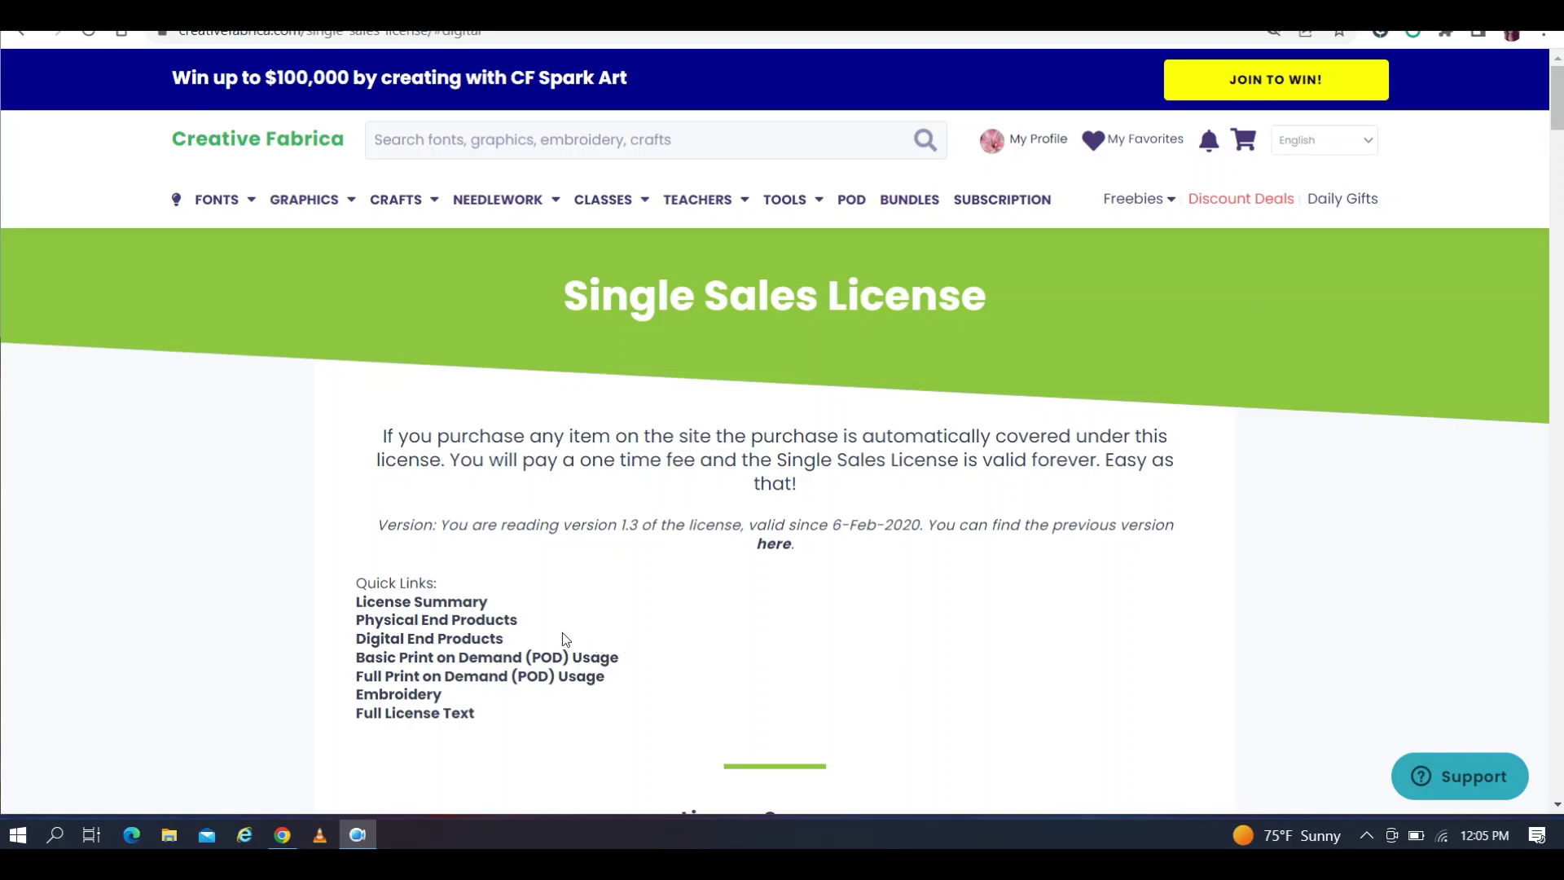
# Review the Digital End Products section of the Single Sales License, including the allowed and prohibited uses and the floral card examples
pyautogui.click(492, 640)
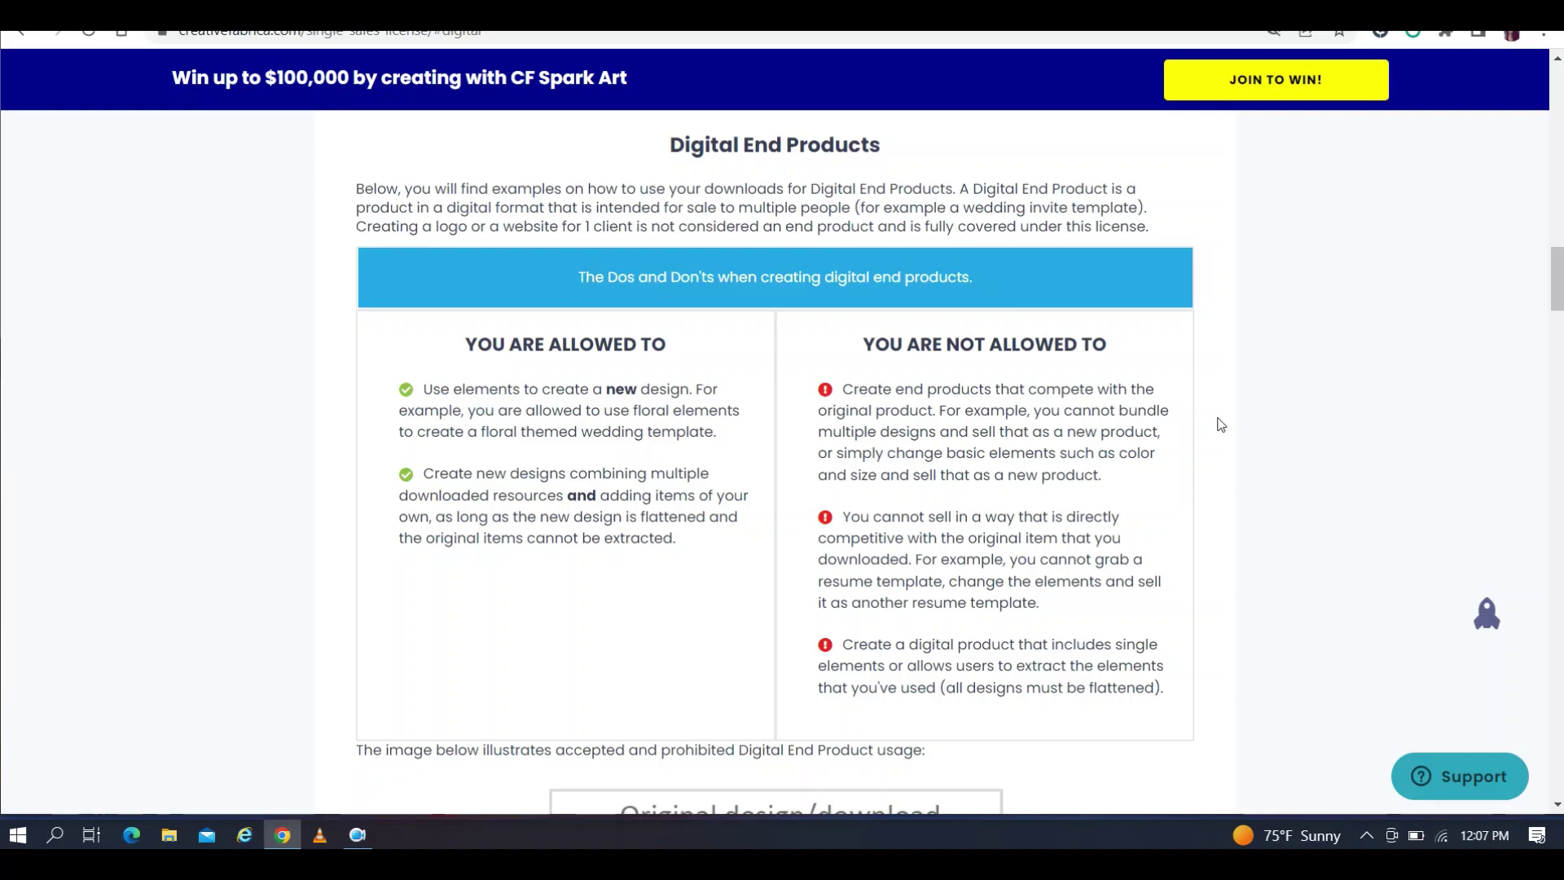
pyautogui.scroll(-2, 1220, 424)
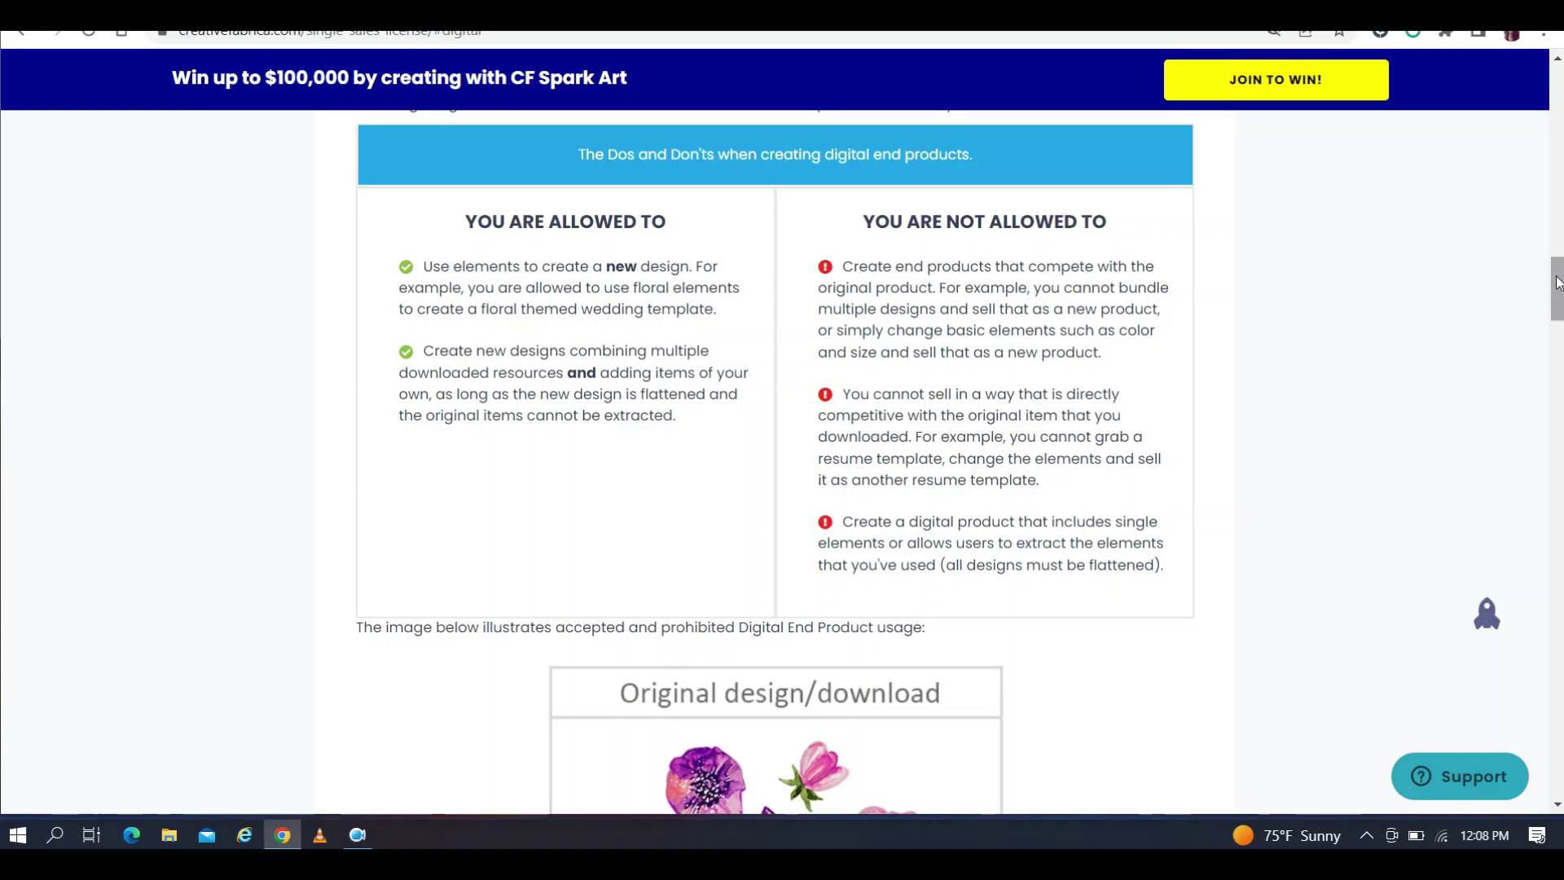
pyautogui.moveTo(1558, 283); pyautogui.dragTo(1557, 328)
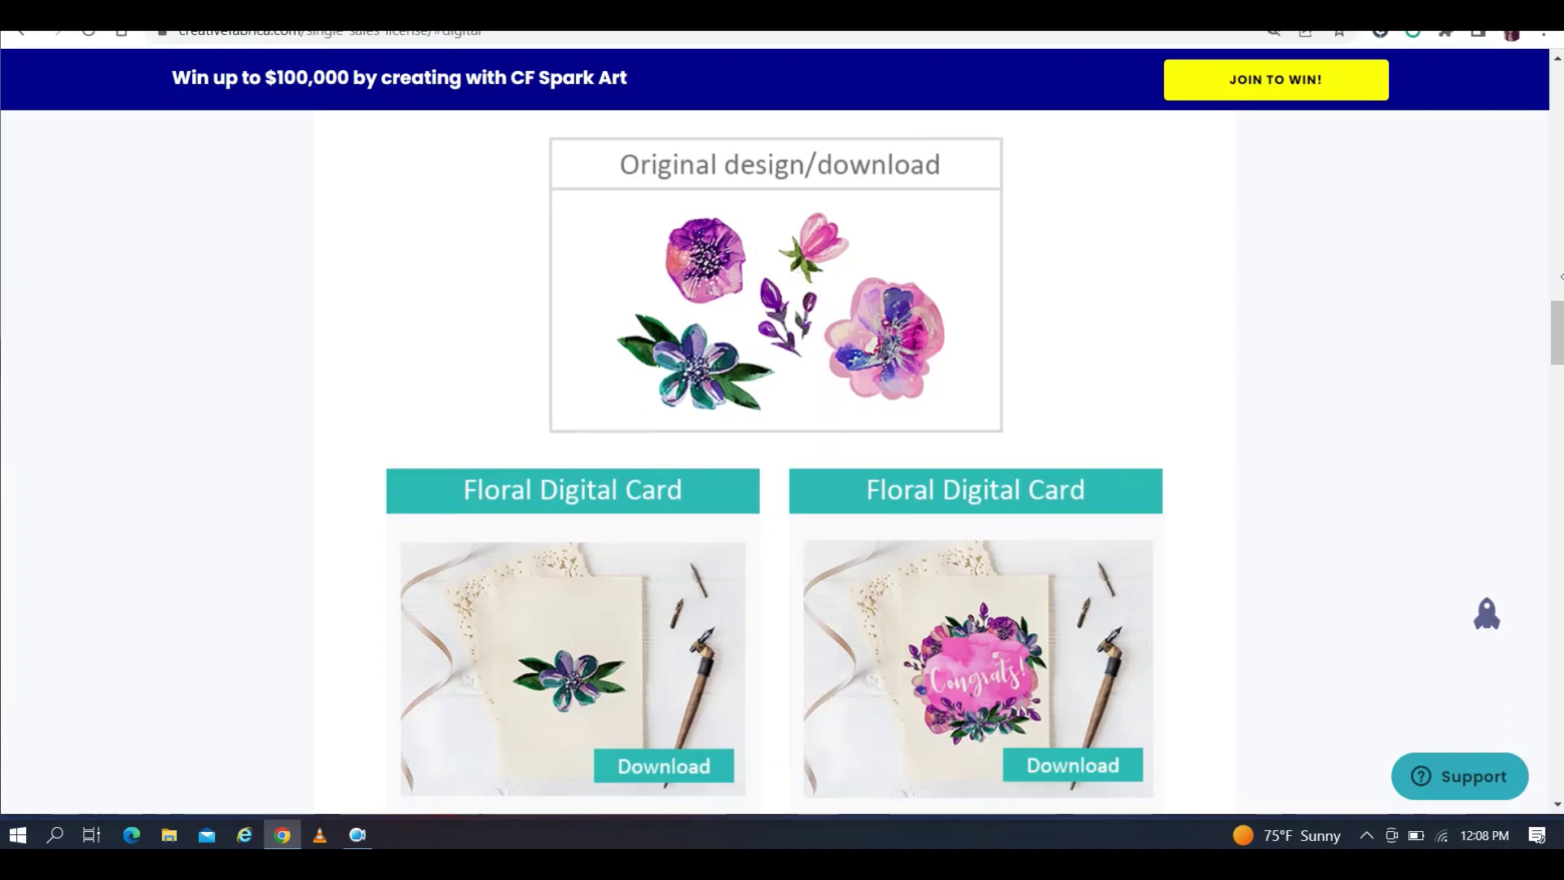
pyautogui.scroll(-2, 1558, 320)
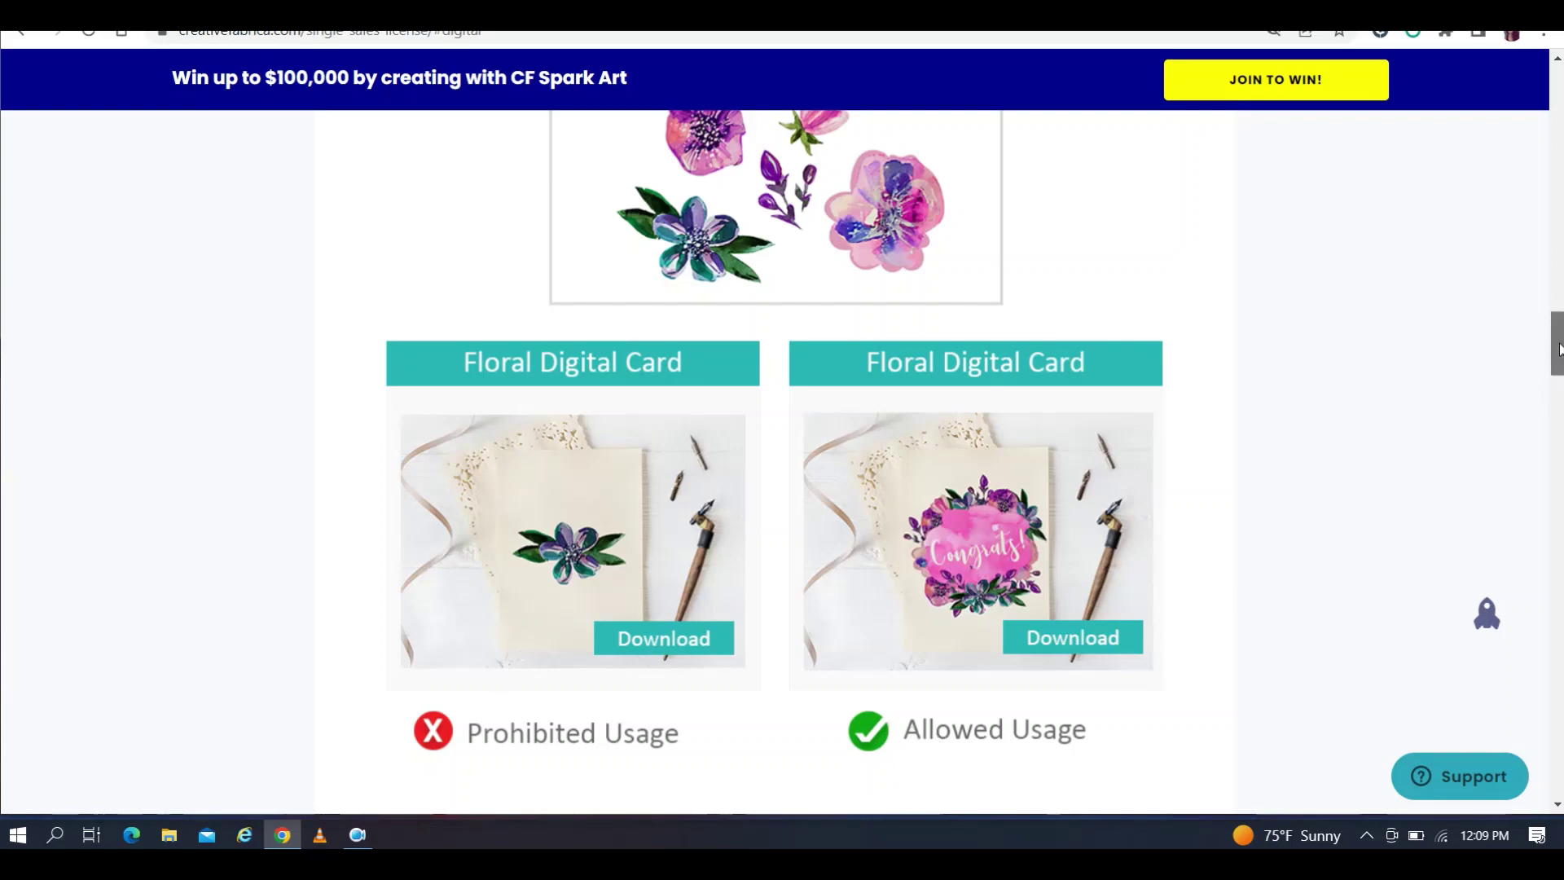
pyautogui.moveTo(1557, 349); pyautogui.dragTo(1547, 282)
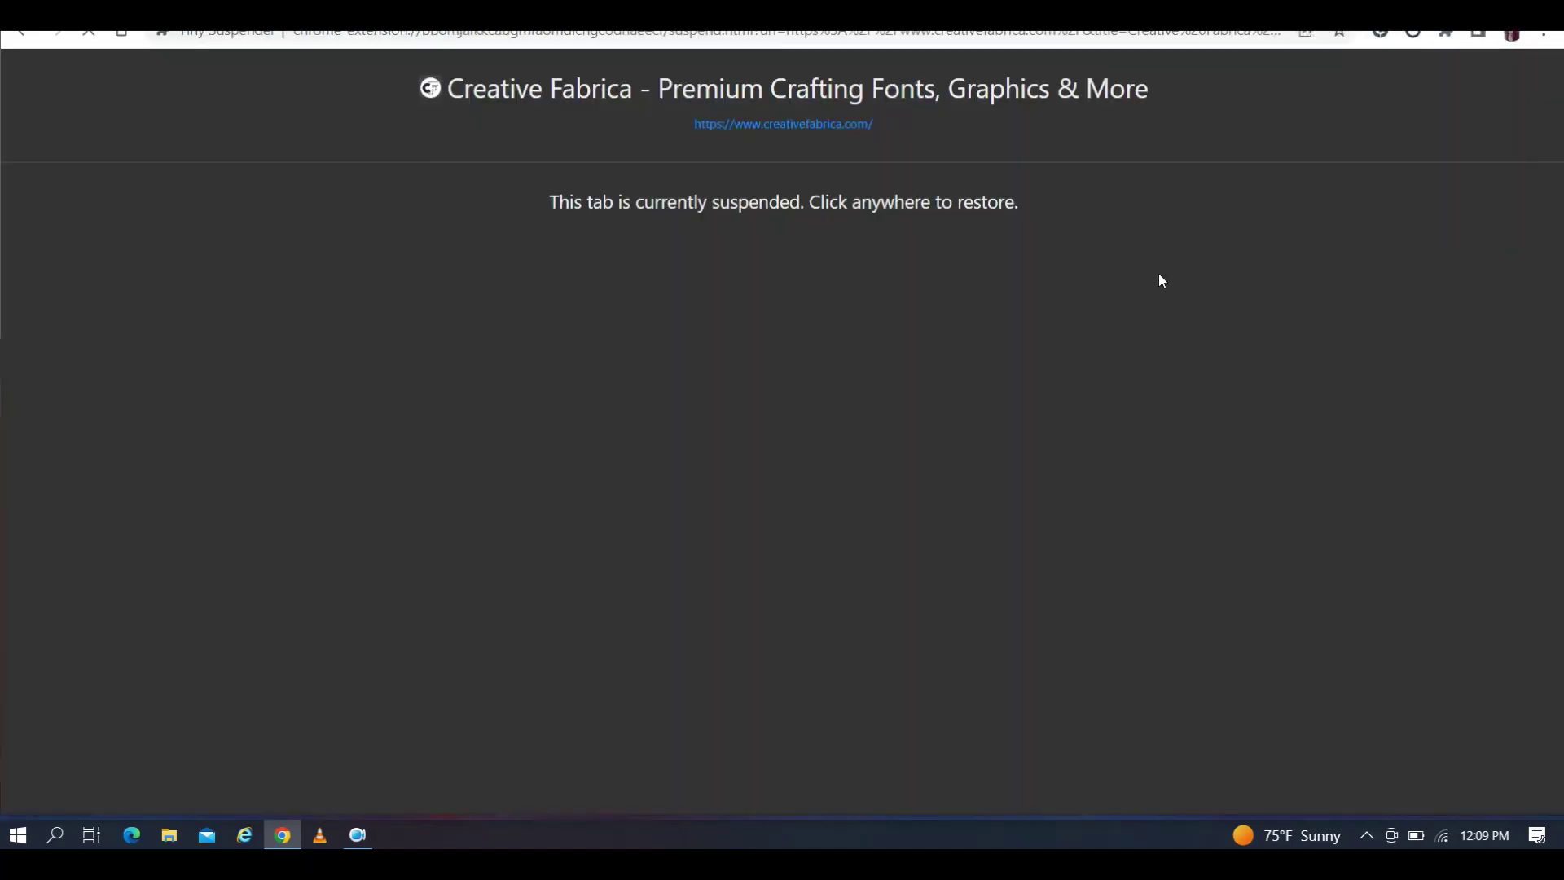
# Look through the recommended products on the Creative Fabrica home page and return to the license page
pyautogui.click(1159, 274)
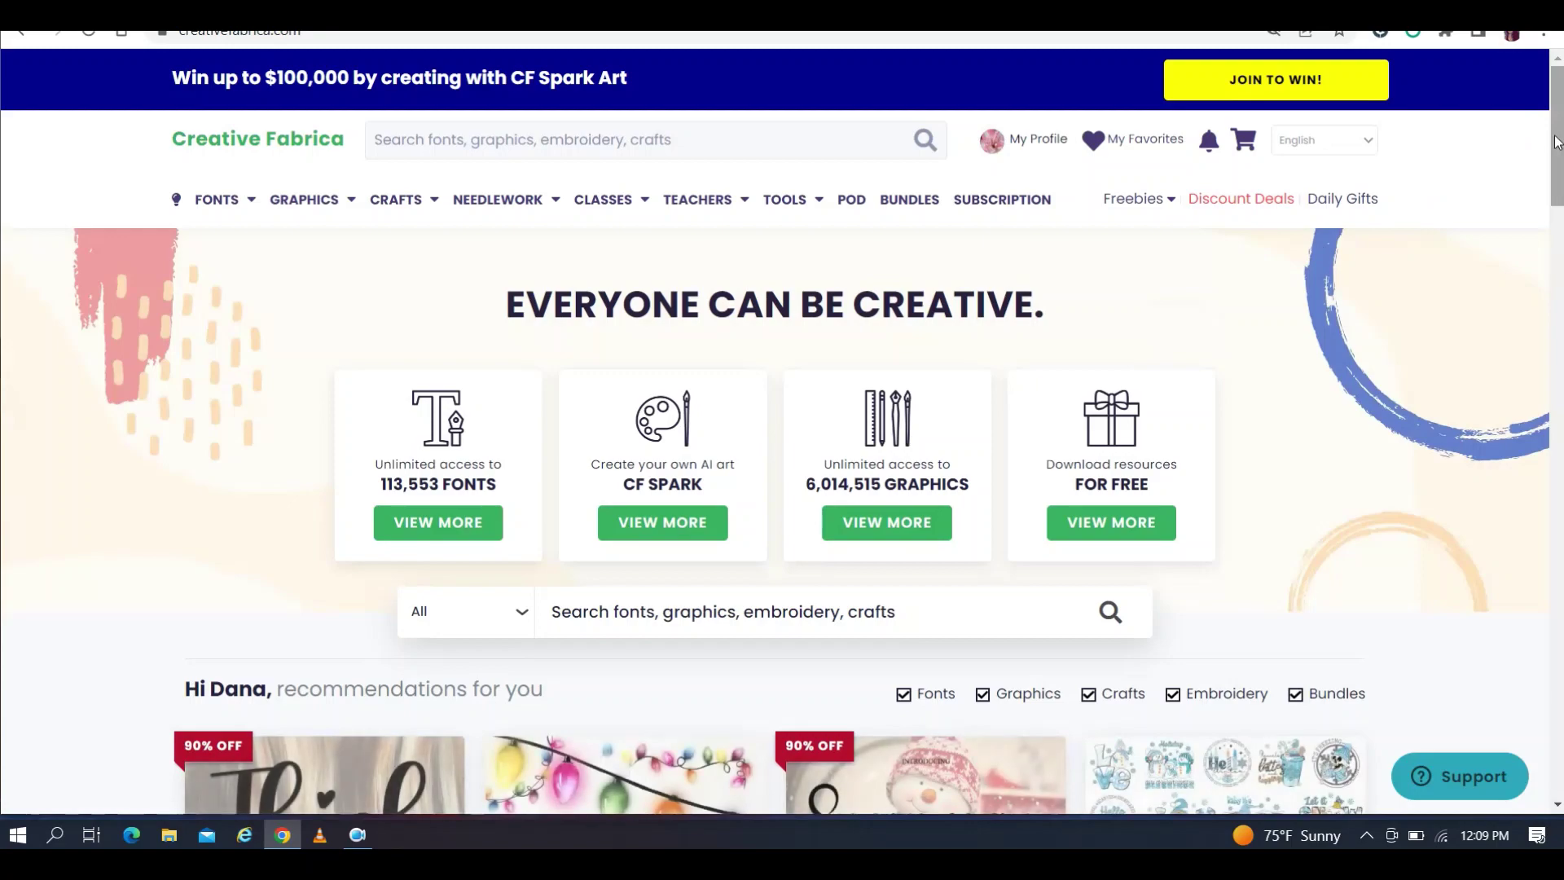
pyautogui.moveTo(1555, 143); pyautogui.dragTo(1556, 253)
pyautogui.moveTo(671, 229)
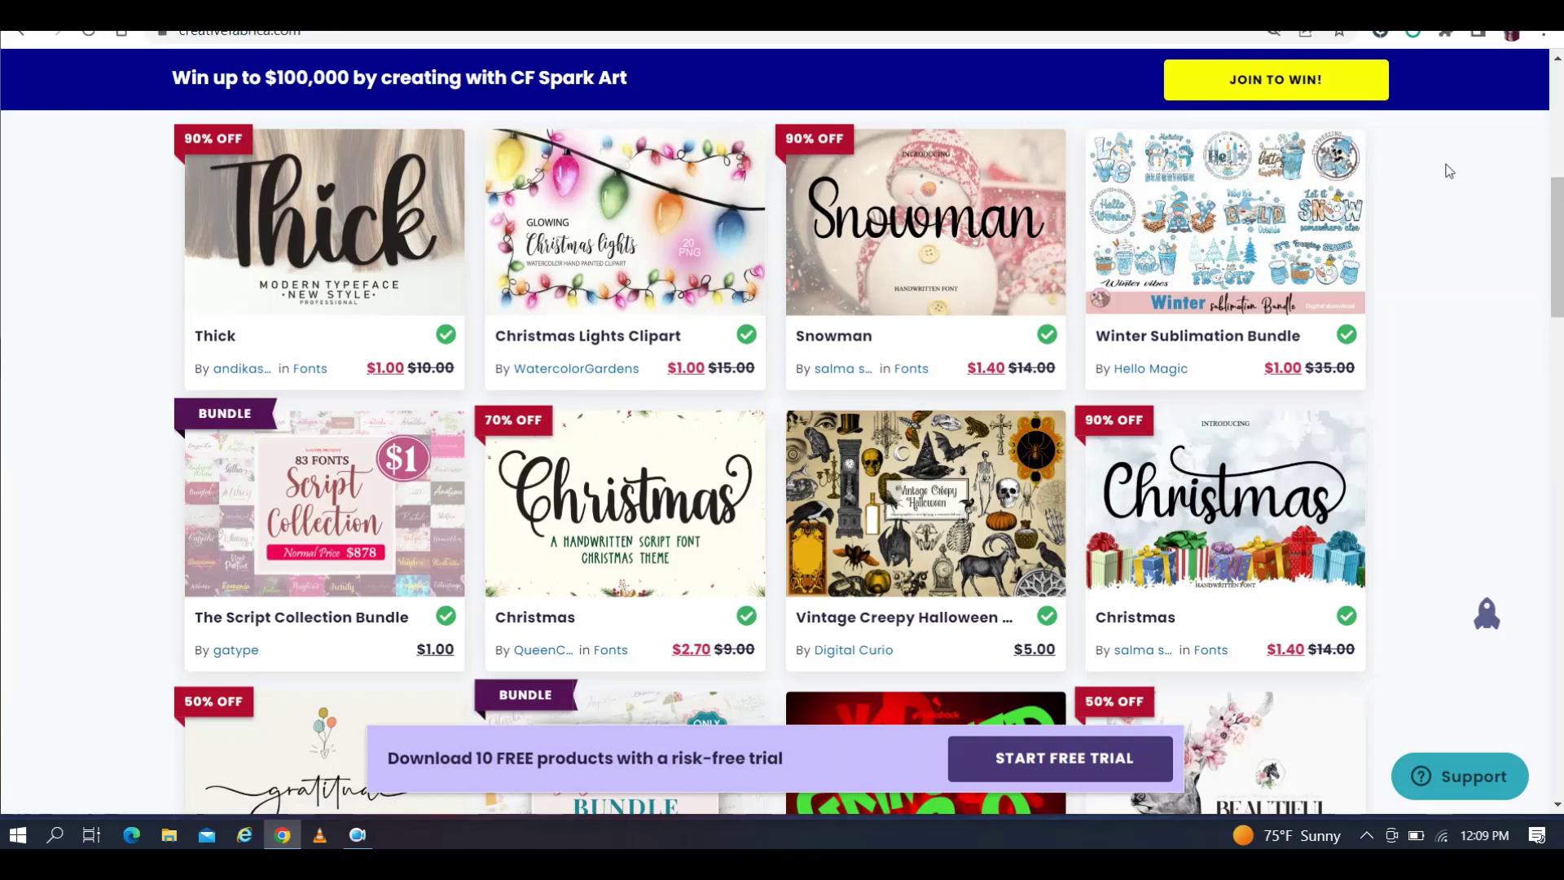
pyautogui.click(1206, 6)
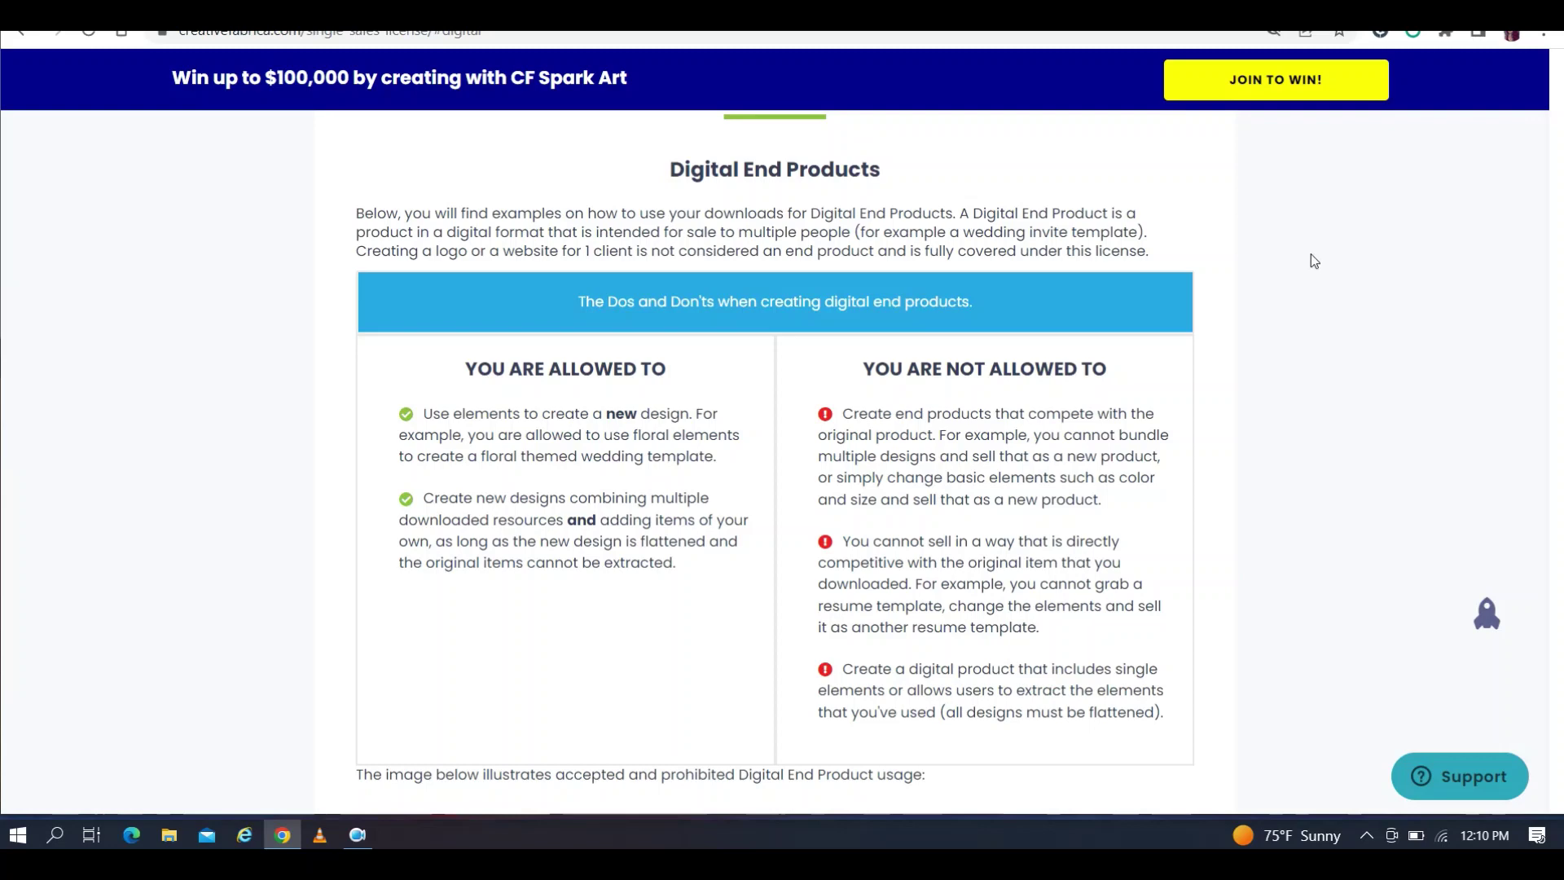
# Switch to Canva, view the custom size options, and go to the open 4000 × 4000 px flower design
pyautogui.hotkey('ctrl', 'Tab')
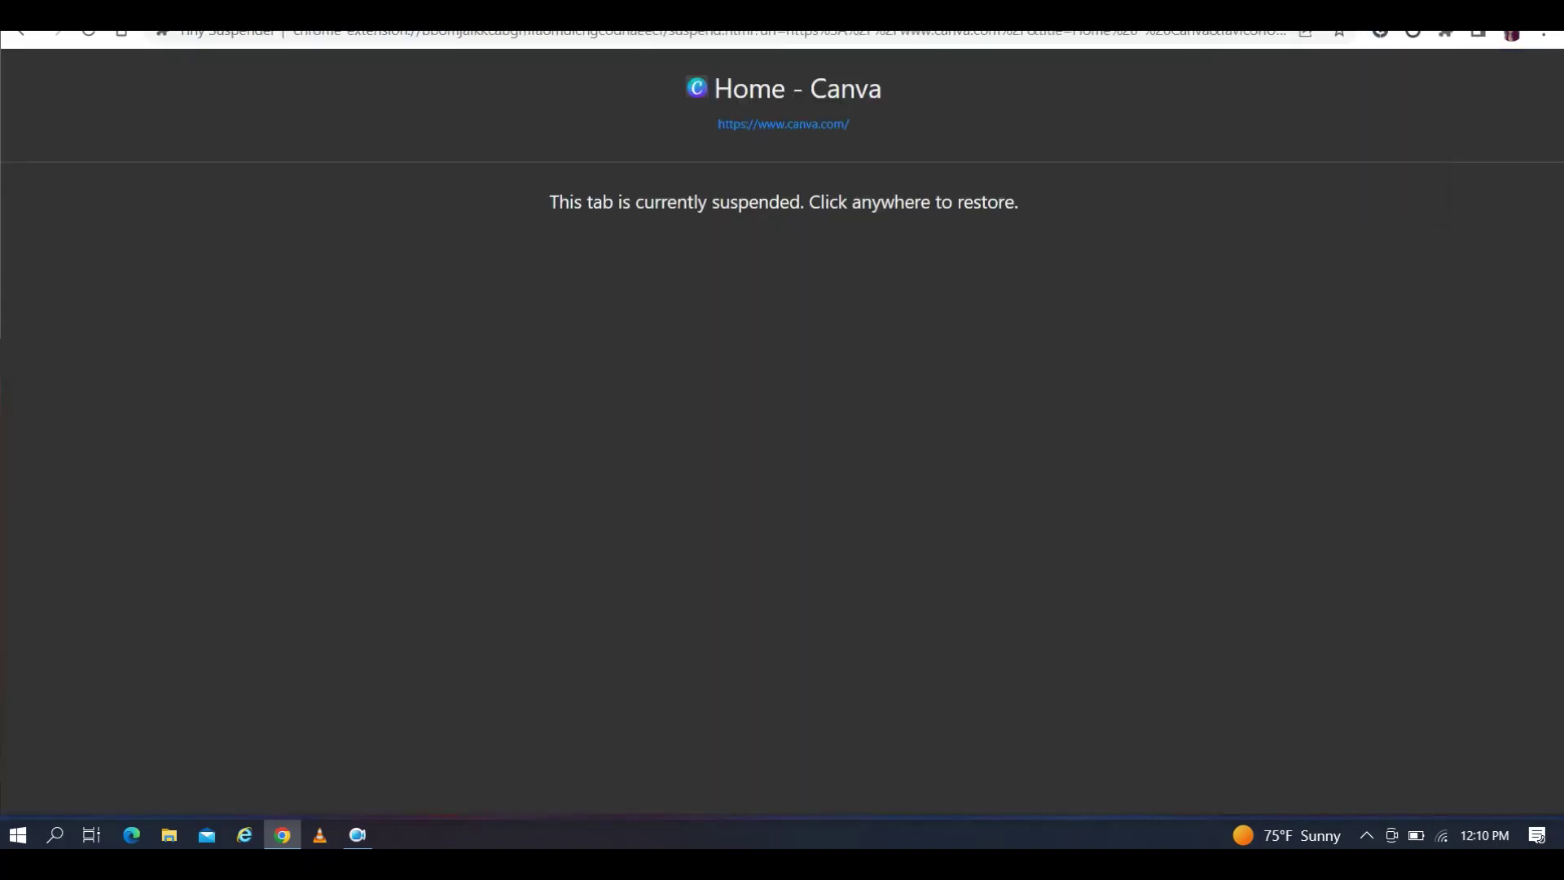
pyautogui.click(1121, 270)
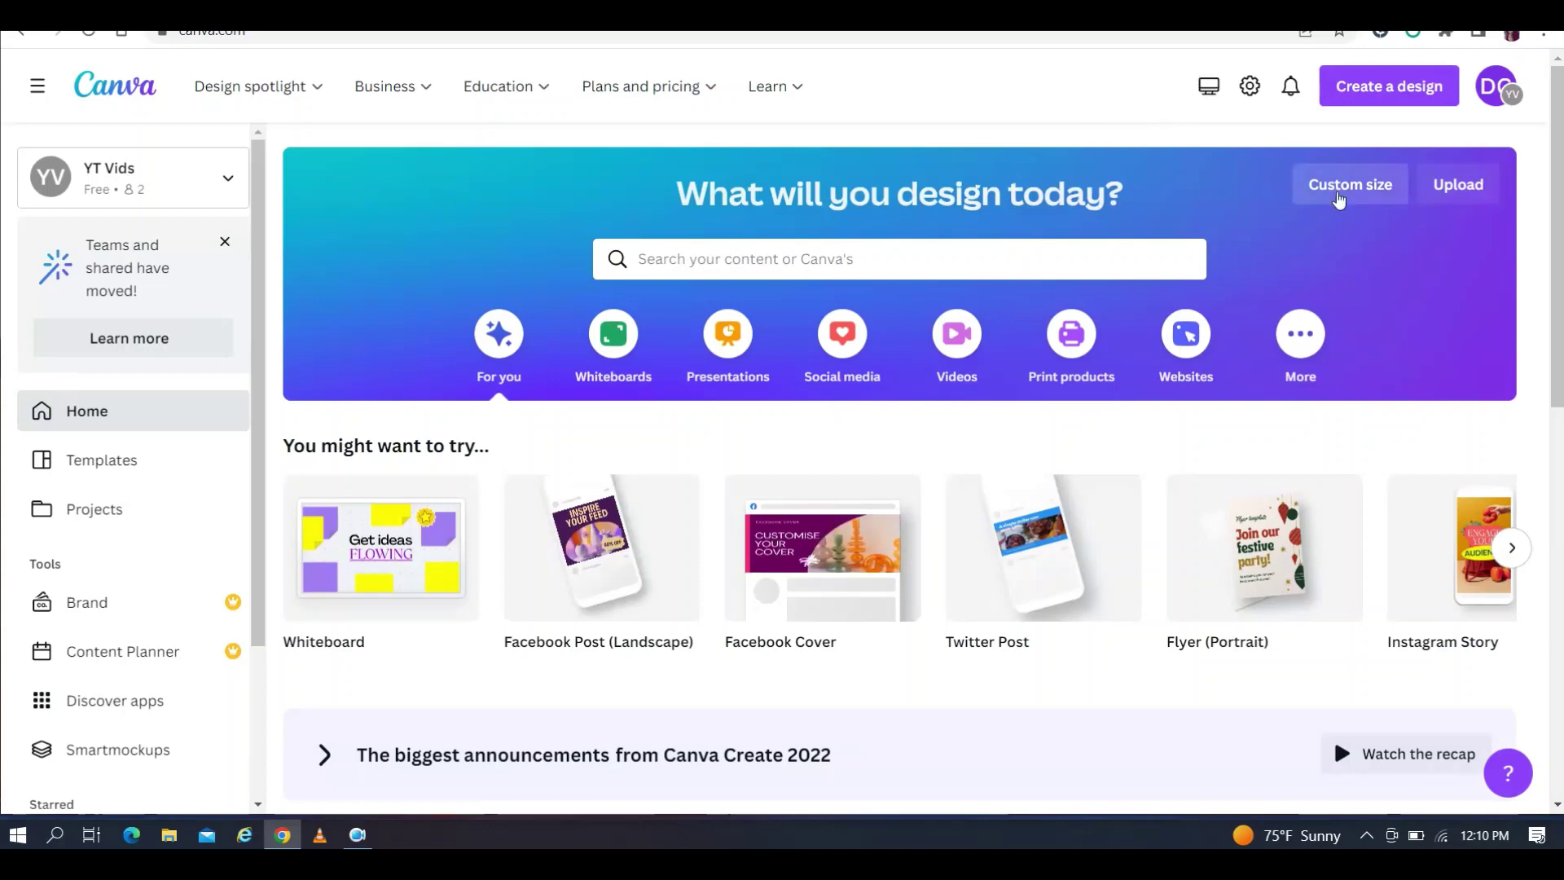
pyautogui.click(1336, 198)
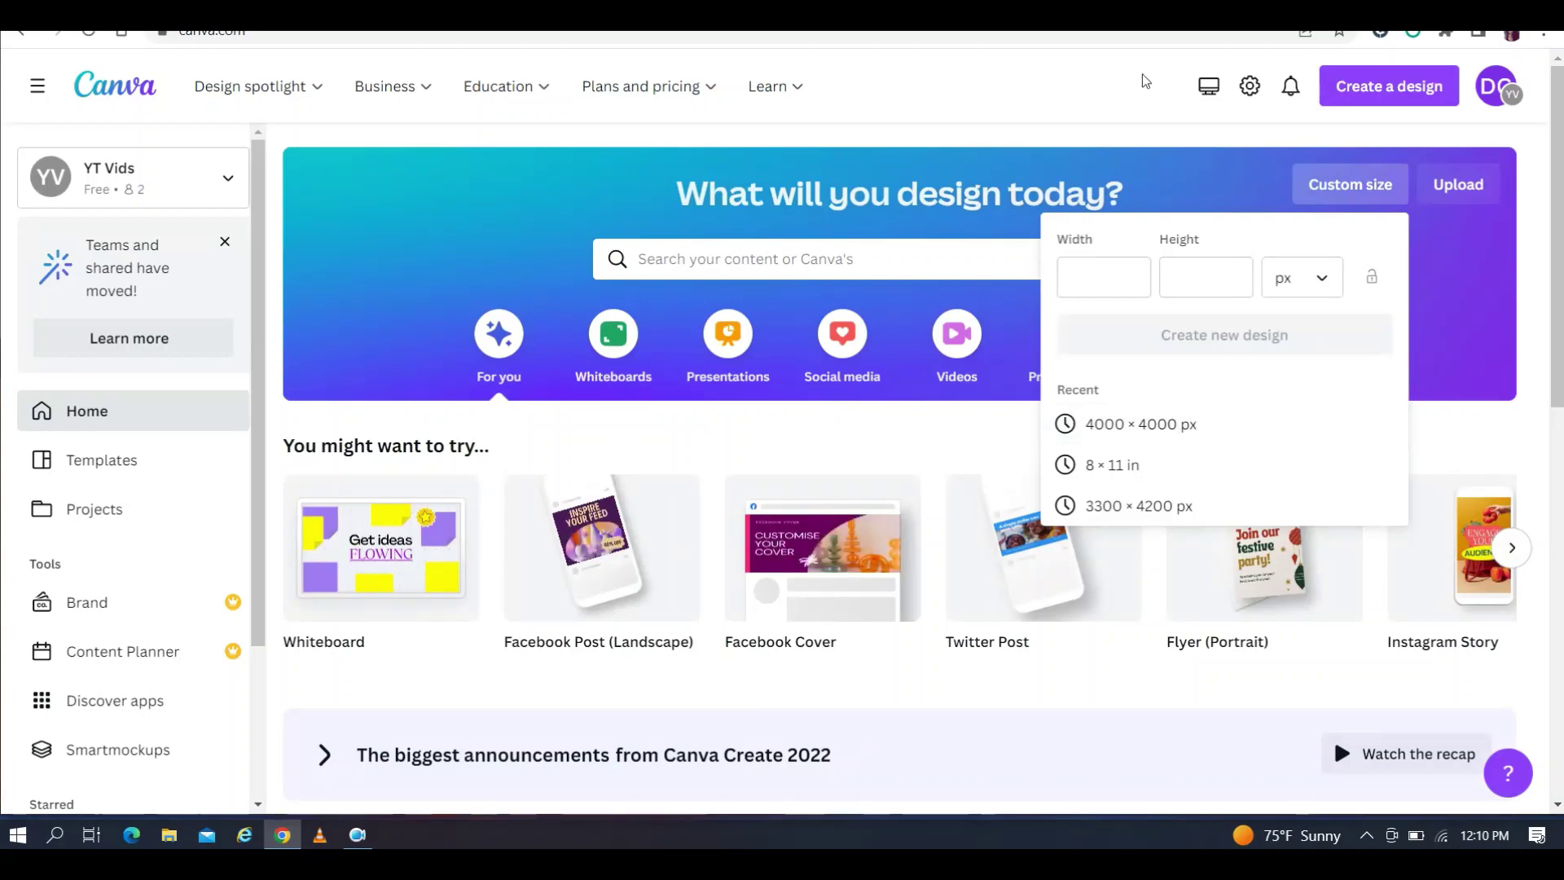
pyautogui.click(1270, 15)
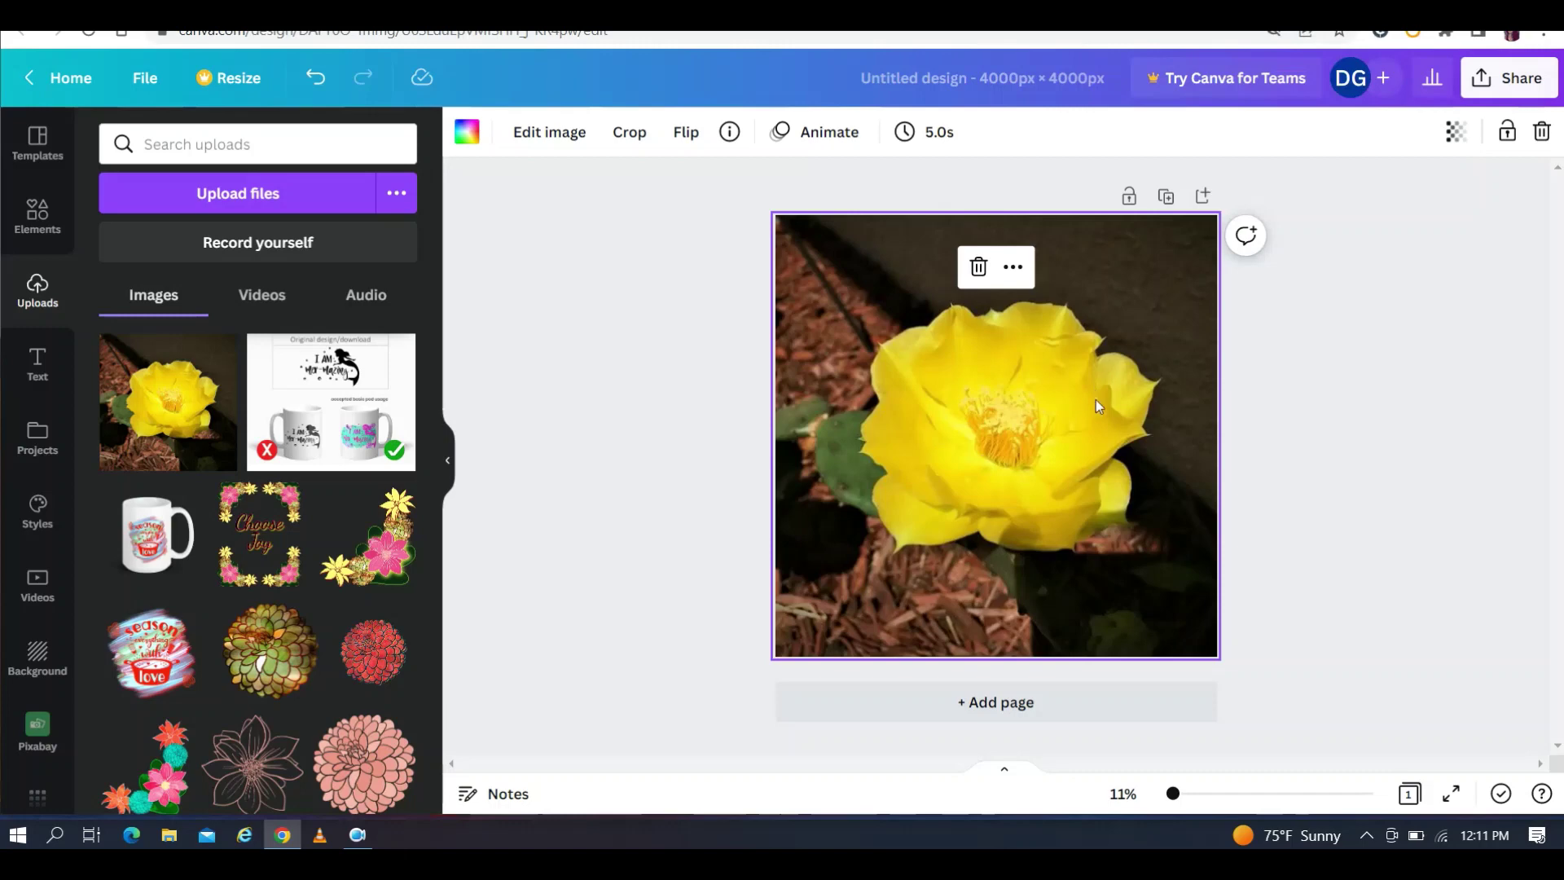
# Give the yellow flower photo the Windel style from the full Paint Effects collection
pyautogui.click(1331, 386)
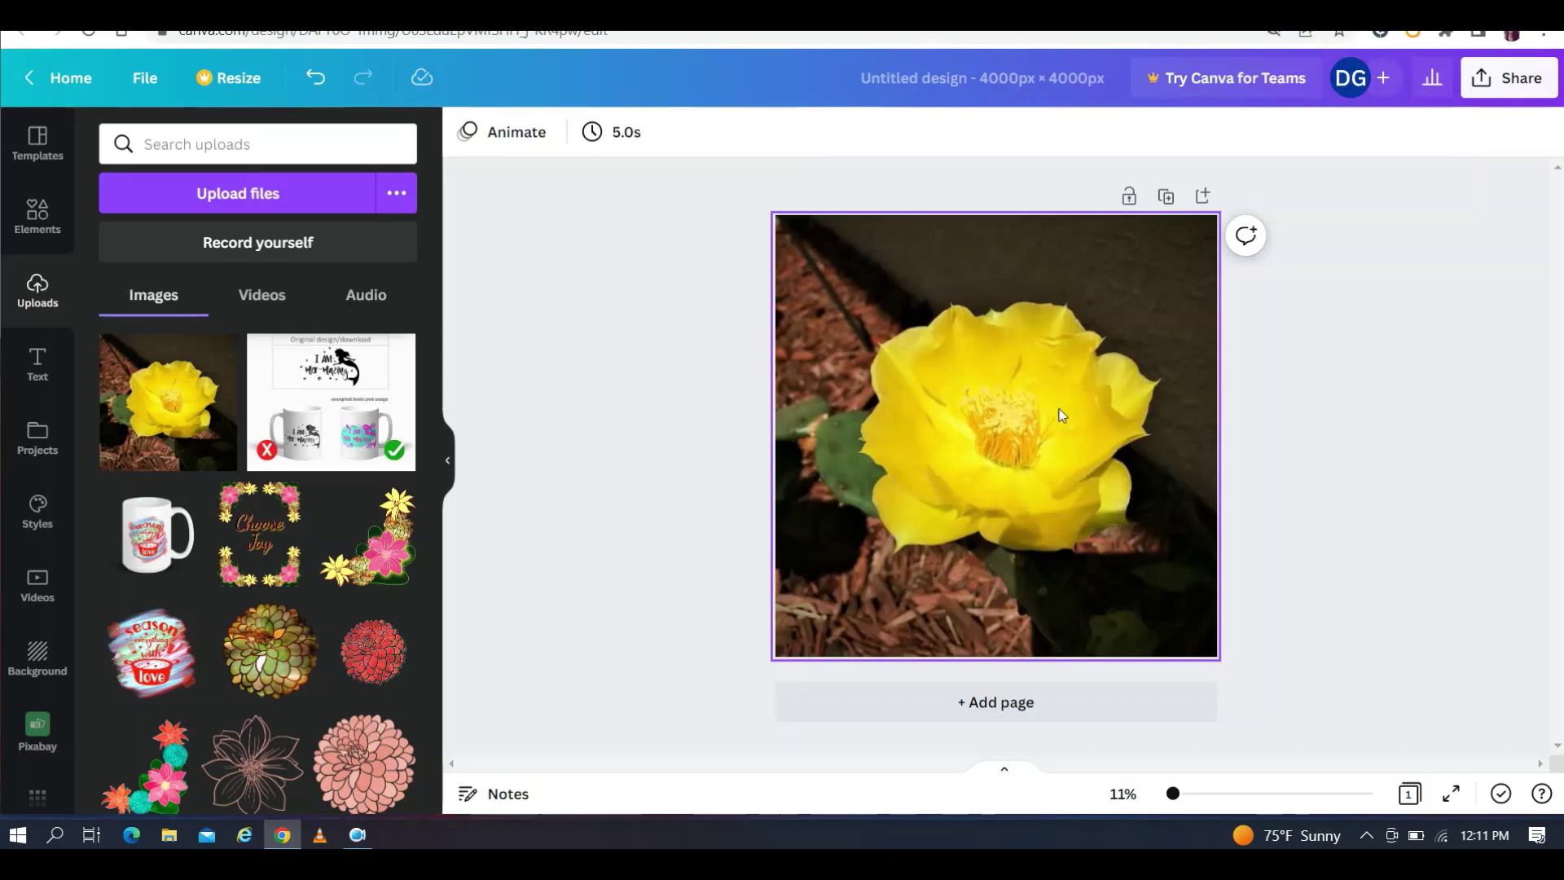
pyautogui.click(896, 381)
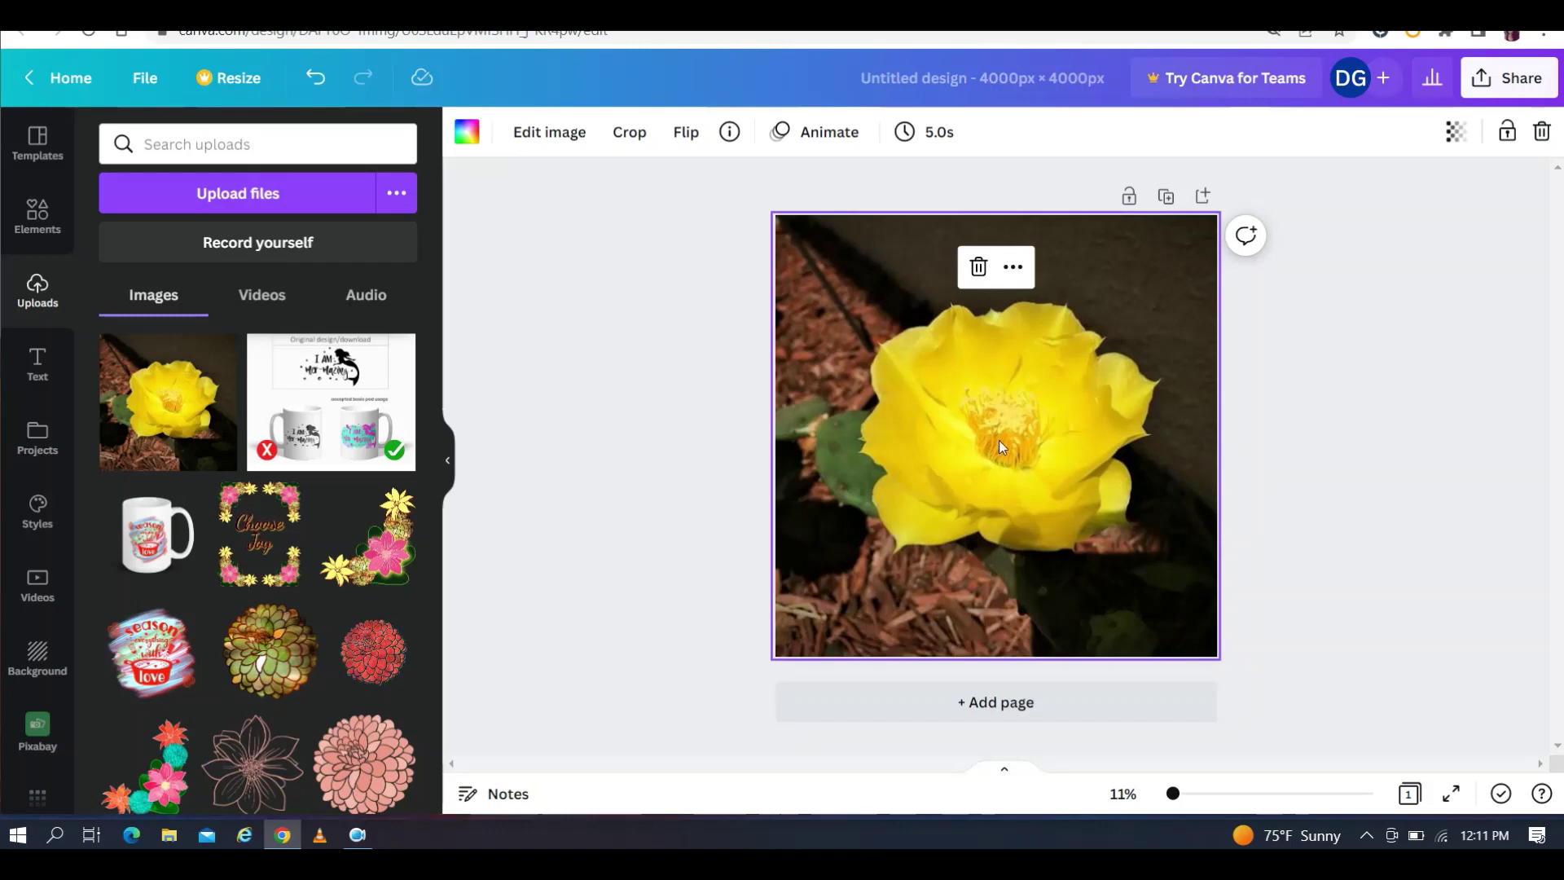
pyautogui.click(562, 136)
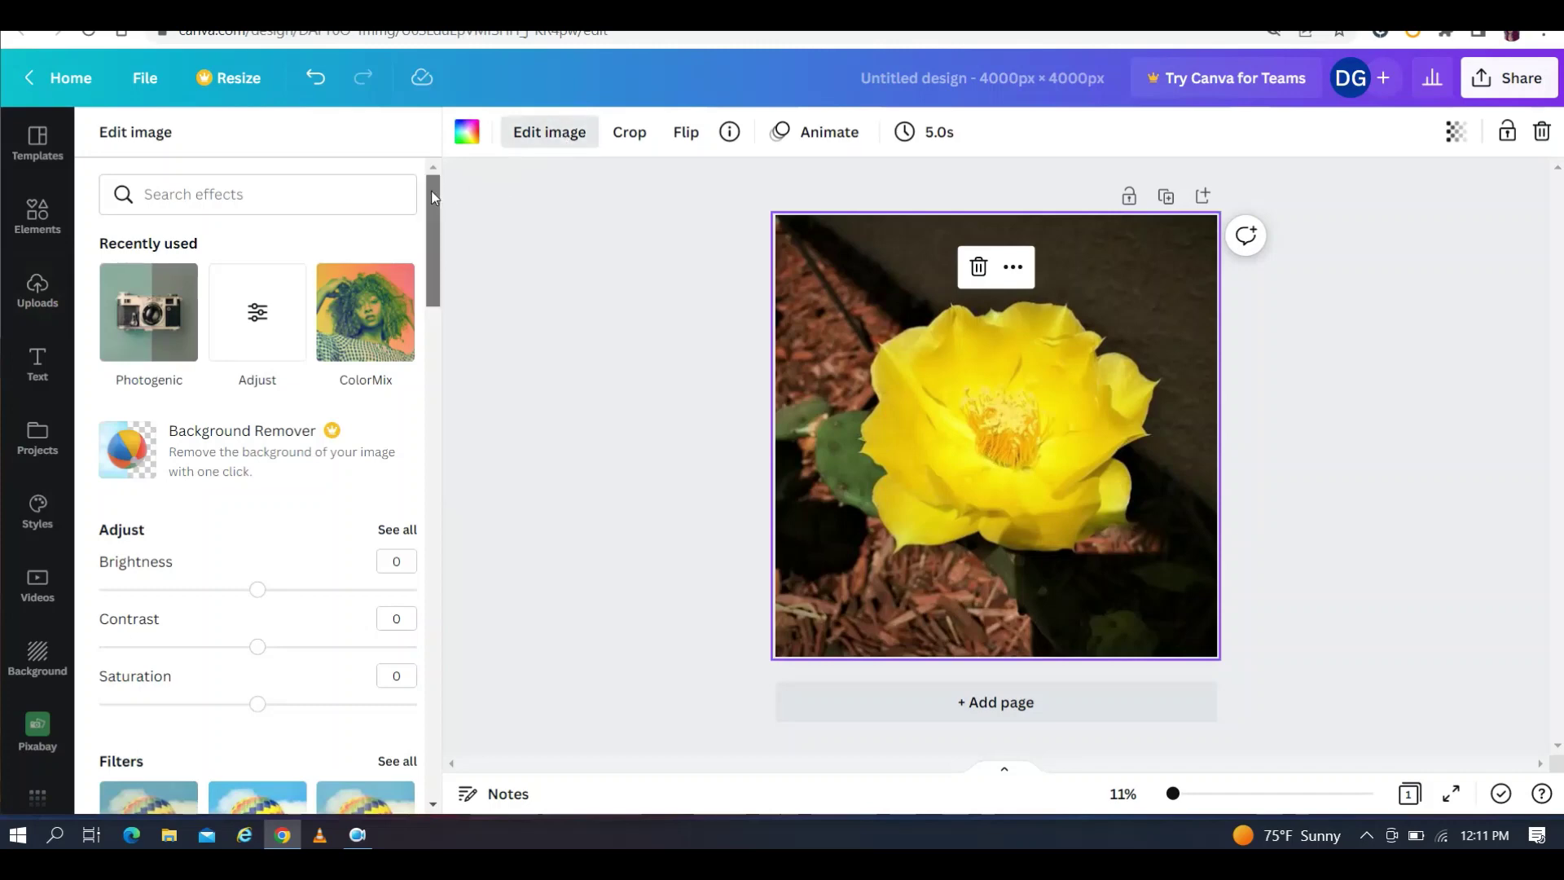
pyautogui.moveTo(432, 195)
pyautogui.mouseDown()
pyautogui.moveTo(438, 459)
pyautogui.moveTo(451, 266)
pyautogui.moveTo(441, 348)
pyautogui.mouseUp()
pyautogui.moveTo(440, 375); pyautogui.dragTo(436, 451)
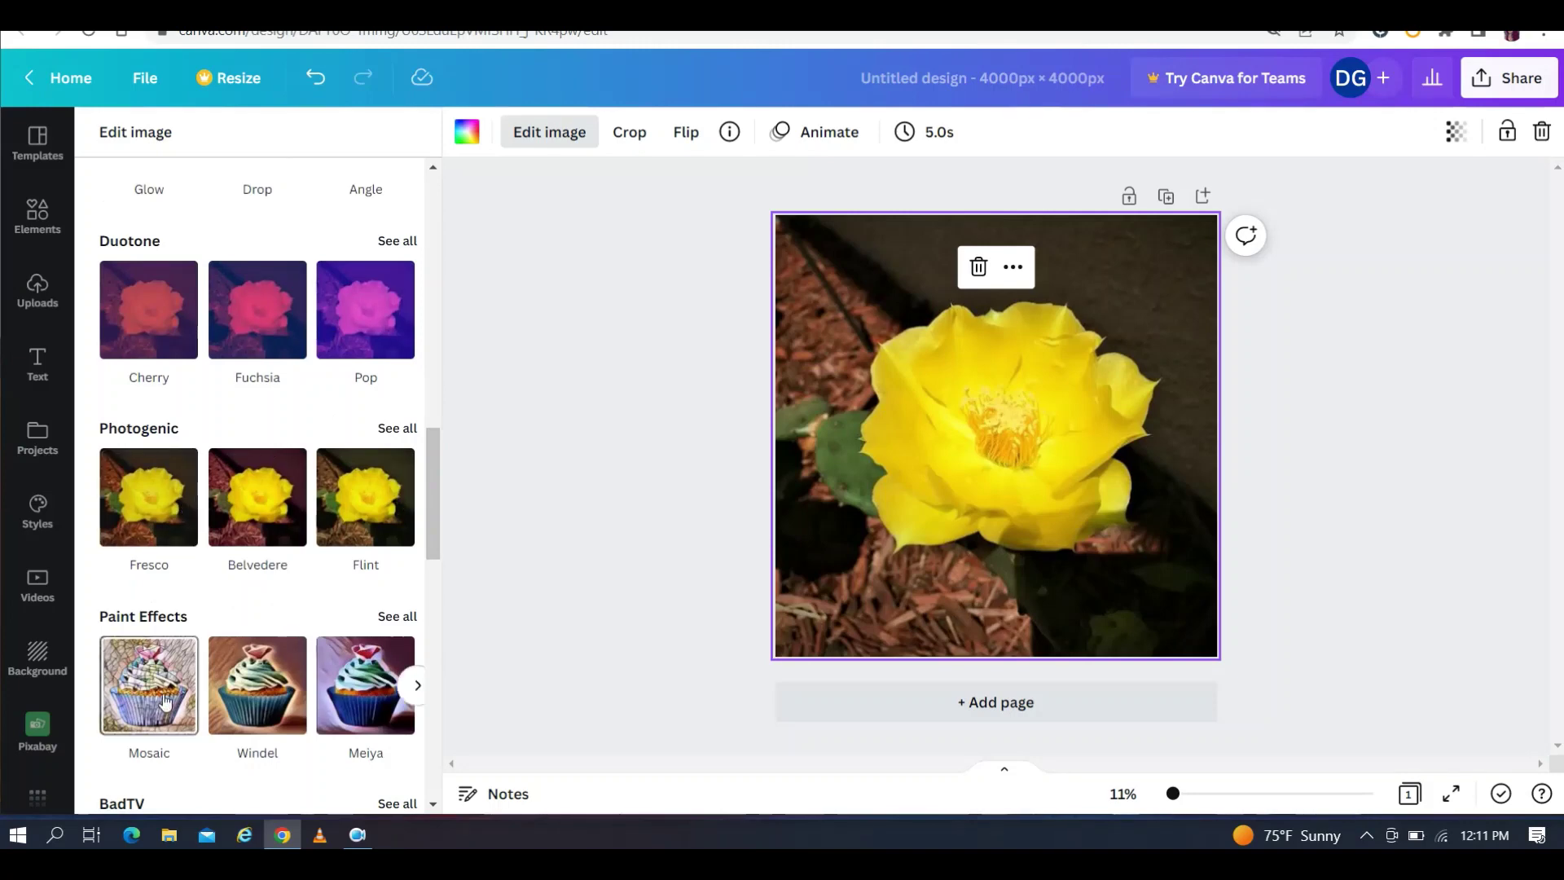
pyautogui.click(392, 617)
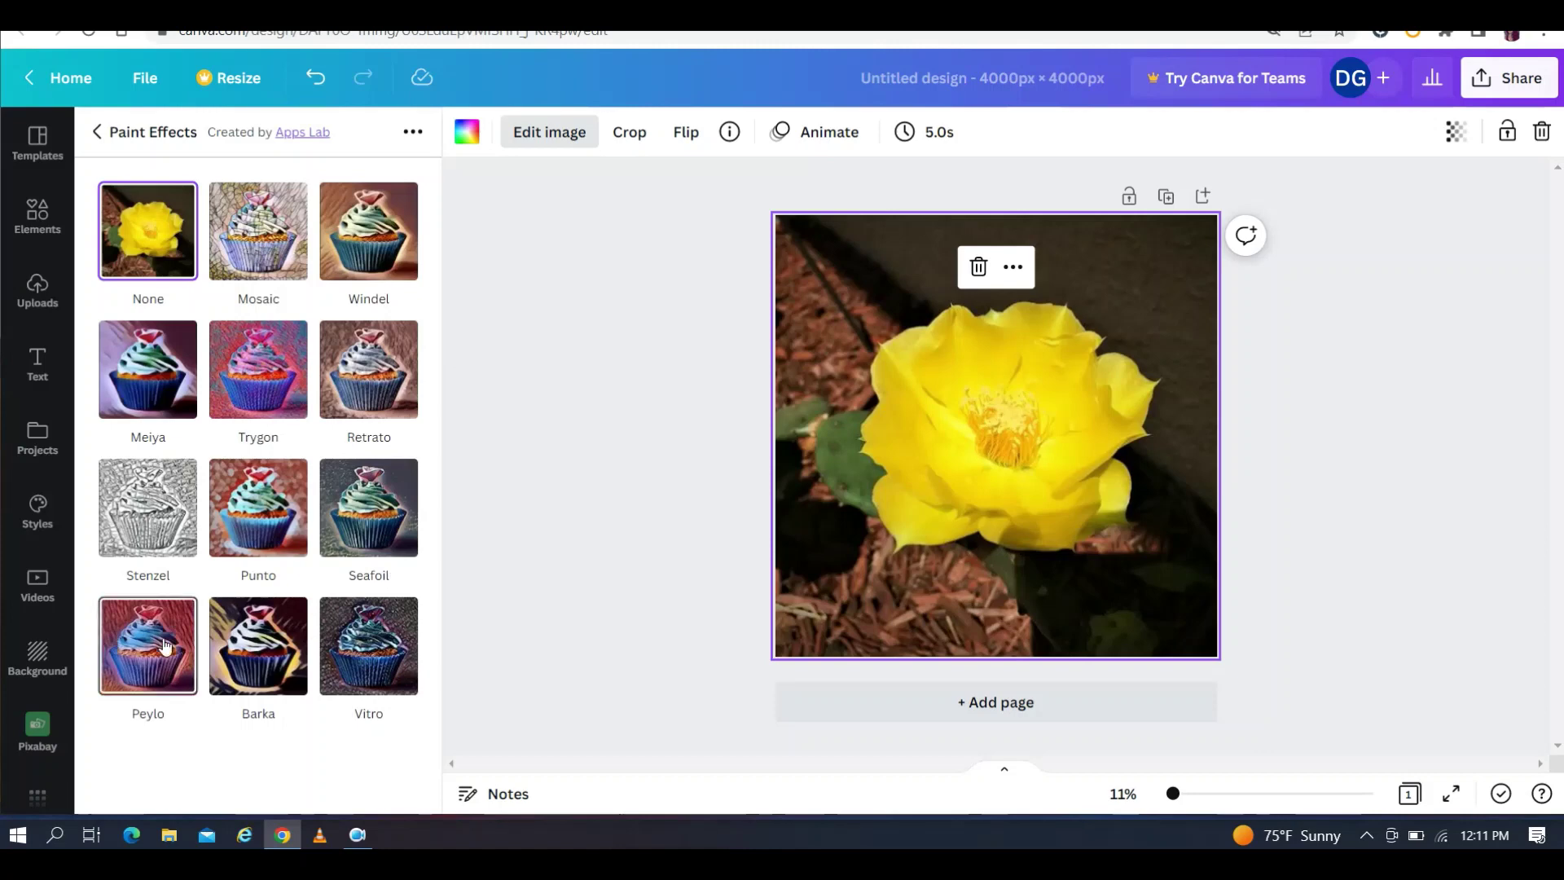
pyautogui.click(359, 248)
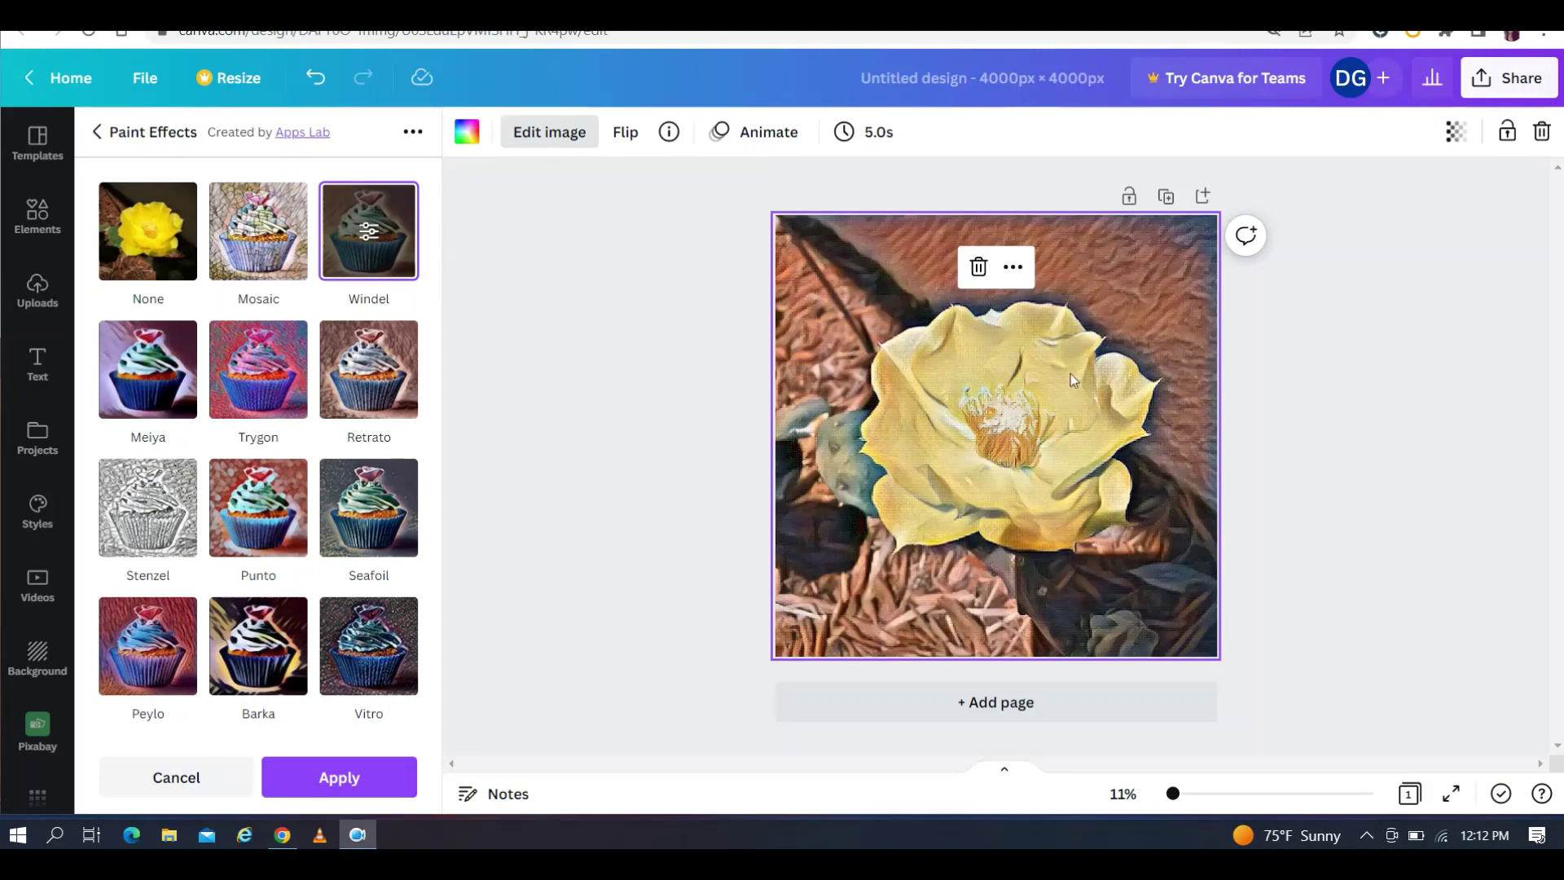
# Set the Windel effect to Low with an intensity of 0.62 and apply it to the flower photo
pyautogui.click(366, 233)
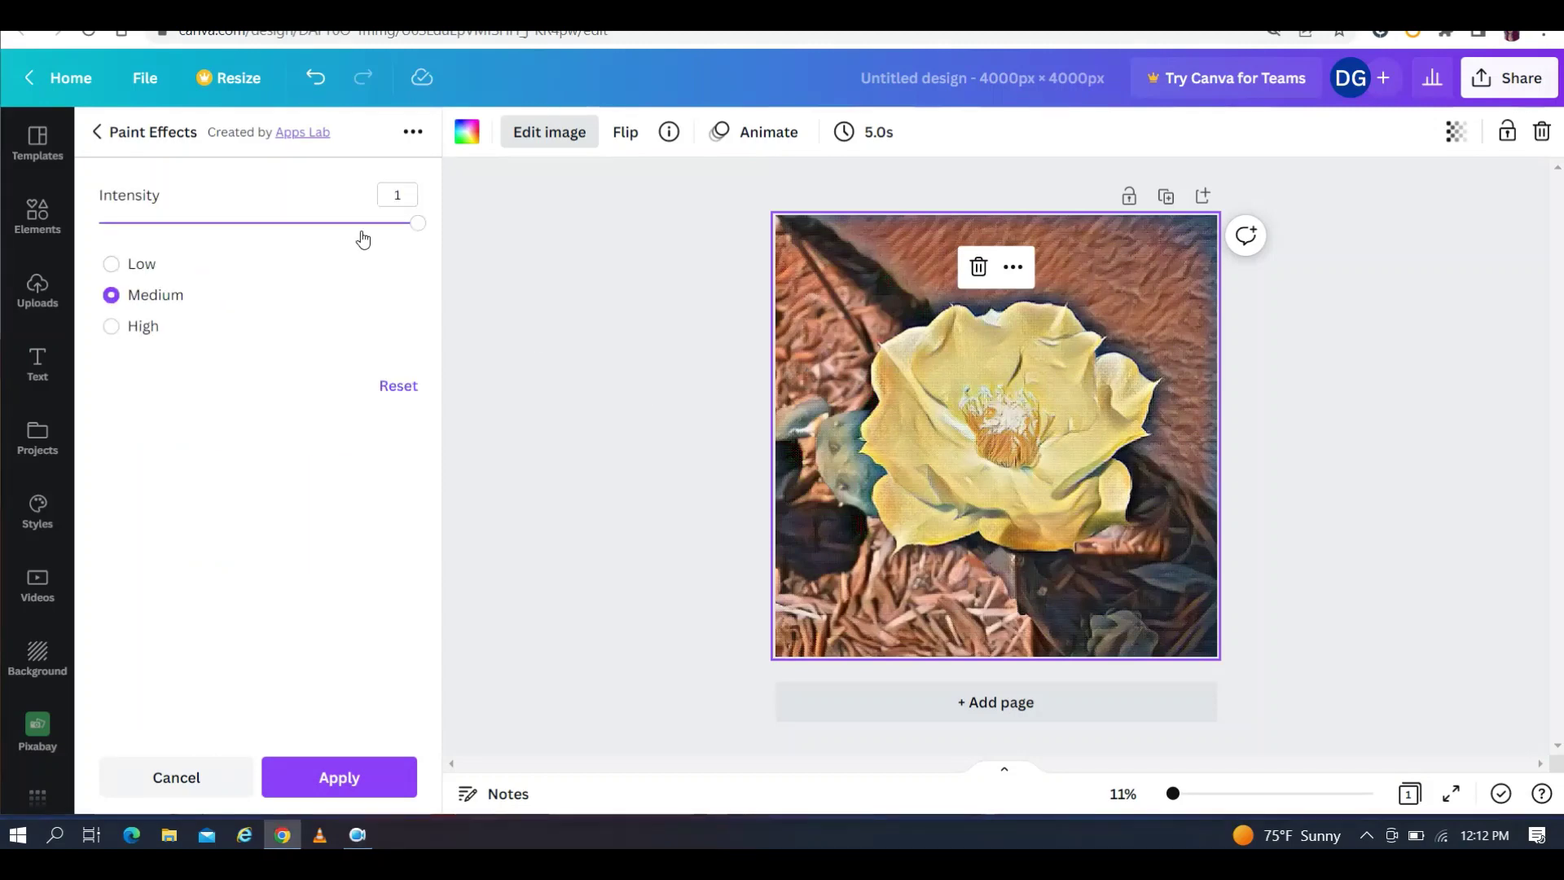
pyautogui.click(112, 265)
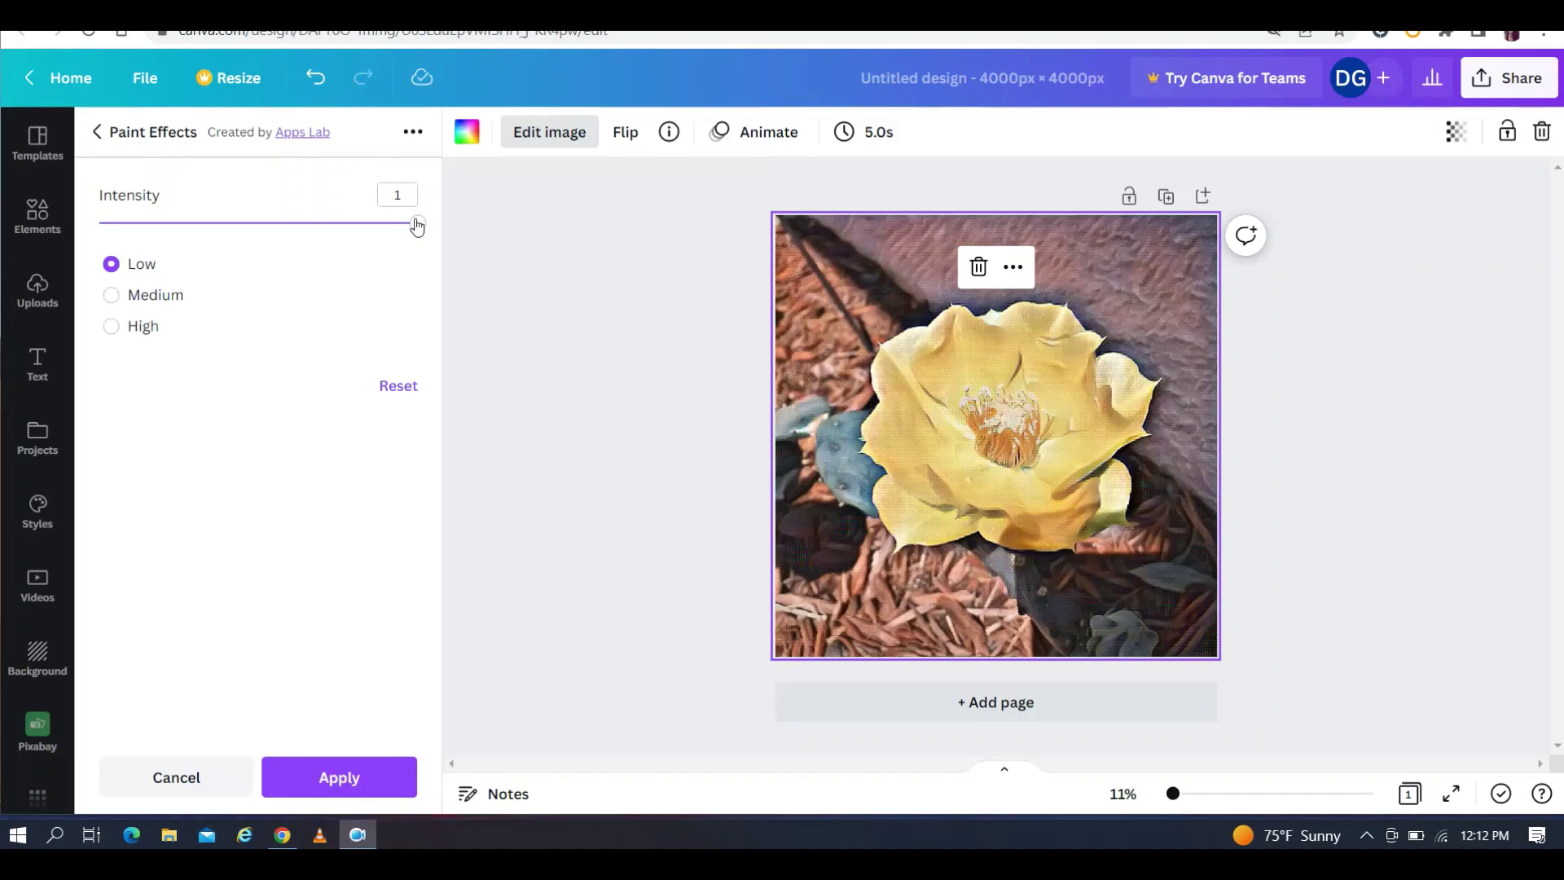
pyautogui.moveTo(417, 222); pyautogui.dragTo(298, 226)
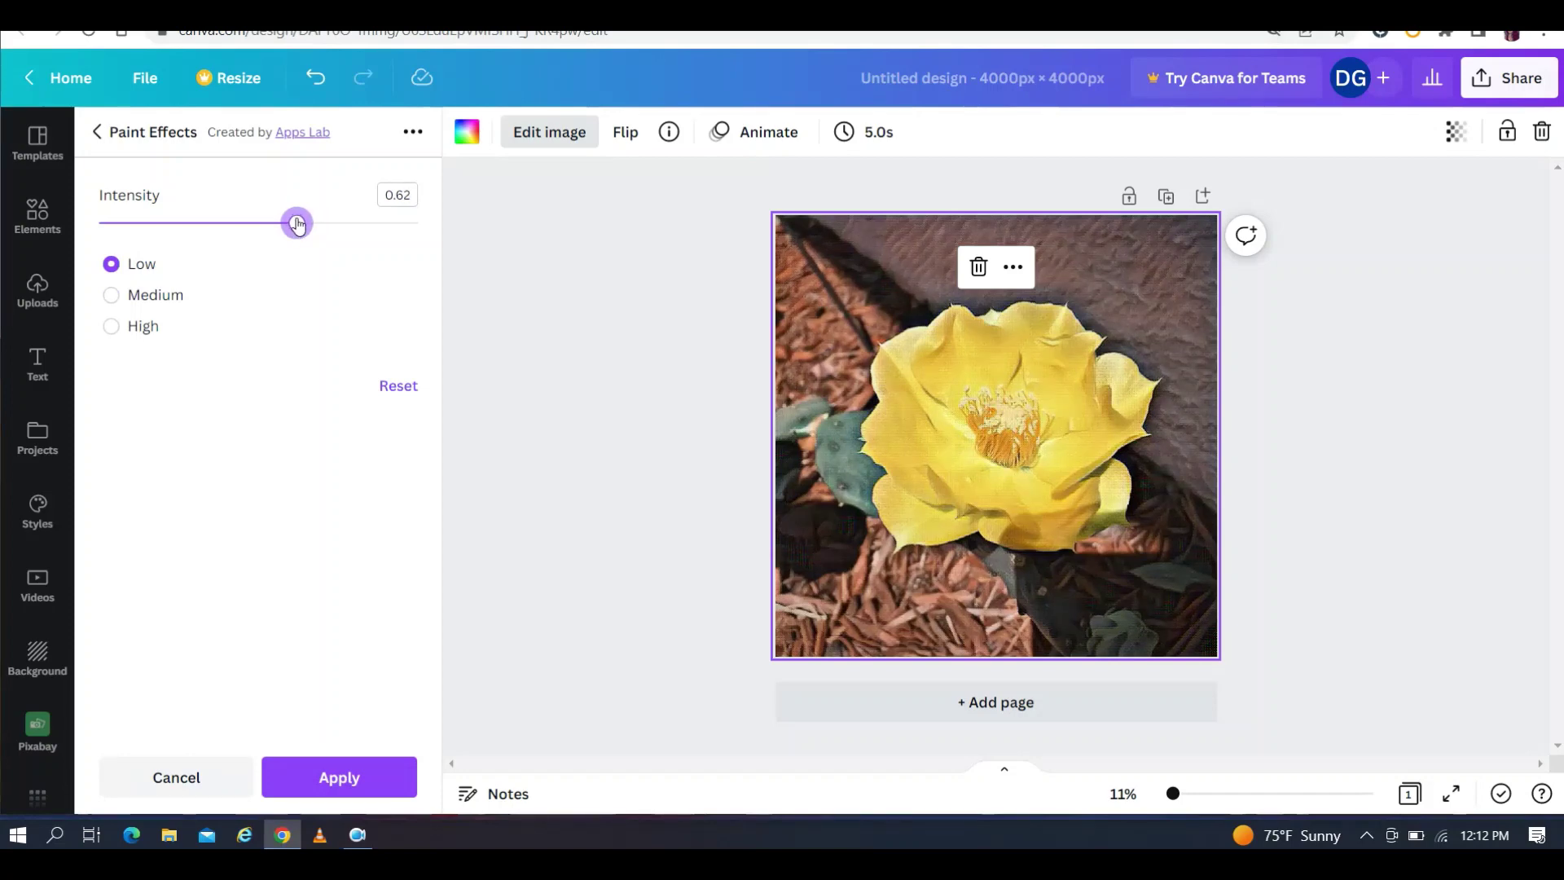
pyautogui.click(340, 777)
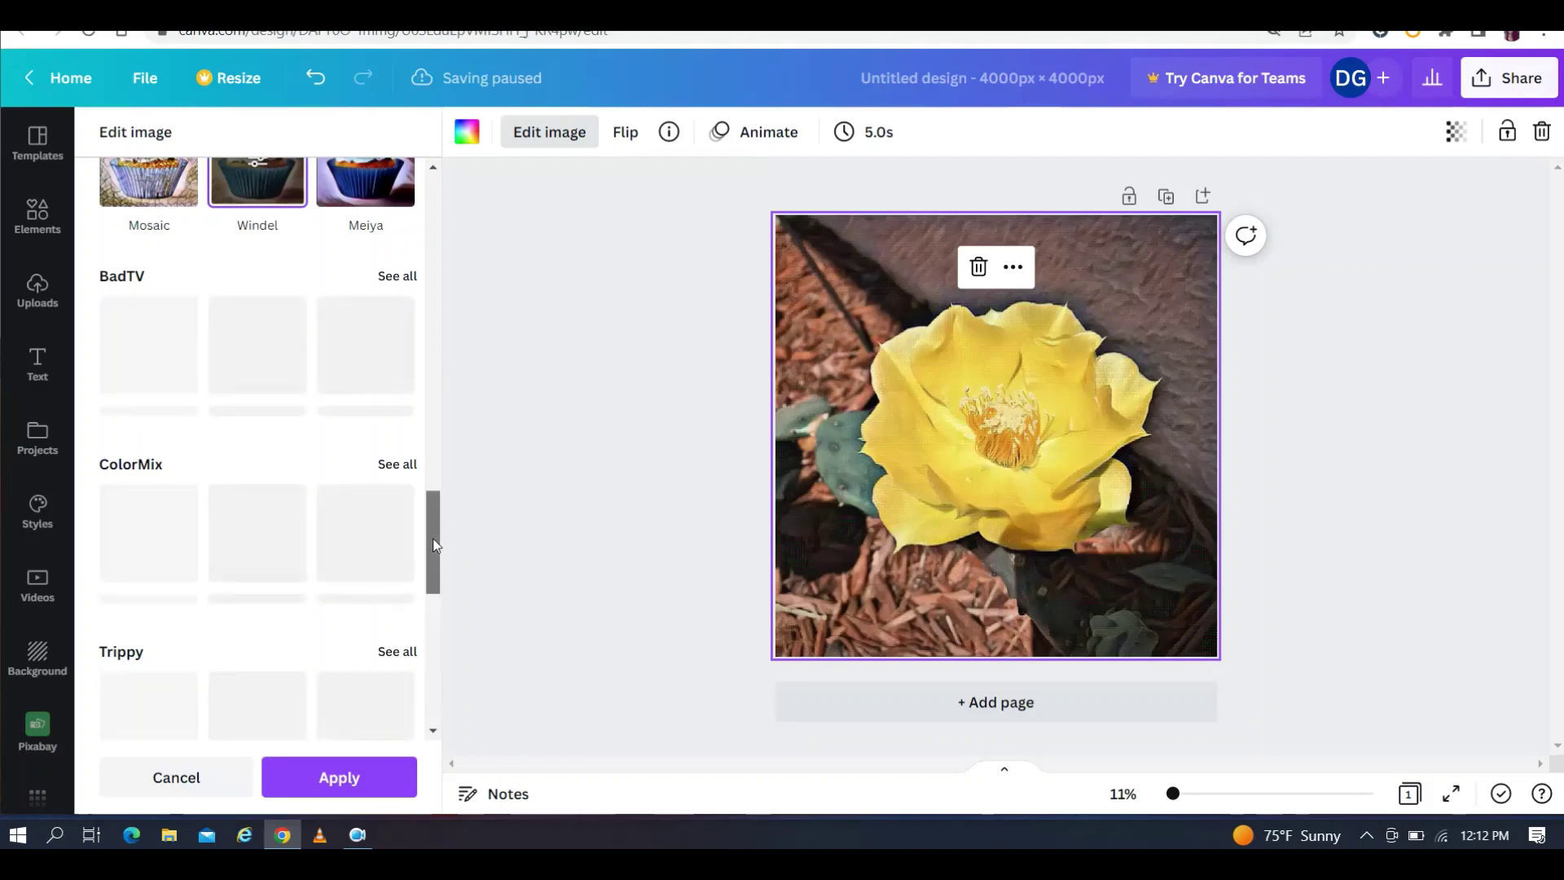
# Look through the Natural, Warm, Cool and Vivid groups of the Photogenic filters and close the collection
pyautogui.scroll(3, 432, 537)
pyautogui.scroll(5, 434, 423)
pyautogui.scroll(-2, 433, 420)
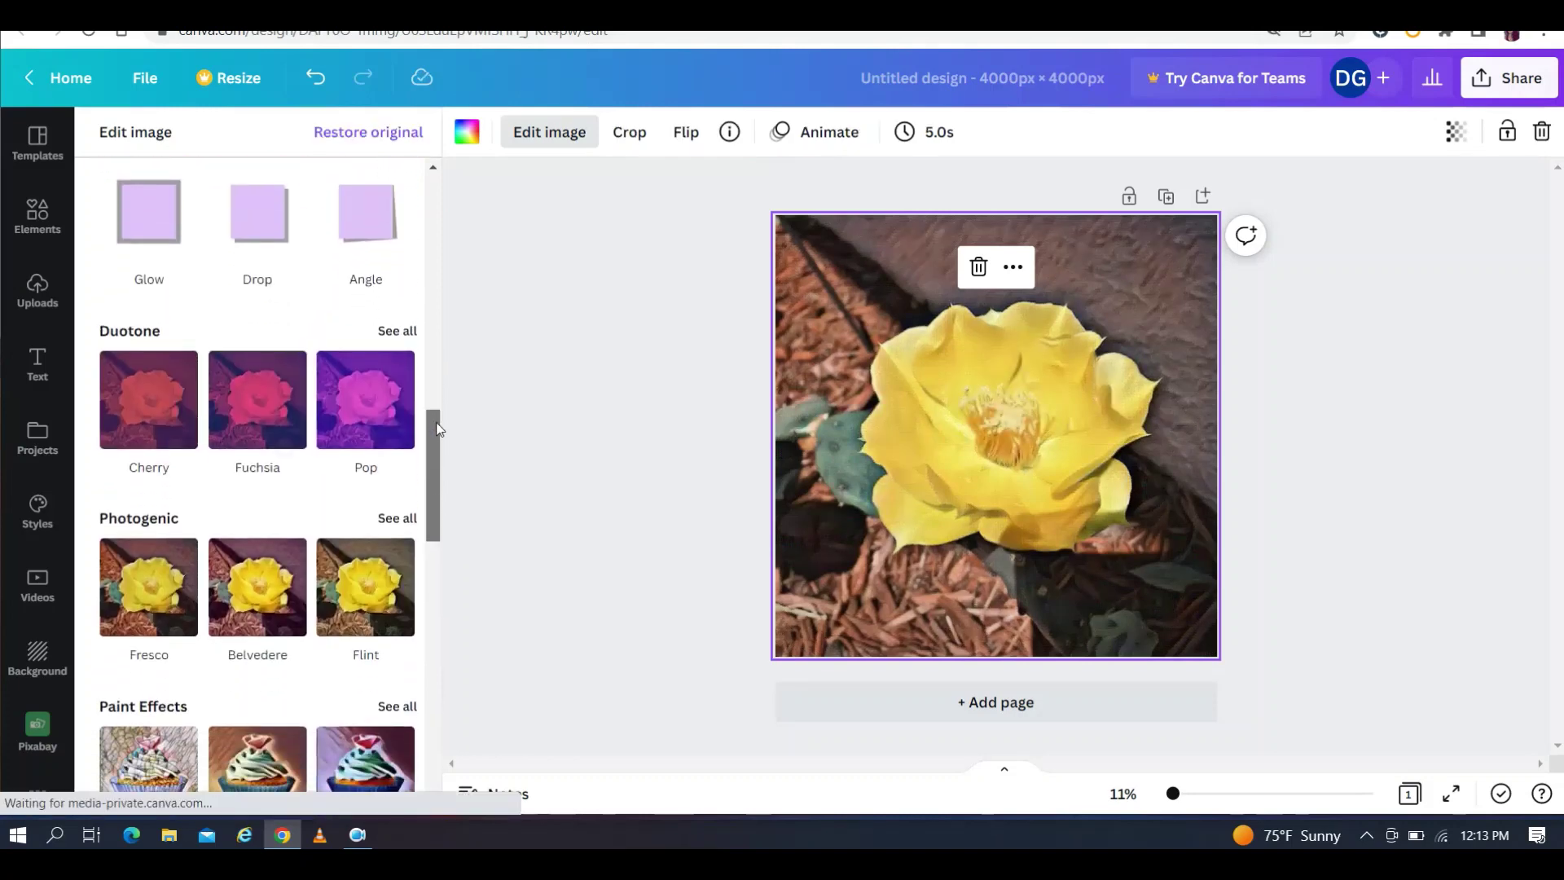
pyautogui.click(409, 444)
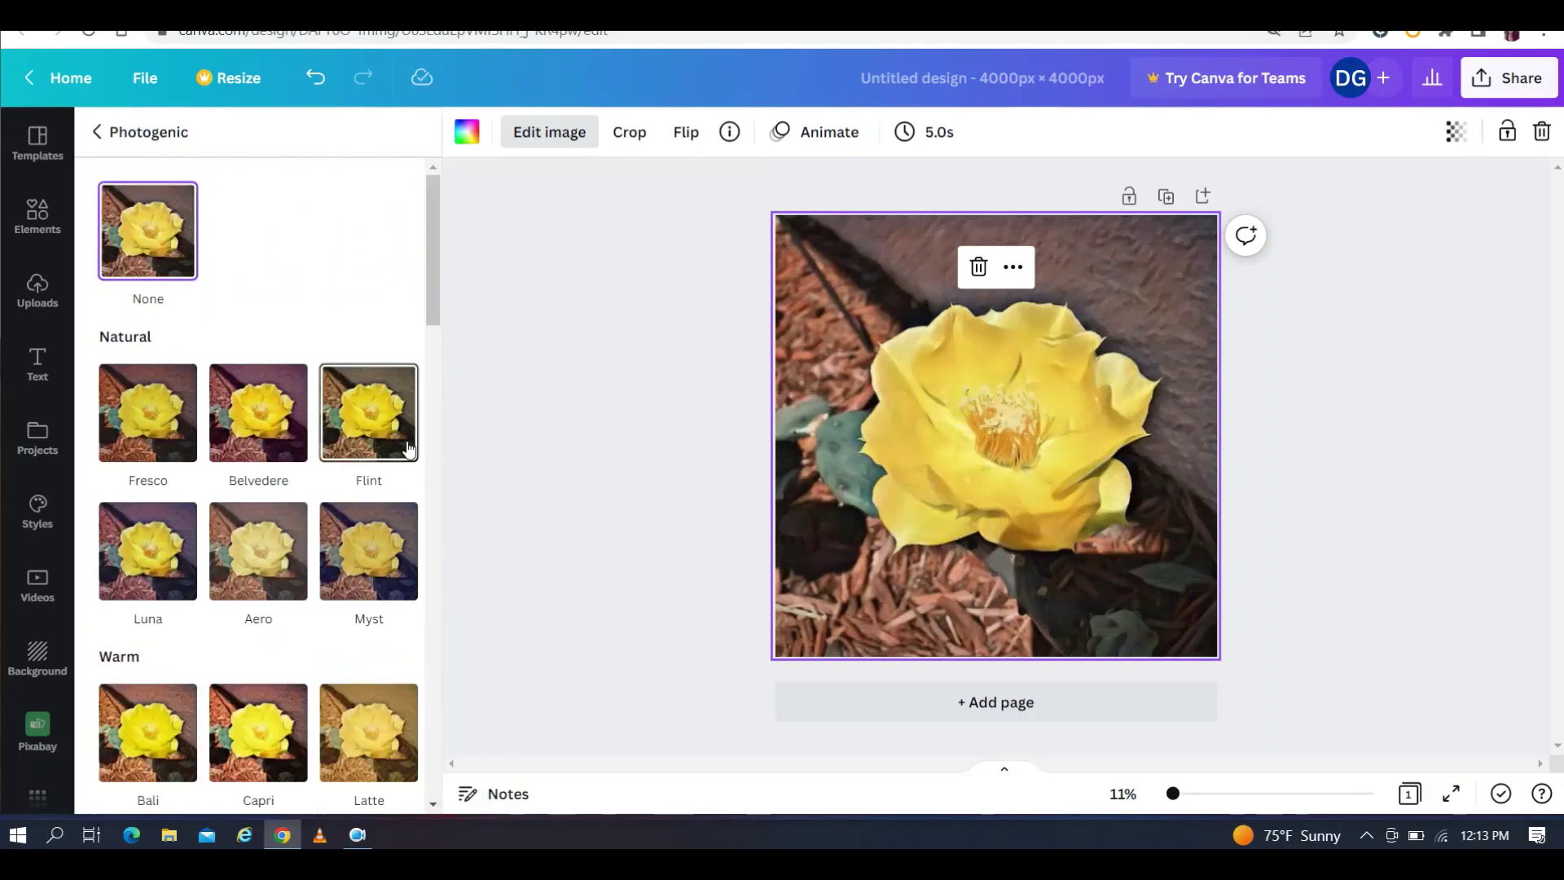
pyautogui.scroll(-8, 438, 350)
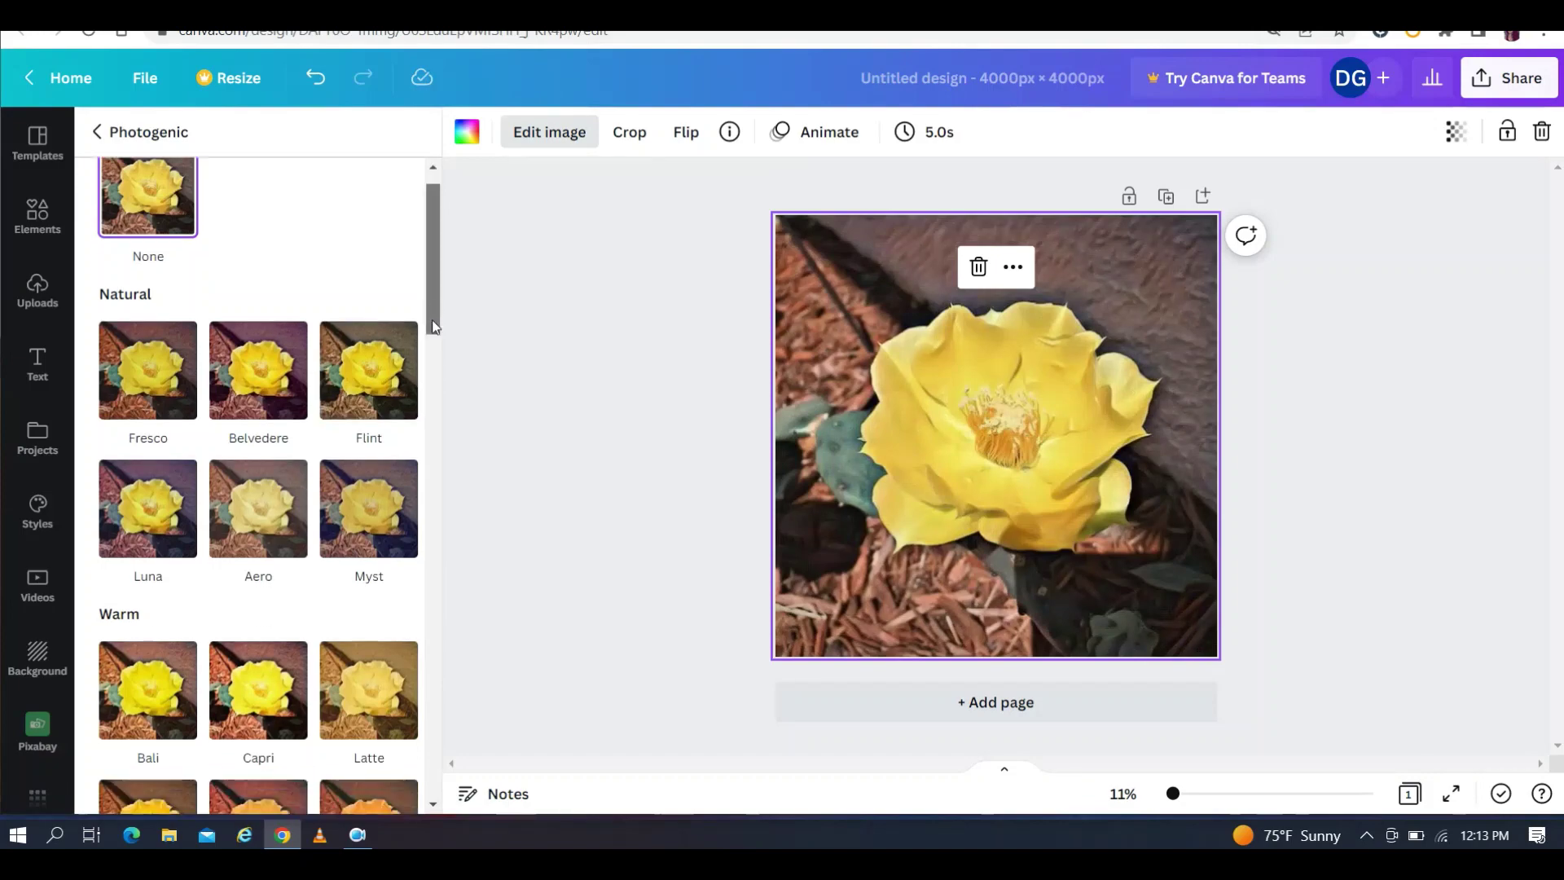
pyautogui.moveTo(454, 456); pyautogui.dragTo(433, 487)
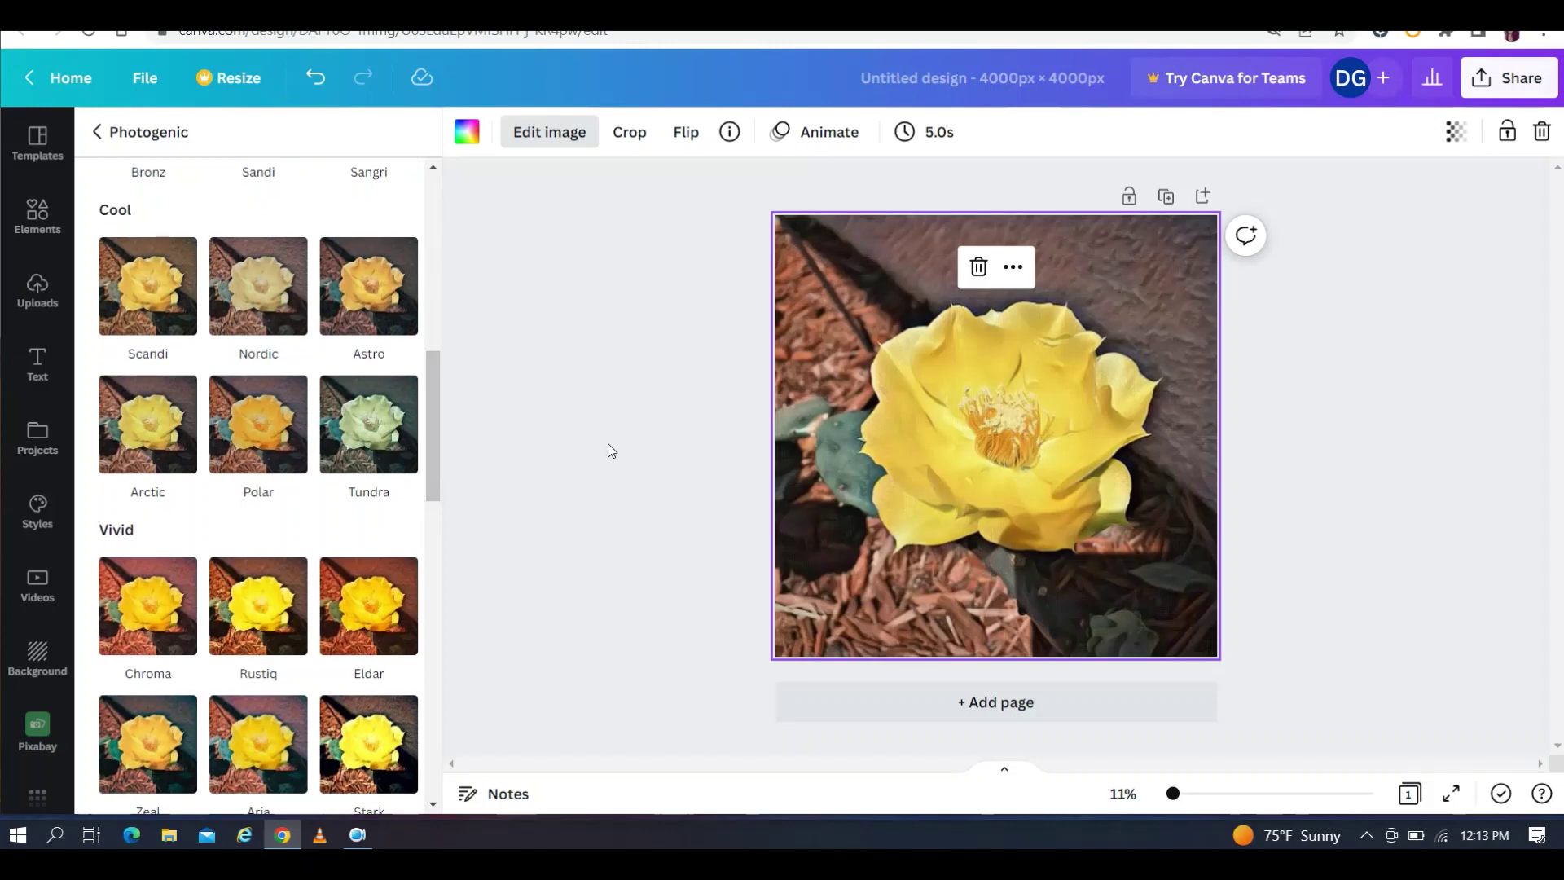
pyautogui.press('Escape')
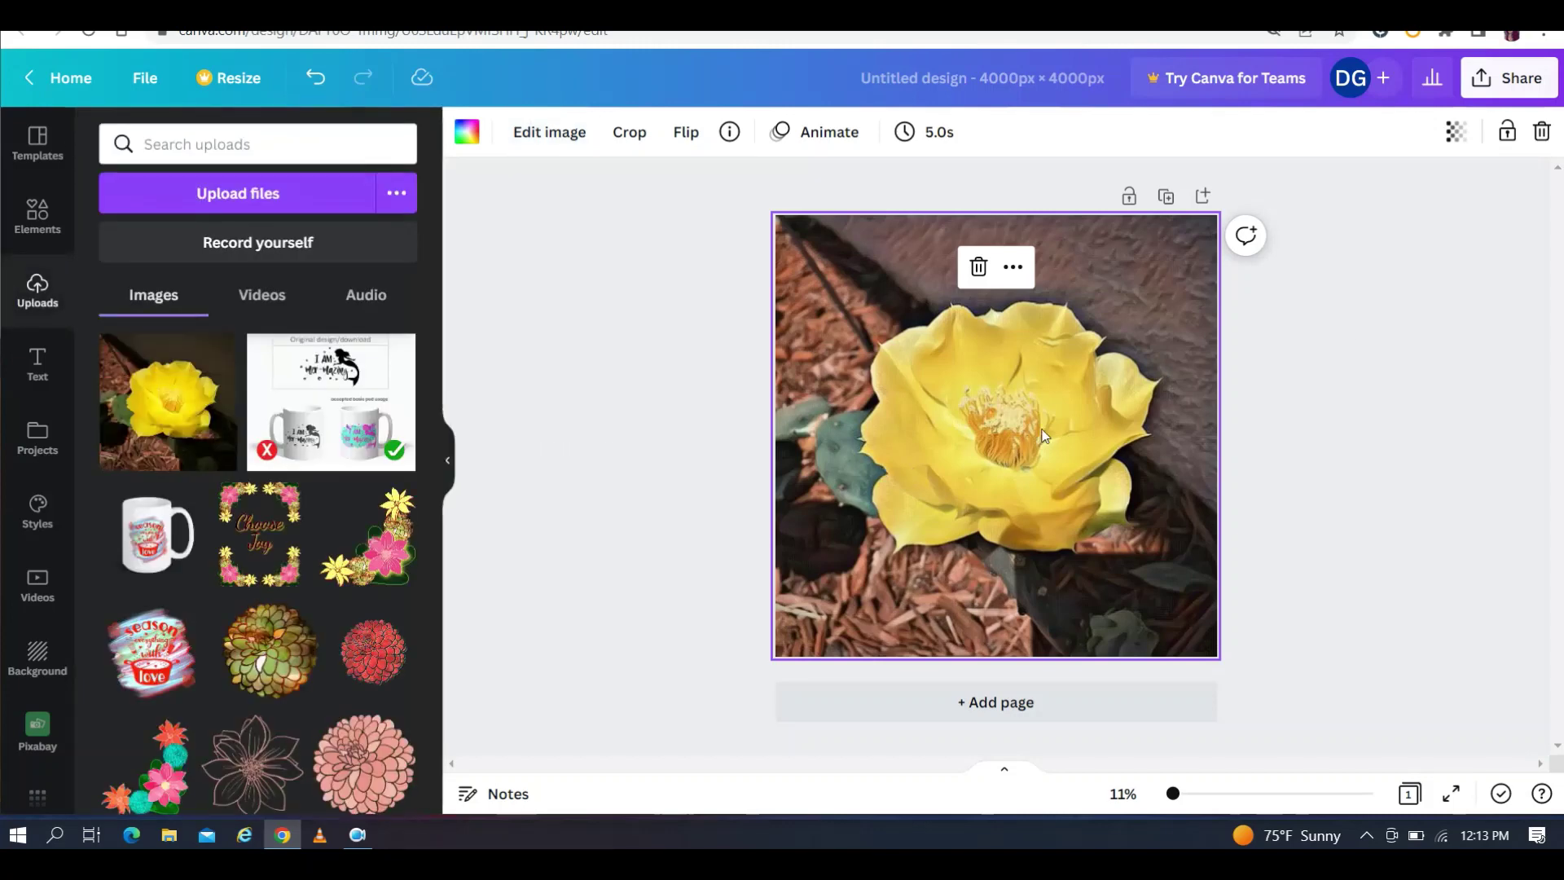
pyautogui.click(1483, 84)
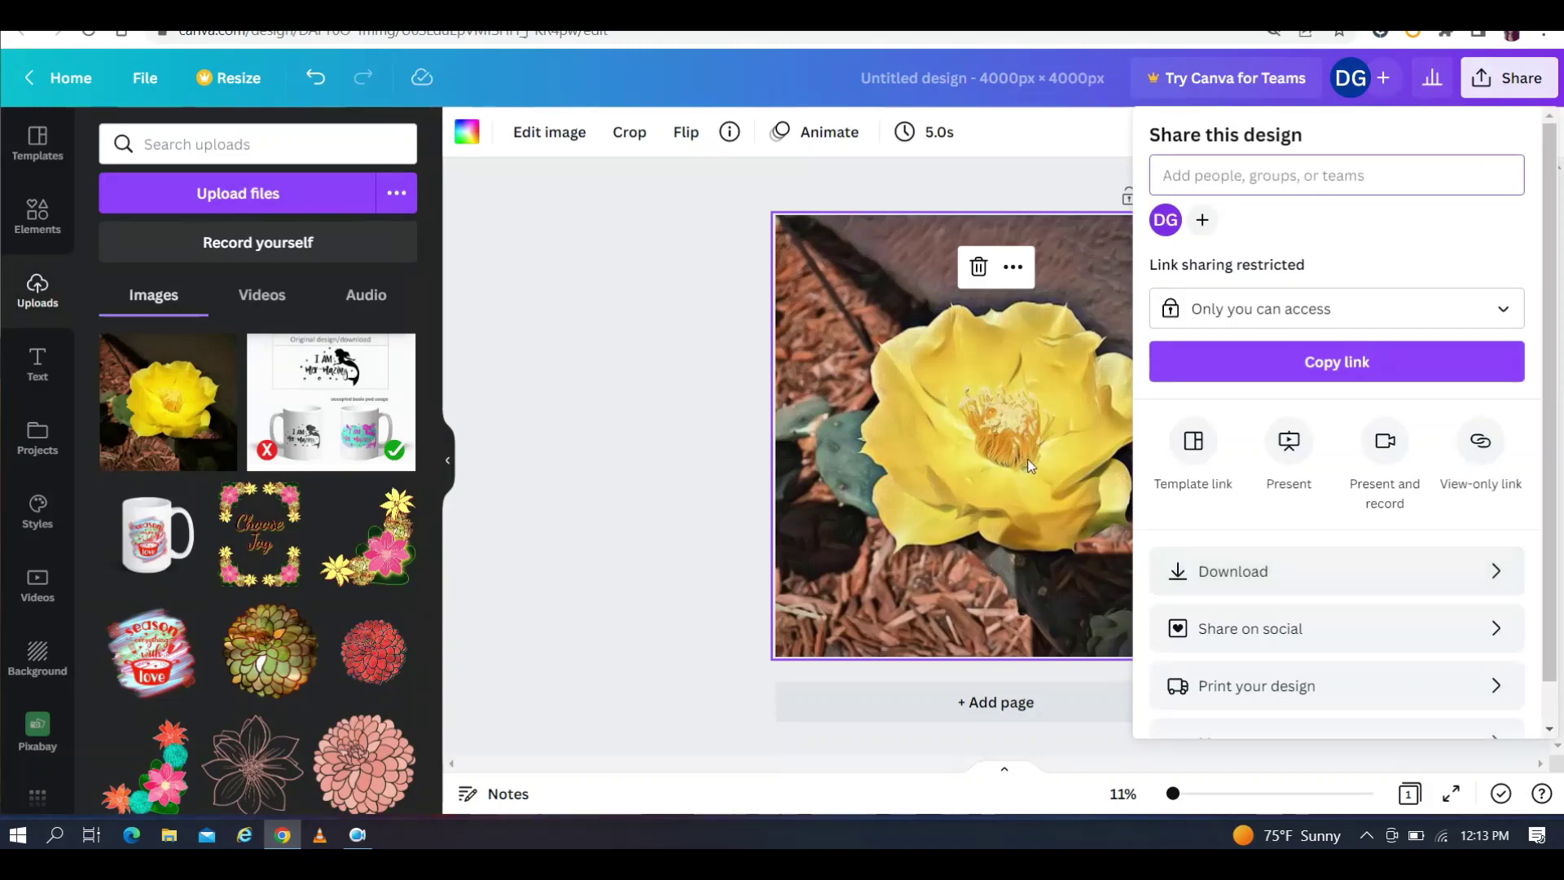
pyautogui.click(598, 432)
pyautogui.click(597, 432)
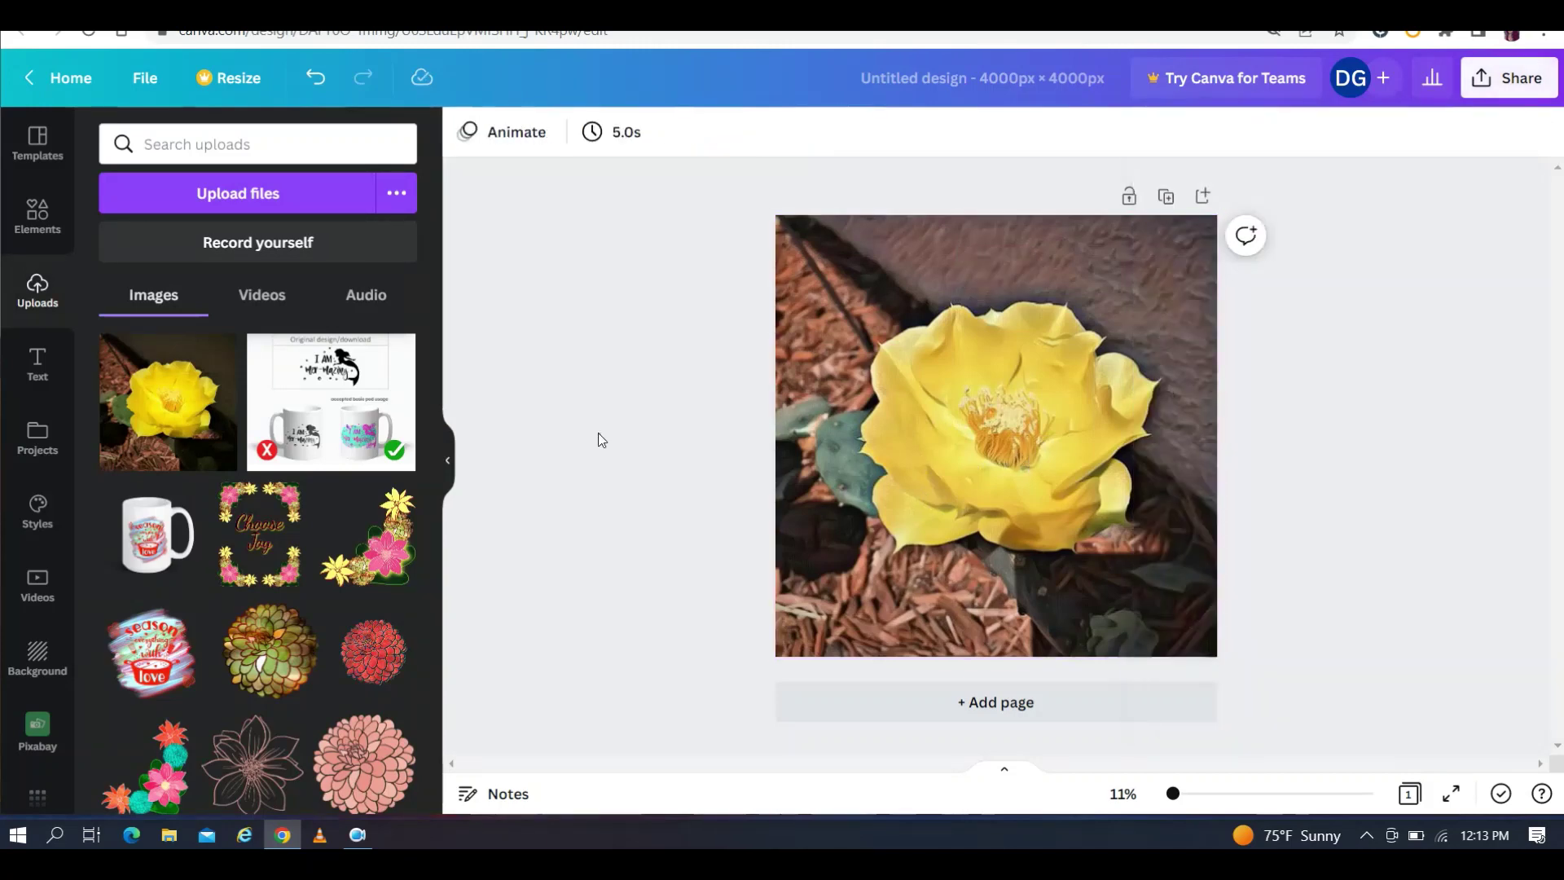
# Give the flower photo the Tundra filter from the Cool group of the full Photogenic collection
pyautogui.click(810, 386)
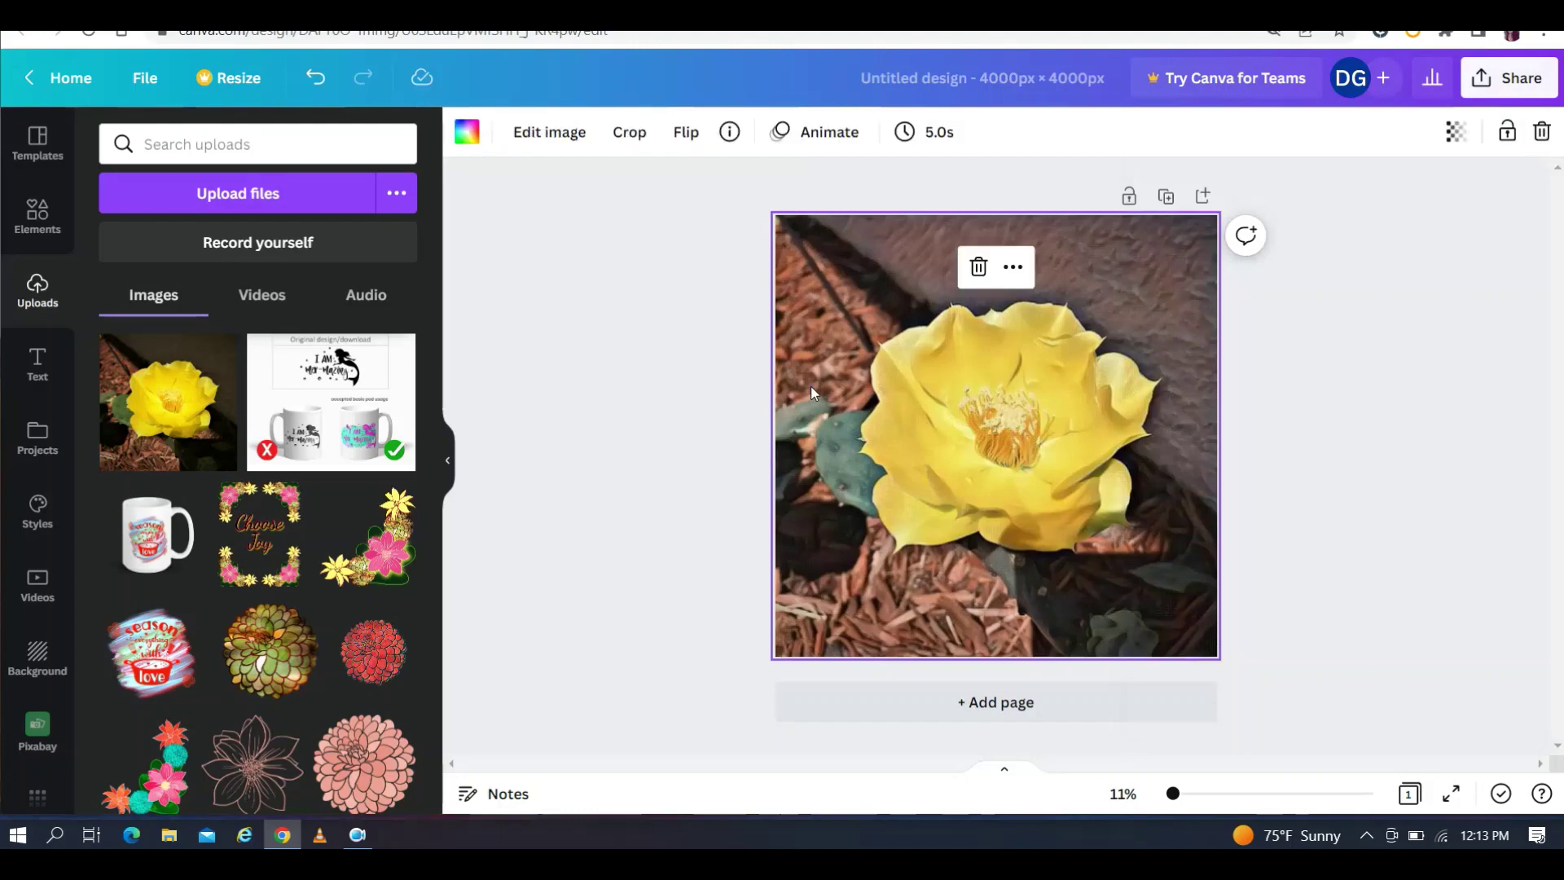
pyautogui.click(553, 139)
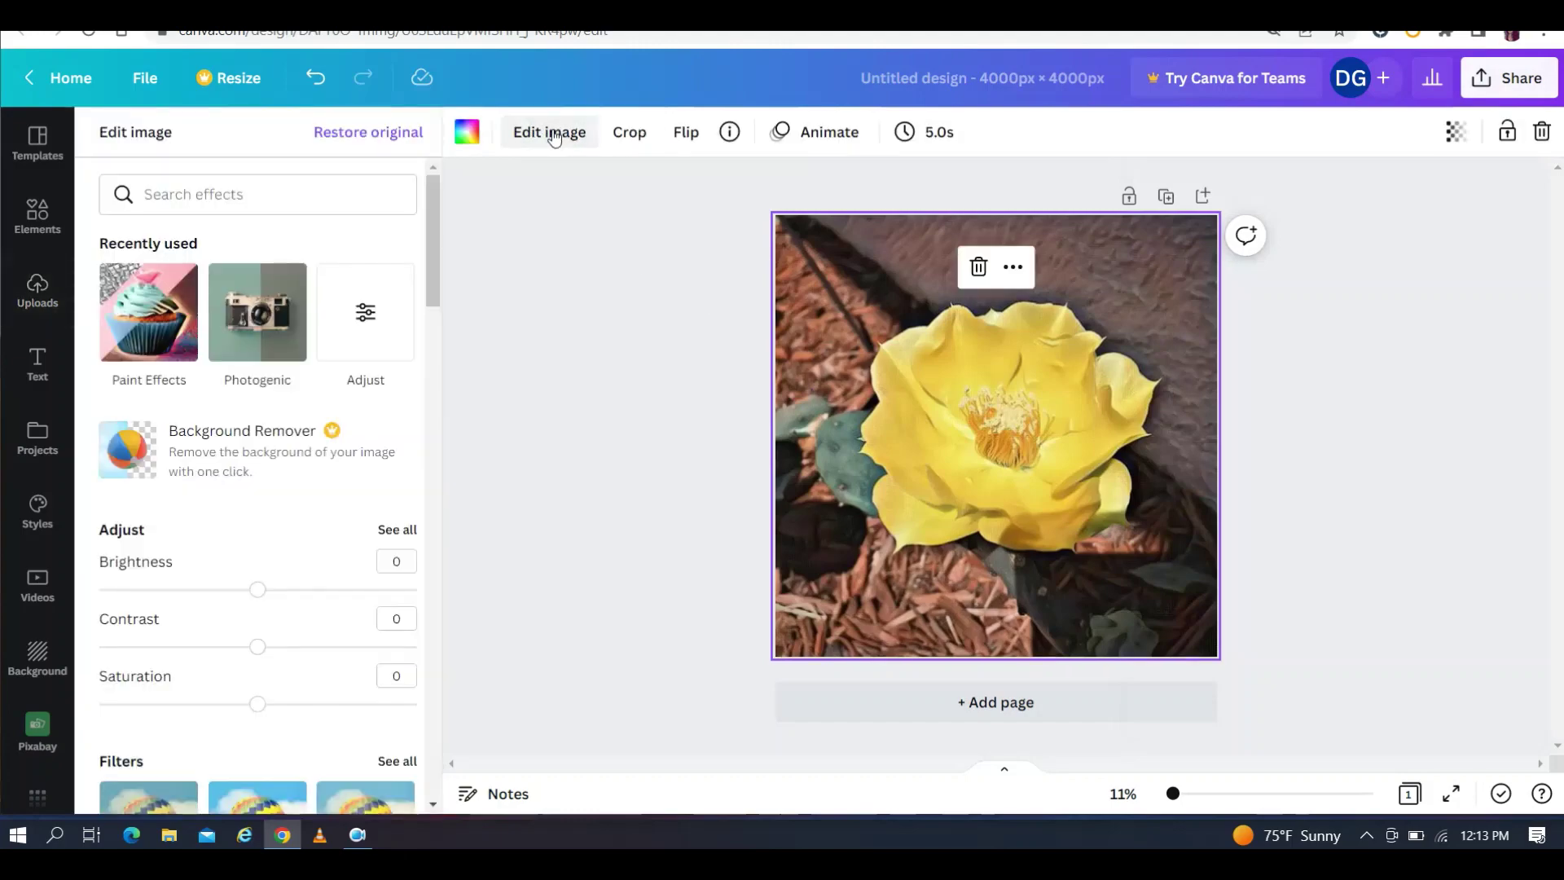
pyautogui.moveTo(436, 224); pyautogui.dragTo(434, 294)
pyautogui.scroll(-1, 436, 293)
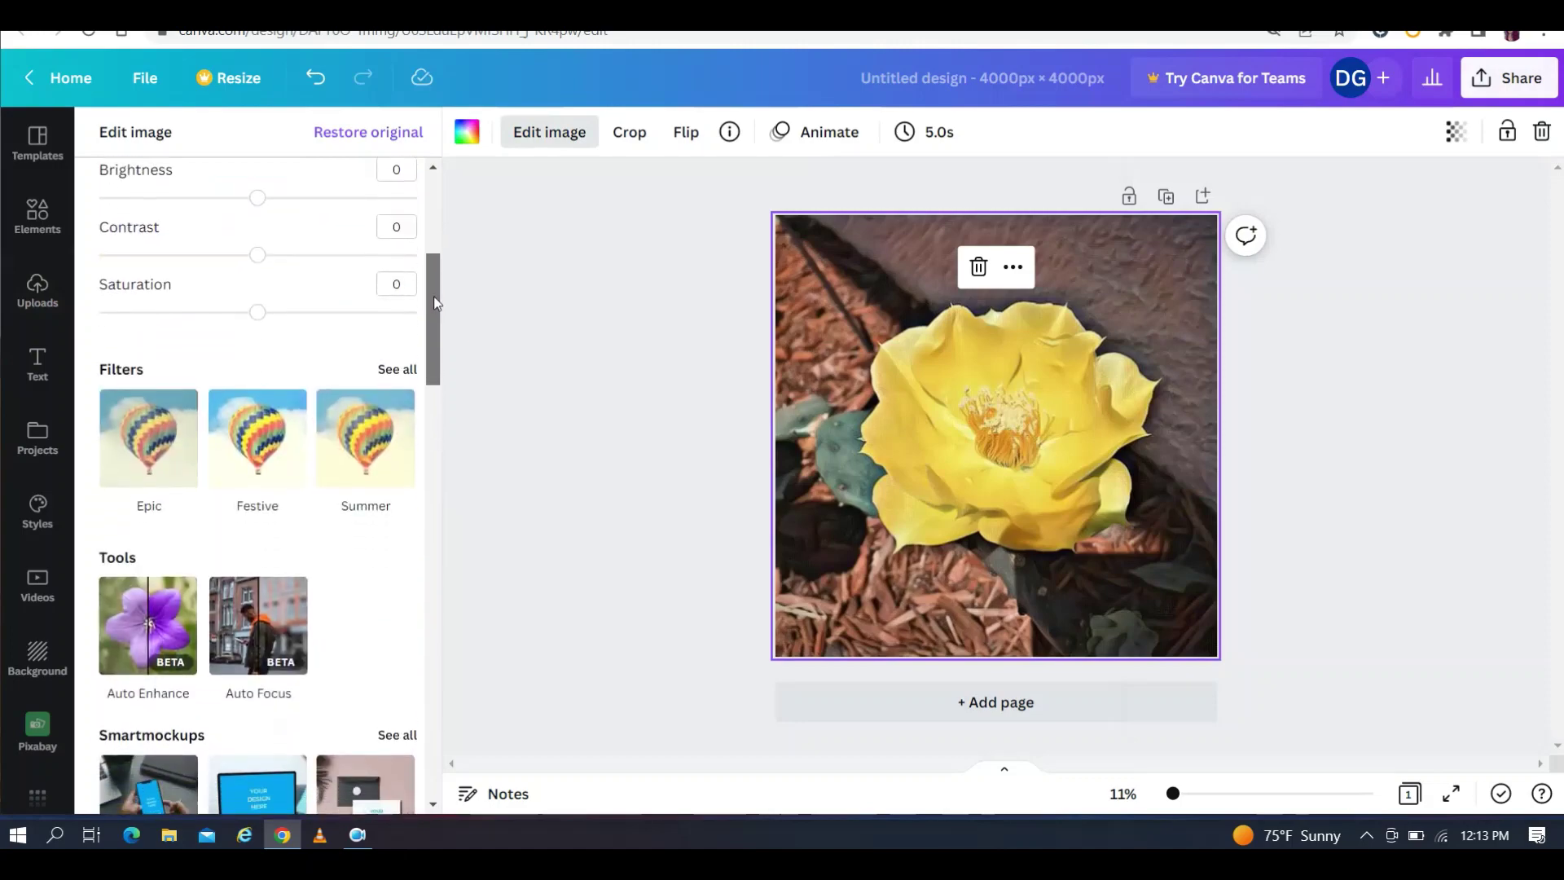
pyautogui.moveTo(432, 356); pyautogui.dragTo(443, 527)
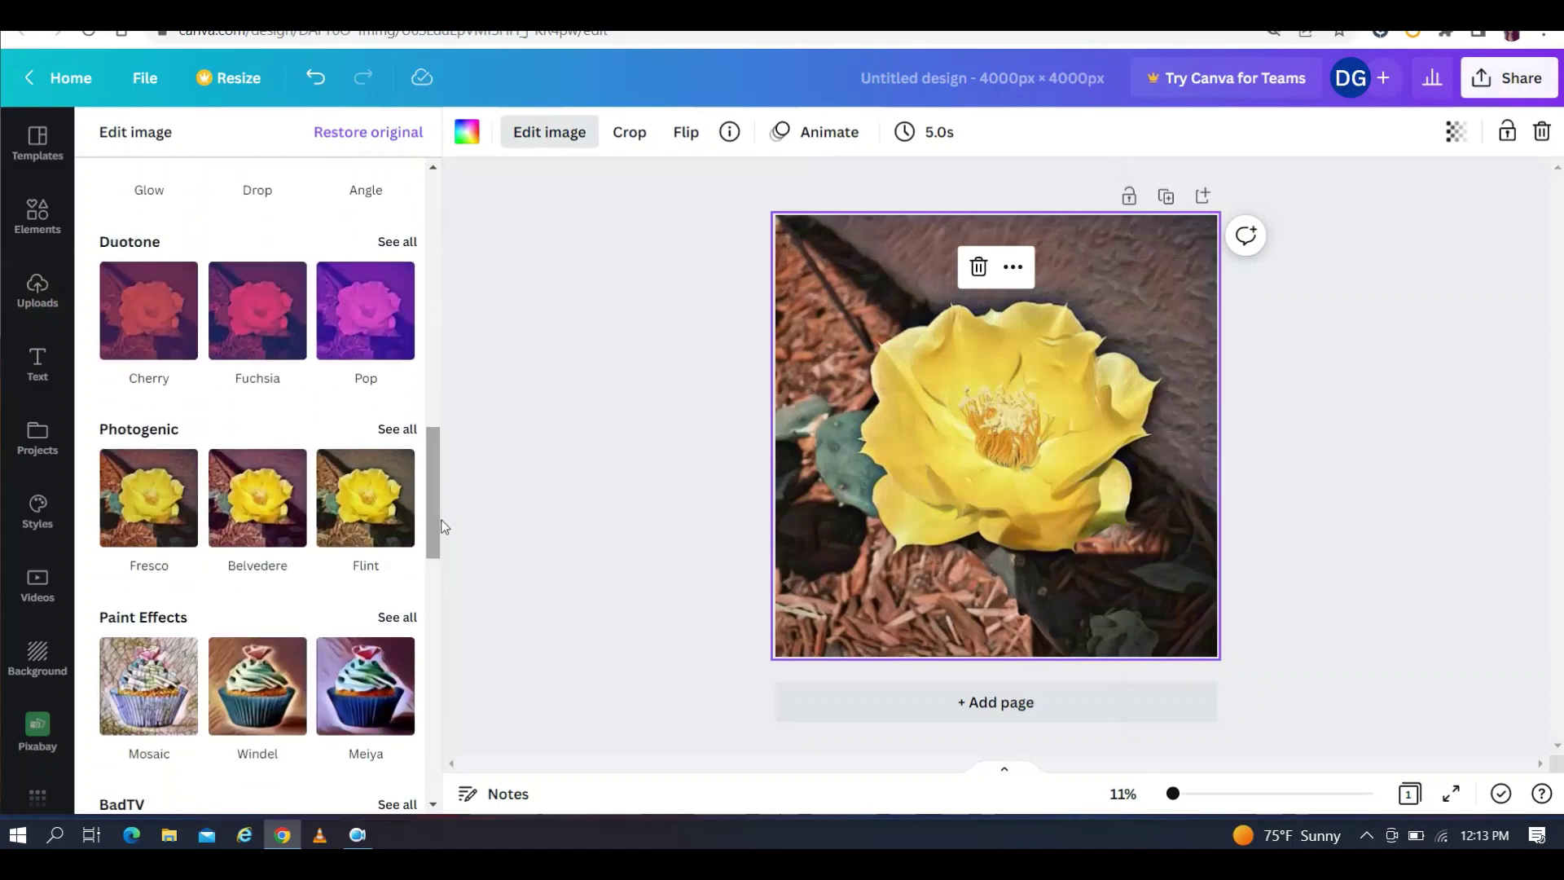
pyautogui.click(396, 429)
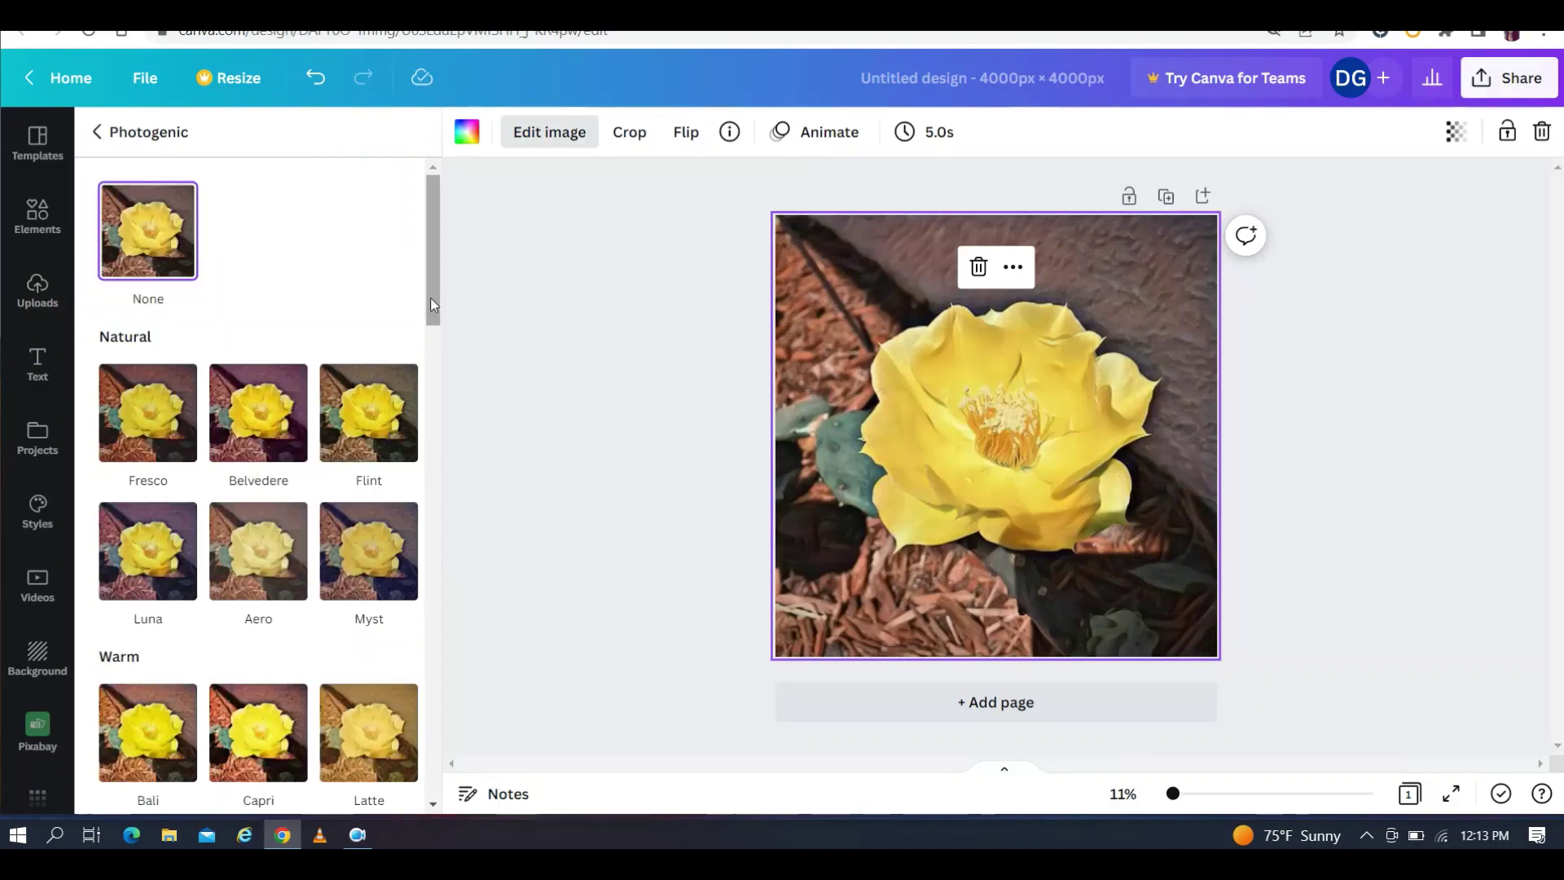
pyautogui.moveTo(430, 296); pyautogui.dragTo(446, 444)
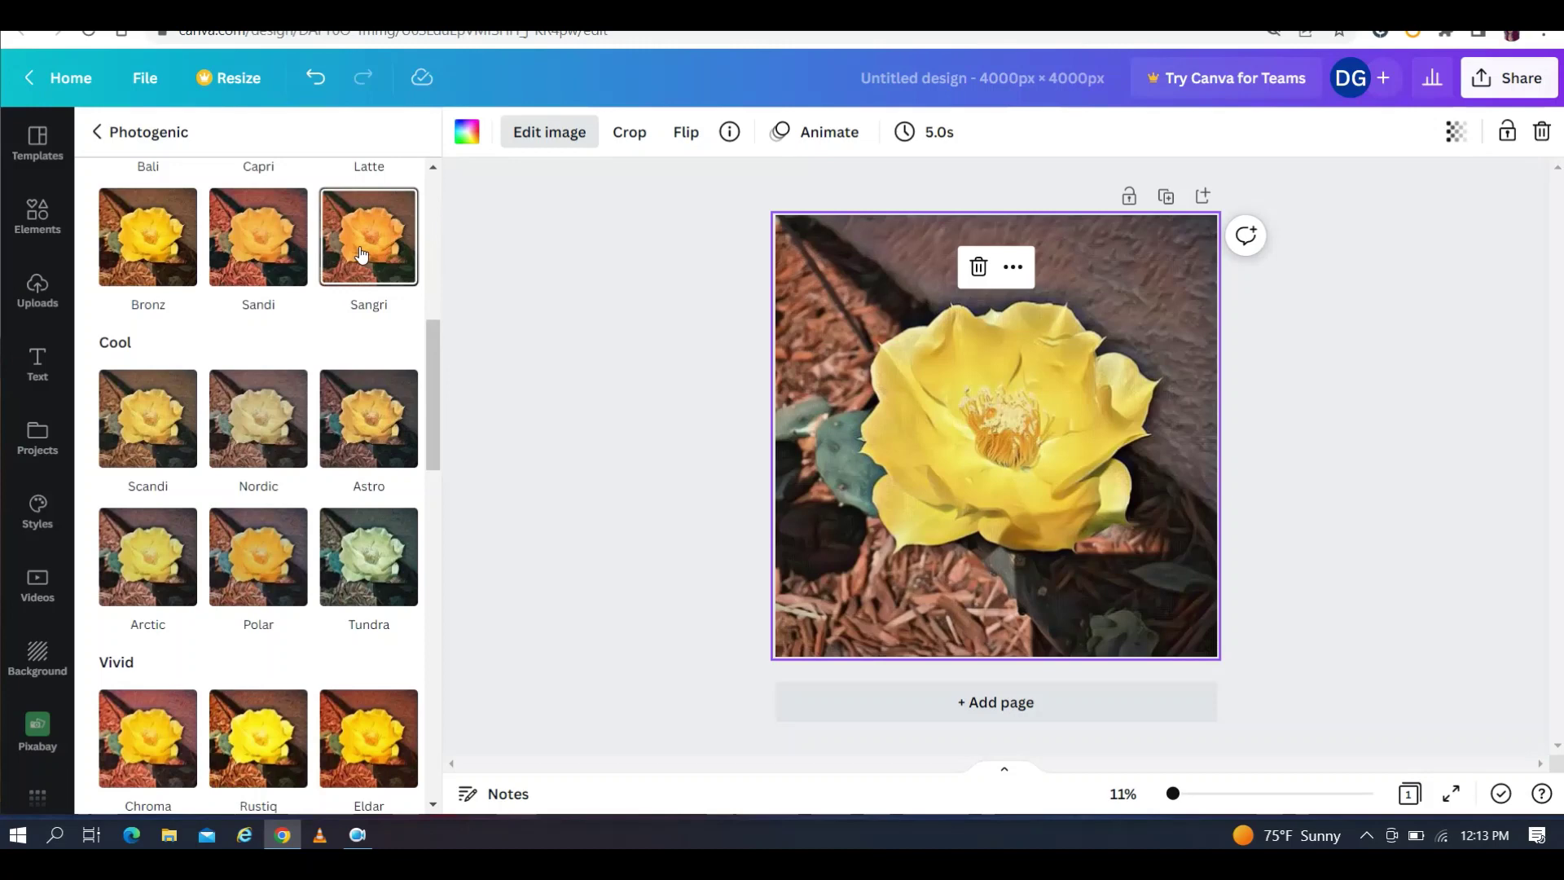
pyautogui.click(388, 552)
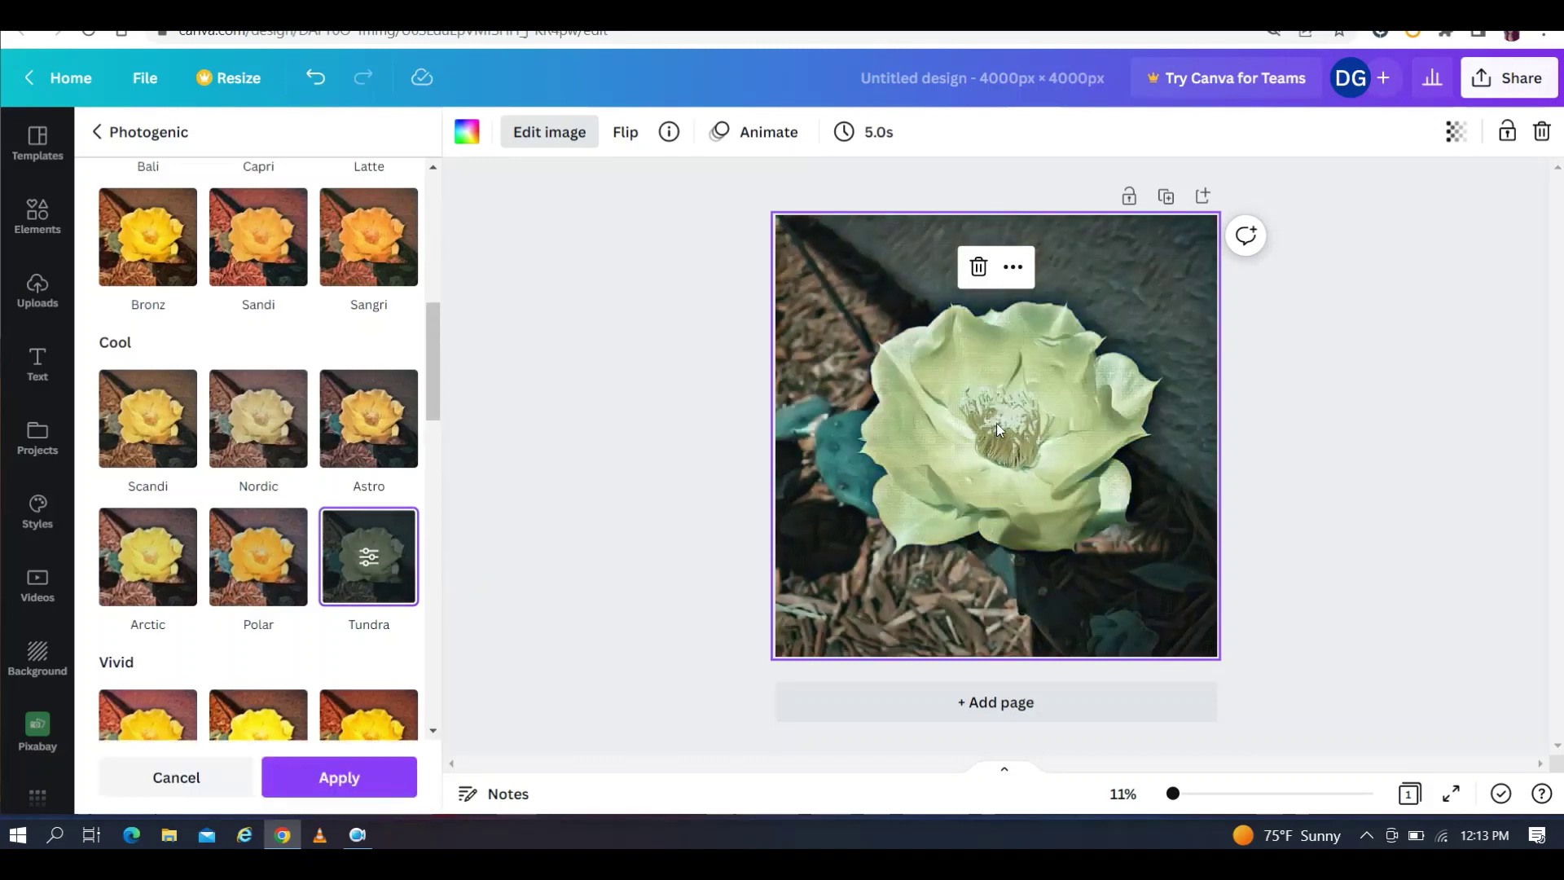
pyautogui.press('Escape')
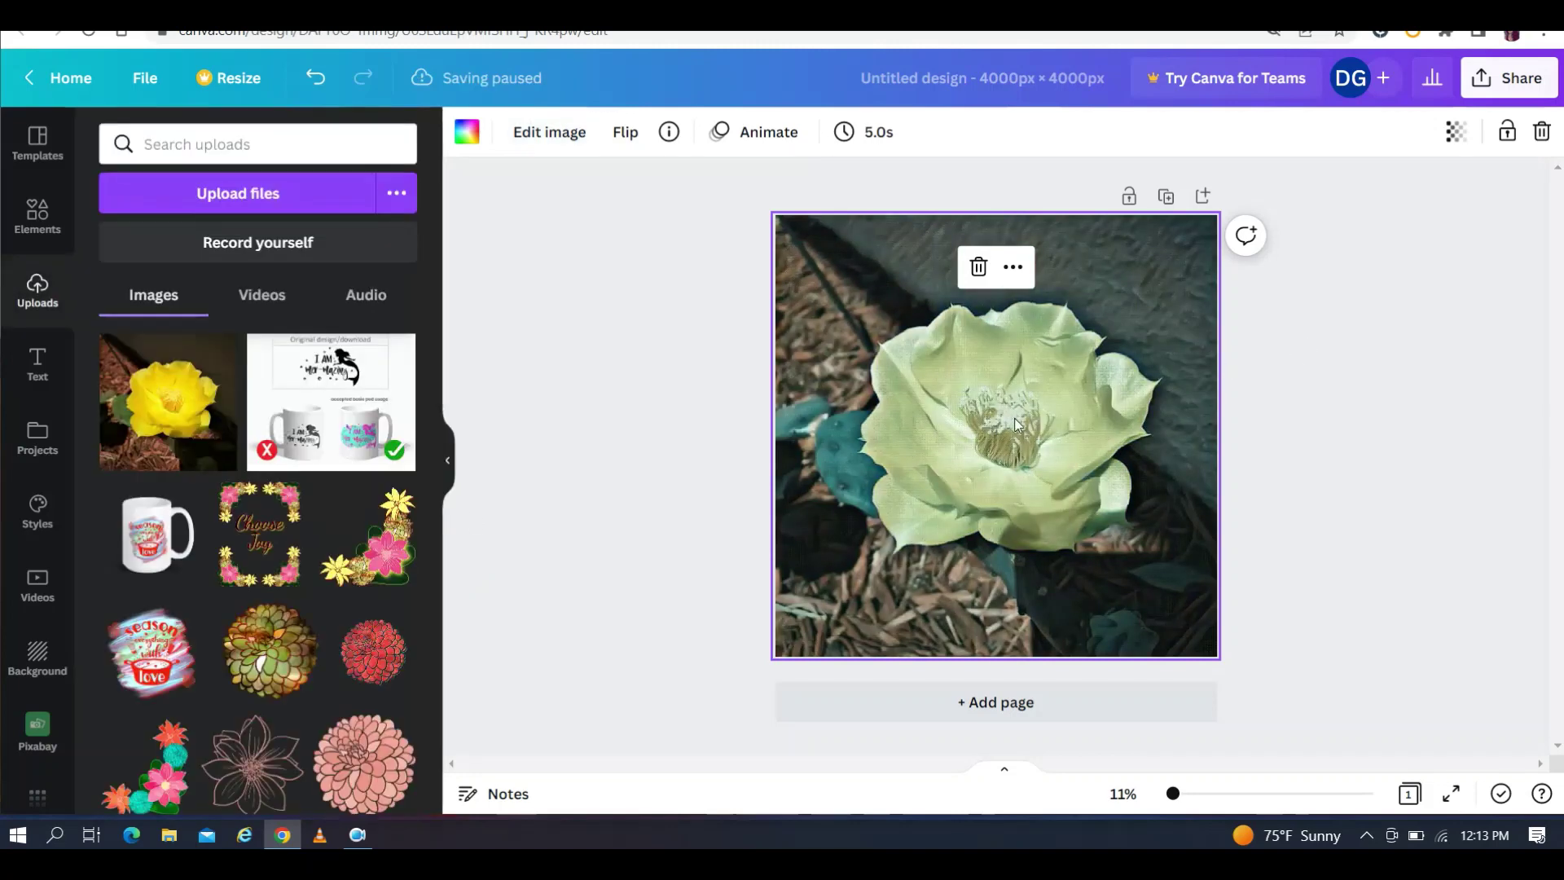
pyautogui.click(1381, 326)
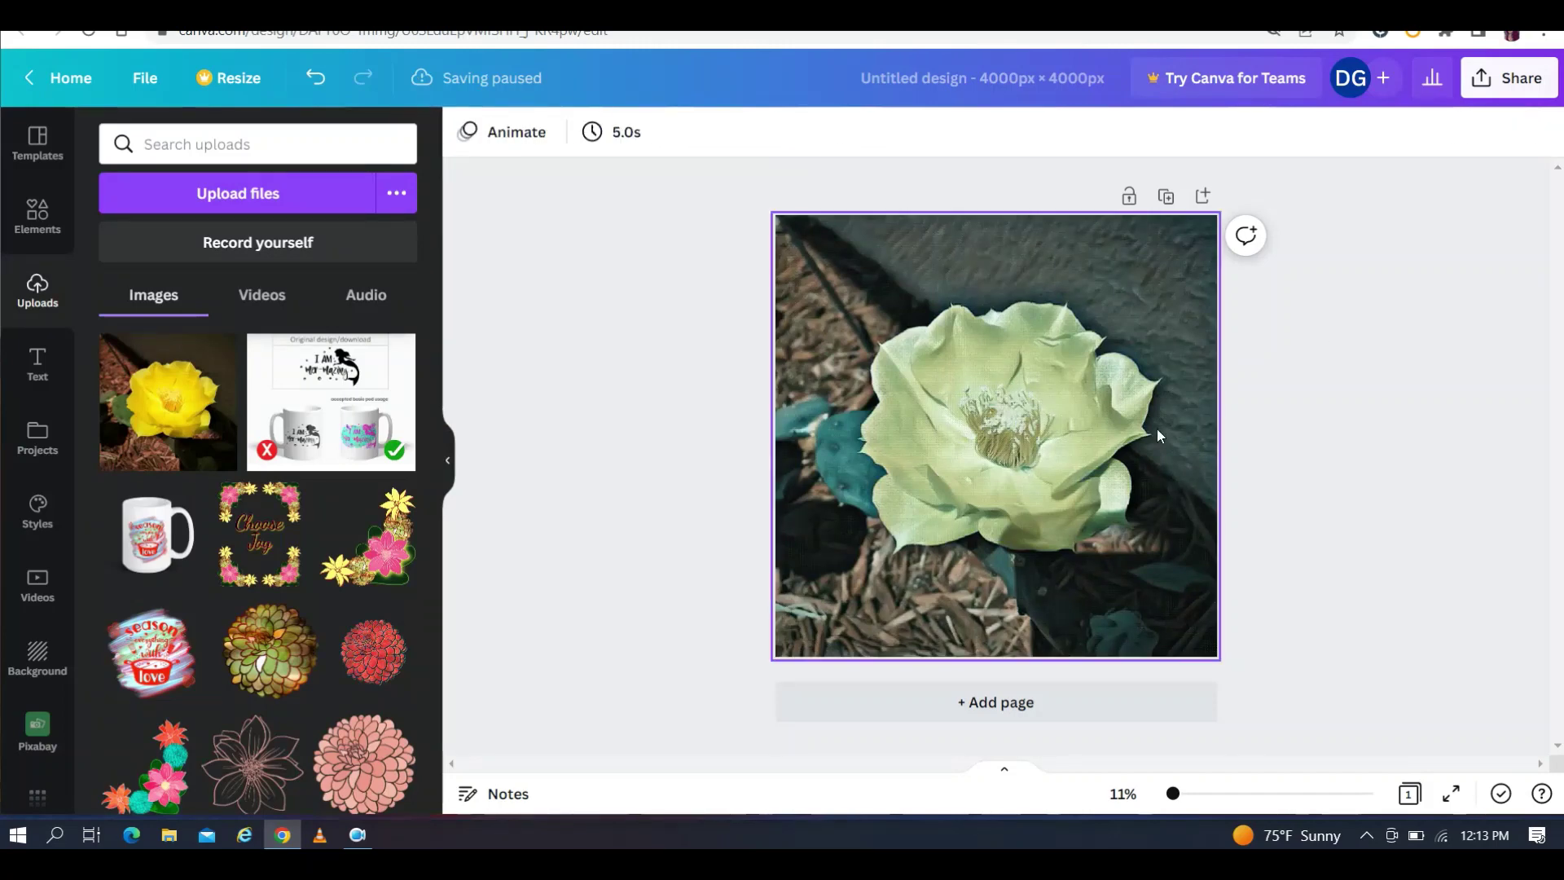
# Add the Photogenic Fresco filter to the flower photo with an intensity of 0.57 and apply it
pyautogui.click(967, 472)
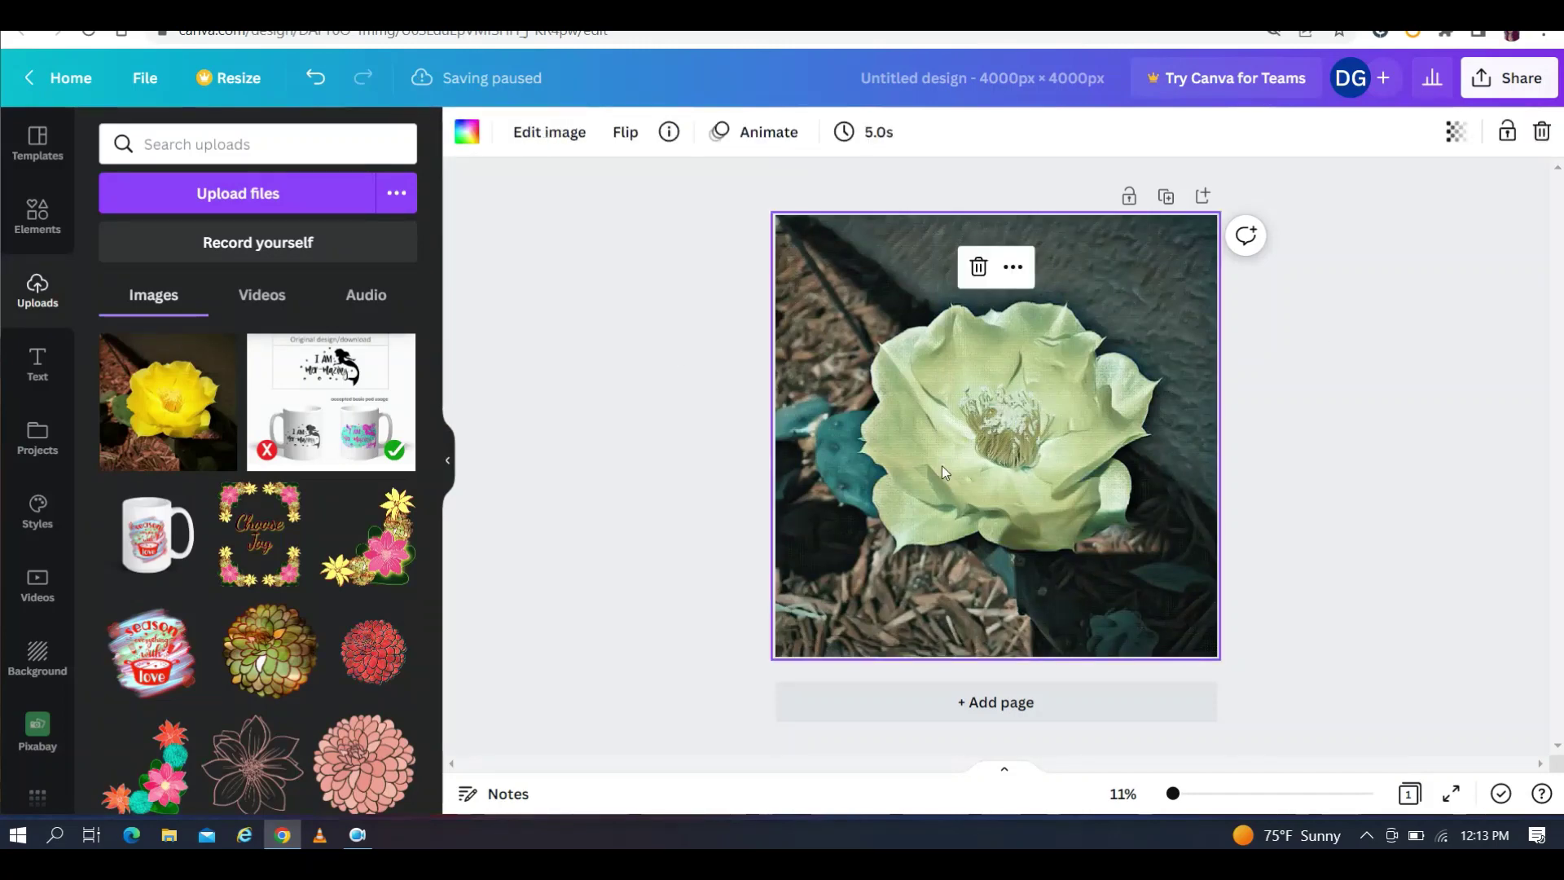
pyautogui.click(567, 133)
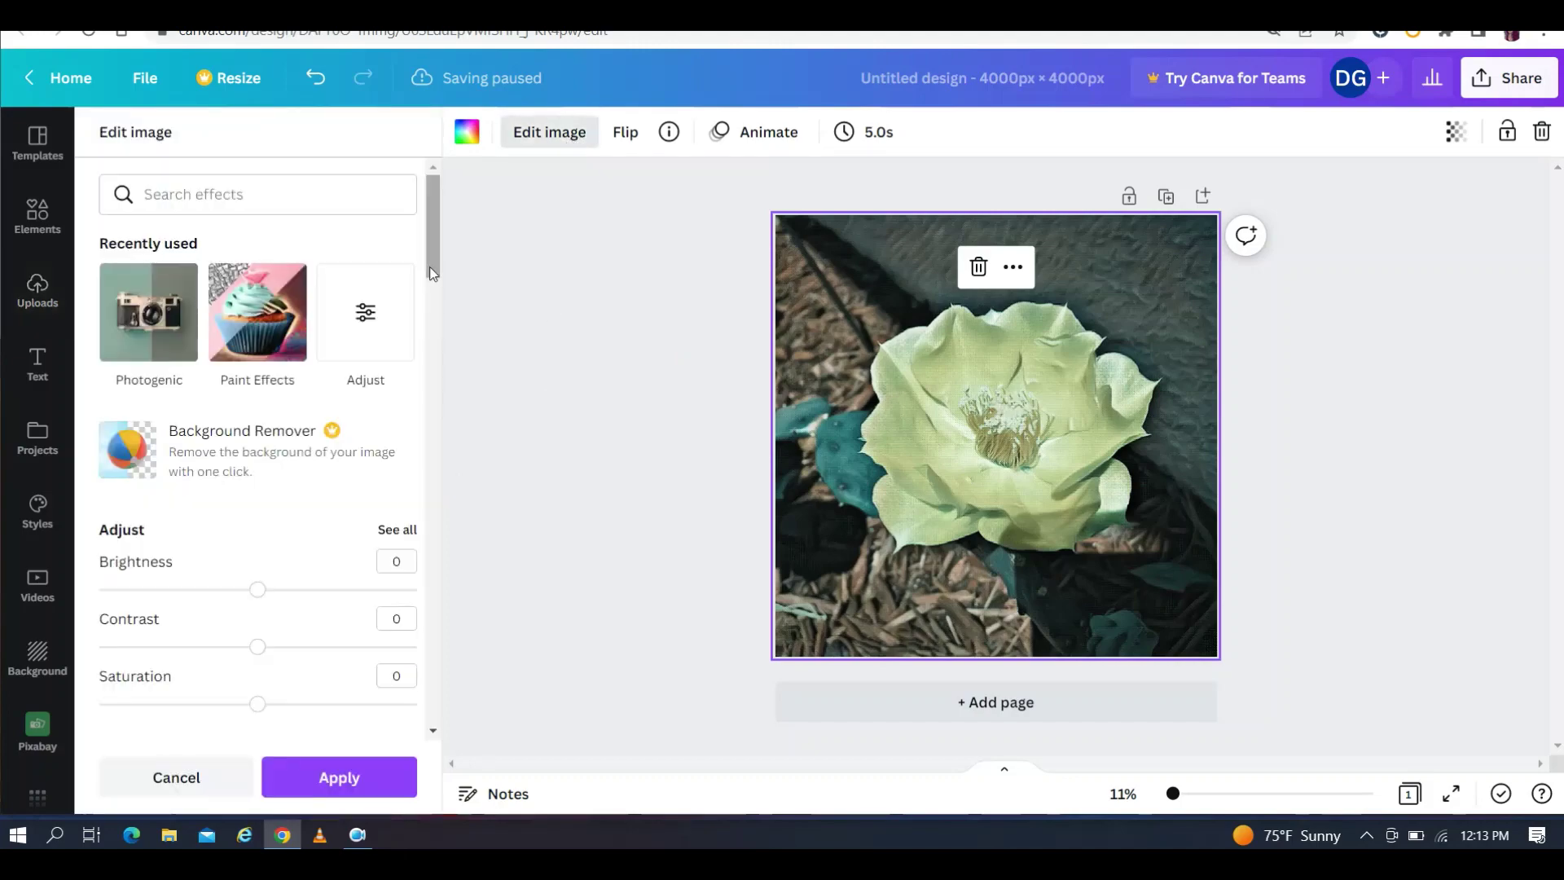
pyautogui.moveTo(428, 267); pyautogui.dragTo(445, 543)
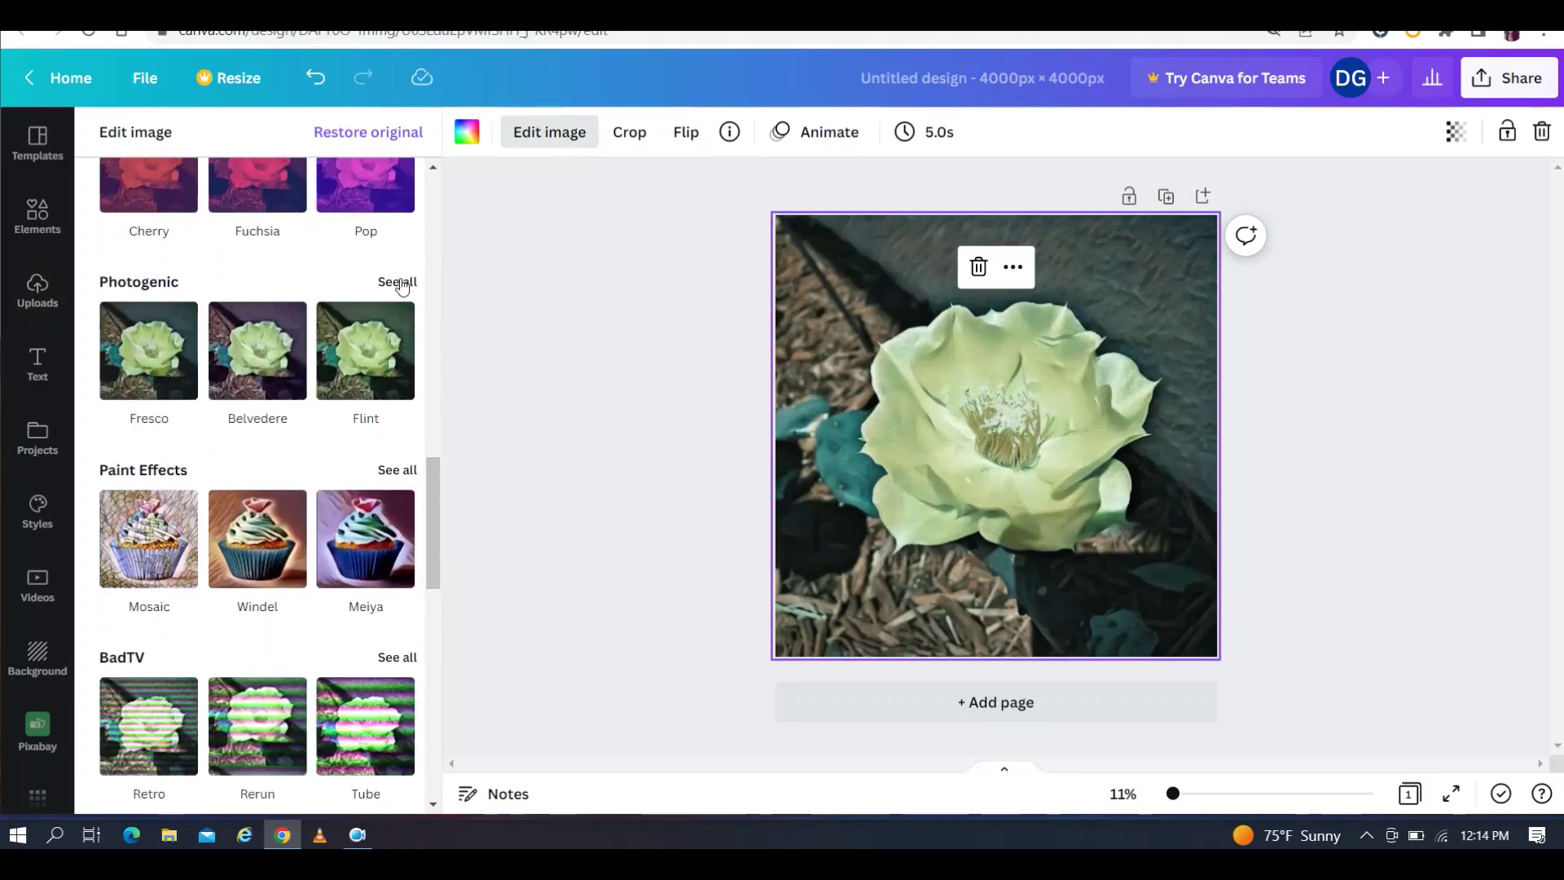
pyautogui.click(152, 364)
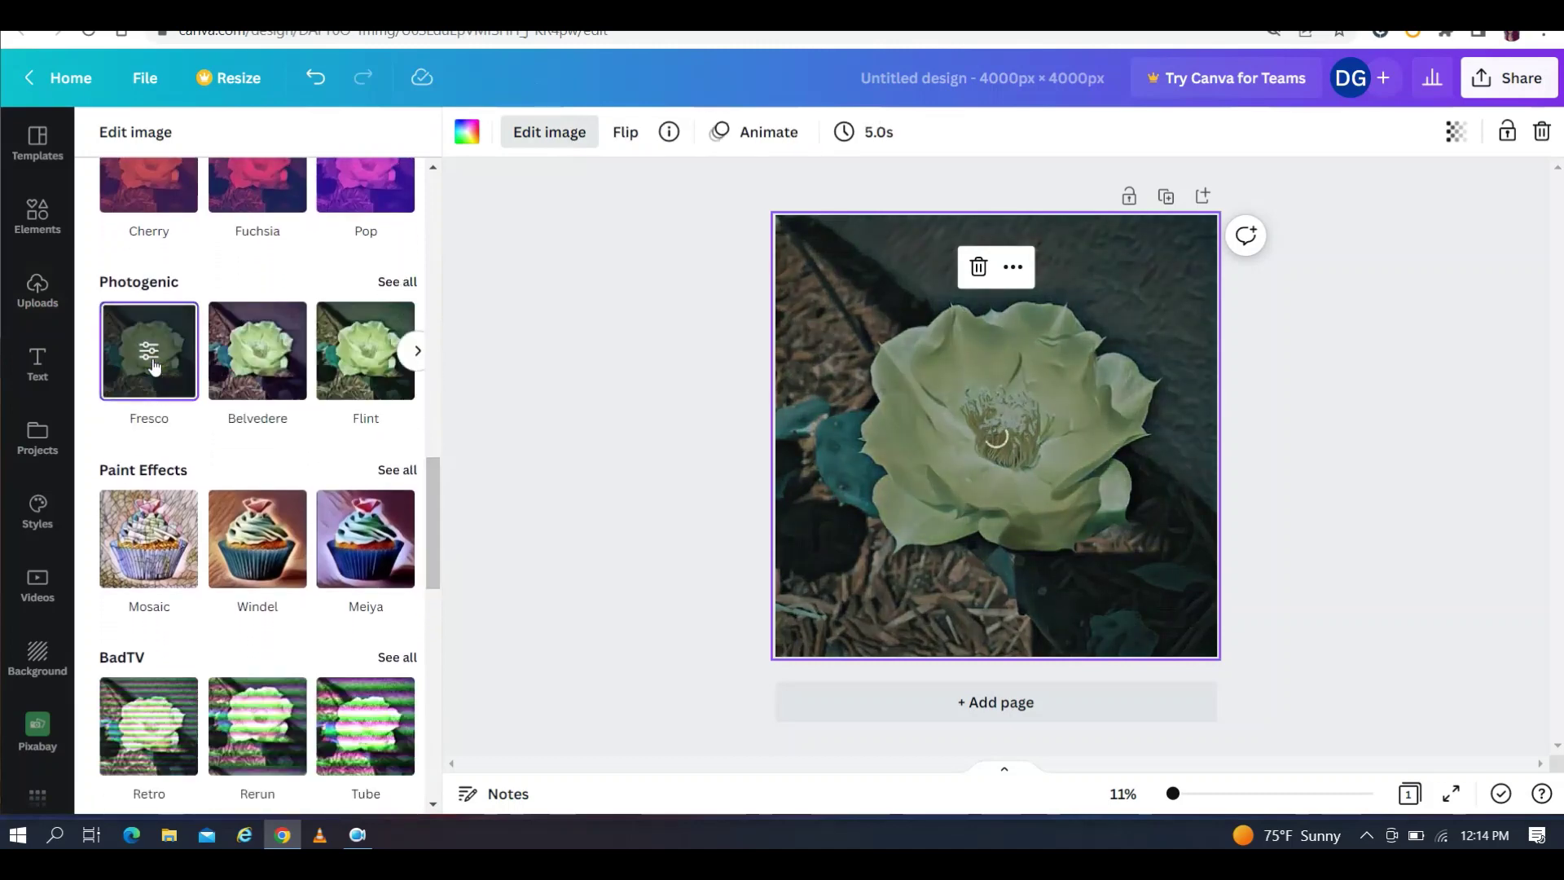
pyautogui.click(154, 364)
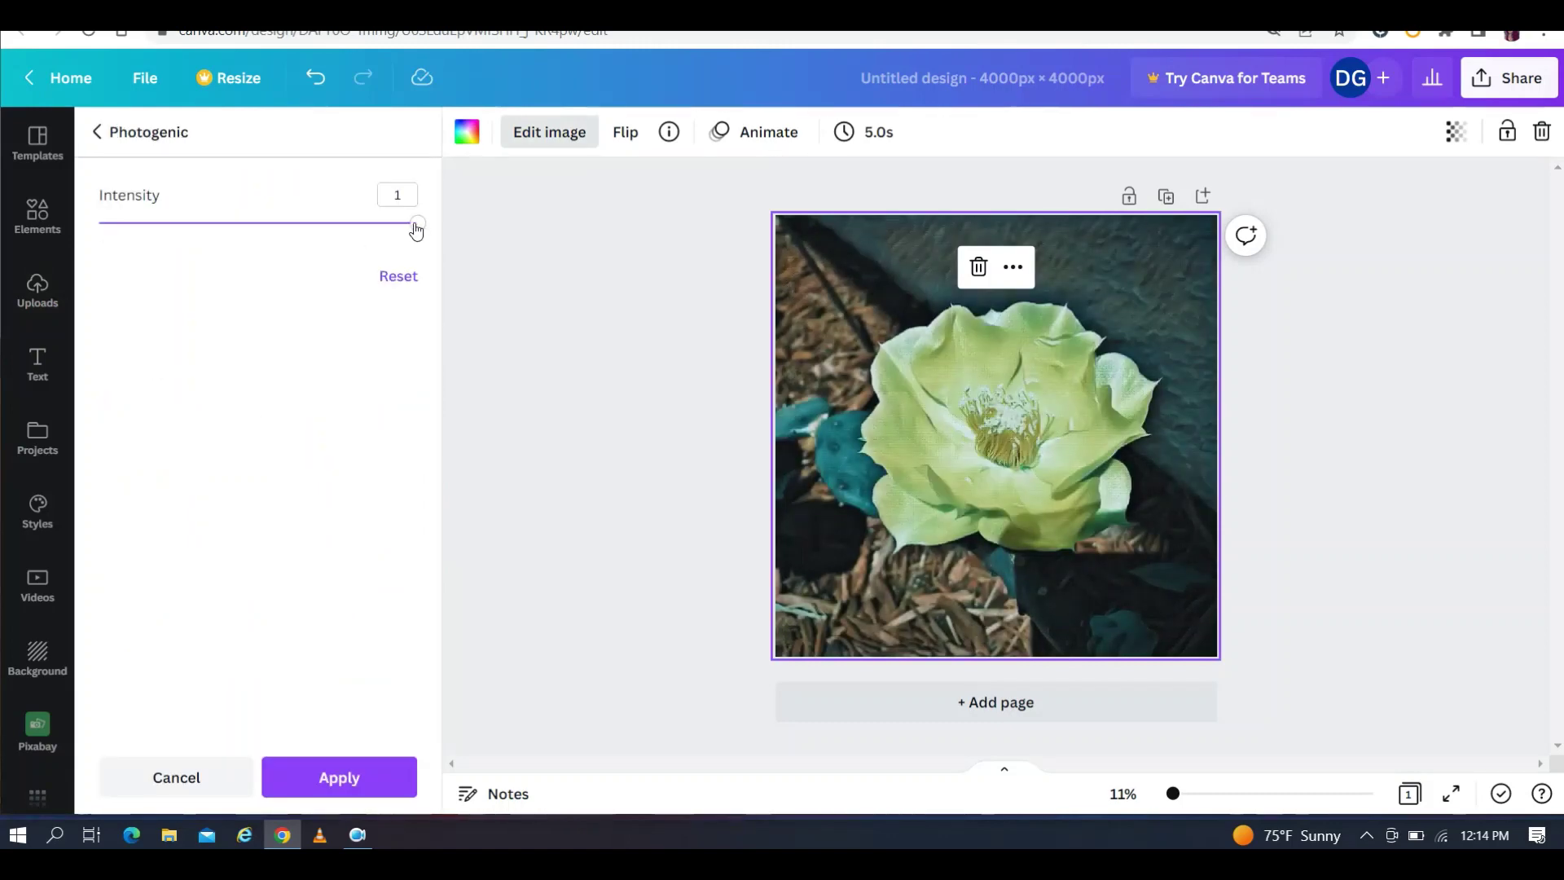
pyautogui.moveTo(416, 221); pyautogui.dragTo(283, 229)
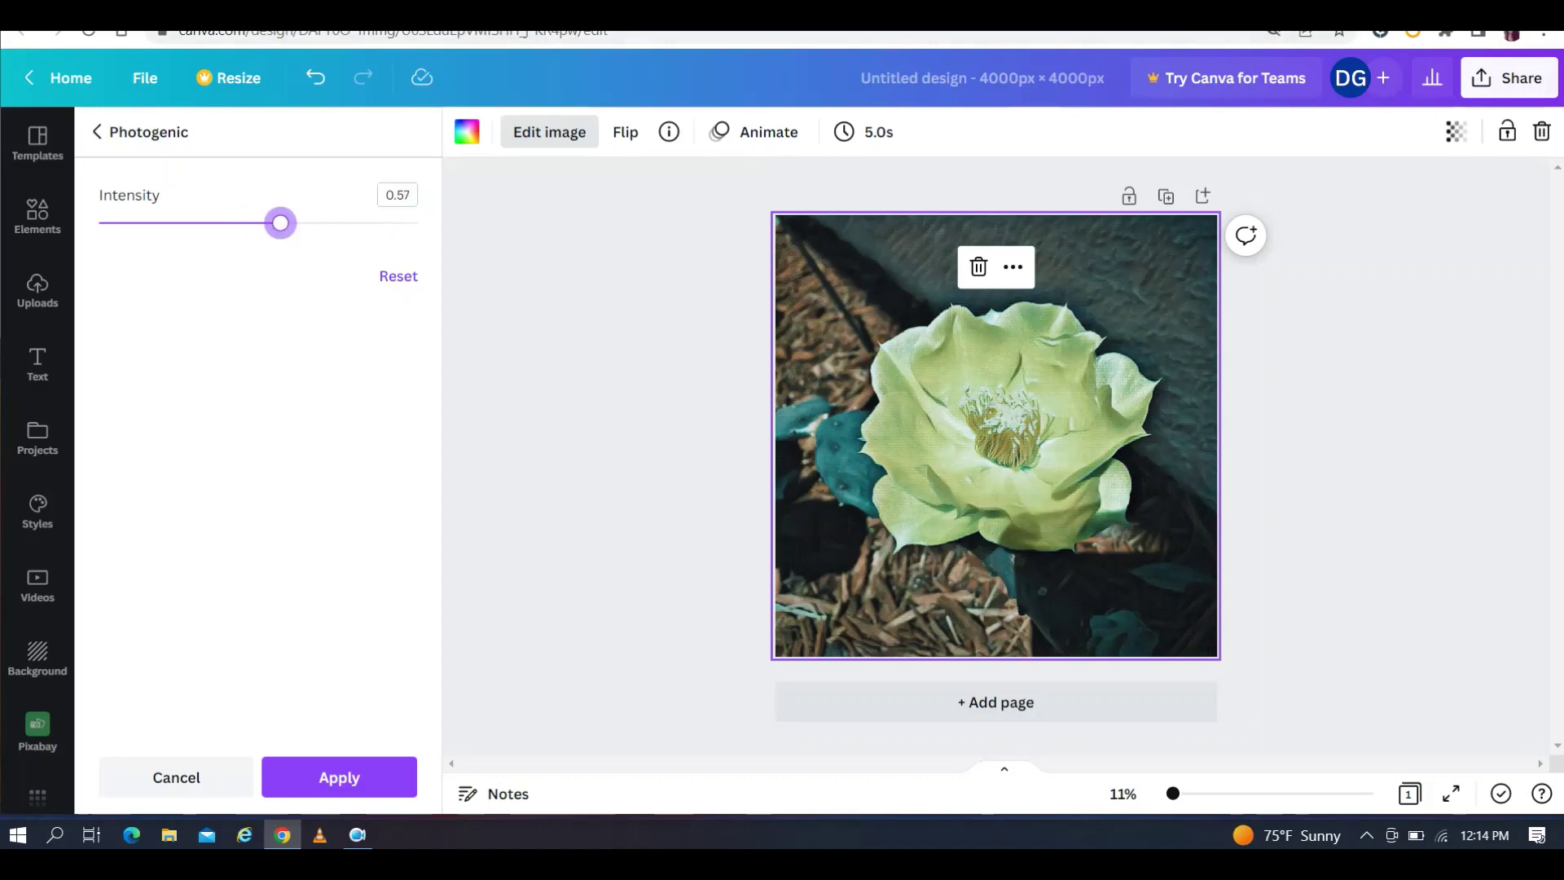
pyautogui.click(338, 777)
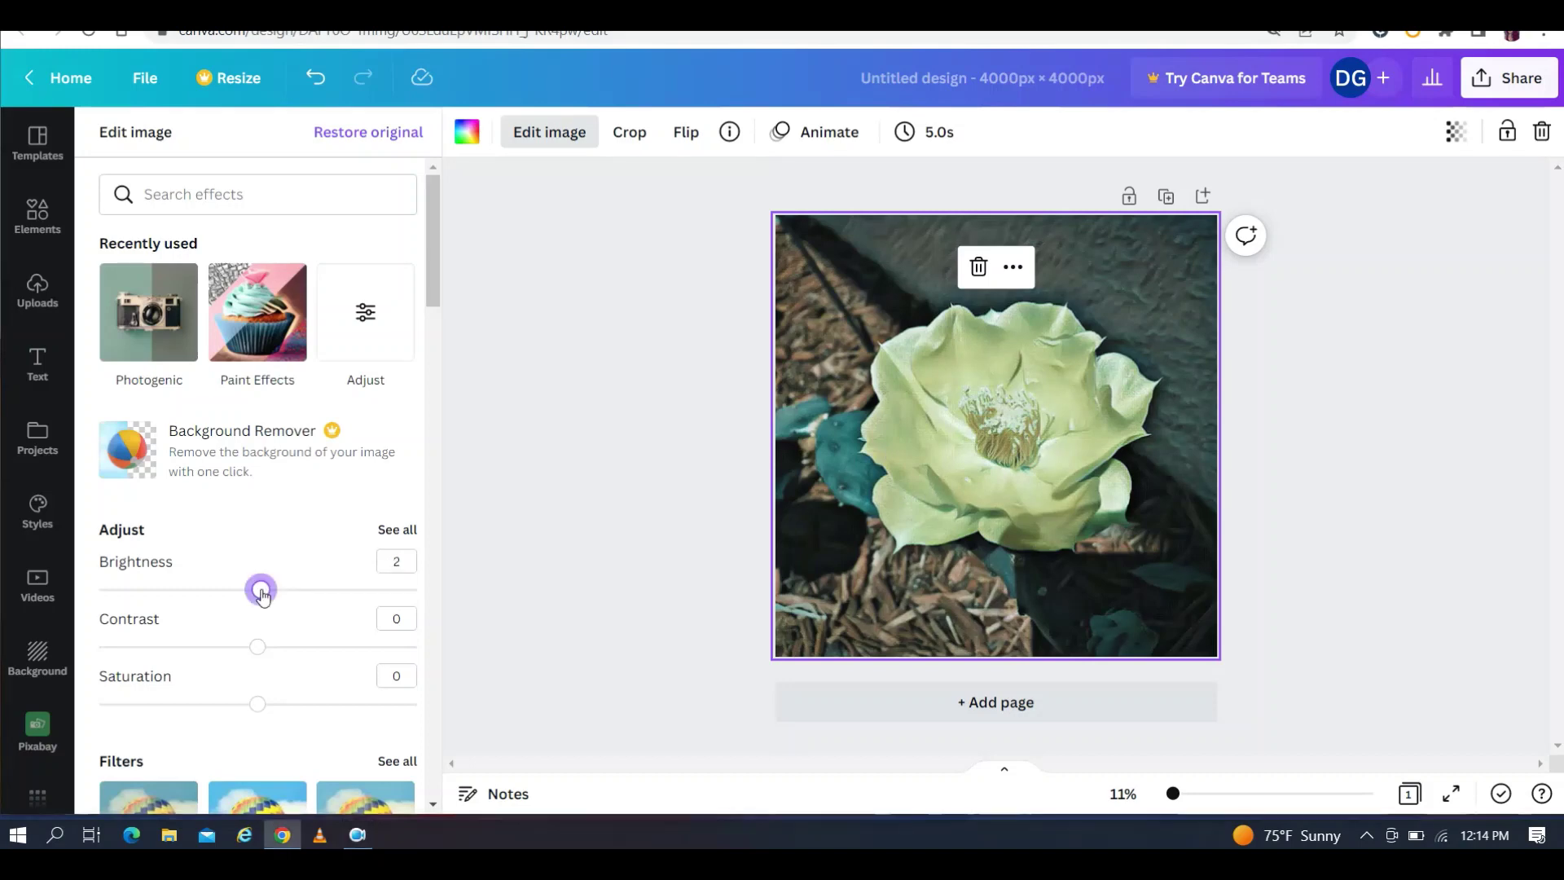
# Set the flower photo's brightness to 22 and contrast to 5, raise its saturation strongly, and close the image editing options
pyautogui.moveTo(262, 595); pyautogui.dragTo(295, 593)
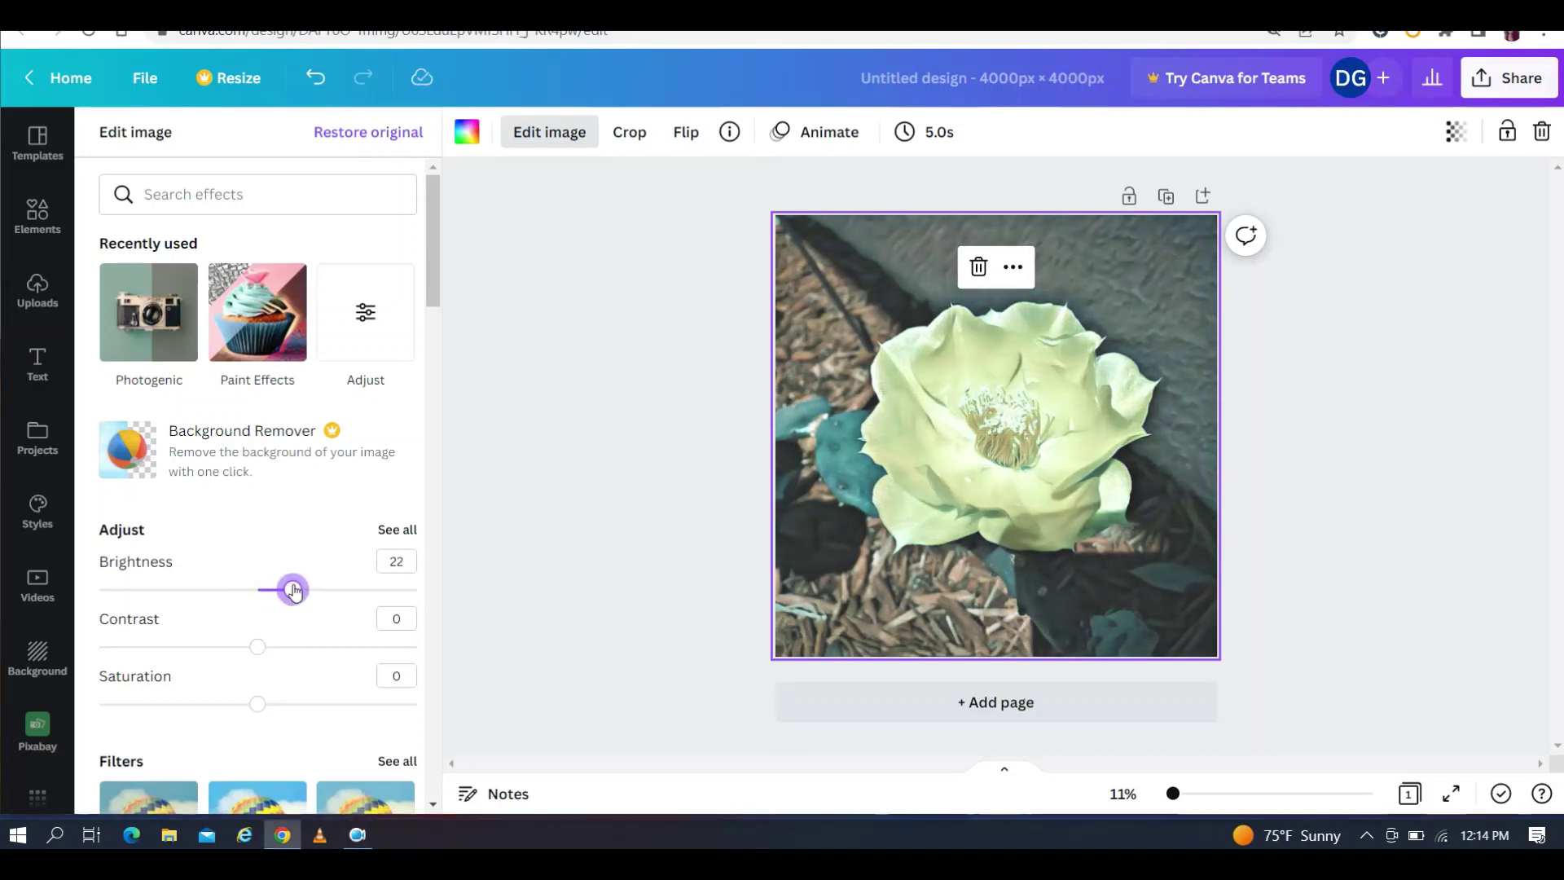
pyautogui.moveTo(258, 646)
pyautogui.mouseDown()
pyautogui.moveTo(283, 645)
pyautogui.moveTo(265, 647)
pyautogui.mouseUp()
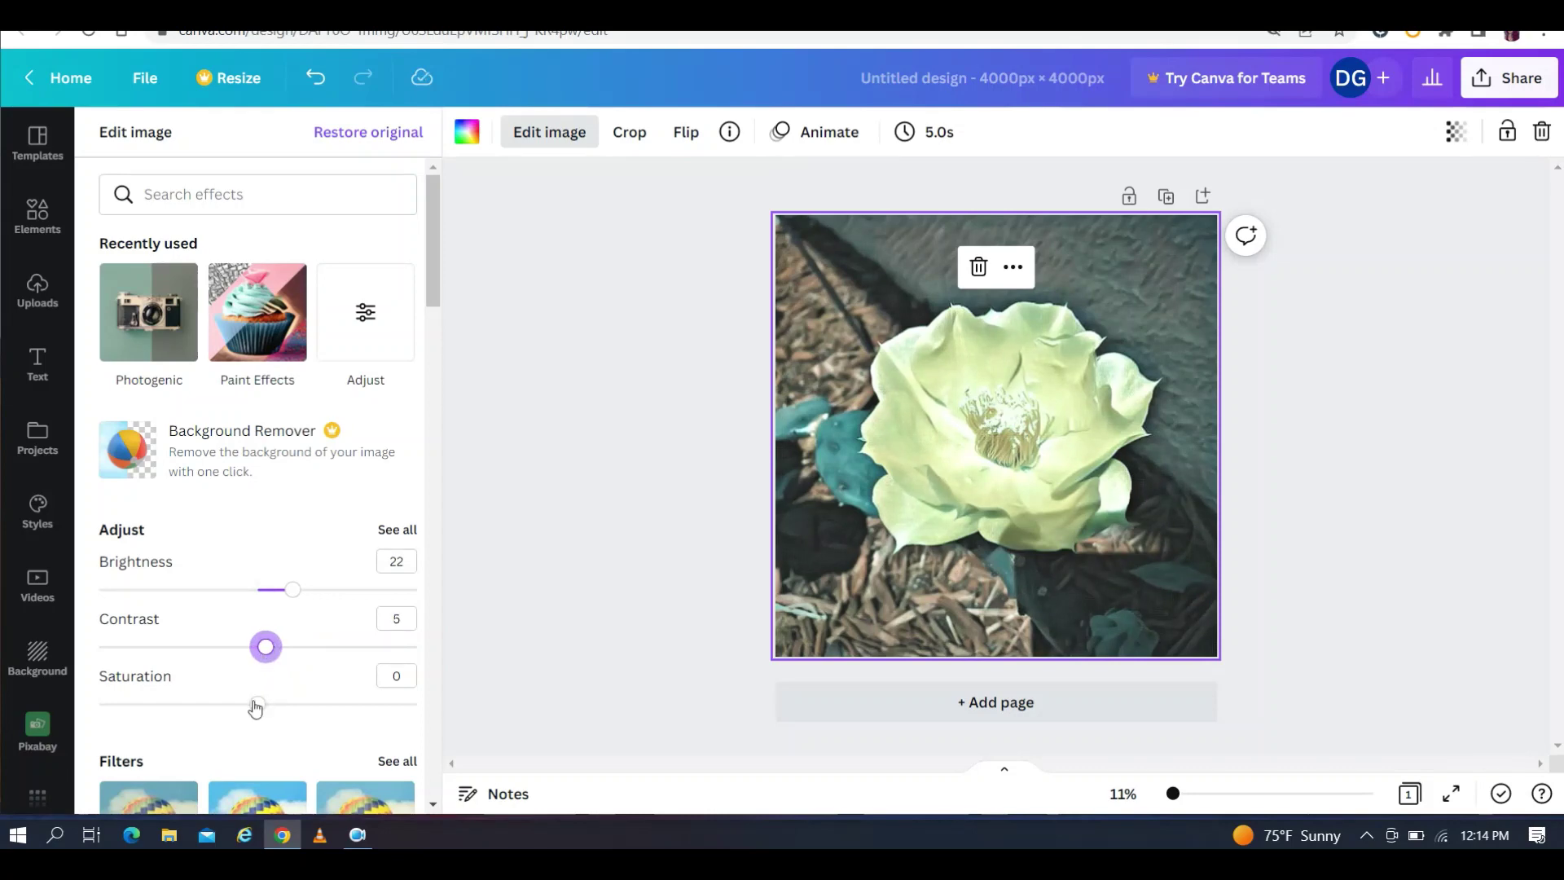
pyautogui.moveTo(255, 707); pyautogui.dragTo(363, 709)
pyautogui.press('Escape')
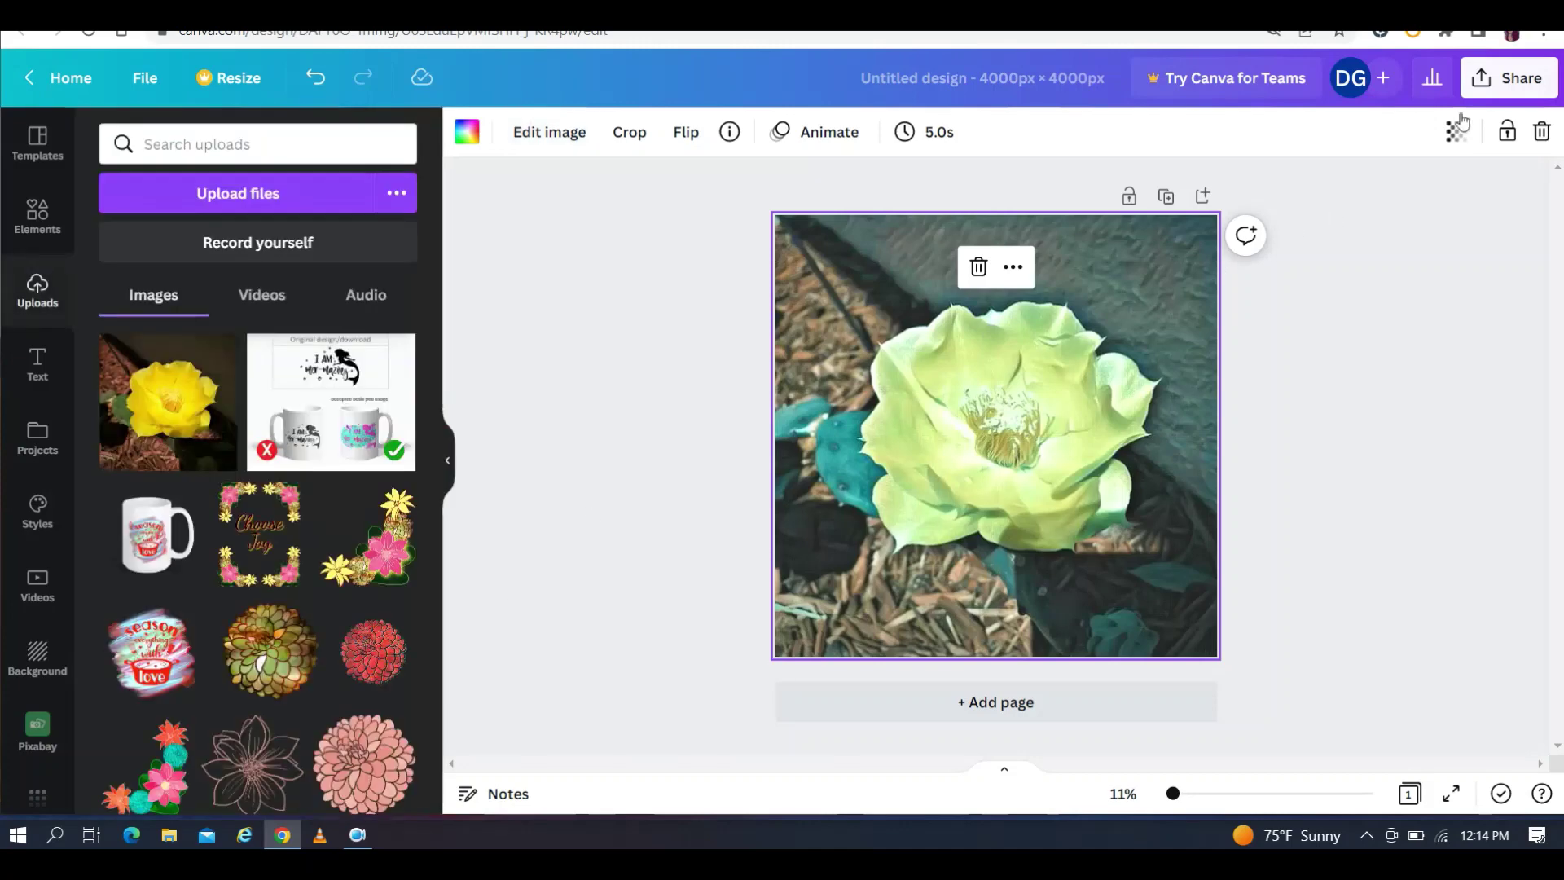
# Download the finished flower design and close the full-screen view of the downloaded image
pyautogui.click(1511, 81)
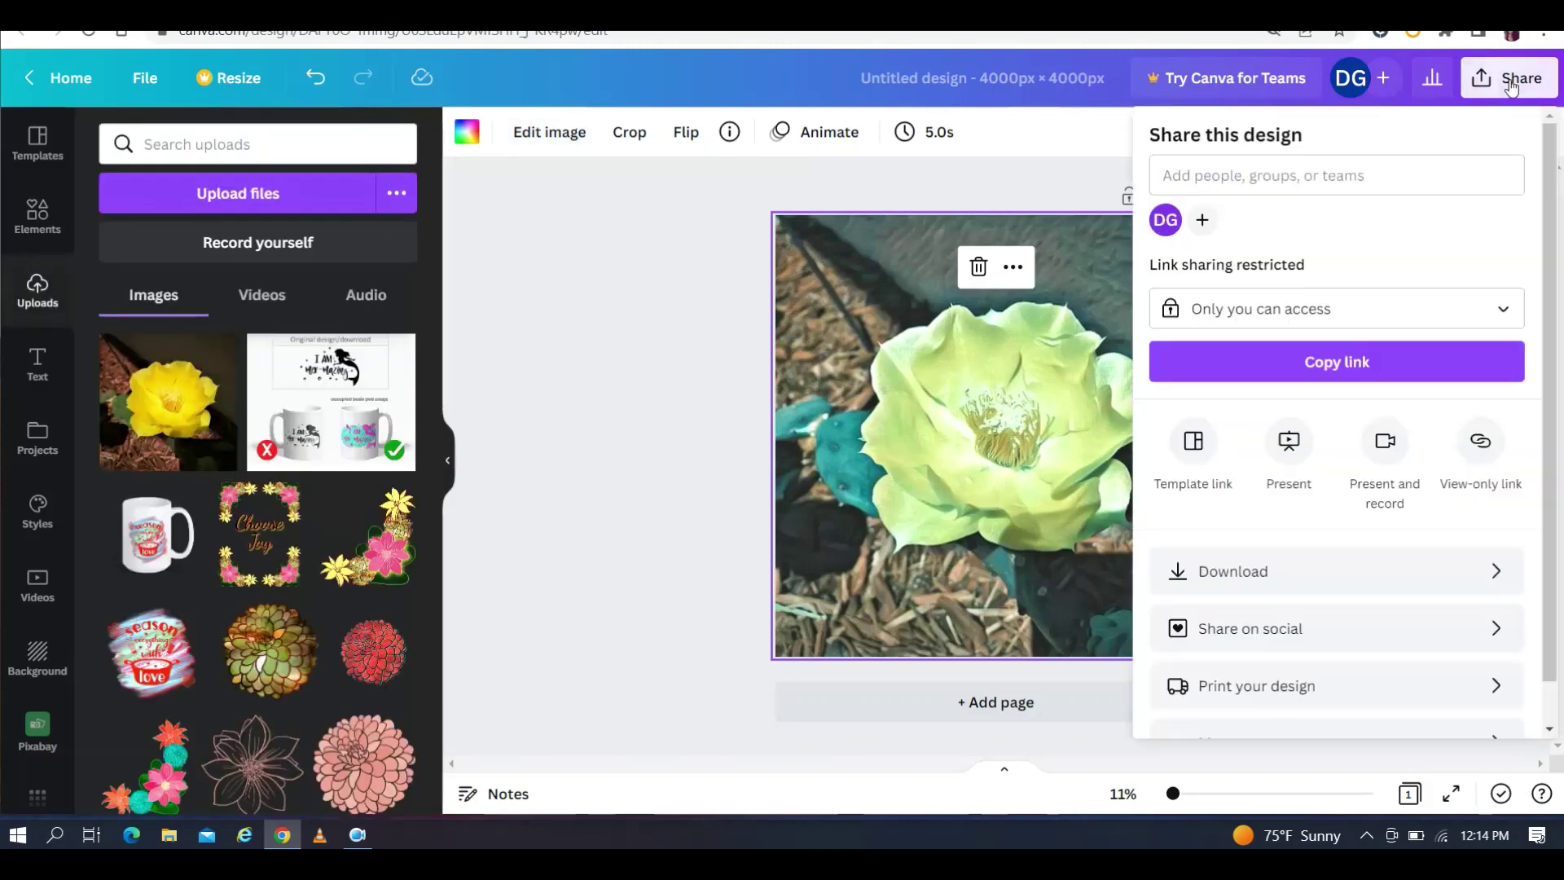
pyautogui.click(1214, 572)
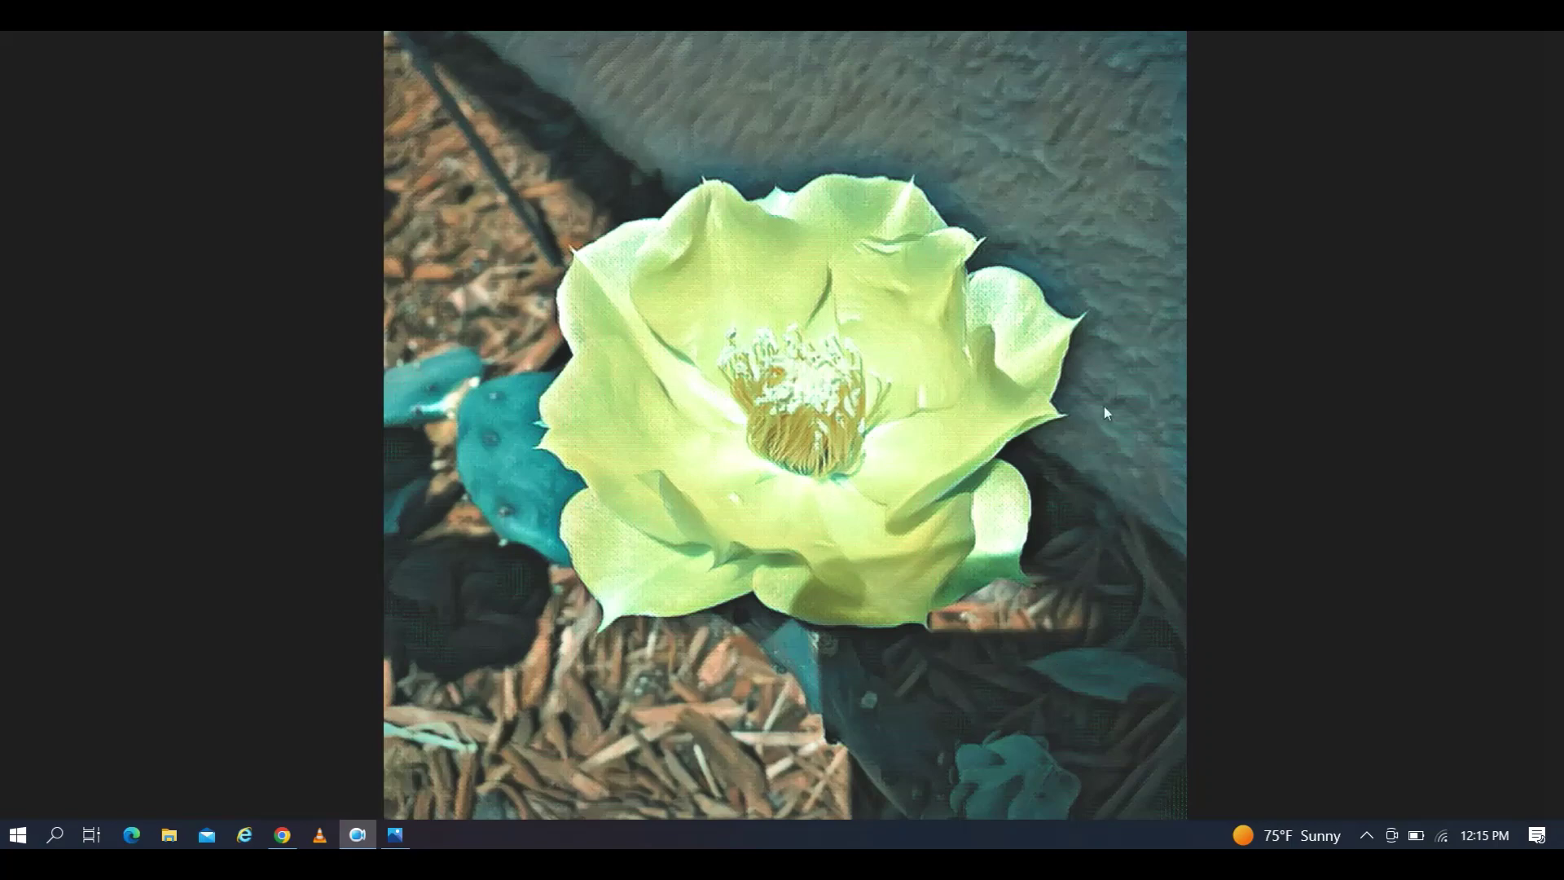
pyautogui.hotkey('alt', 'F4')
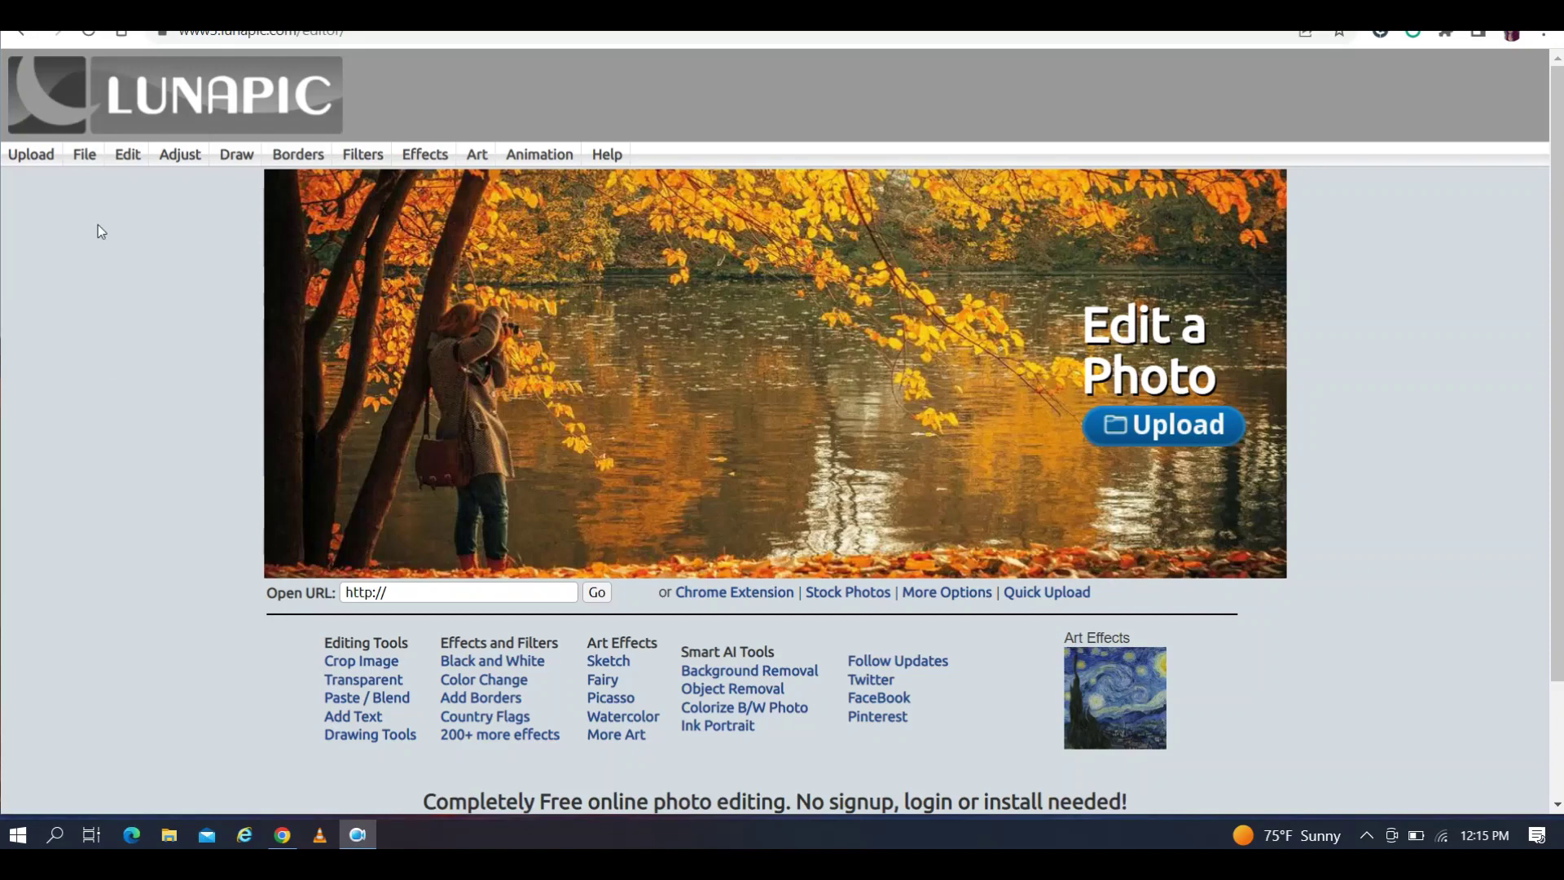
pyautogui.moveTo(86, 162)
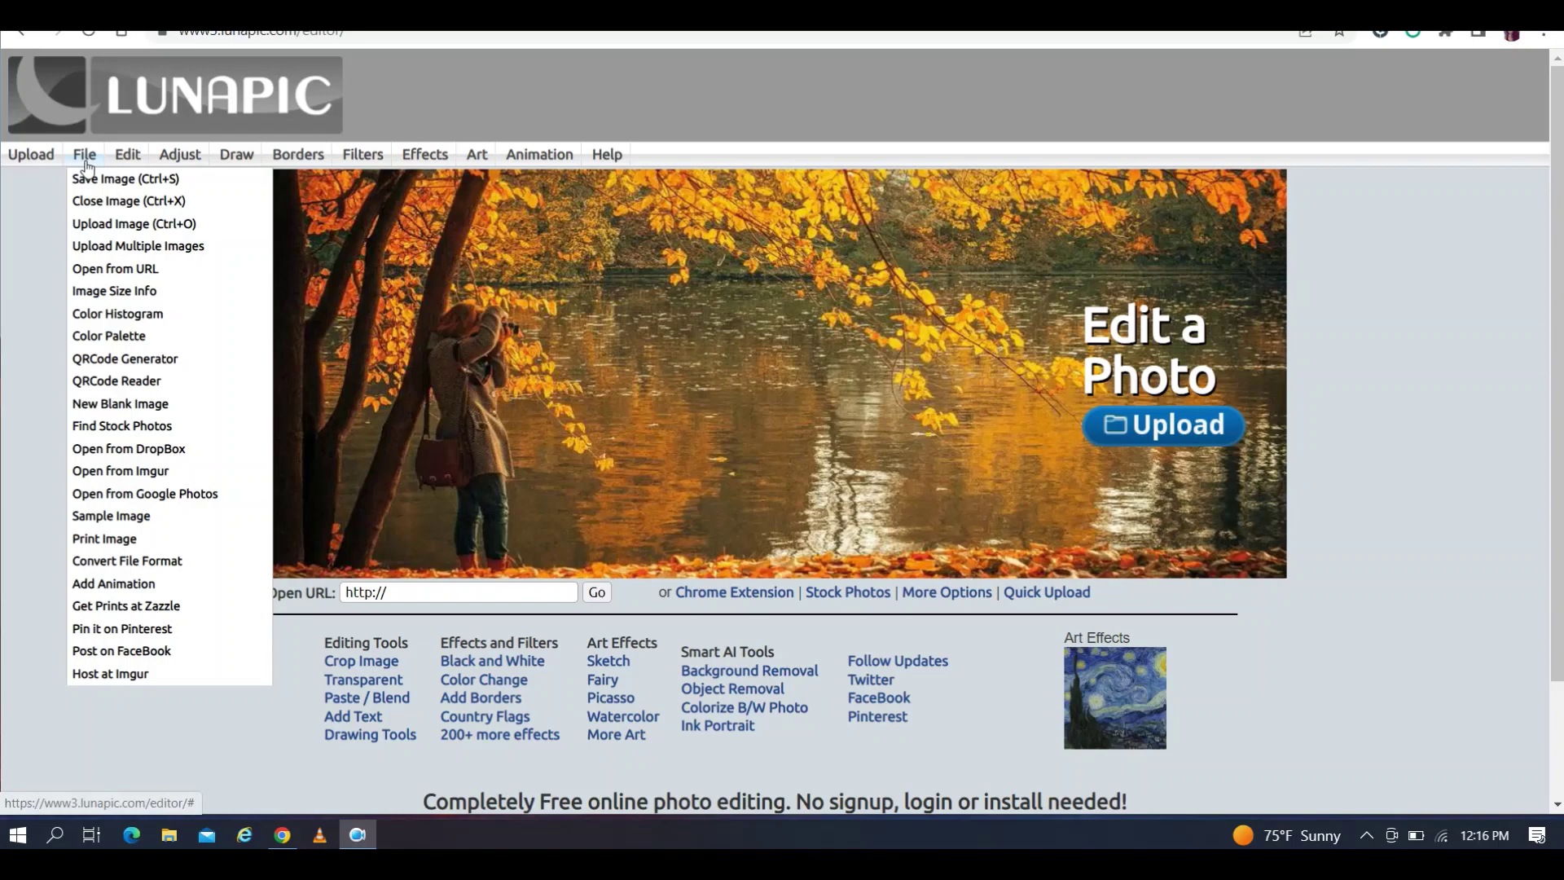
pyautogui.click(1140, 439)
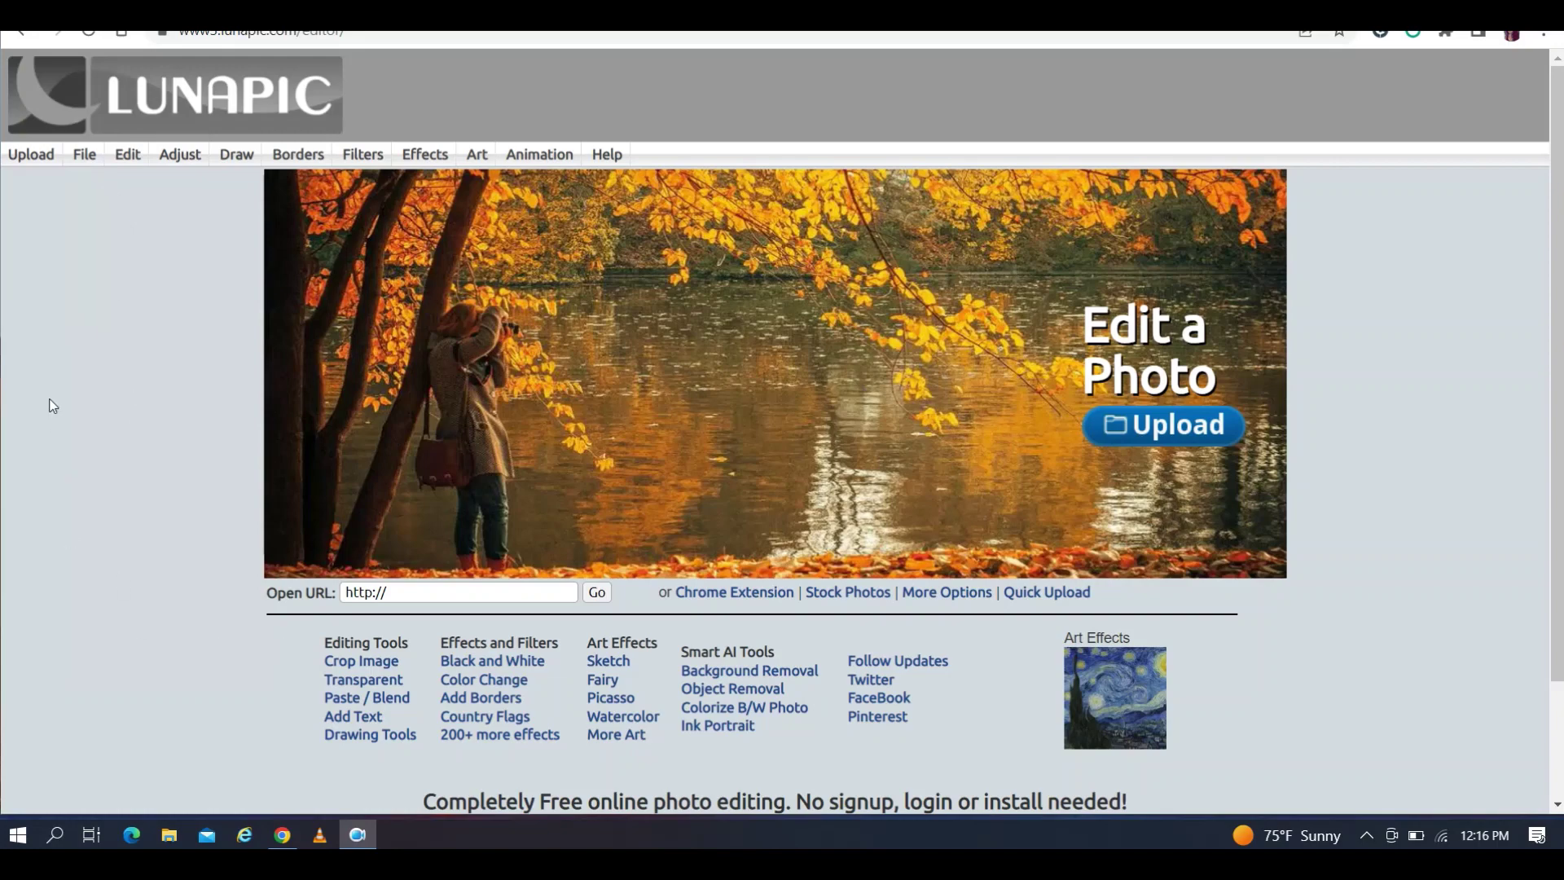
pyautogui.click(127, 160)
pyautogui.moveTo(128, 156)
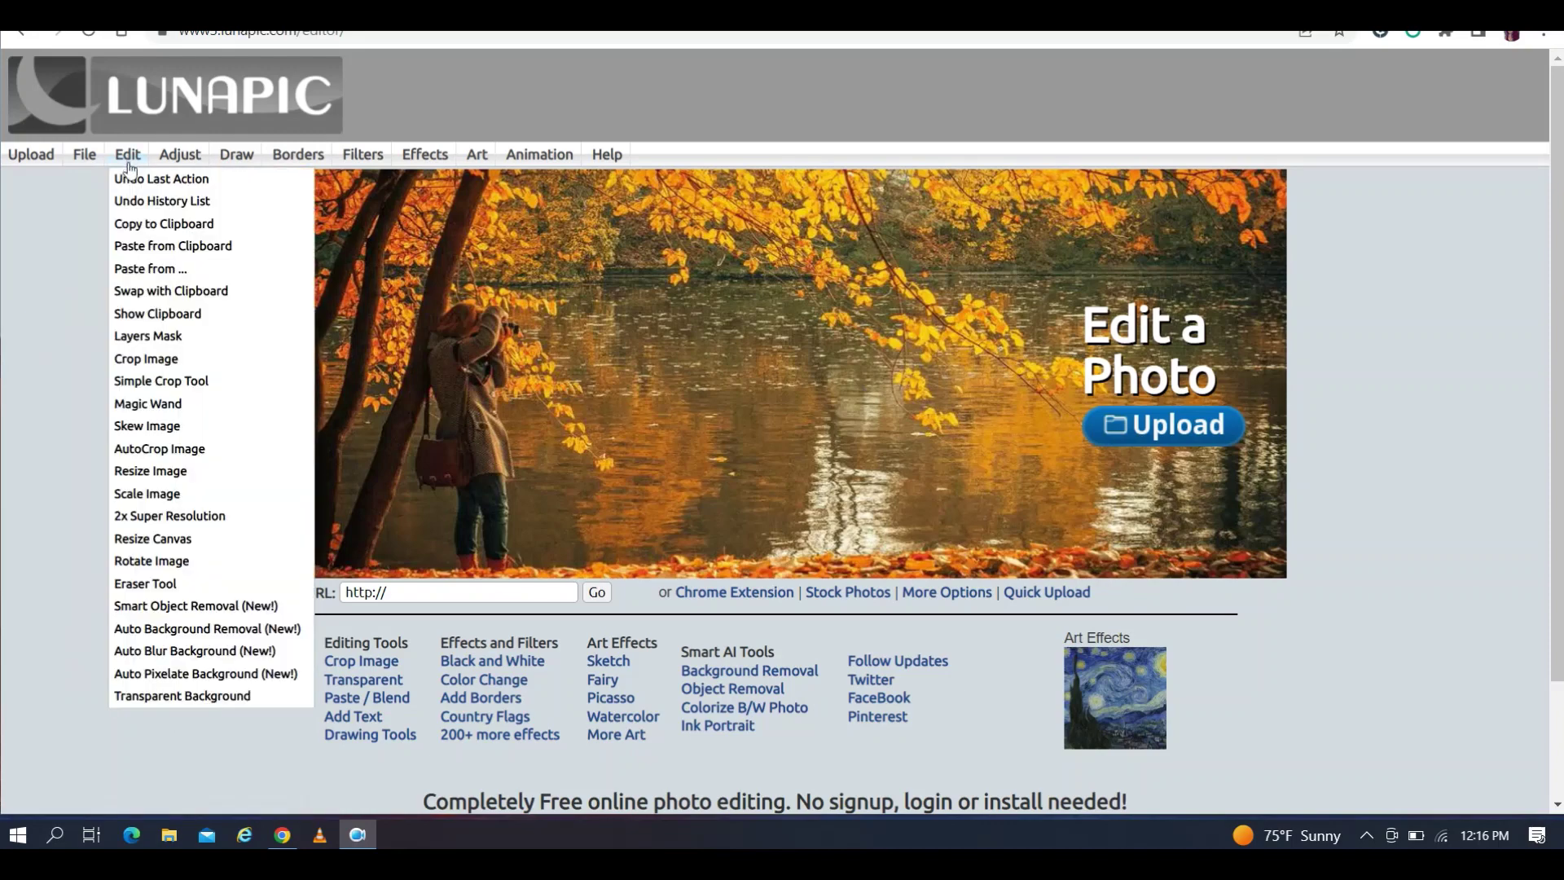
pyautogui.click(208, 695)
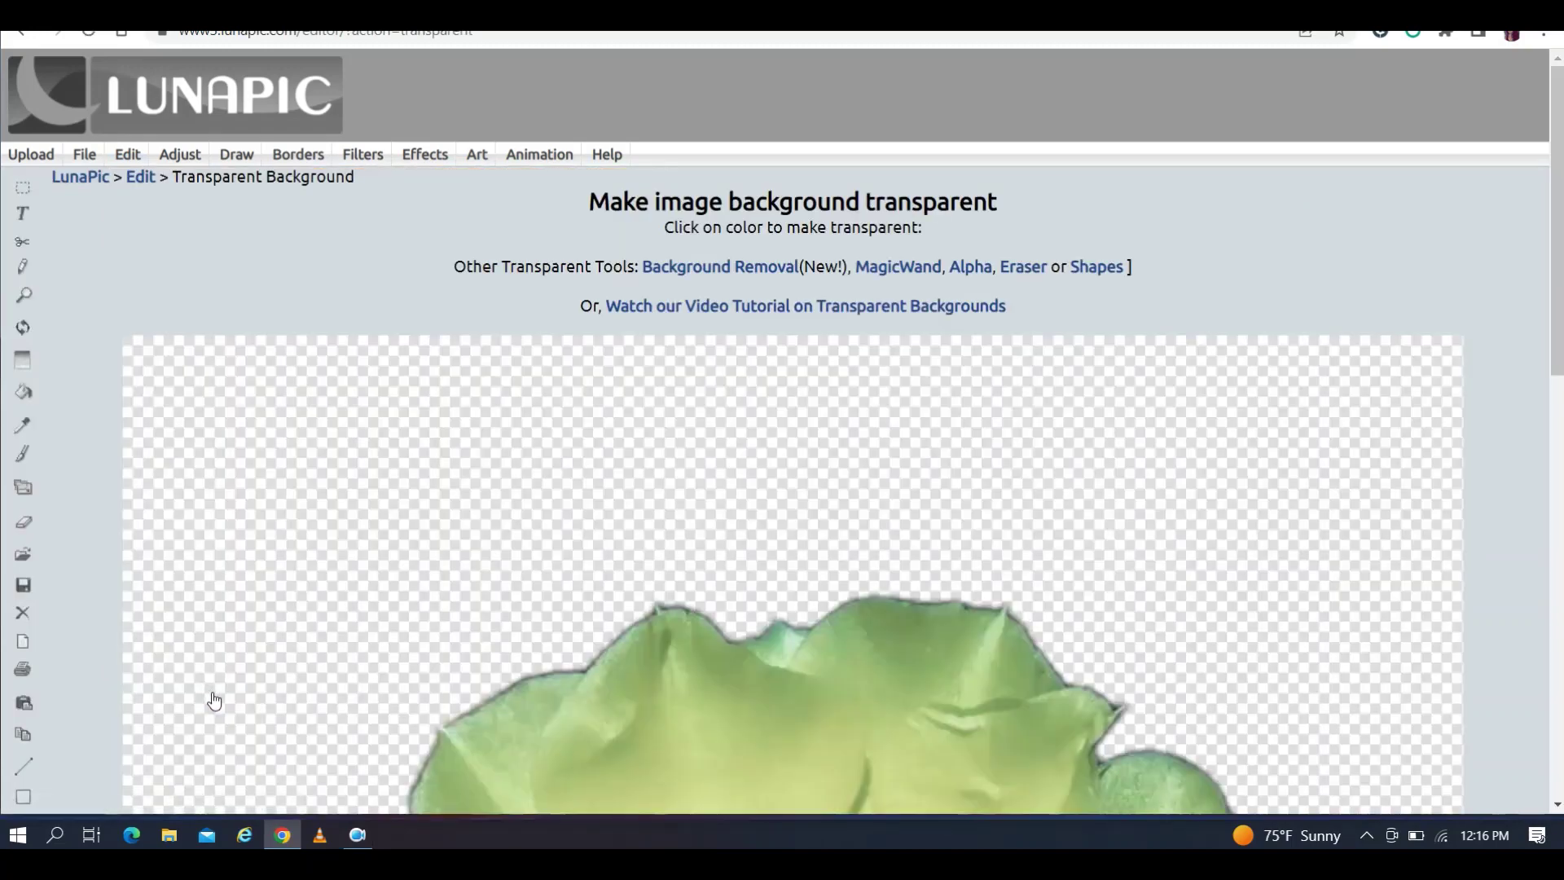
# Upload the edited flower image to LunaPic with Quick Upload
pyautogui.click(39, 155)
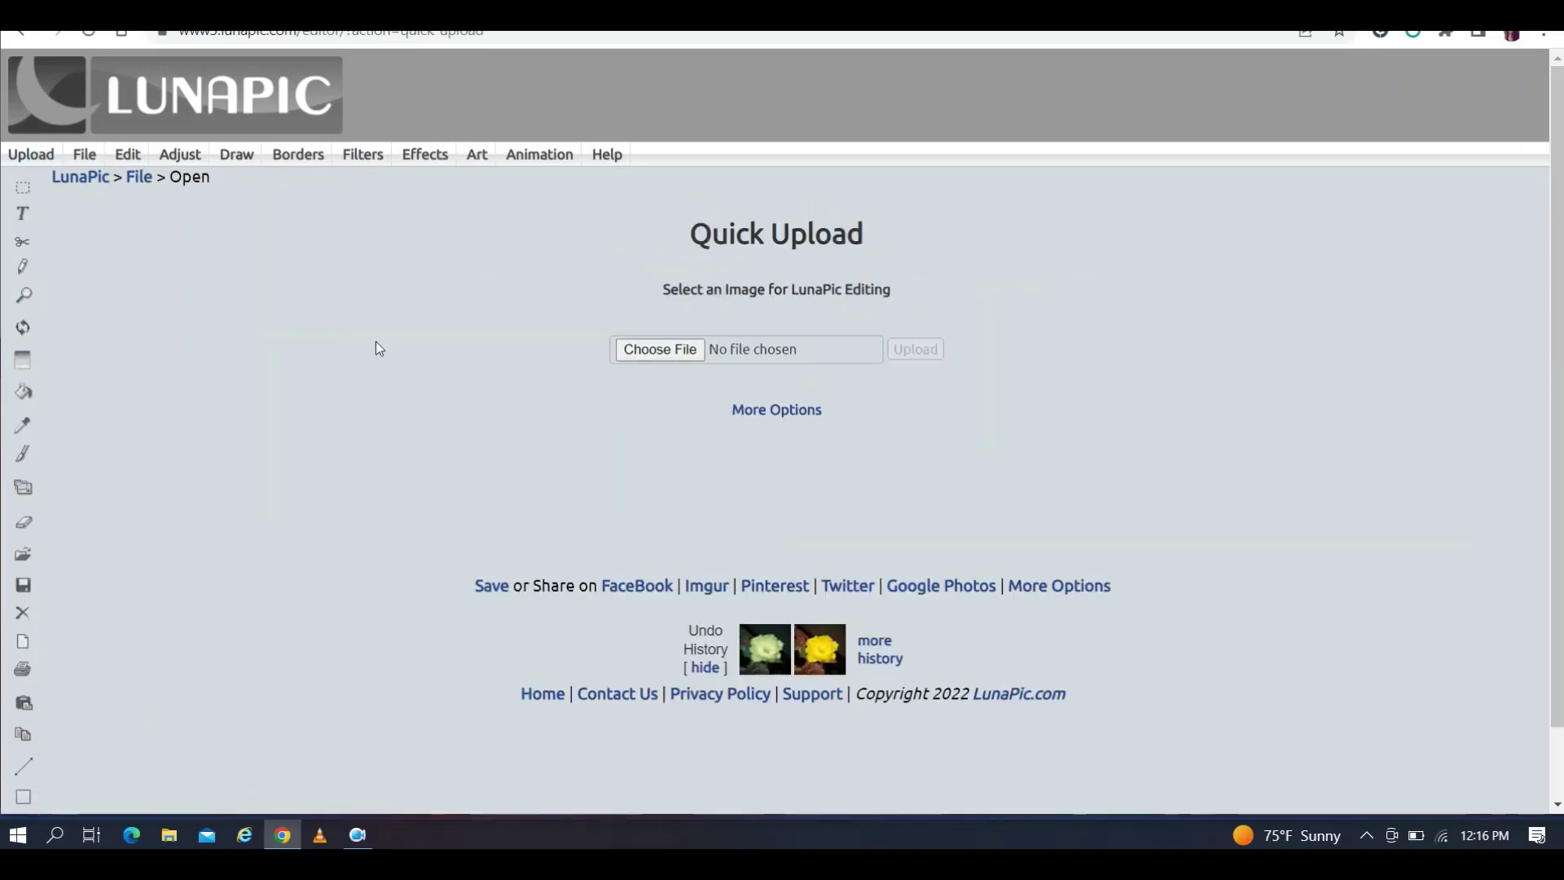
pyautogui.moveTo(425, 154)
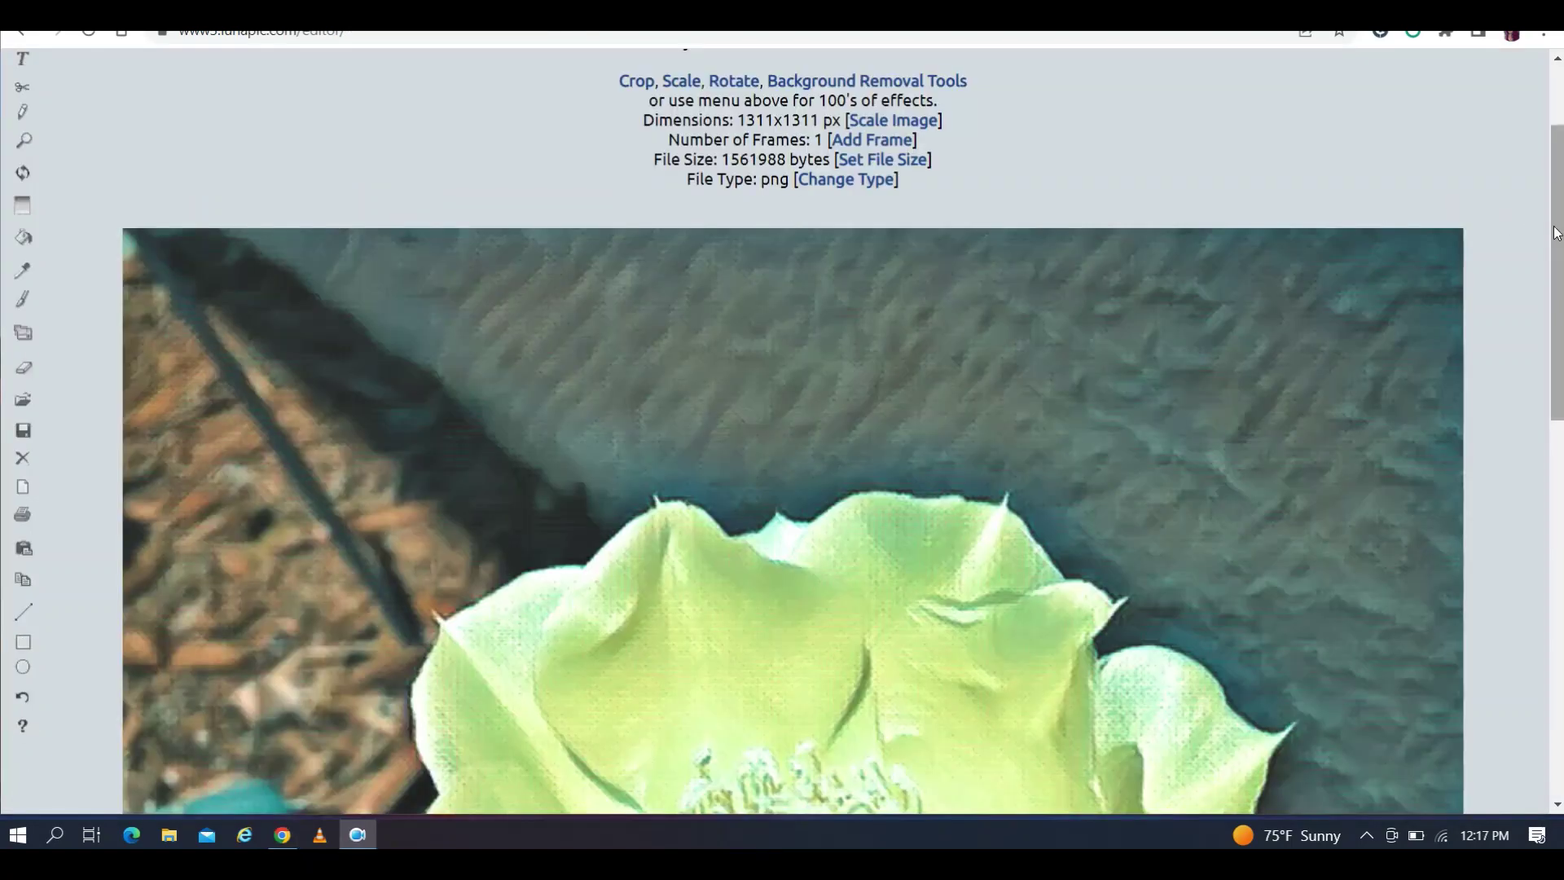
# Remove the uploaded flower's background with Automatic Background Removal for Photos from the Background Removal Tools
pyautogui.moveTo(1557, 244); pyautogui.dragTo(1534, 186)
pyautogui.moveTo(128, 120)
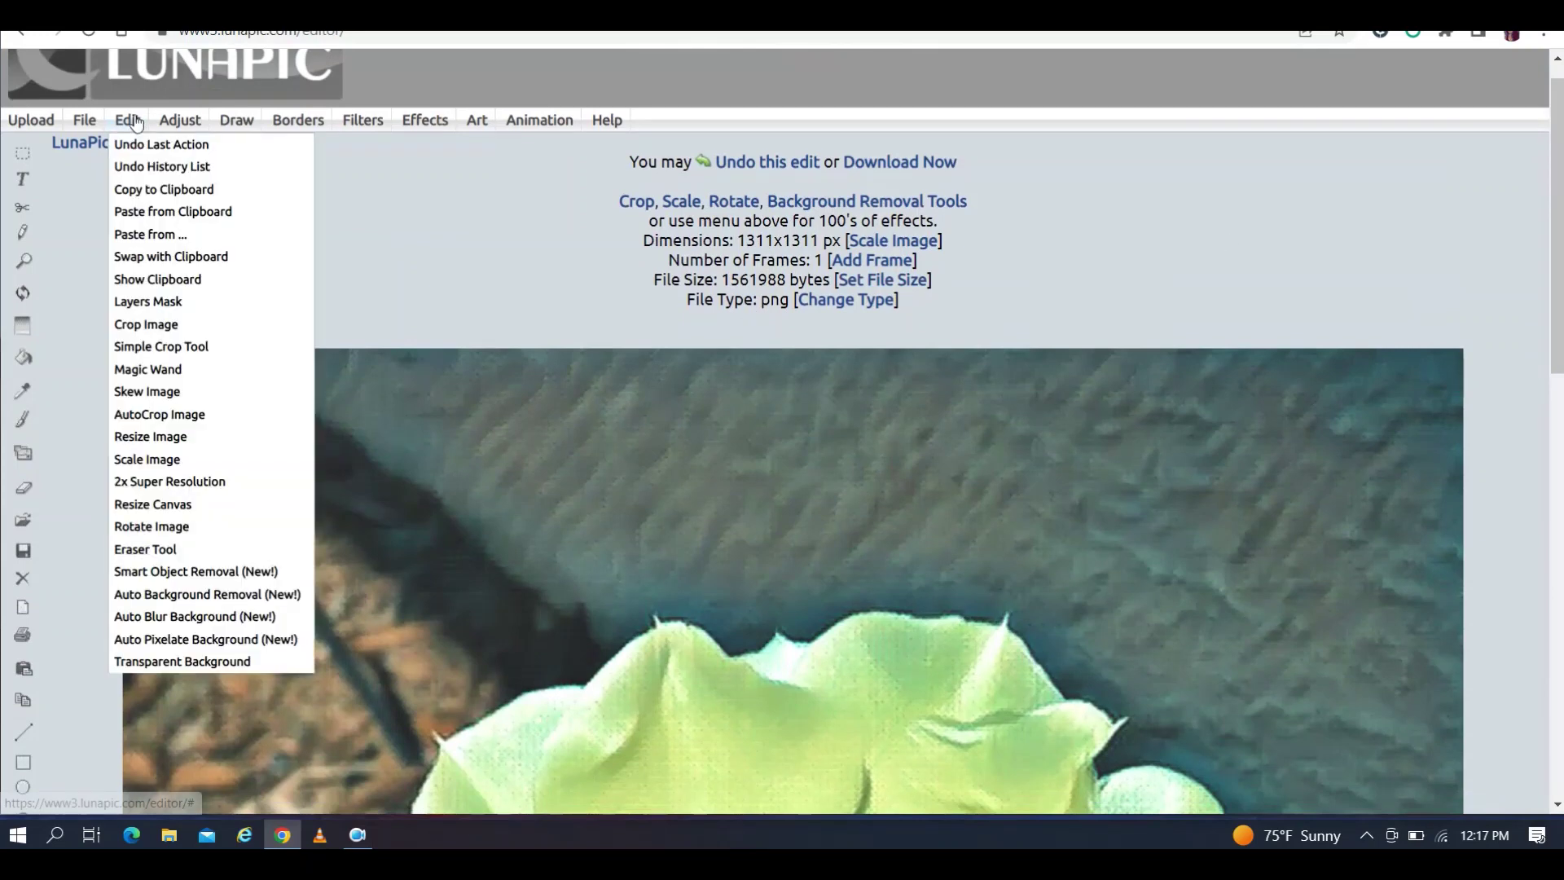
pyautogui.click(167, 663)
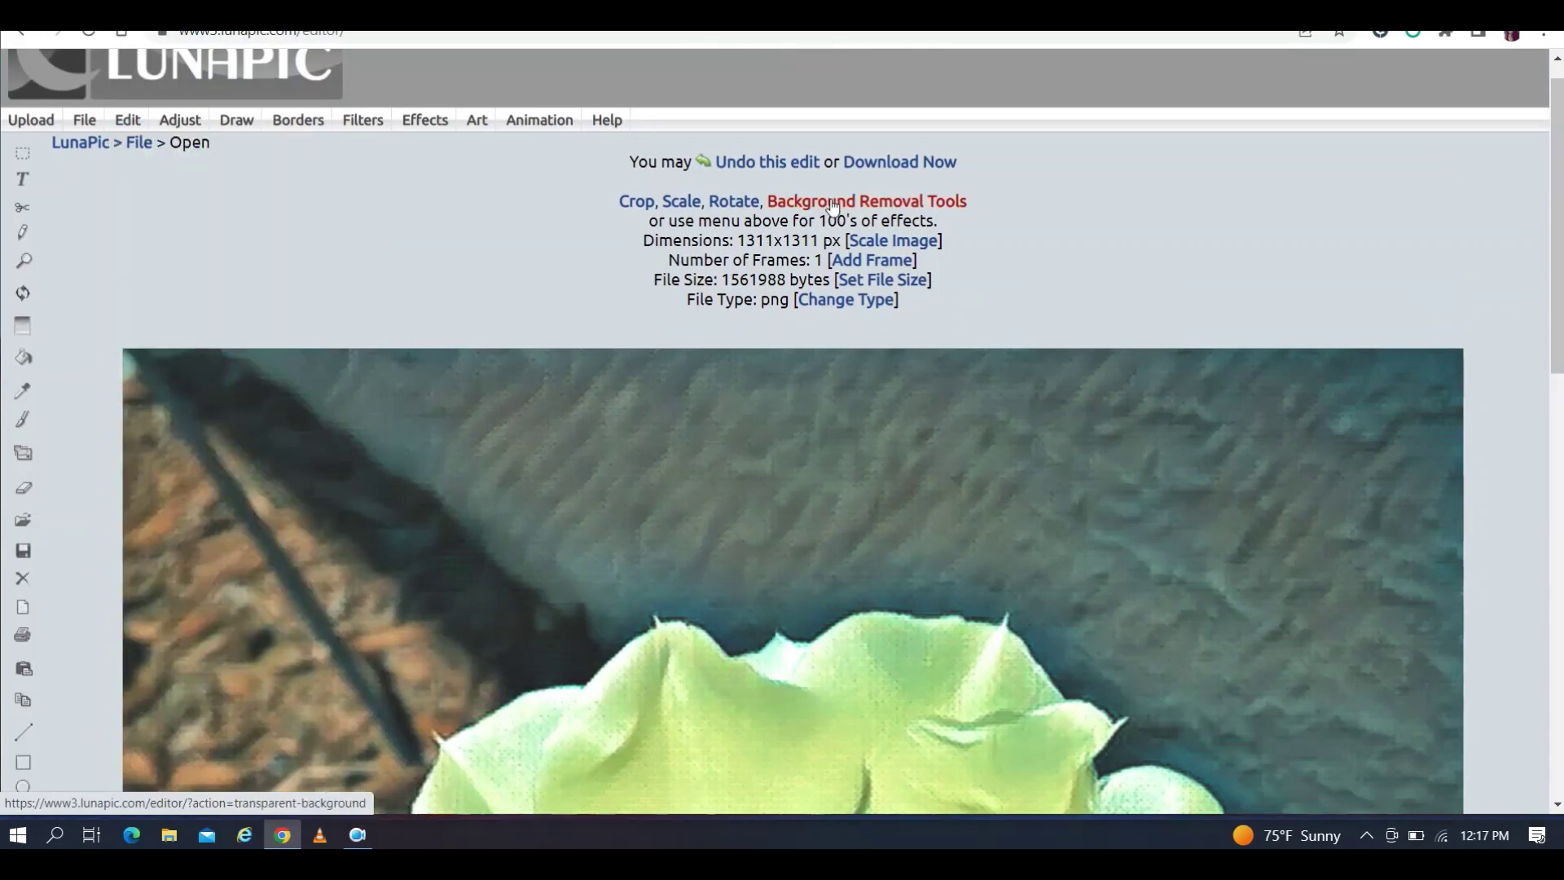
pyautogui.click(832, 203)
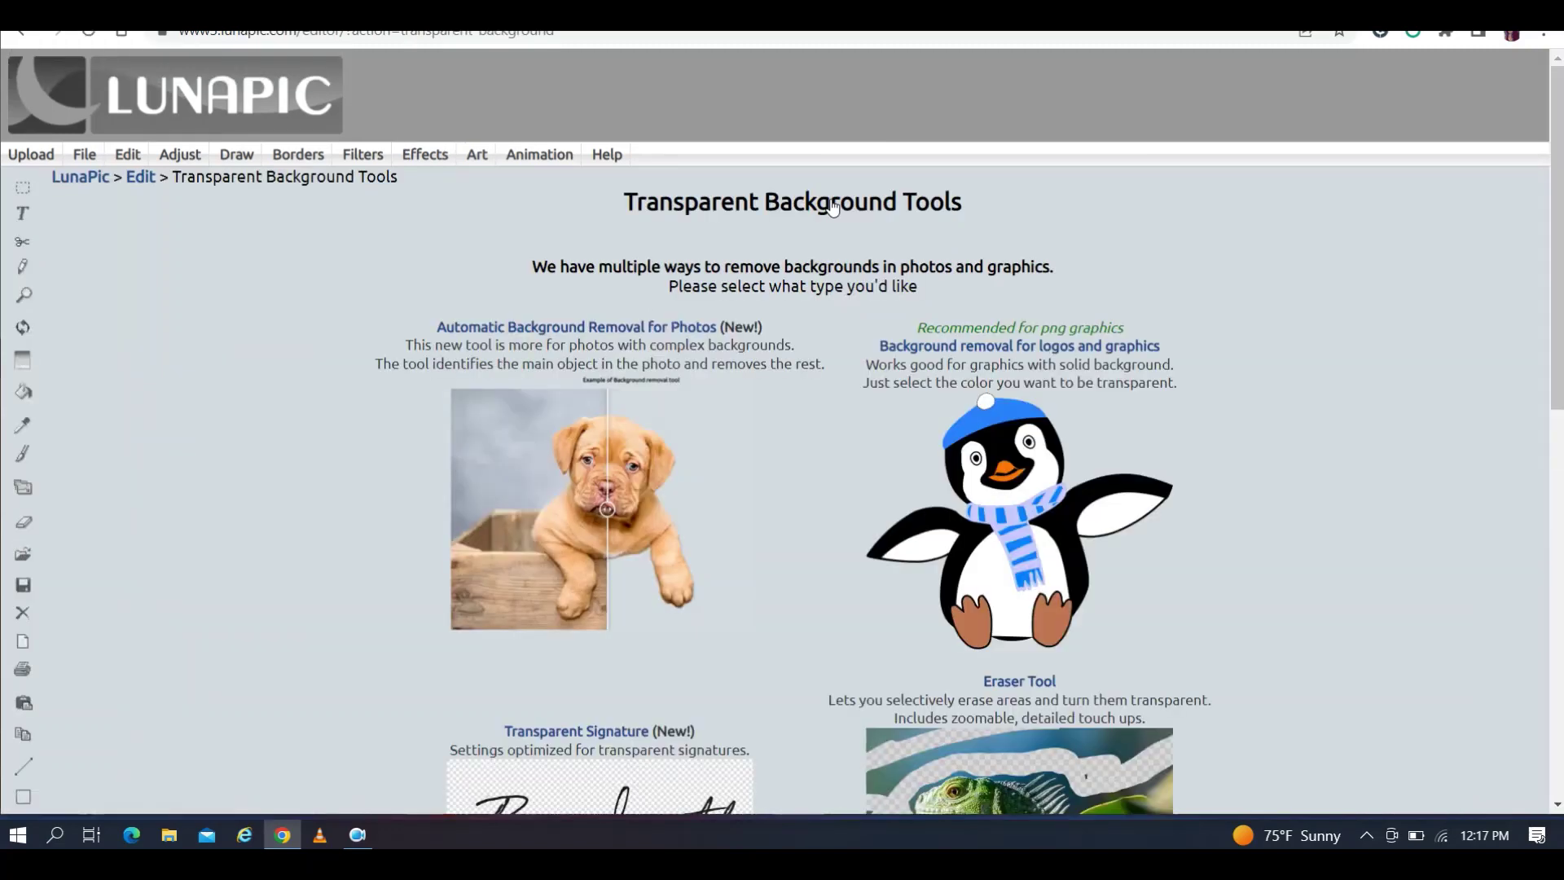
pyautogui.click(621, 329)
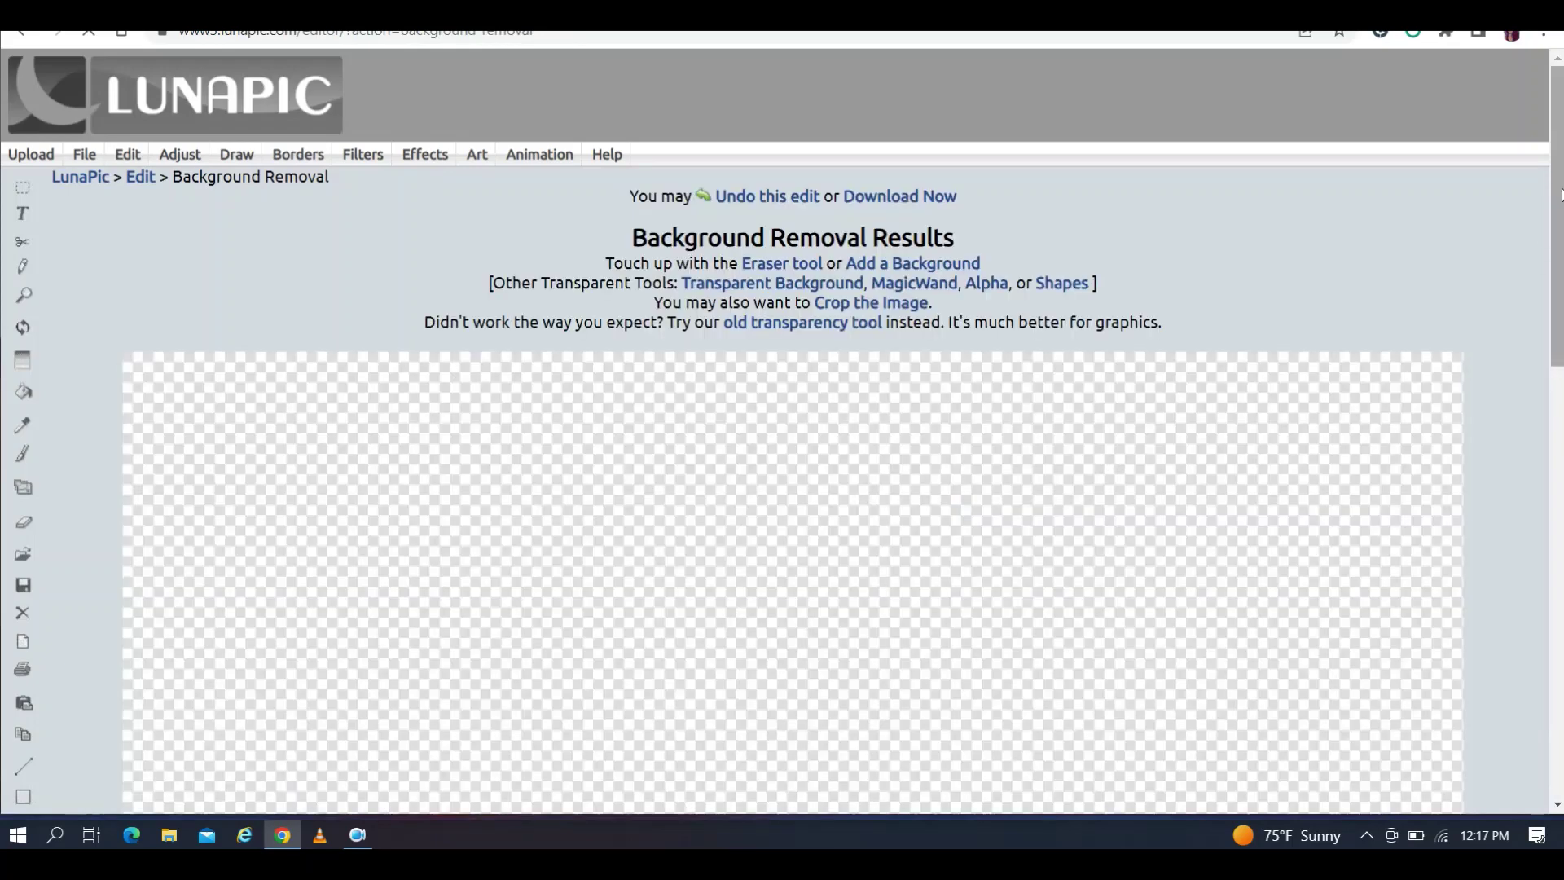
# Inspect the cut-out flower on its transparent background, down to the save and share options below the image
pyautogui.moveTo(1561, 194); pyautogui.dragTo(1548, 249)
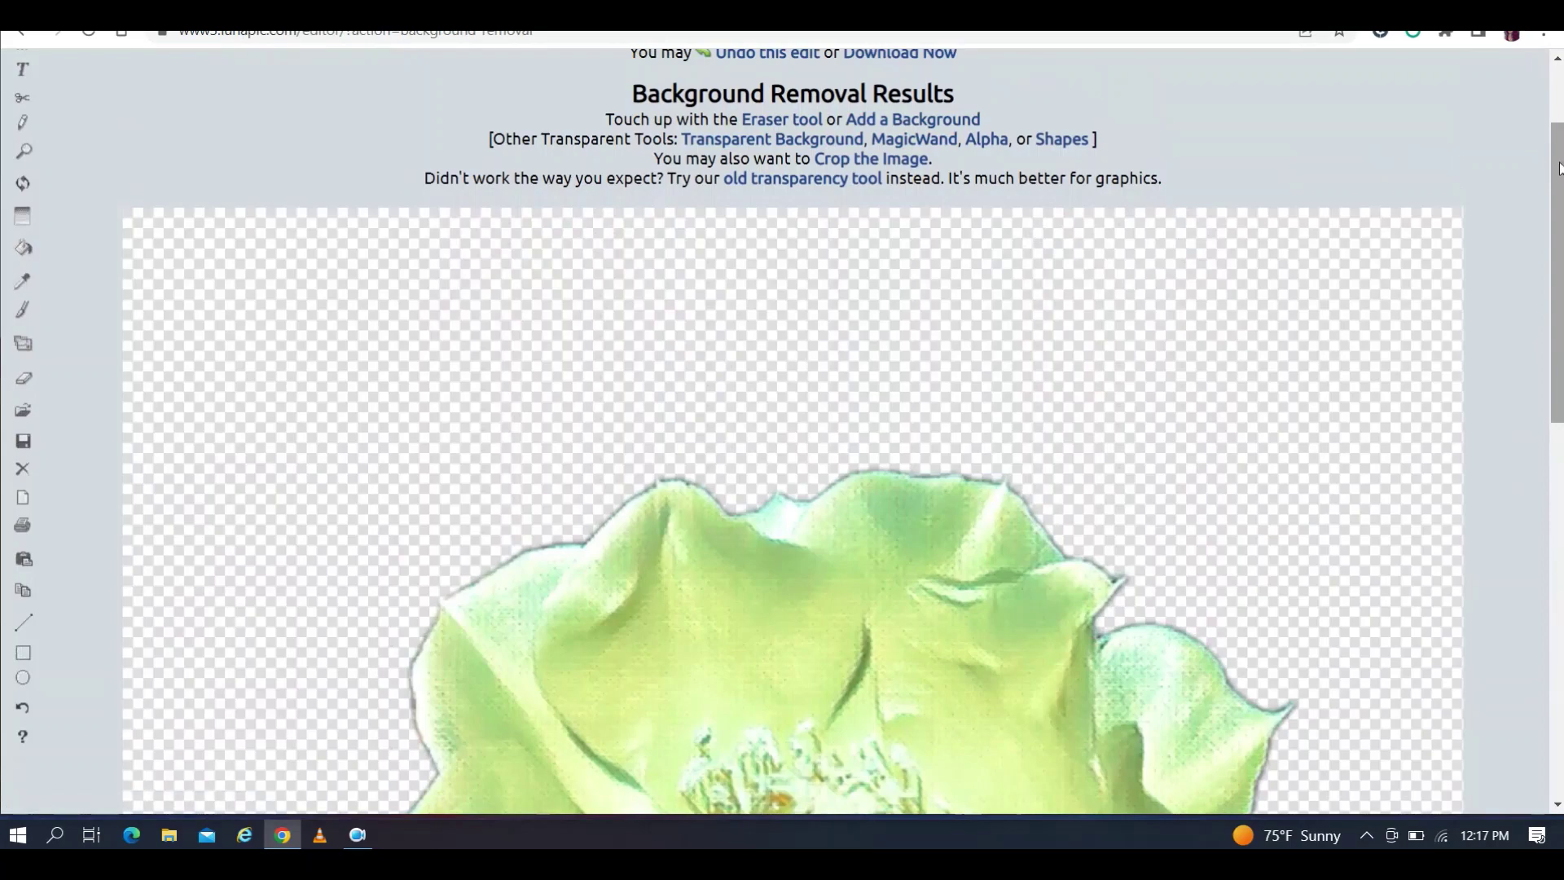
pyautogui.moveTo(1558, 168)
pyautogui.mouseDown()
pyautogui.moveTo(1543, 372)
pyautogui.moveTo(1539, 145)
pyautogui.mouseUp()
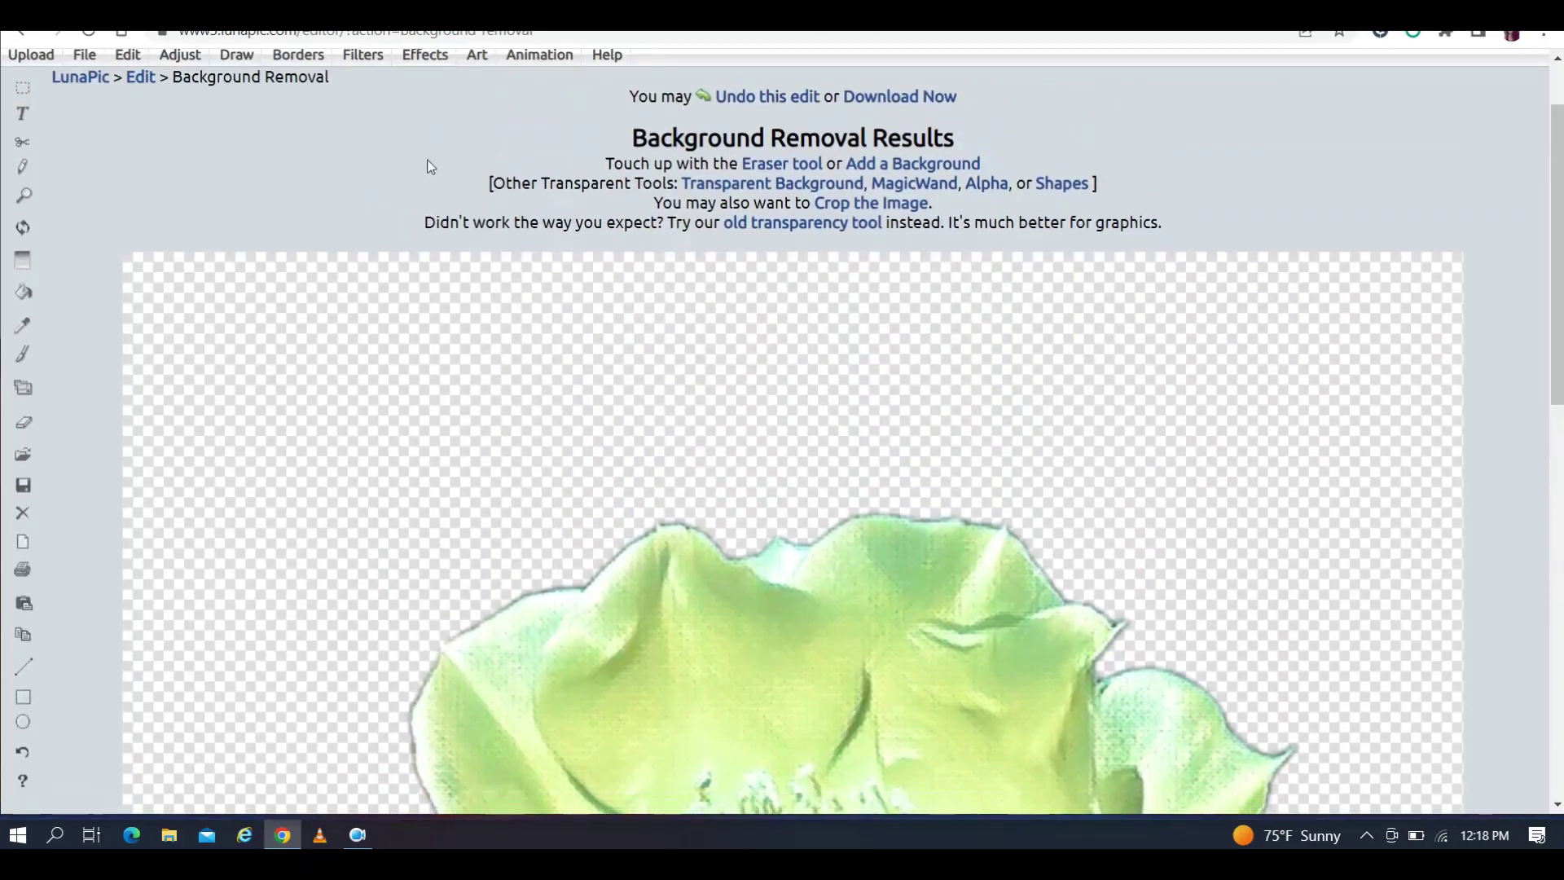
pyautogui.moveTo(1549, 210); pyautogui.dragTo(1551, 611)
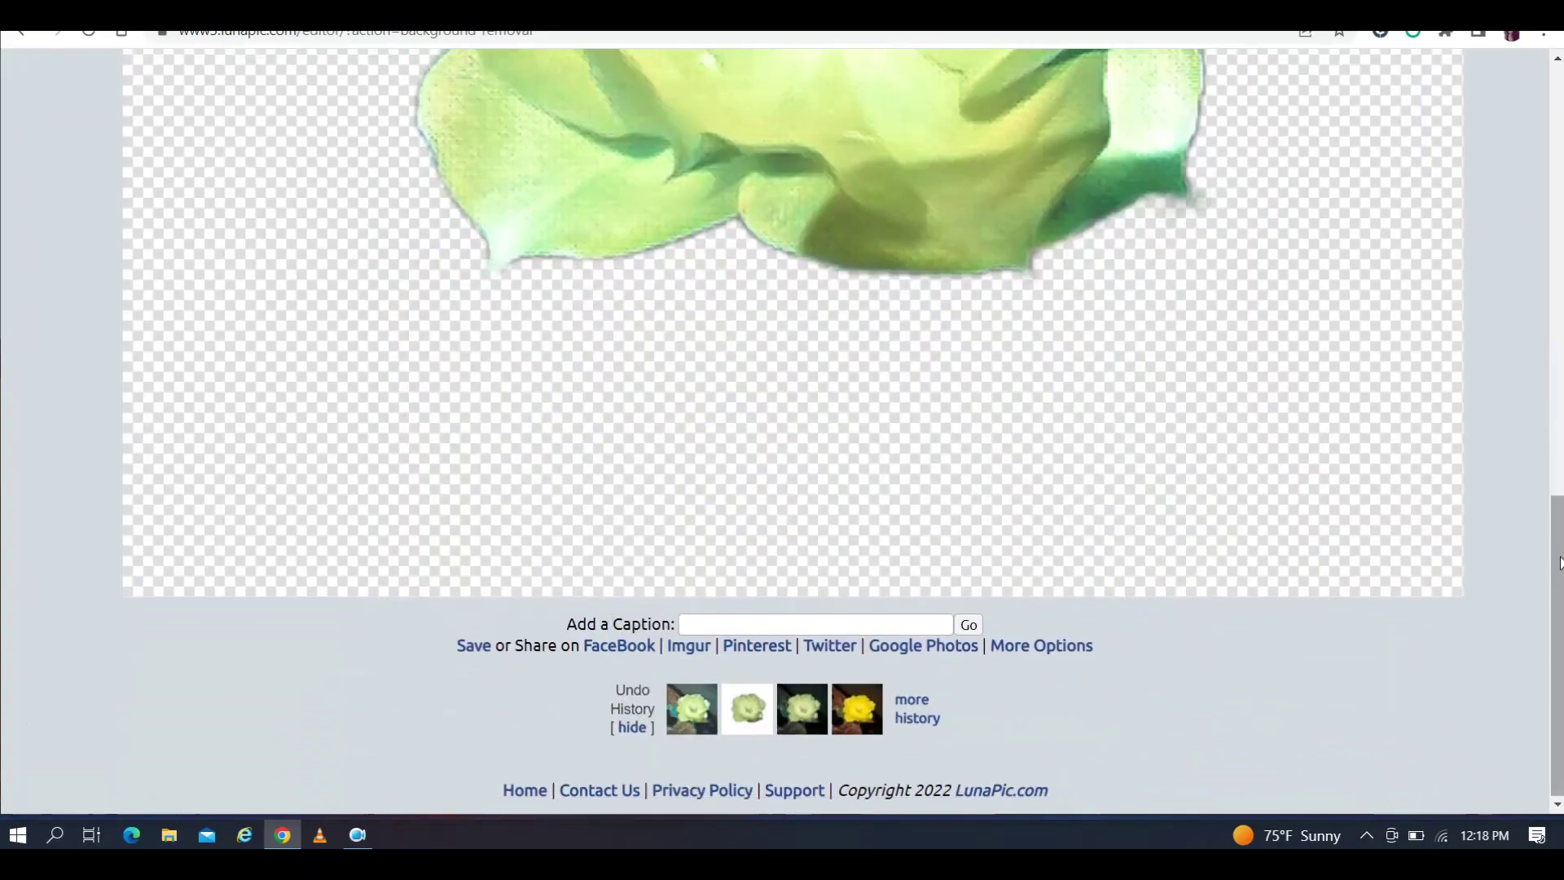
# Save the cut-out flower from LunaPic as a PNG and view the downloaded image full screen before closing it
pyautogui.moveTo(1558, 562); pyautogui.dragTo(1518, 109)
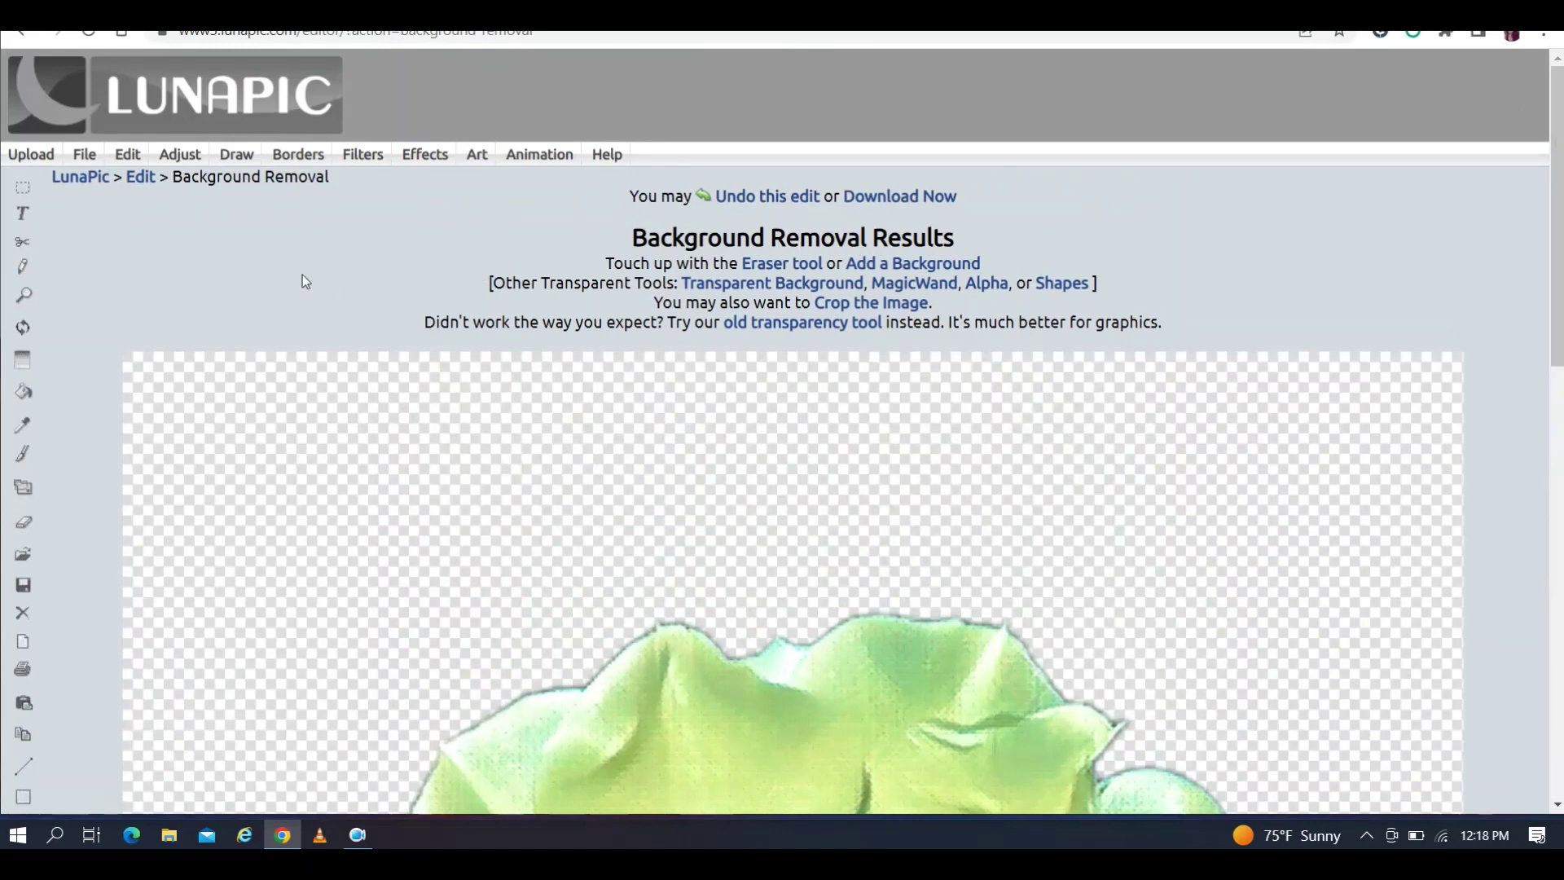
pyautogui.moveTo(87, 155)
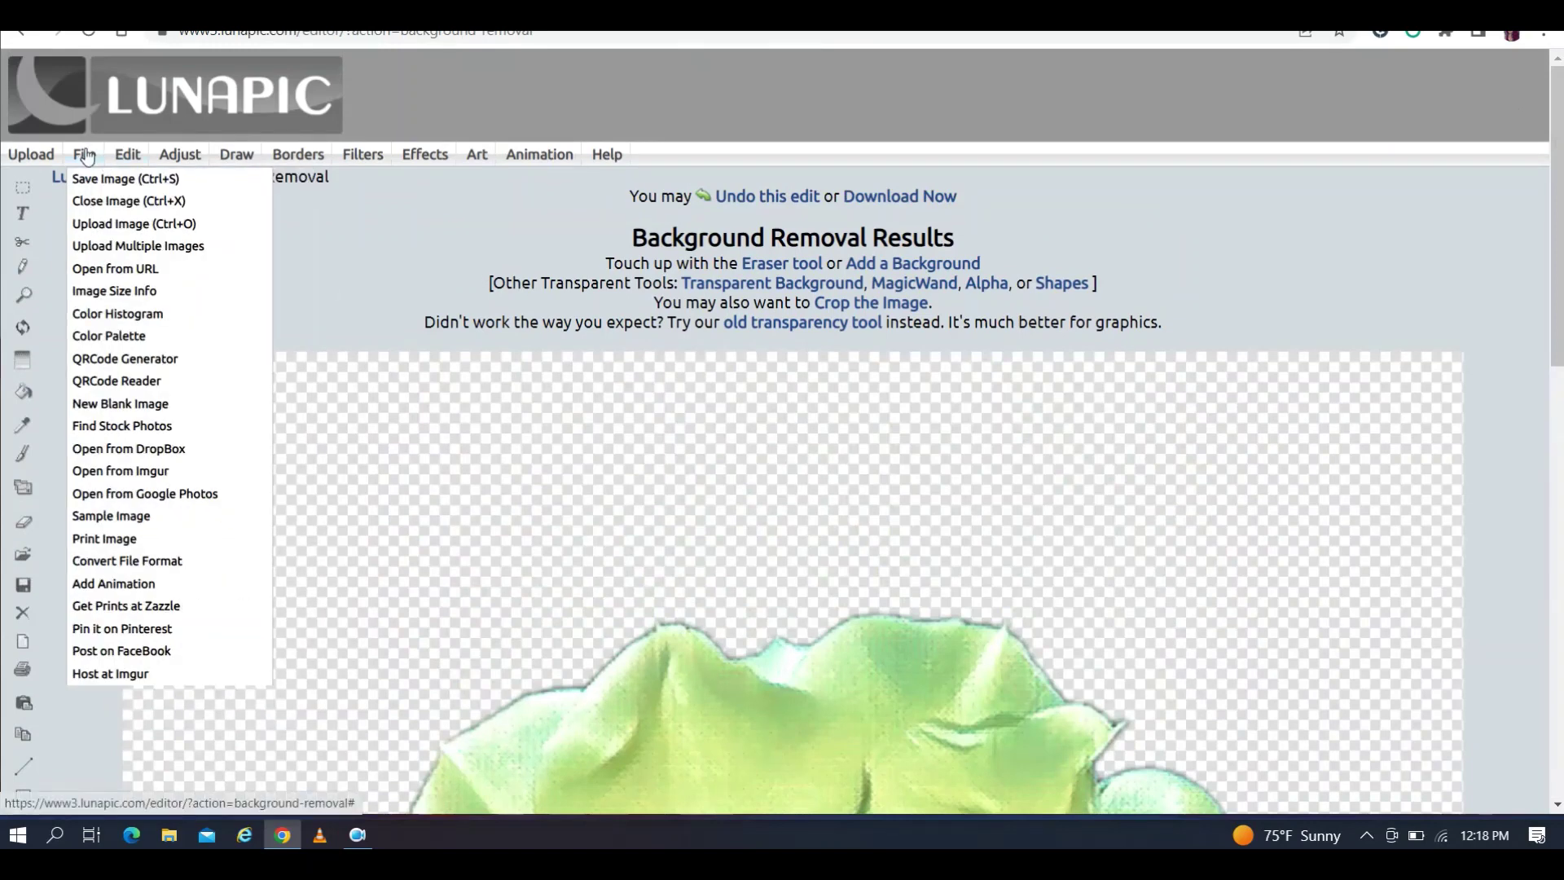
pyautogui.click(94, 180)
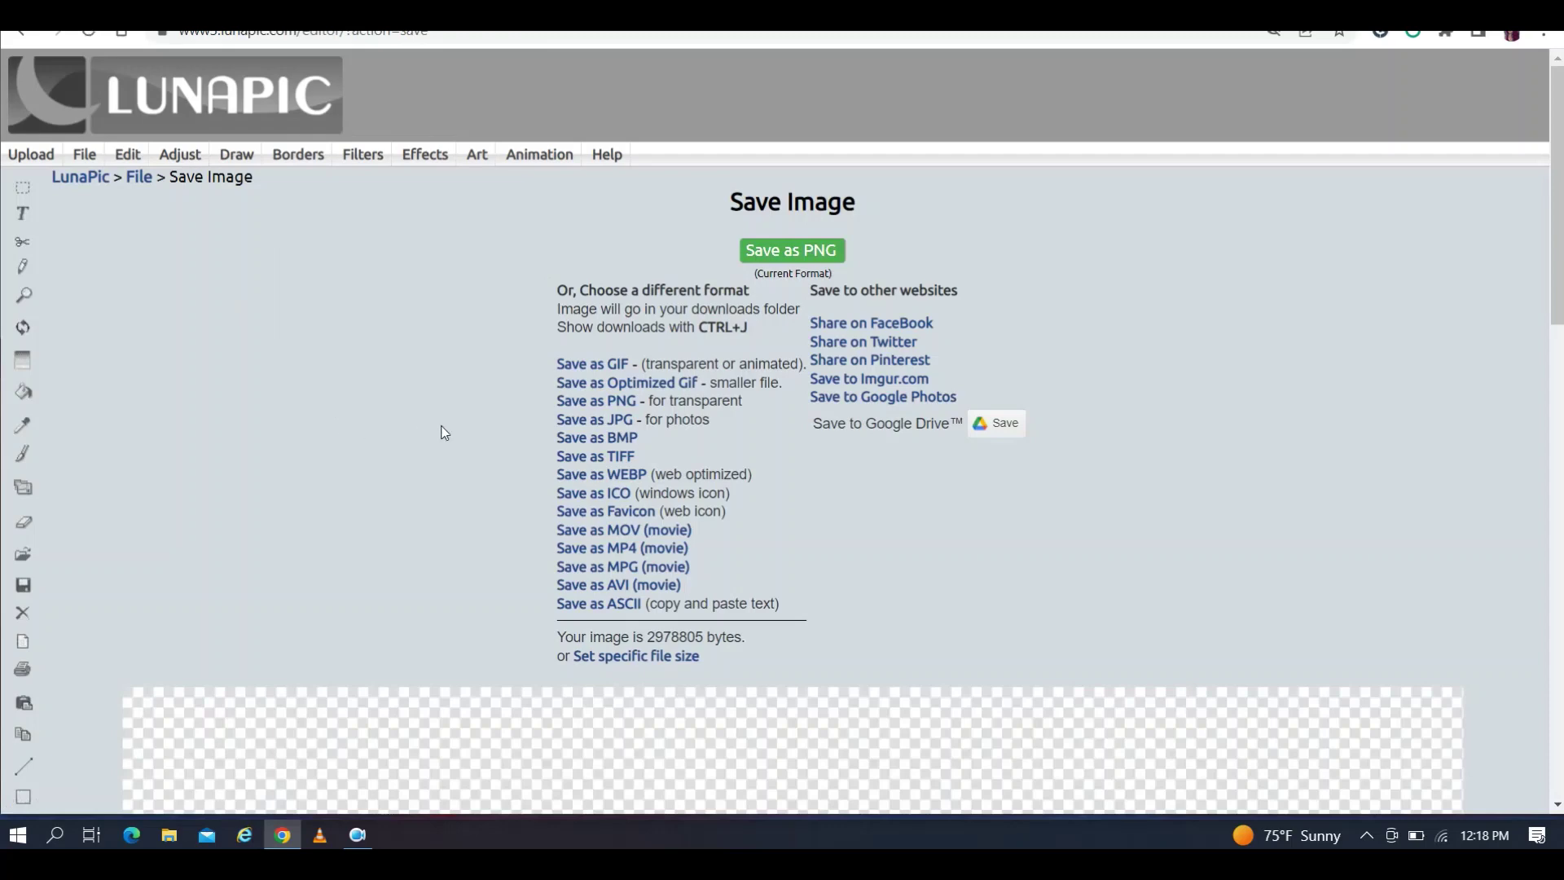
pyautogui.click(568, 408)
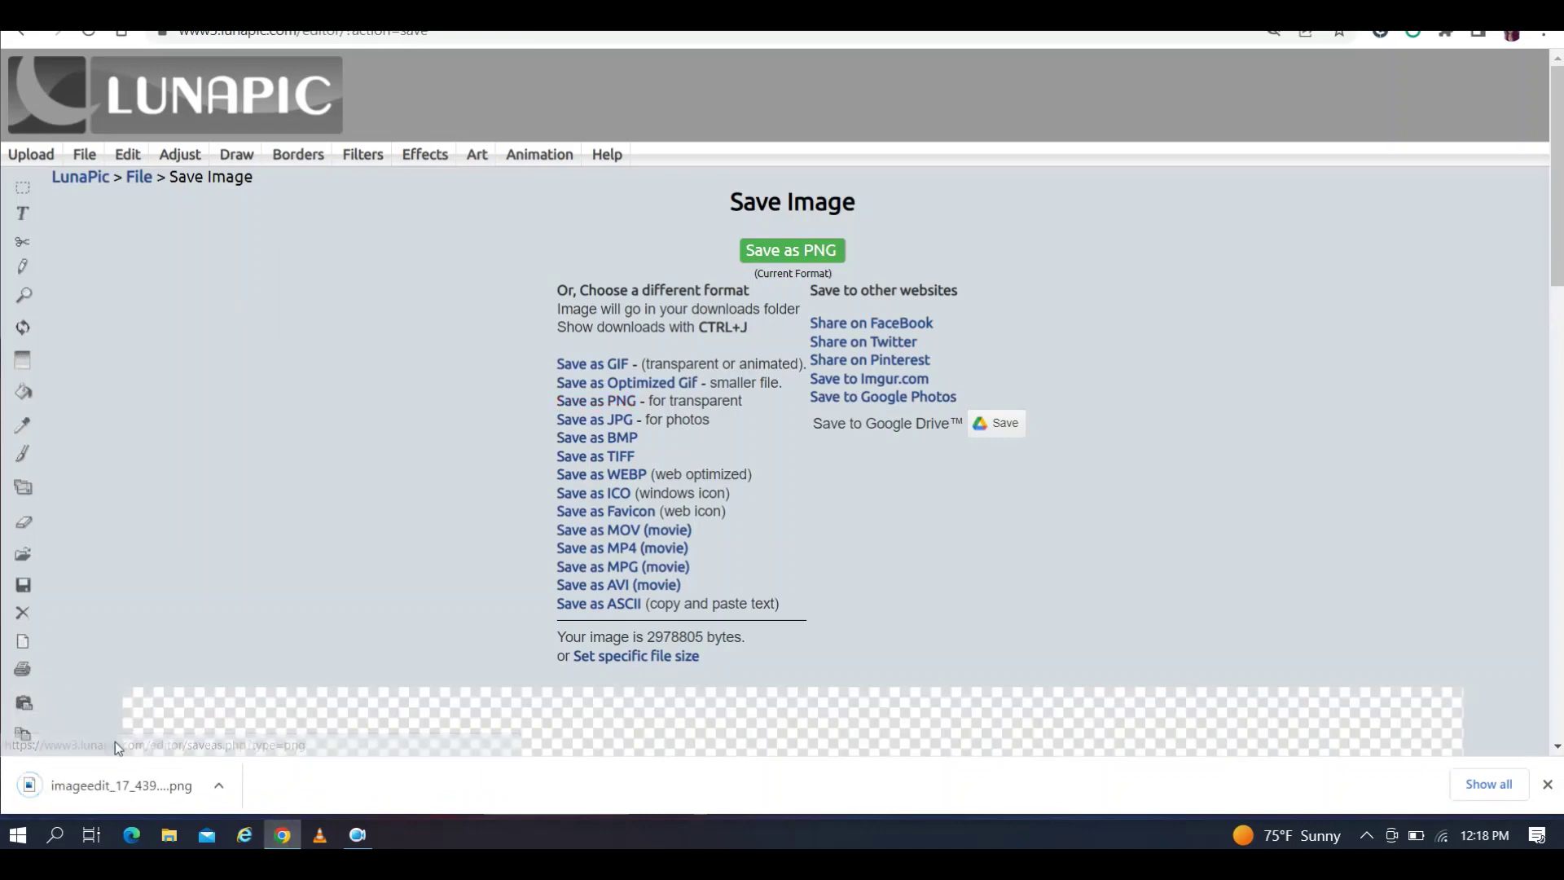
pyautogui.click(115, 788)
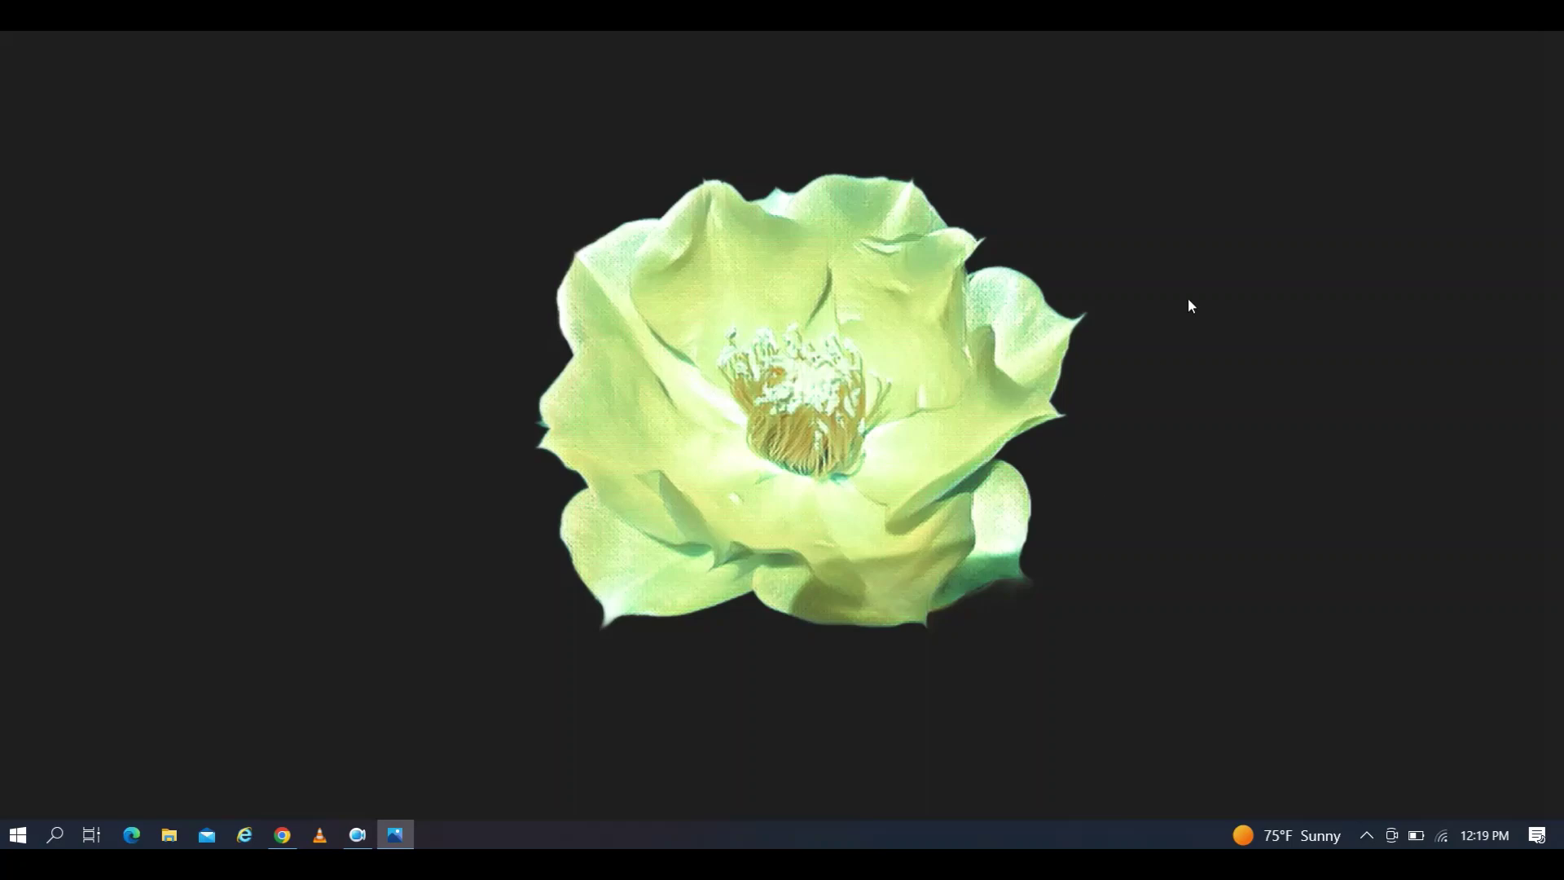
pyautogui.hotkey('alt', 'F4')
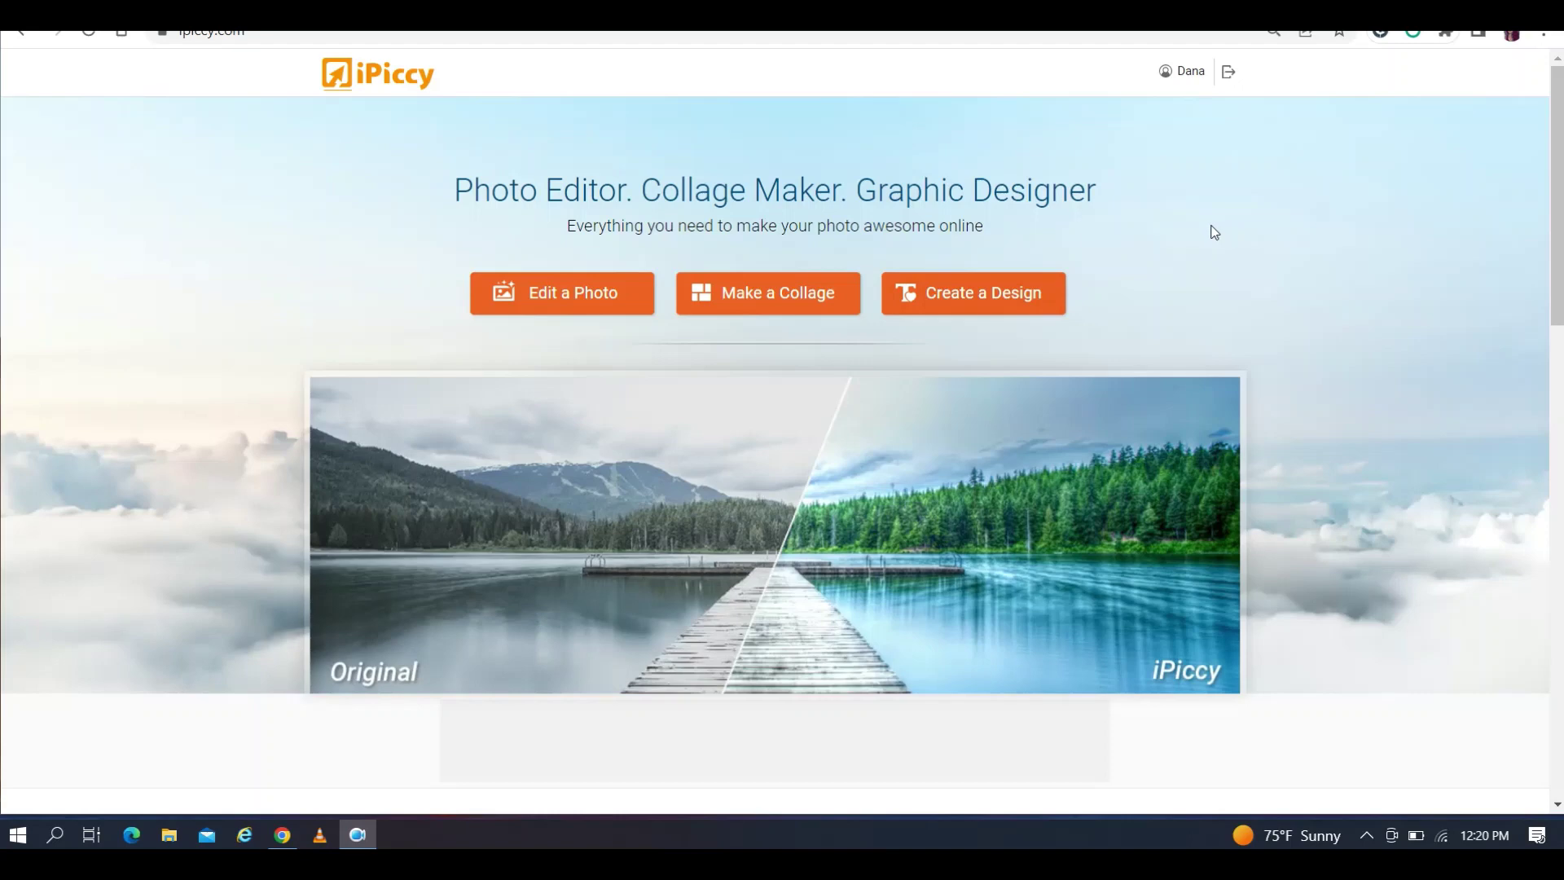
# Create a new Square design of 2400 x 2400 with a transparent canvas in iPiccy's Designer
pyautogui.click(1017, 304)
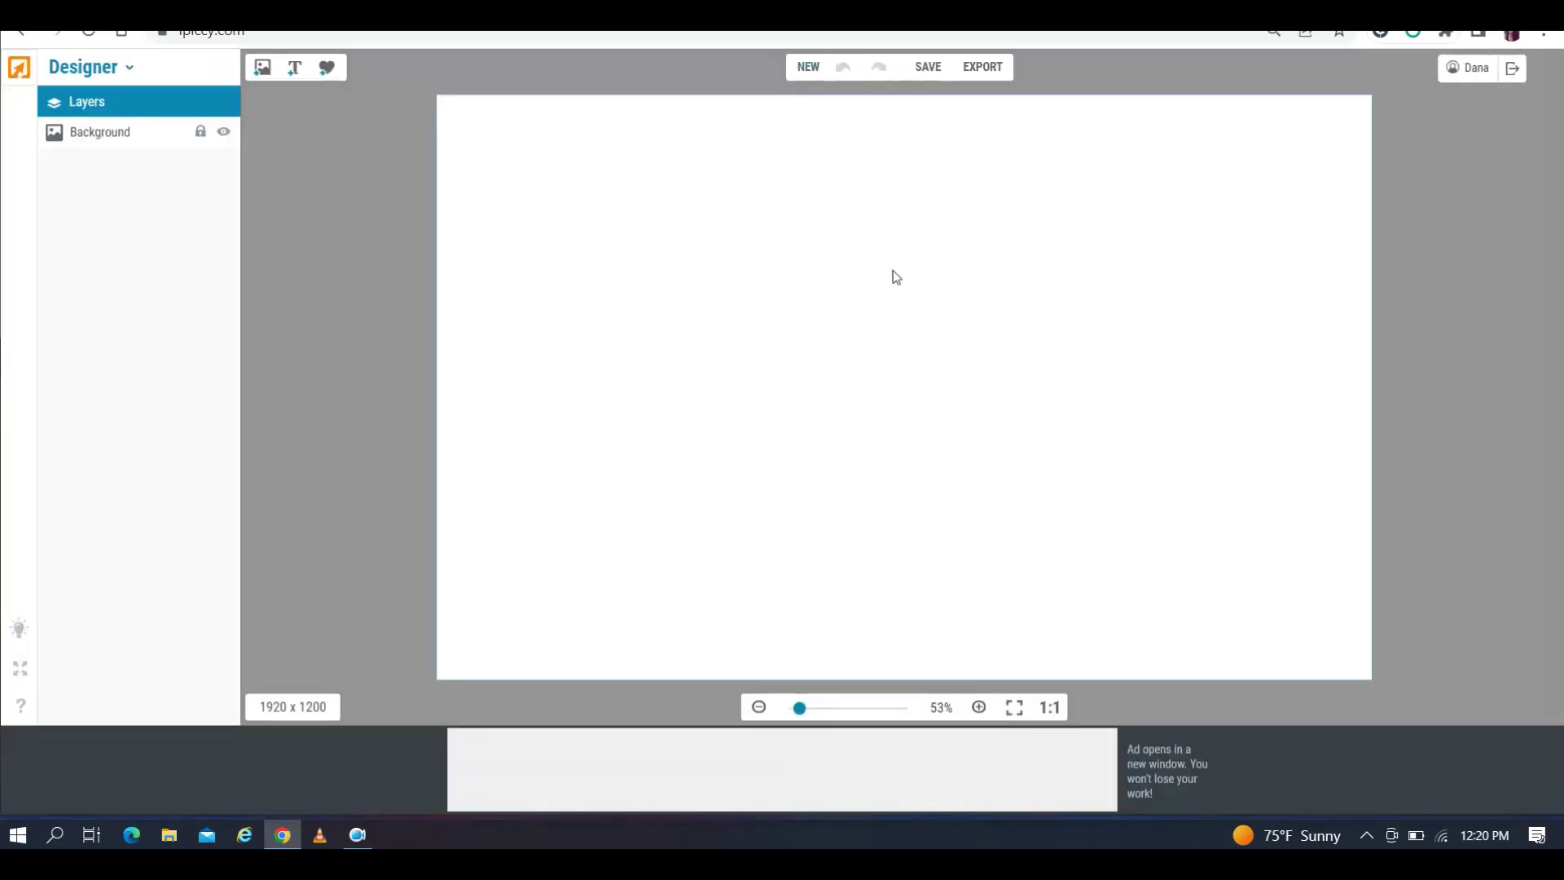
pyautogui.click(813, 70)
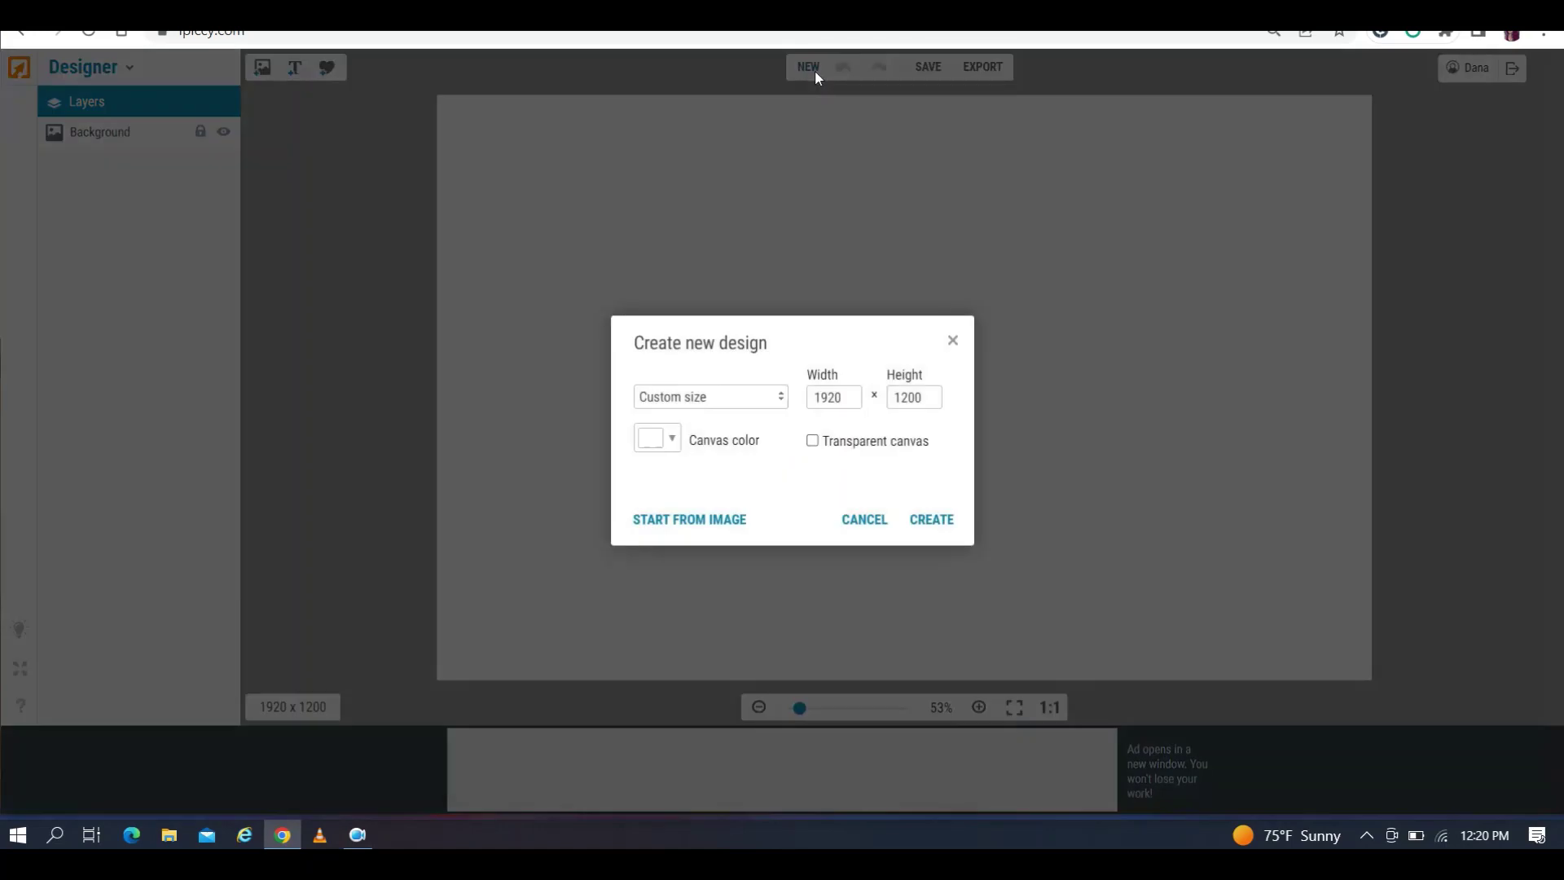
pyautogui.click(781, 399)
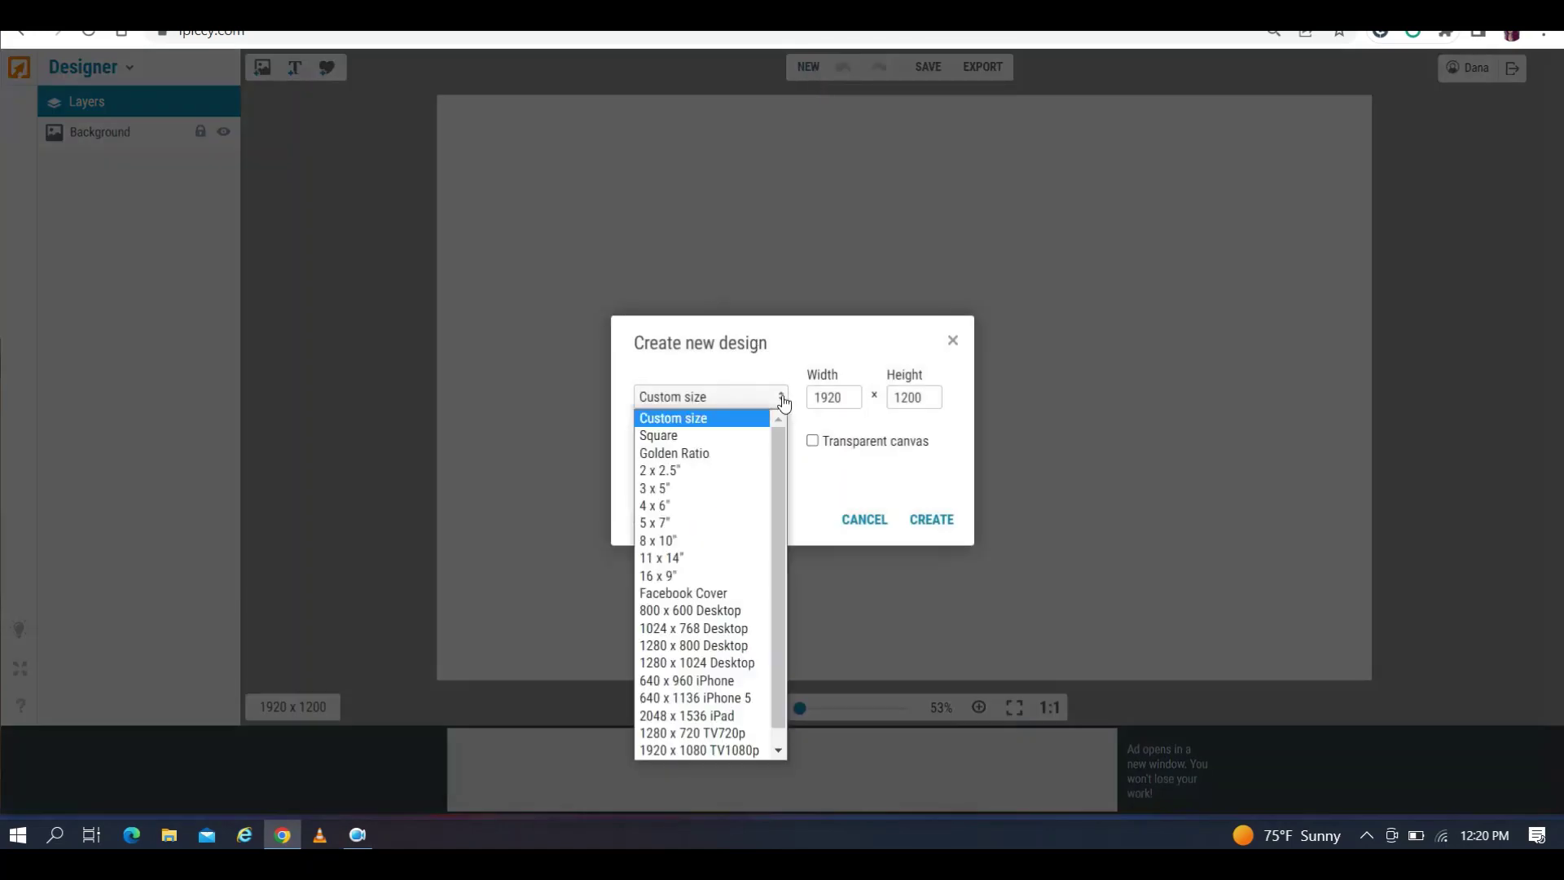
pyautogui.click(727, 444)
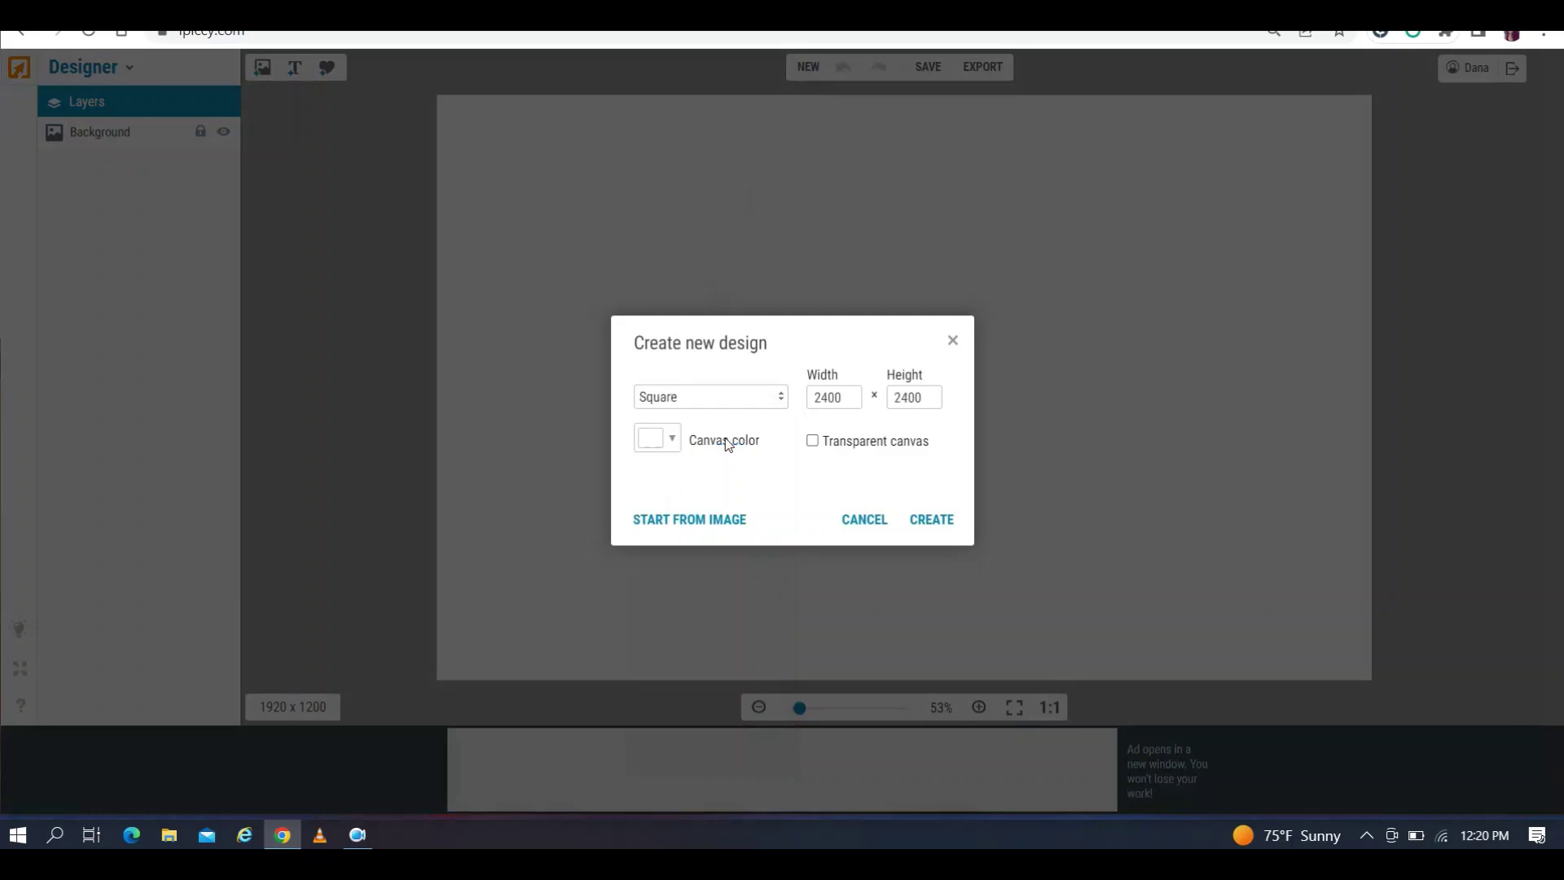
pyautogui.click(812, 444)
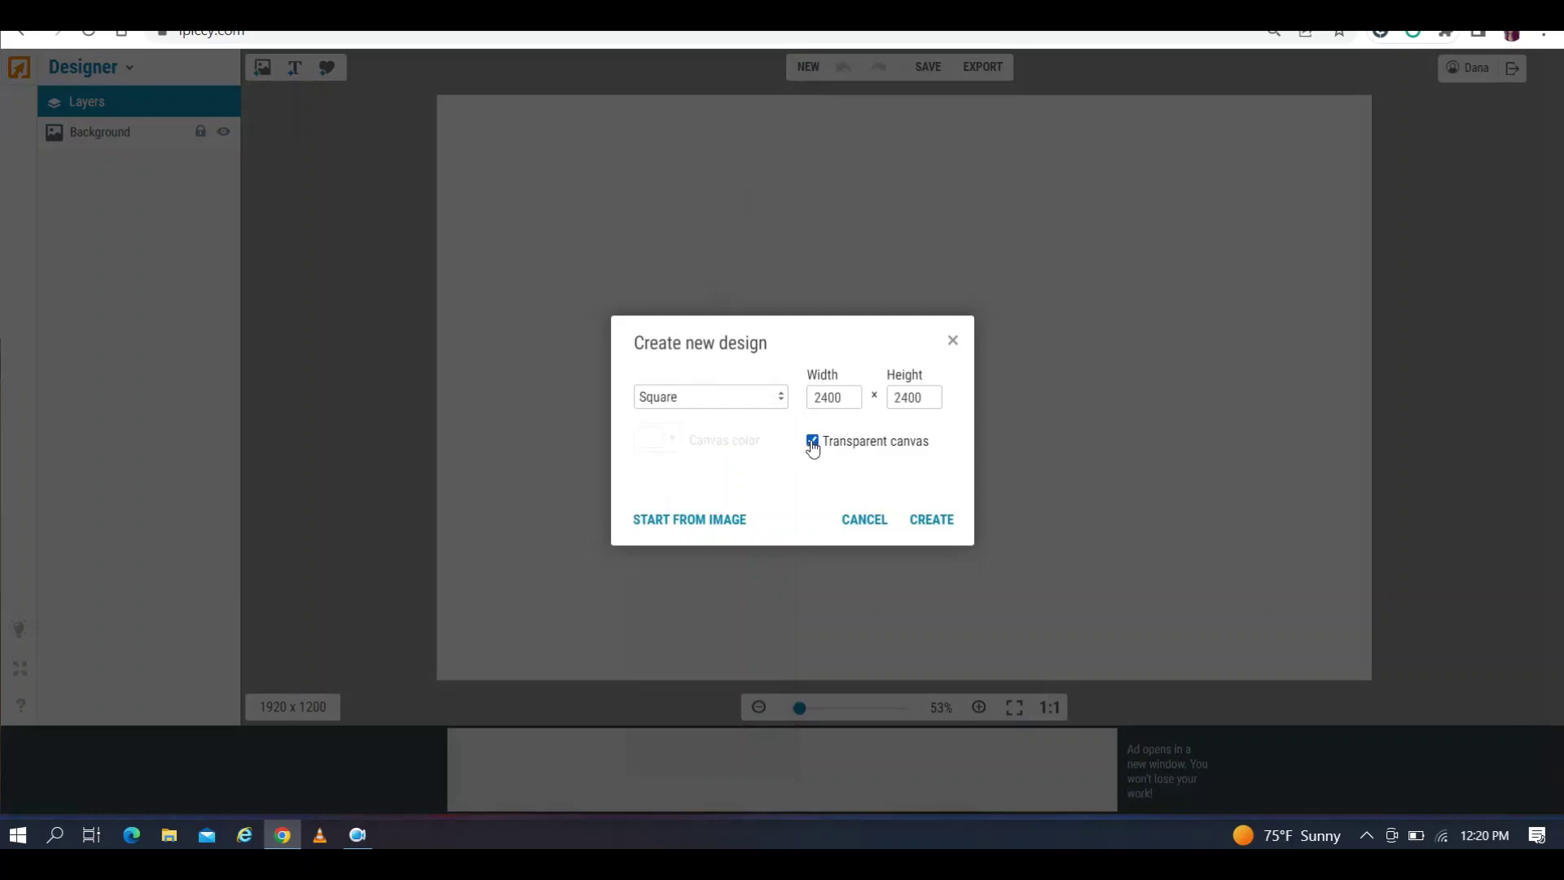
pyautogui.click(944, 524)
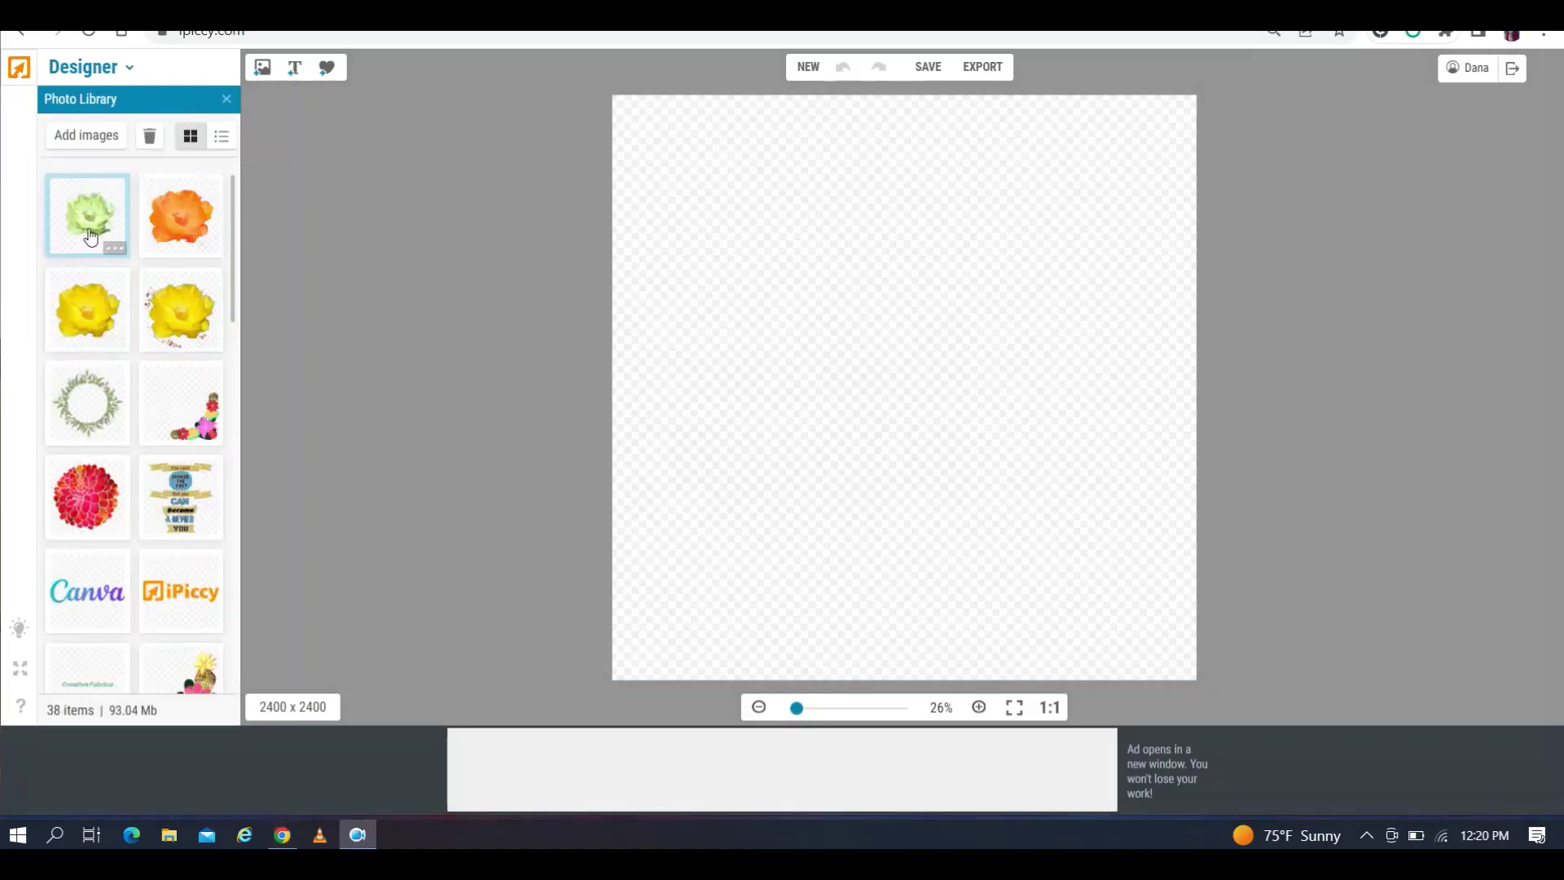
# Place the green cut-out flower from the photo library on the canvas, enlarge it to nearly fill the square, and center it
pyautogui.moveTo(90, 236); pyautogui.dragTo(870, 360)
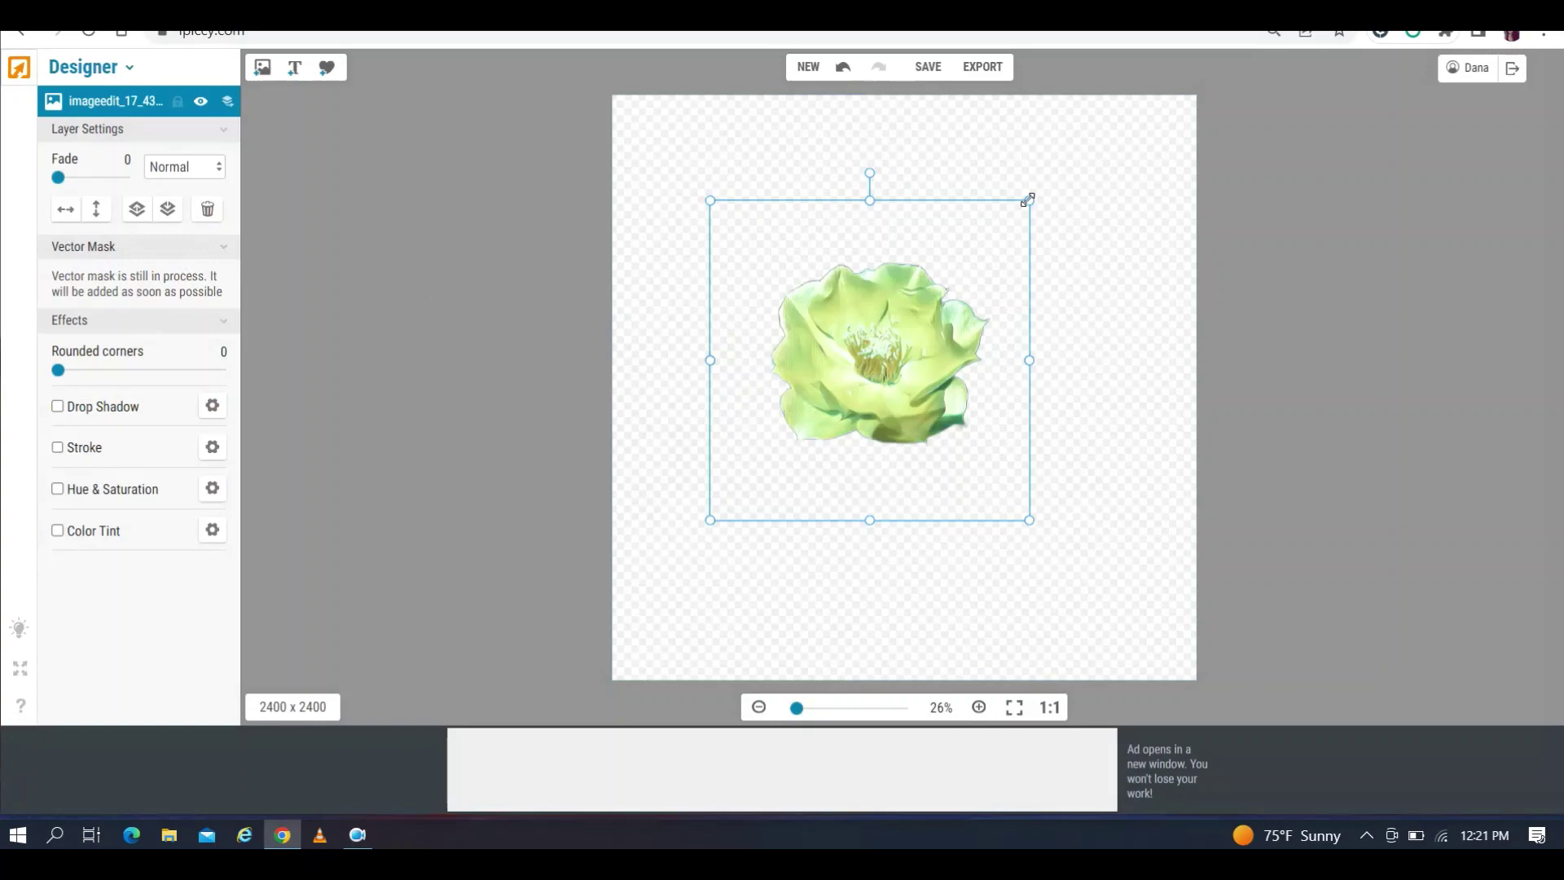
pyautogui.moveTo(1028, 199); pyautogui.dragTo(1267, 90)
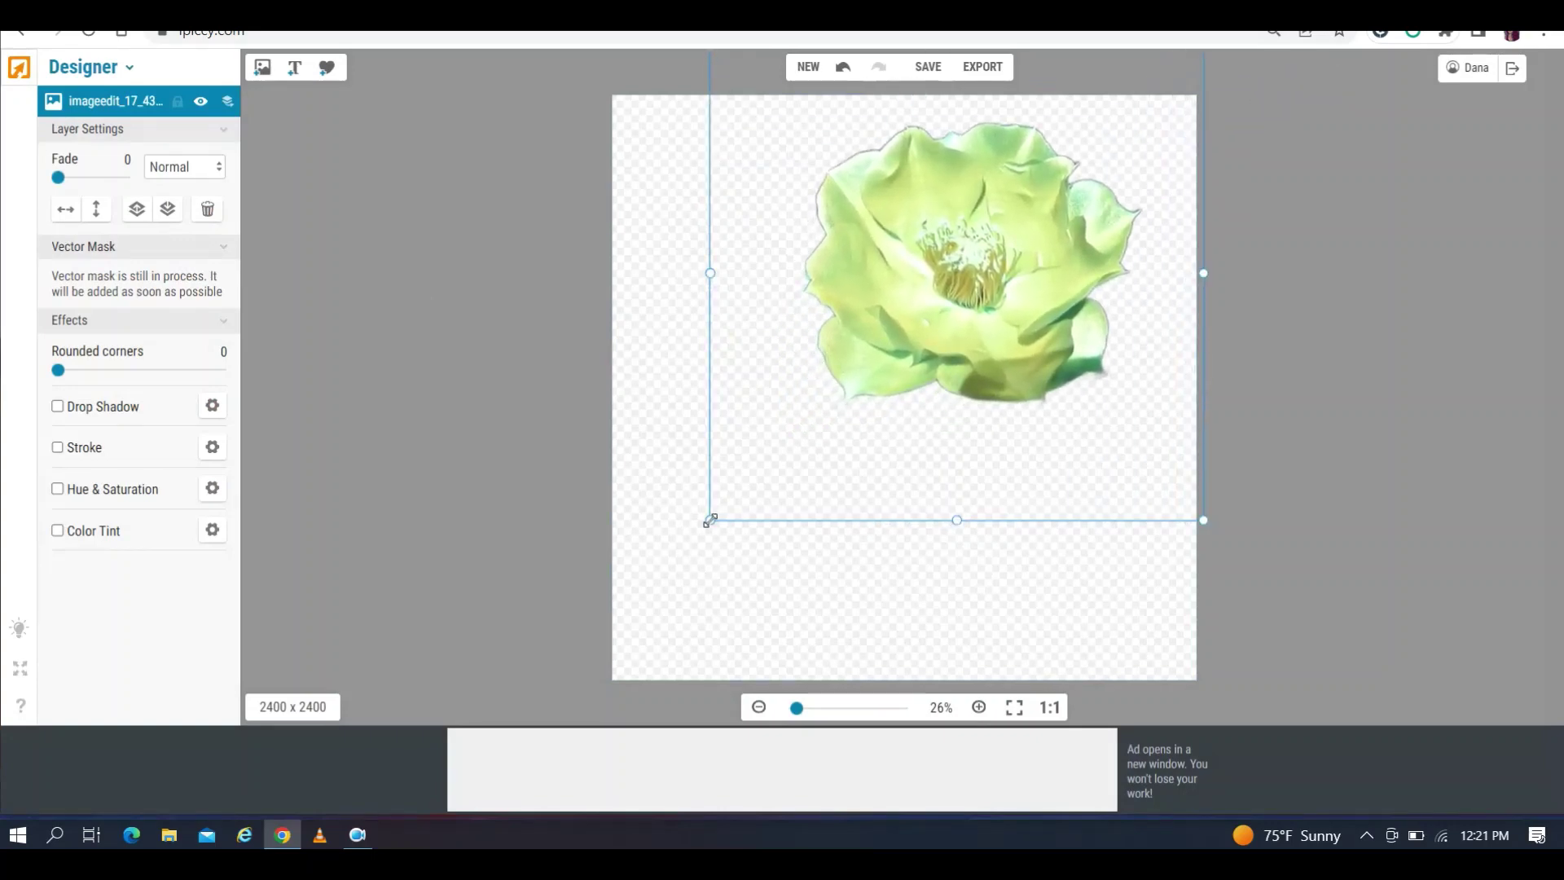
pyautogui.moveTo(709, 520); pyautogui.dragTo(511, 757)
pyautogui.moveTo(868, 516); pyautogui.dragTo(902, 535)
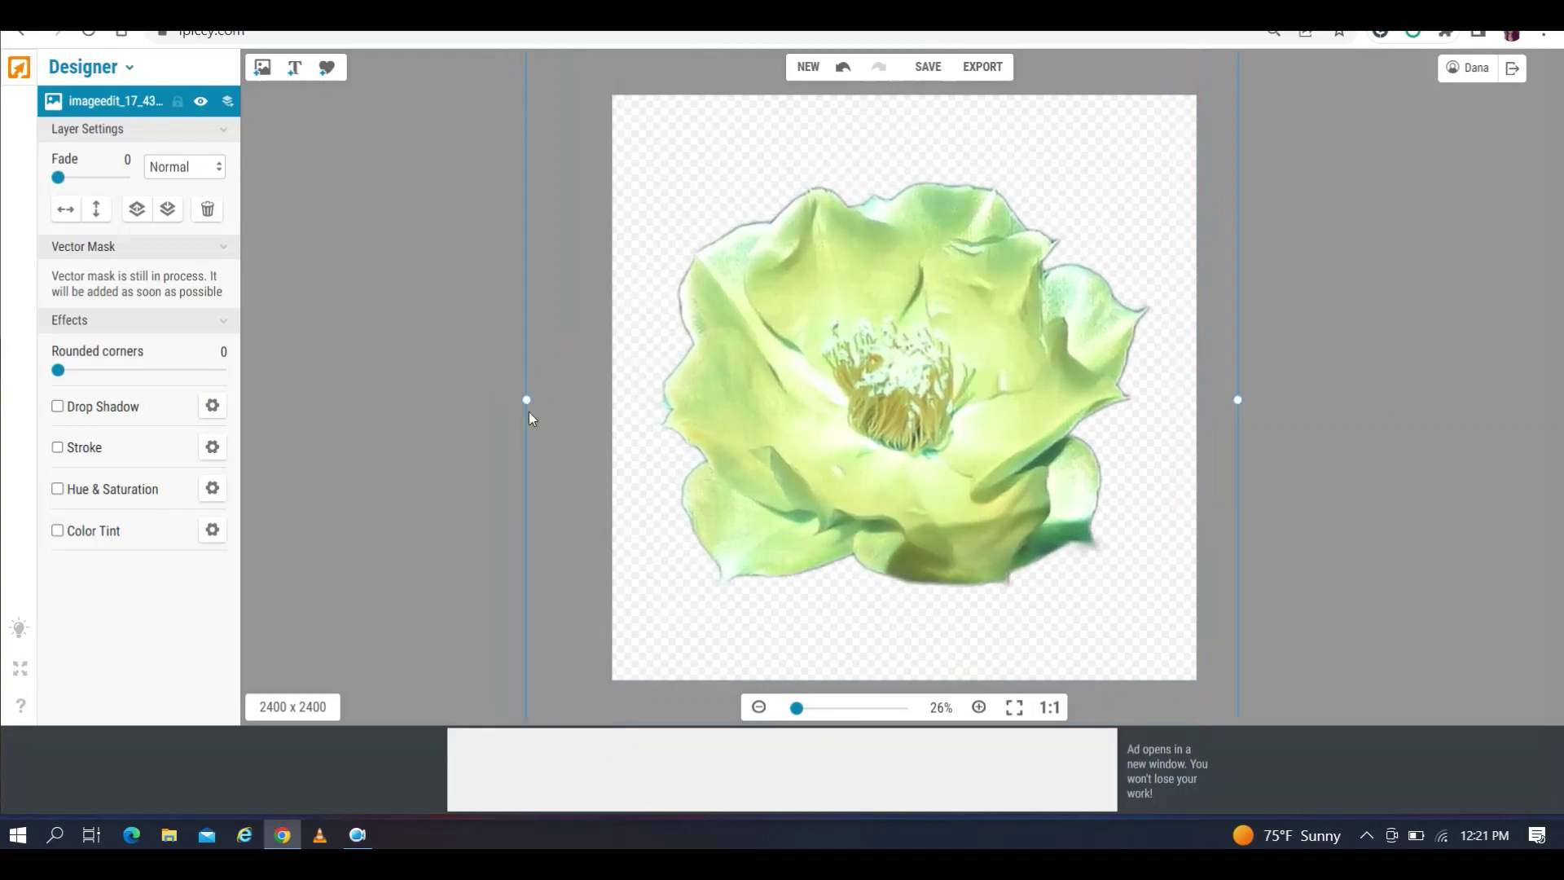
pyautogui.moveTo(528, 400)
pyautogui.mouseDown()
pyautogui.moveTo(544, 391)
pyautogui.moveTo(533, 403)
pyautogui.mouseUp()
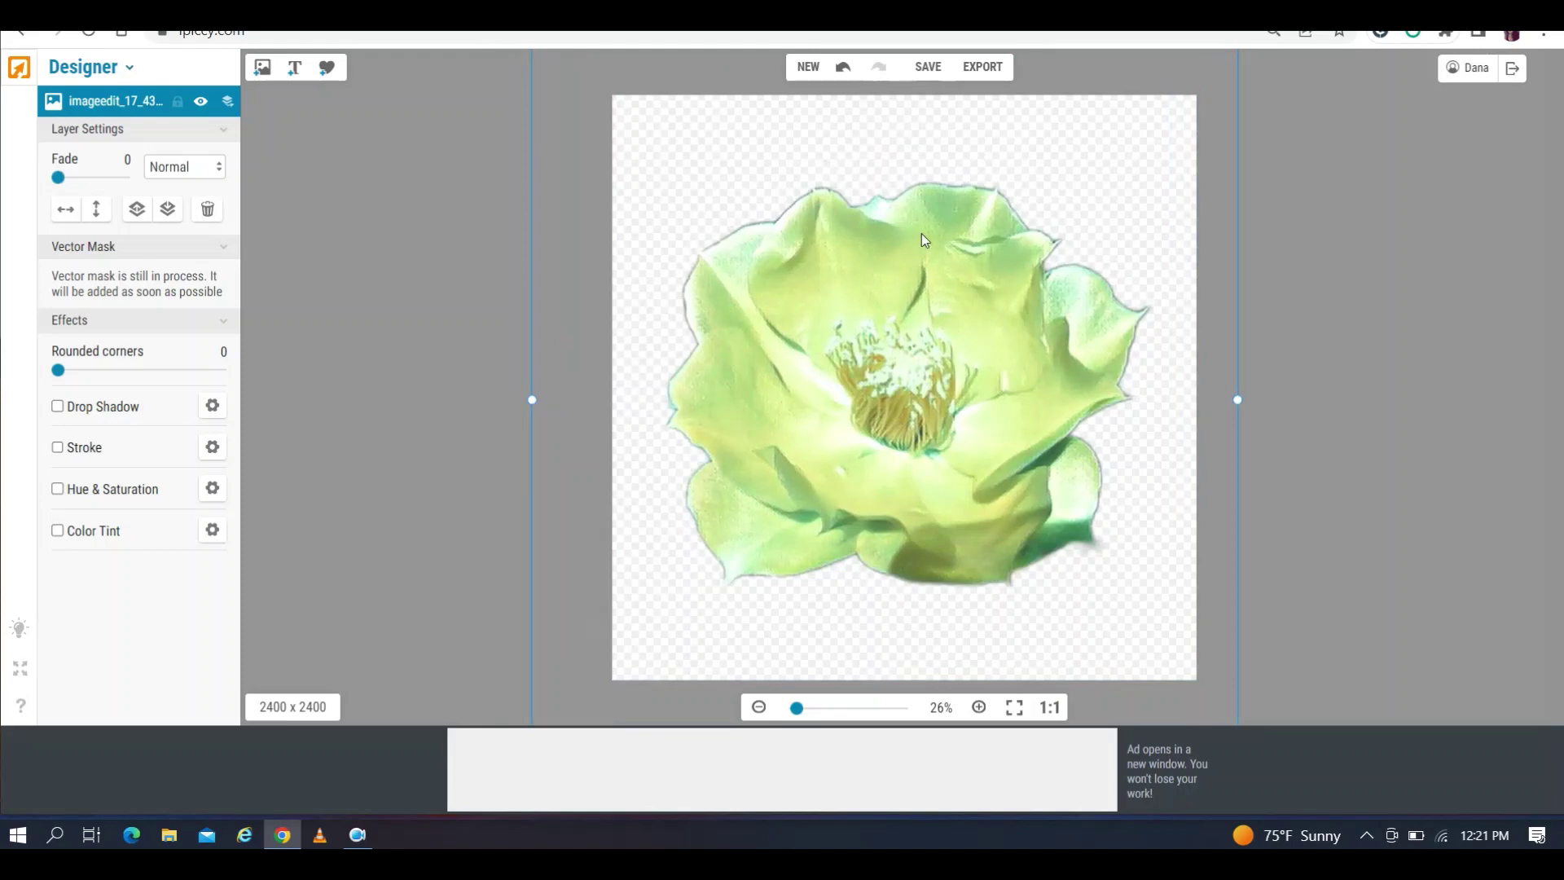
pyautogui.moveTo(925, 239); pyautogui.dragTo(931, 242)
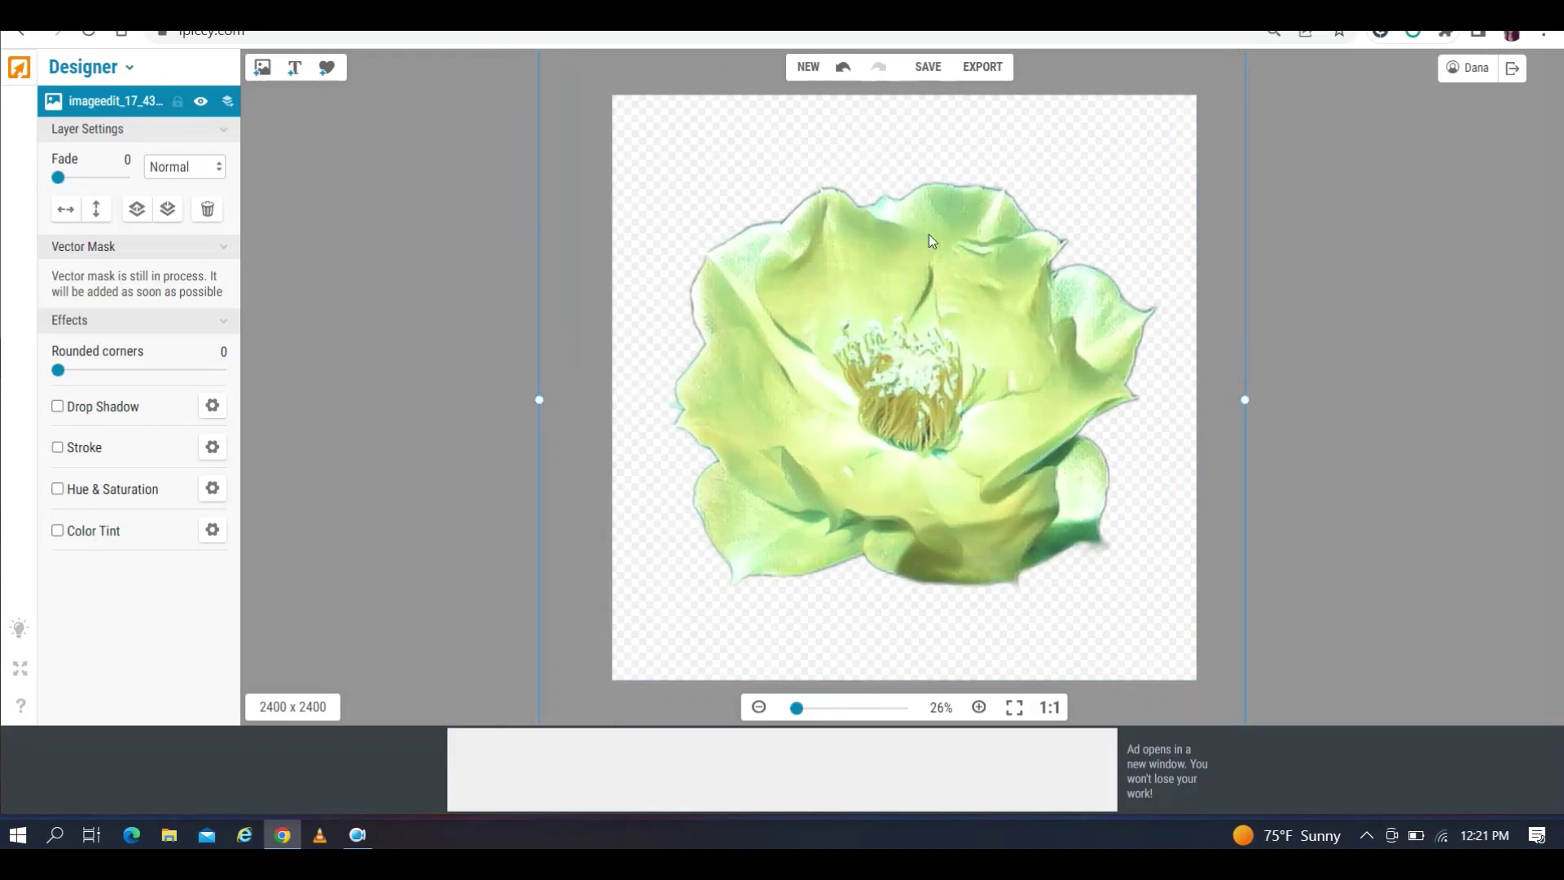
# Enable a Drop Shadow on the flower with size 100, angle 85, distance 15 and opacity 100
pyautogui.click(212, 406)
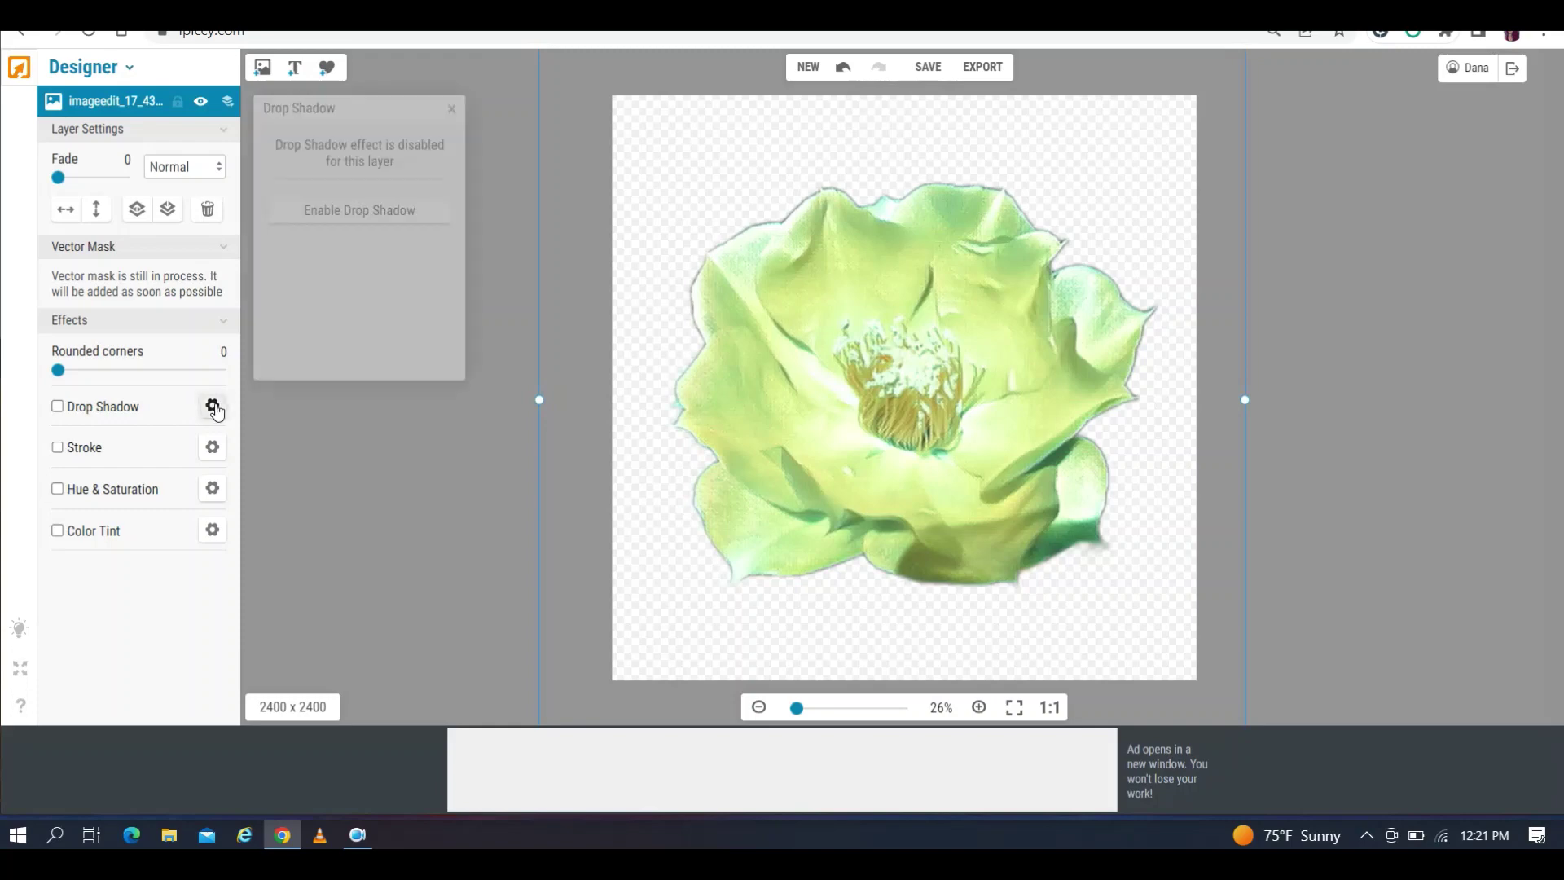
pyautogui.click(360, 227)
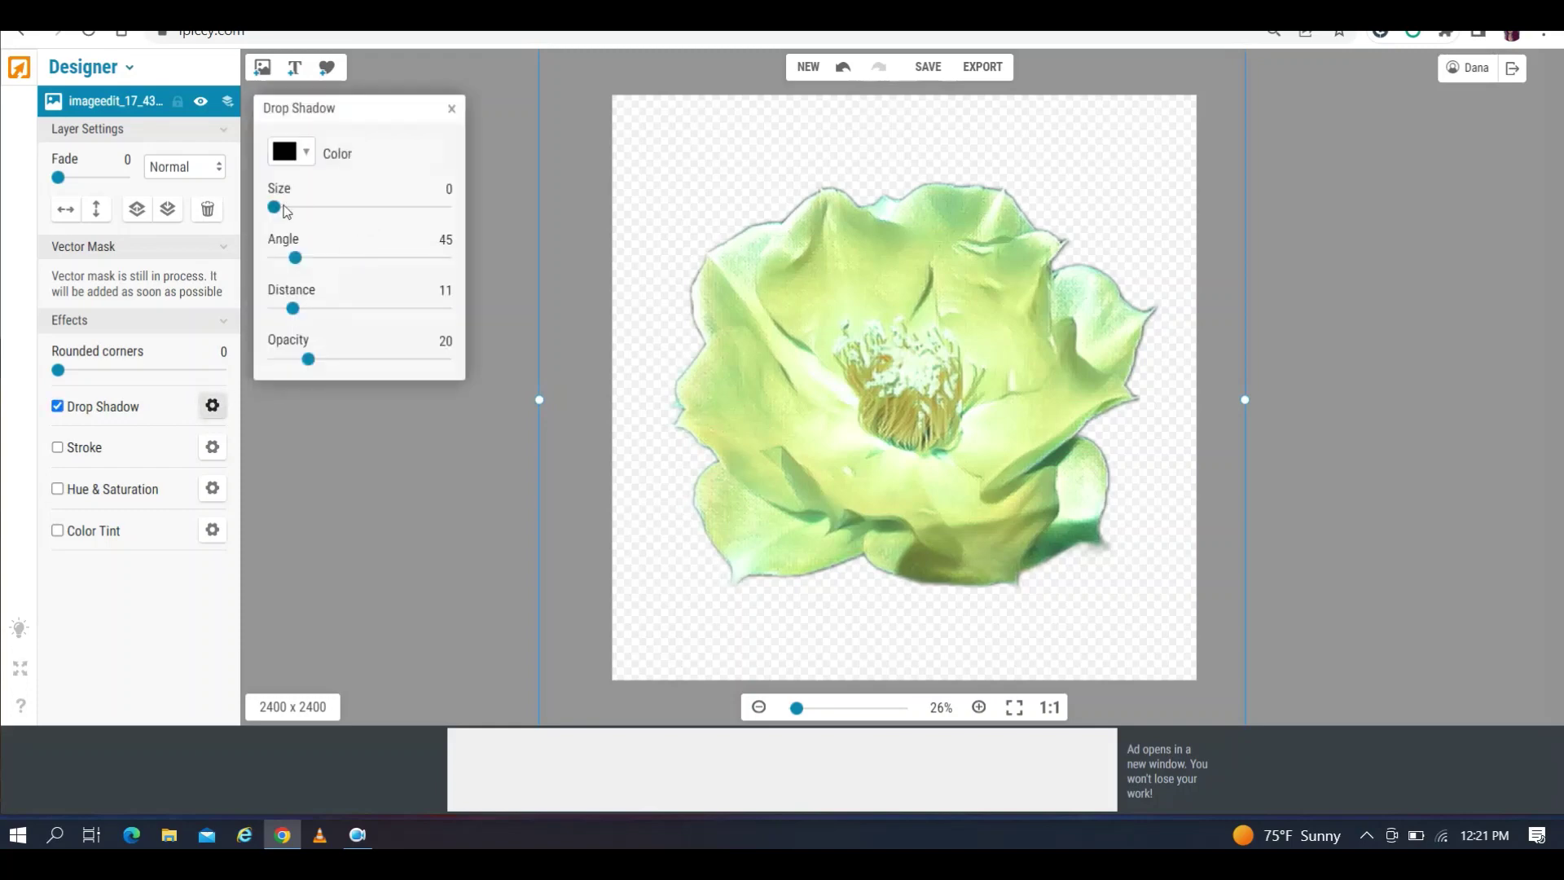
pyautogui.moveTo(284, 207); pyautogui.dragTo(469, 209)
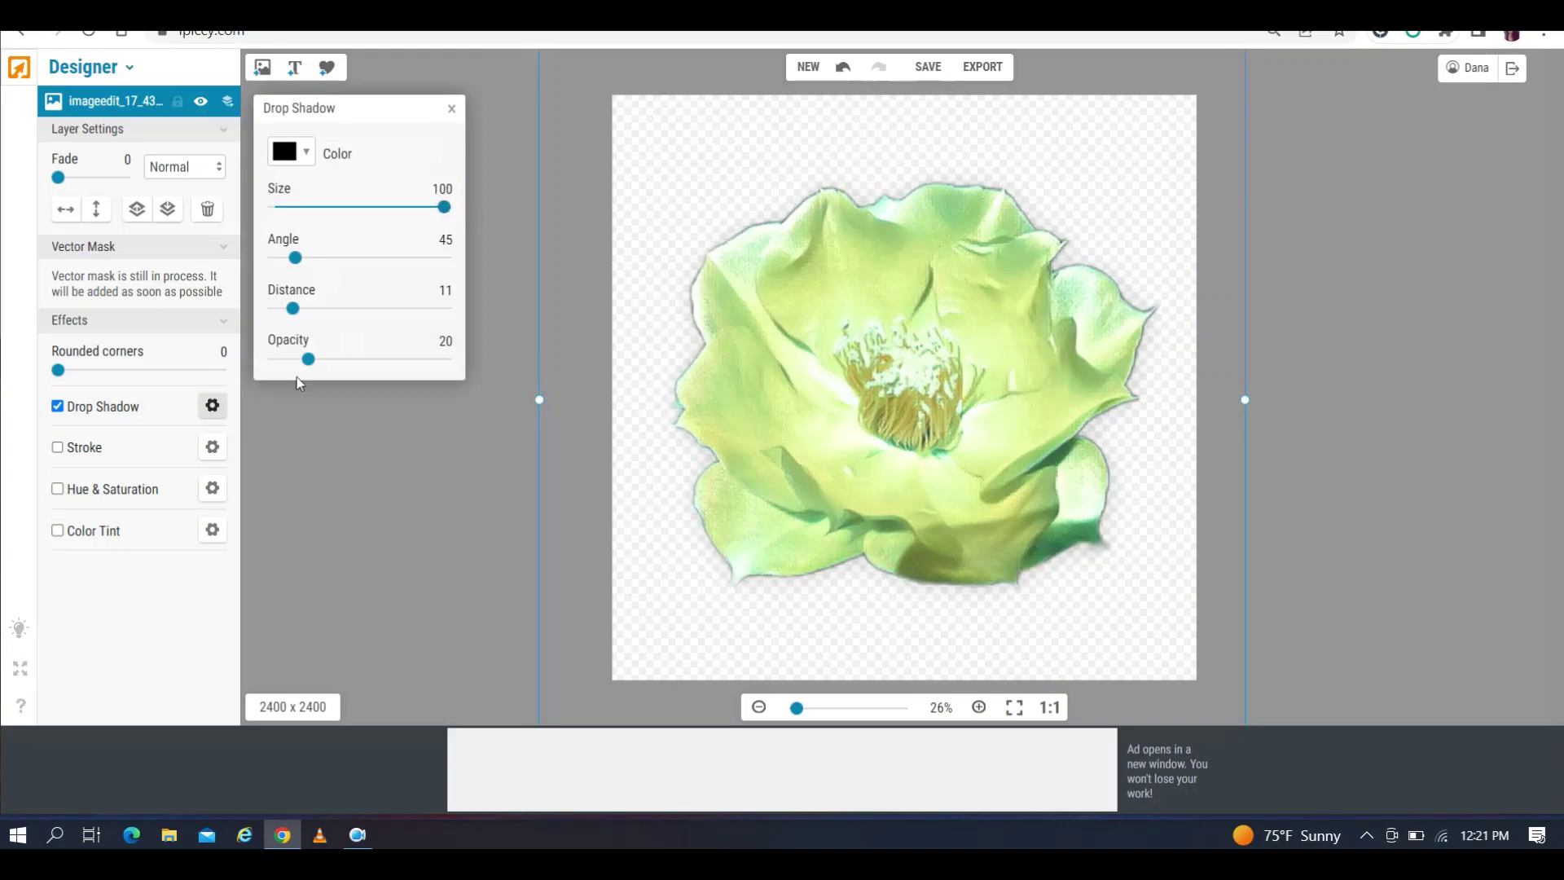
pyautogui.moveTo(308, 360); pyautogui.dragTo(470, 365)
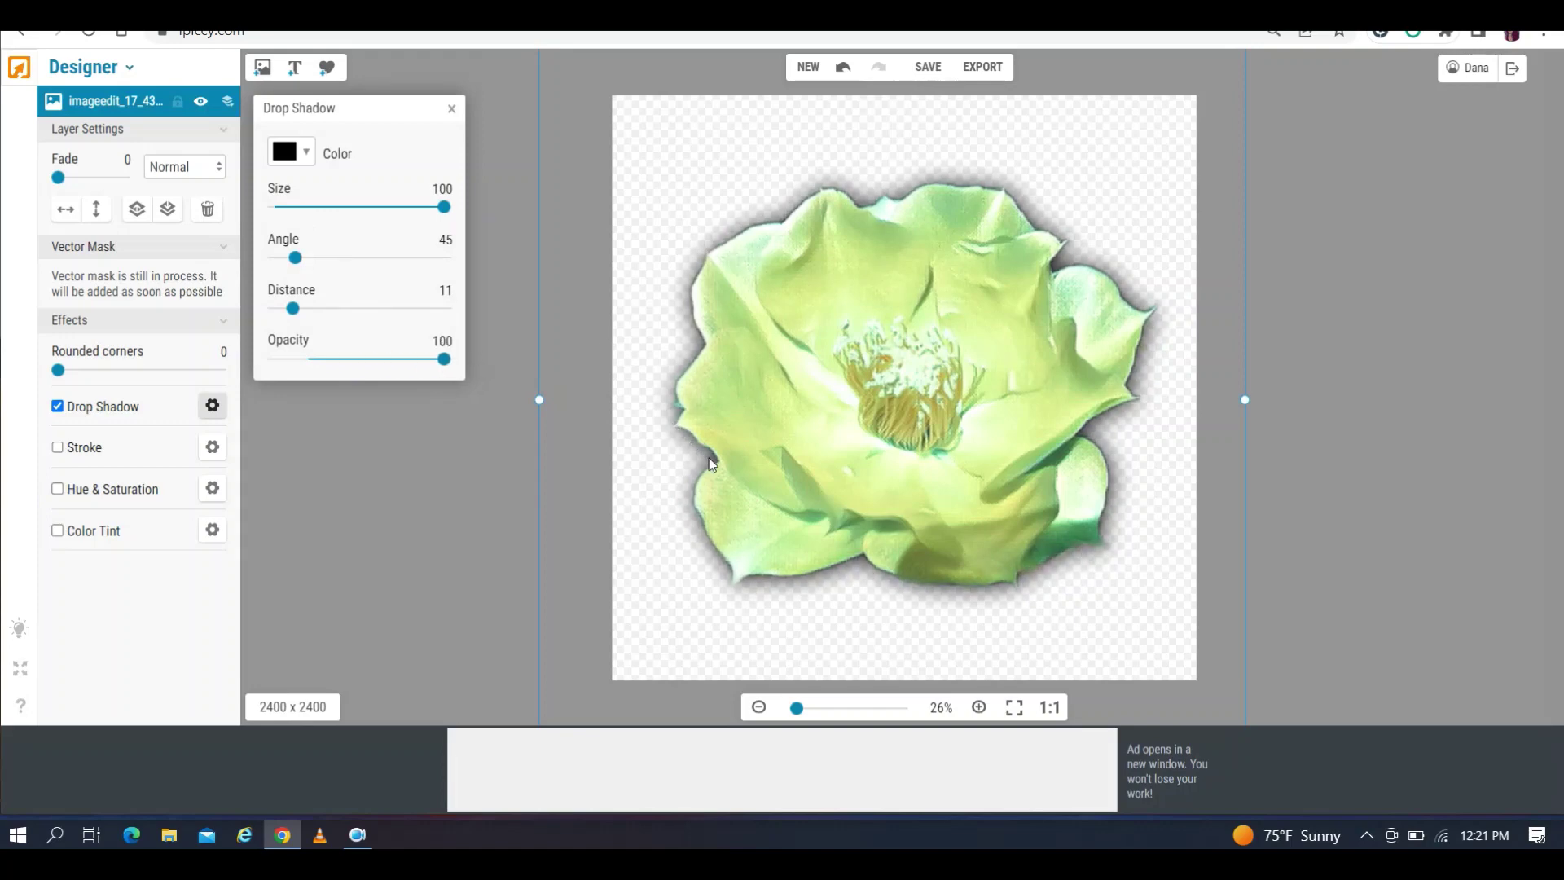
pyautogui.moveTo(444, 359)
pyautogui.mouseDown()
pyautogui.moveTo(262, 366)
pyautogui.moveTo(453, 368)
pyautogui.mouseUp()
pyautogui.moveTo(293, 308); pyautogui.dragTo(315, 259)
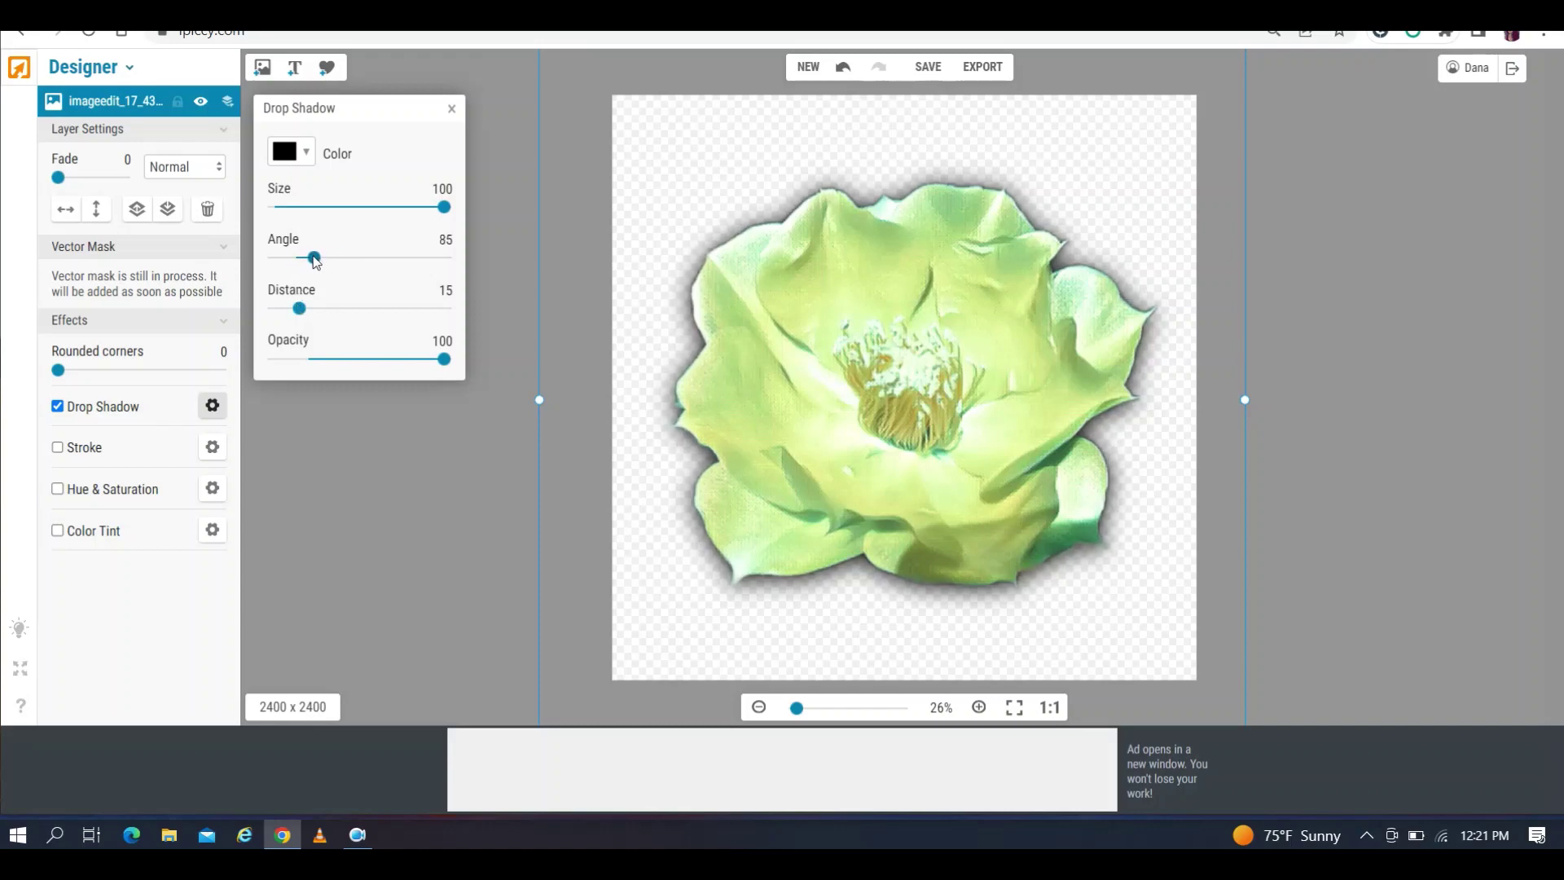
# Try yellow and orange #ff9900 as the drop shadow color, restore black #000000, and close the shadow settings
pyautogui.click(301, 155)
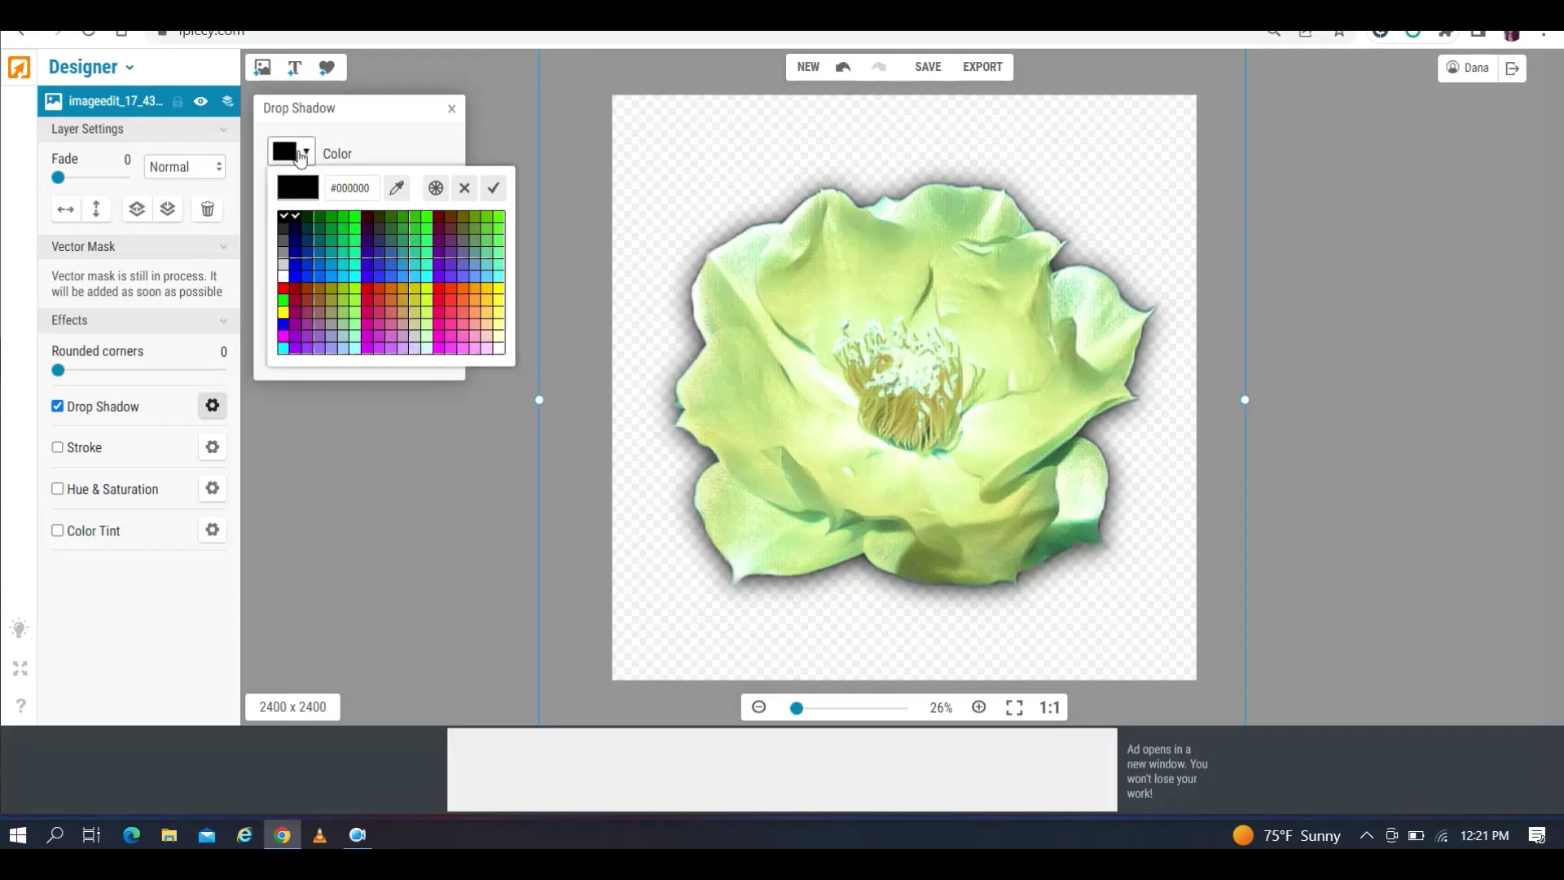
pyautogui.click(500, 289)
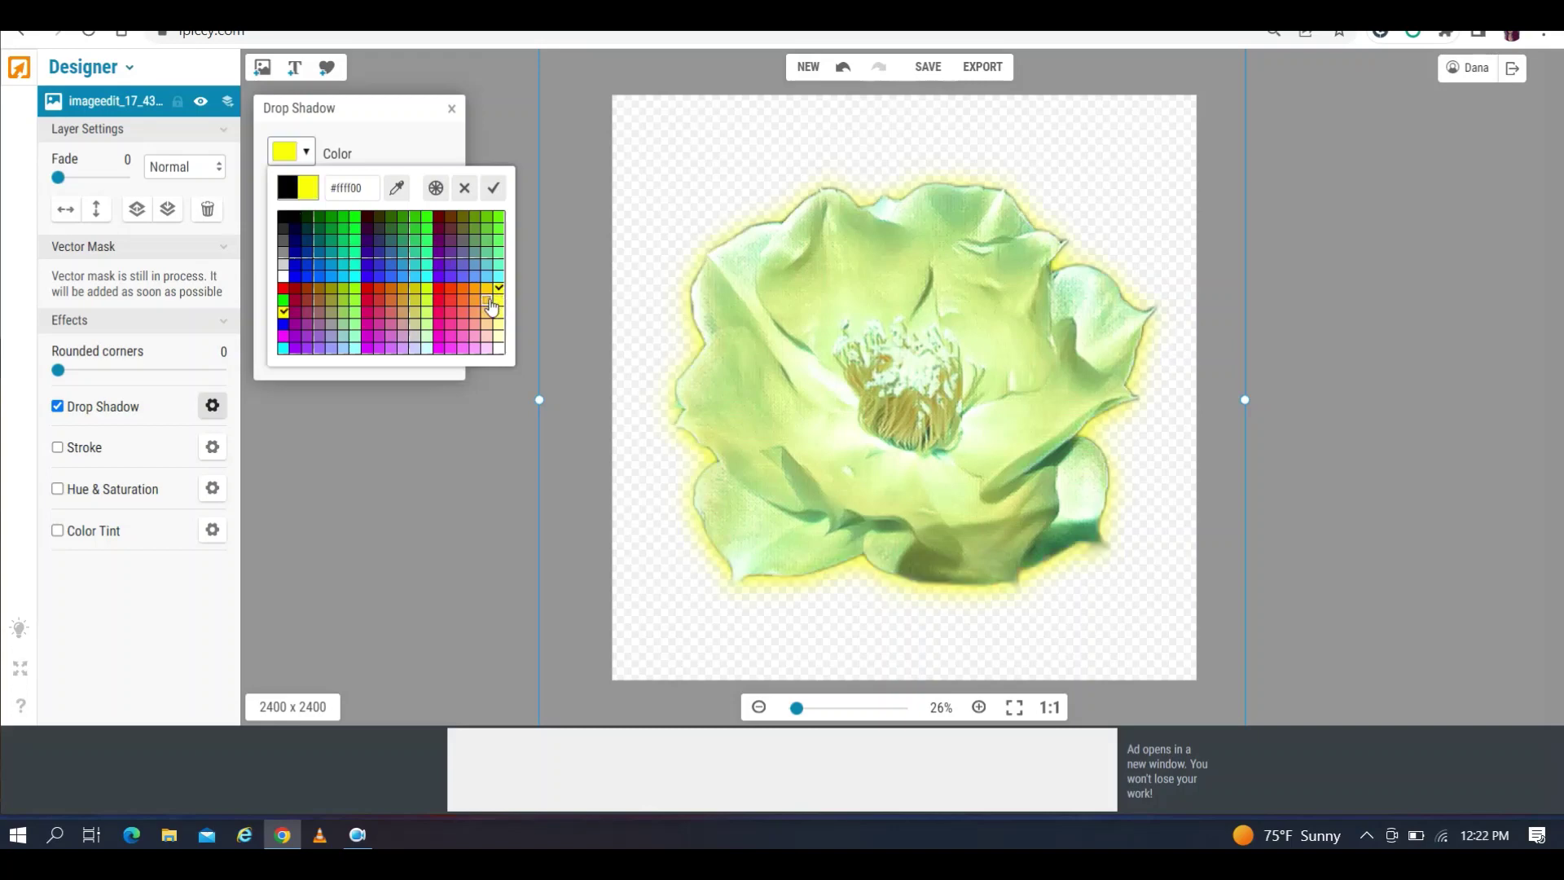
pyautogui.click(489, 302)
pyautogui.click(475, 291)
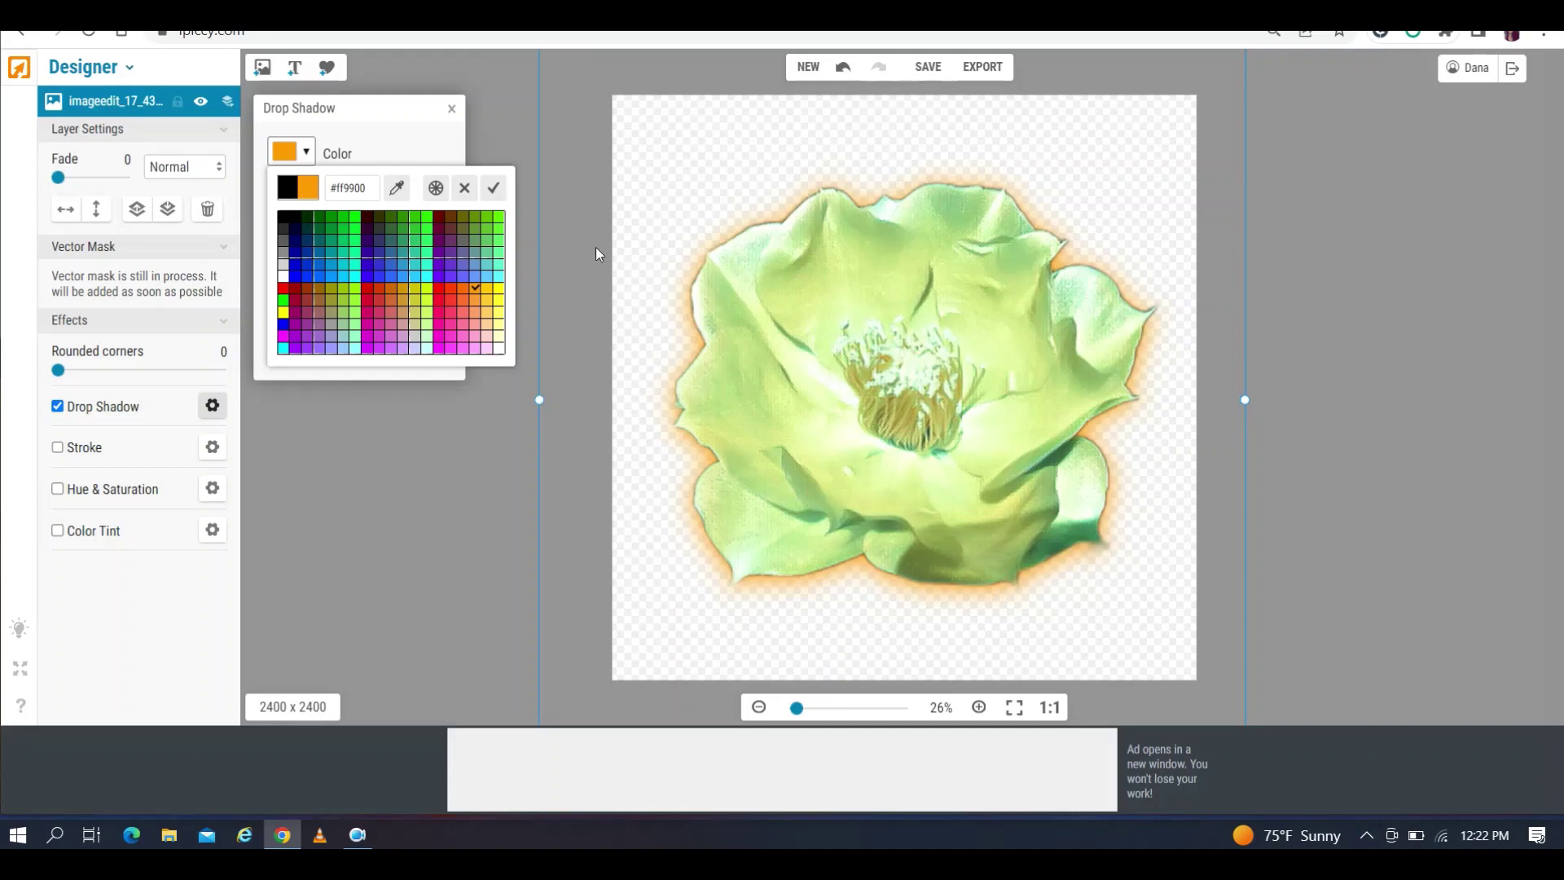
pyautogui.click(283, 217)
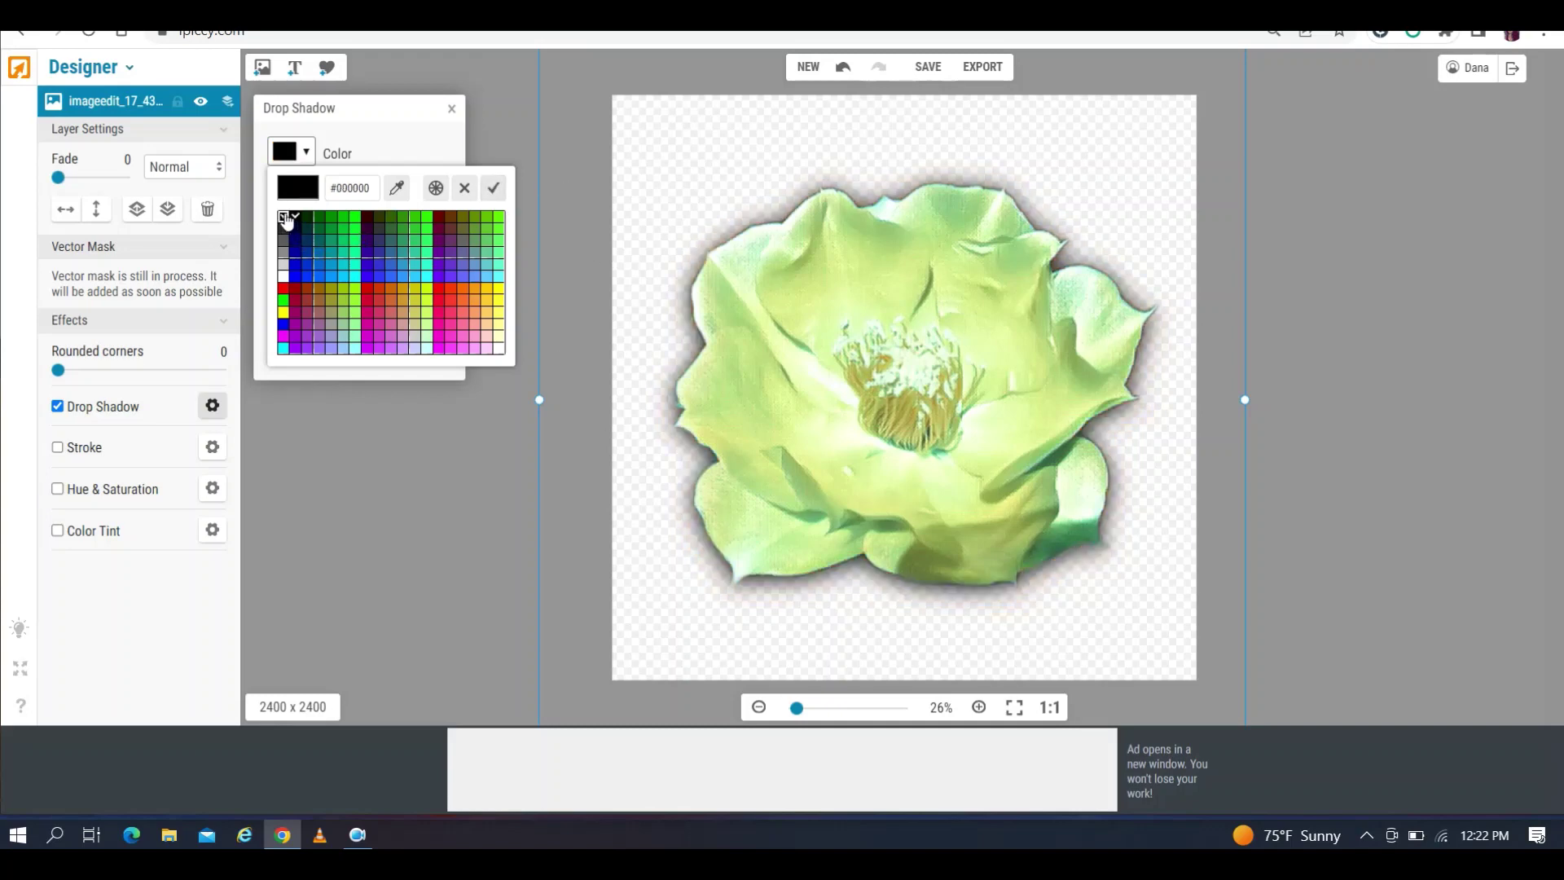
pyautogui.click(493, 188)
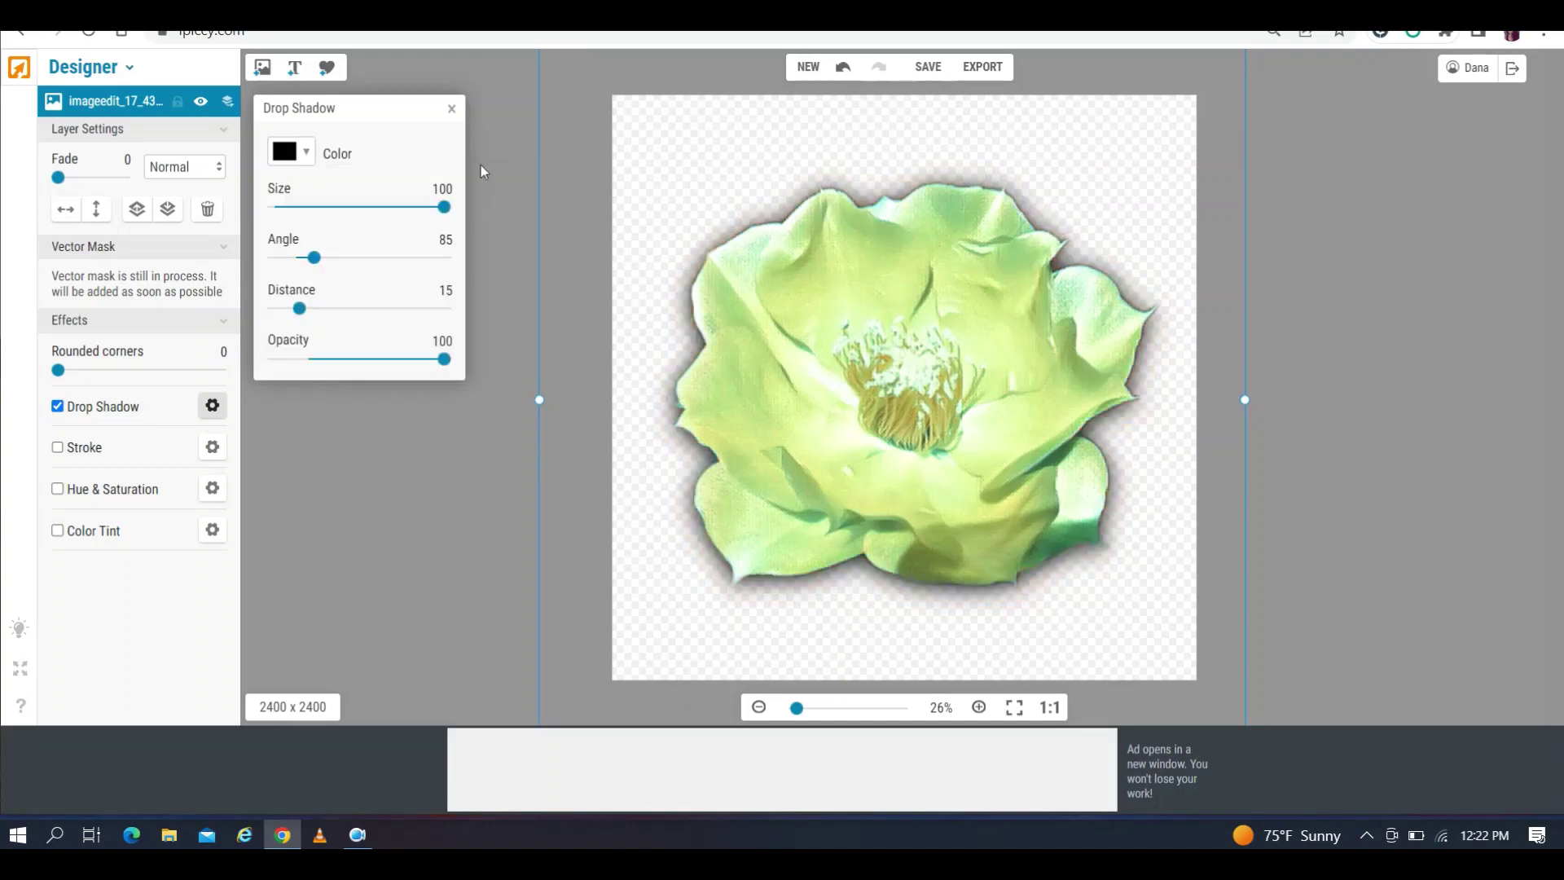
pyautogui.click(451, 108)
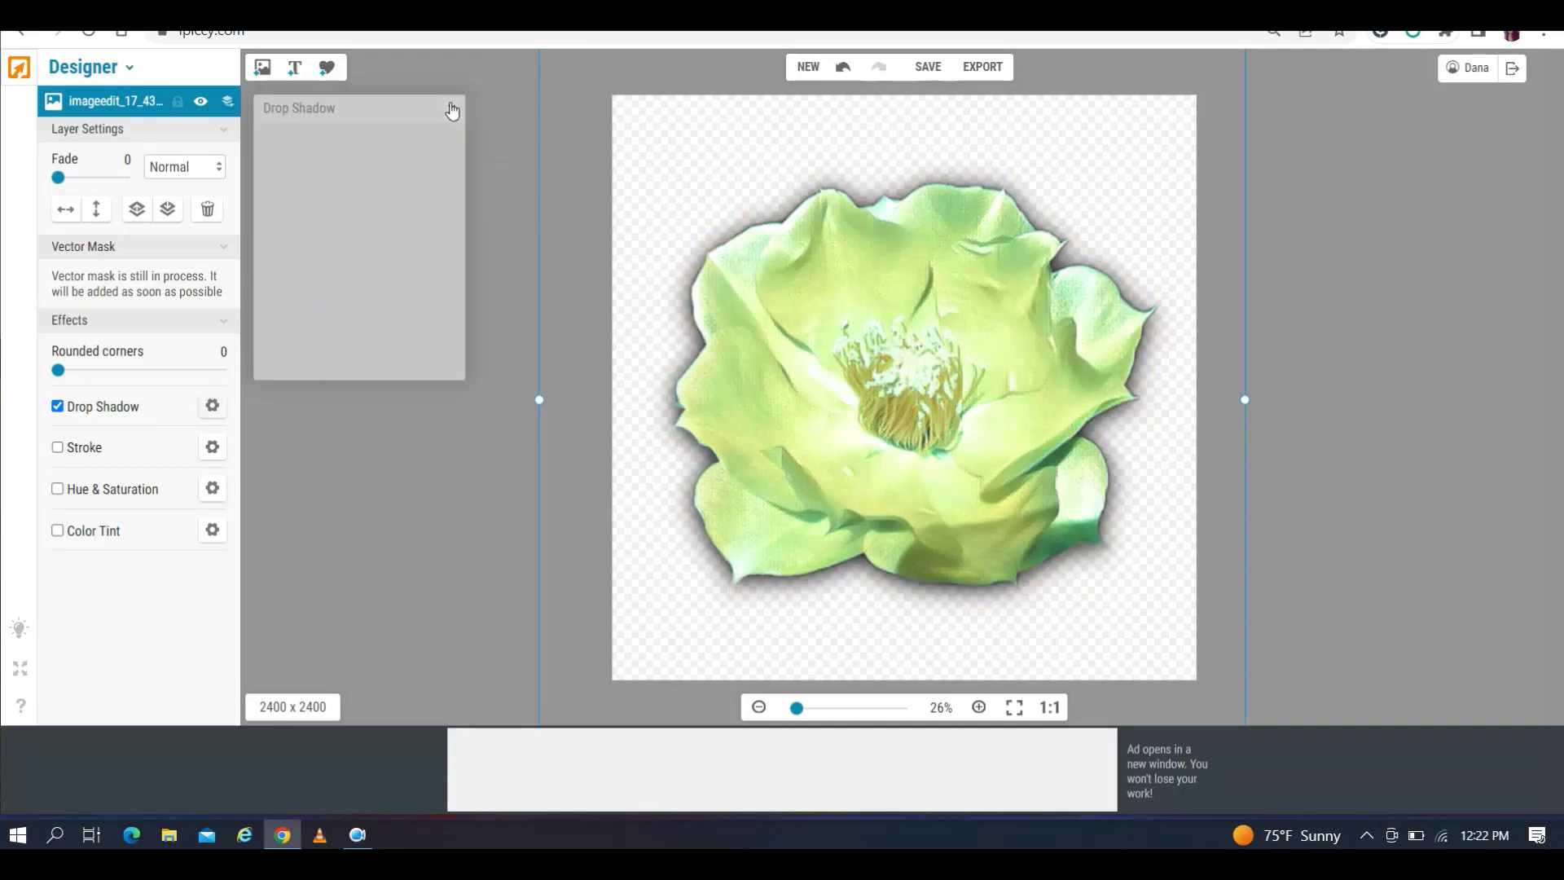
# Enable Hue & Saturation on the flower and set hue to -23, saturation to 55 and lightness to -1
pyautogui.click(227, 487)
pyautogui.click(367, 209)
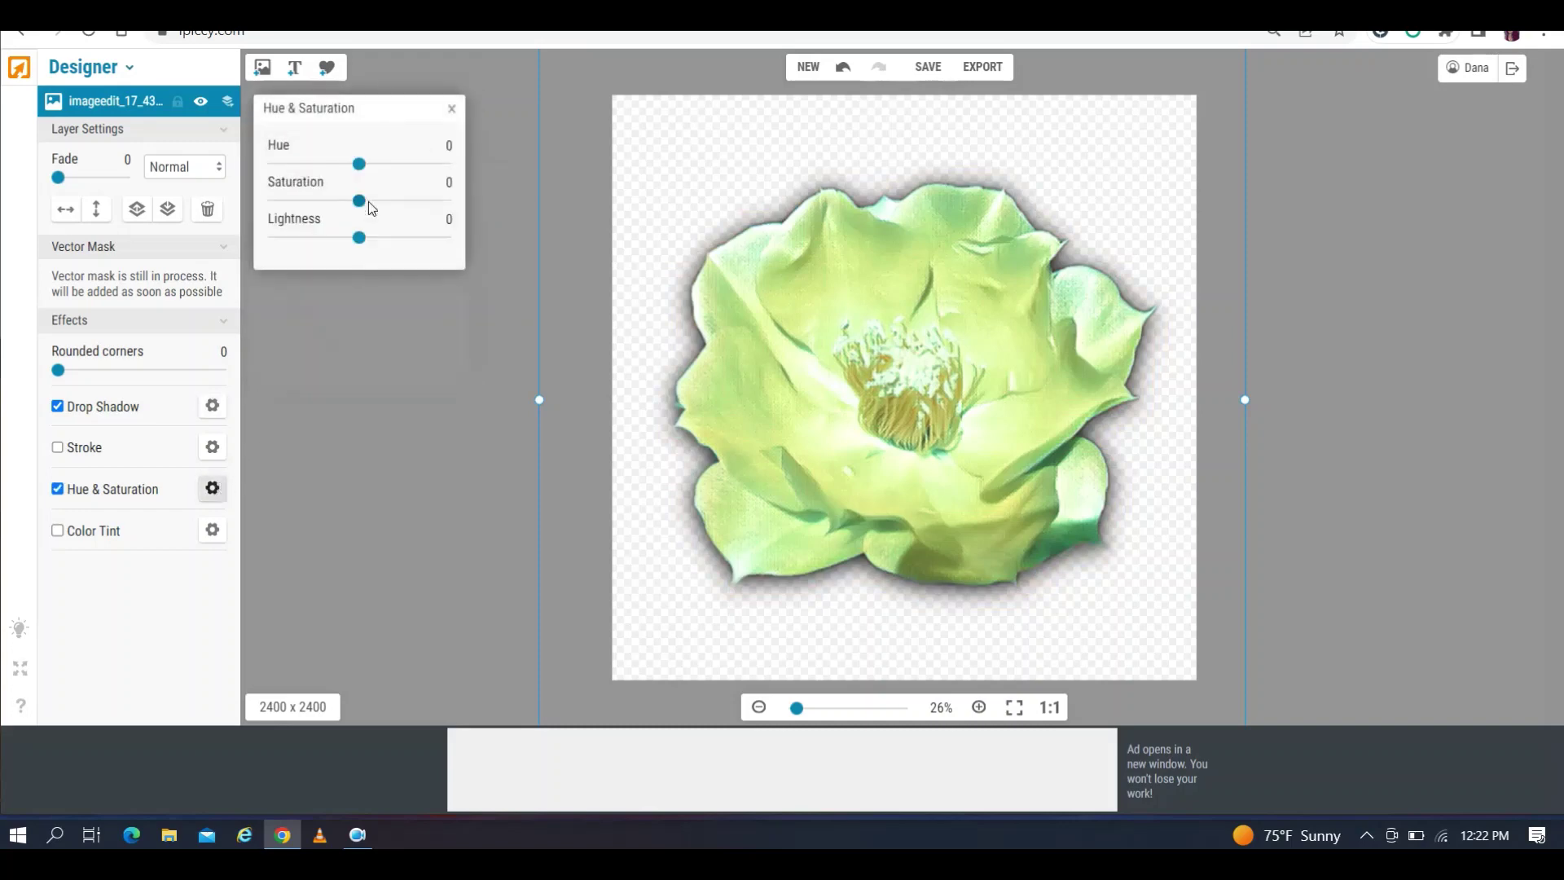
pyautogui.moveTo(359, 164); pyautogui.dragTo(358, 238)
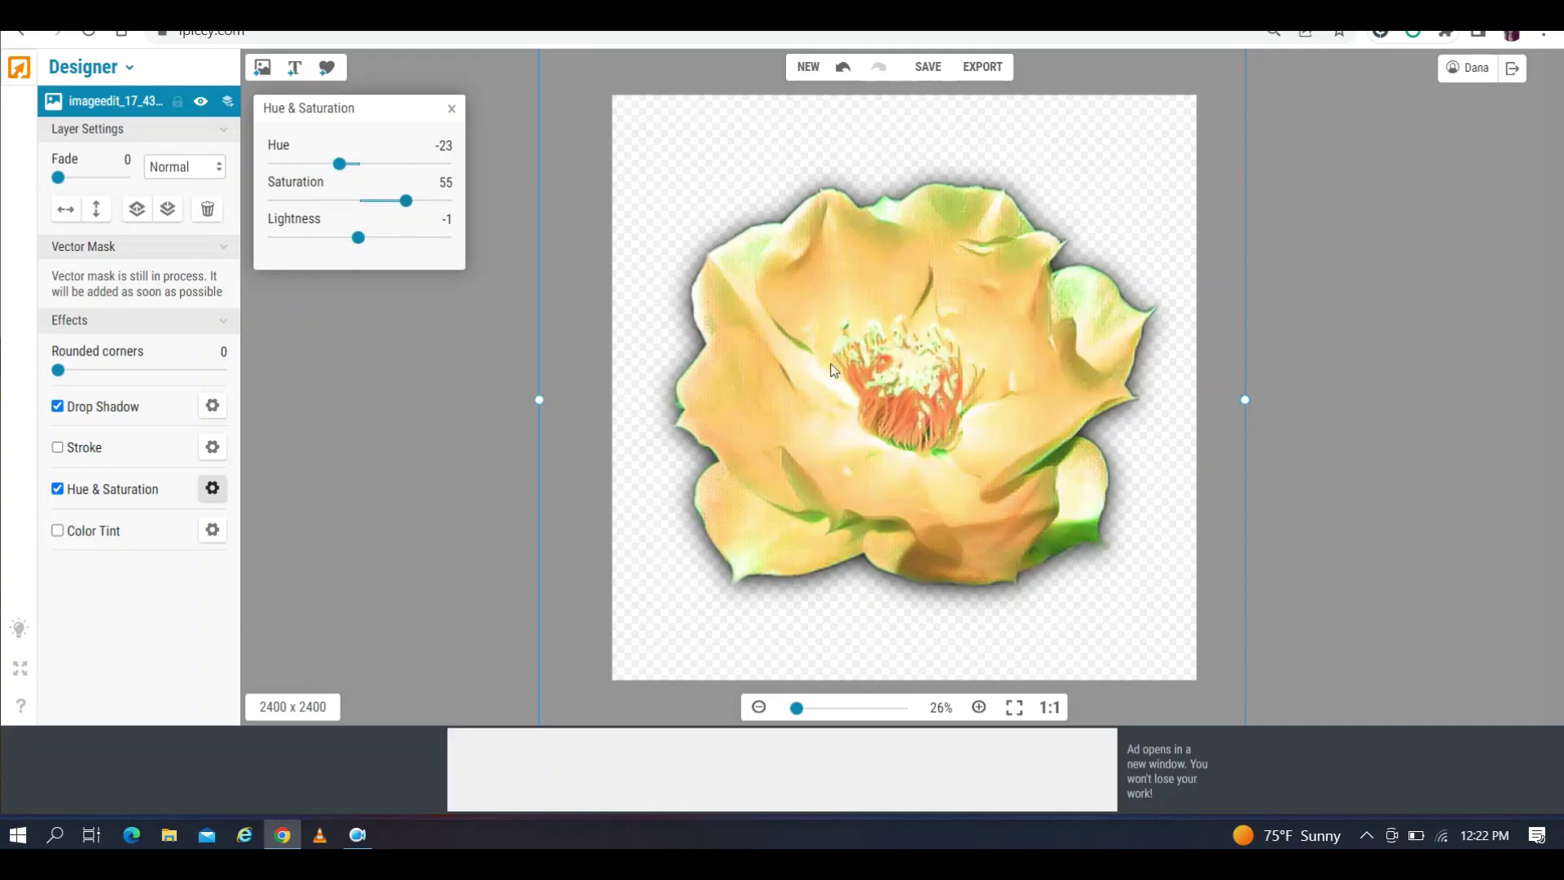
pyautogui.click(451, 379)
pyautogui.click(715, 401)
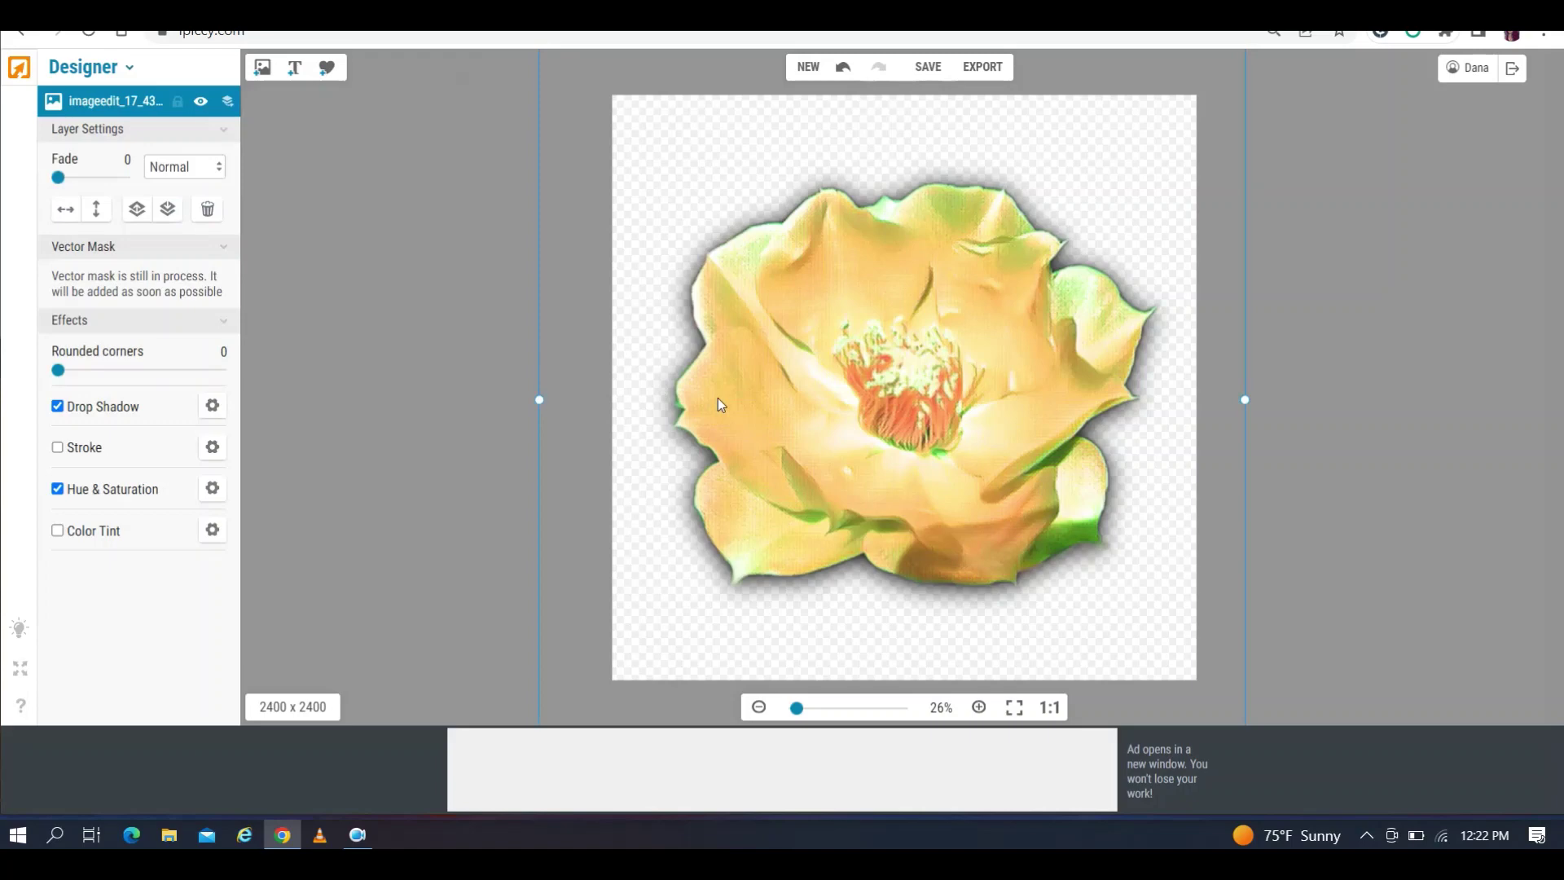
# Enable Color Tint on the flower and set the tint color to red #ff0000
pyautogui.click(212, 529)
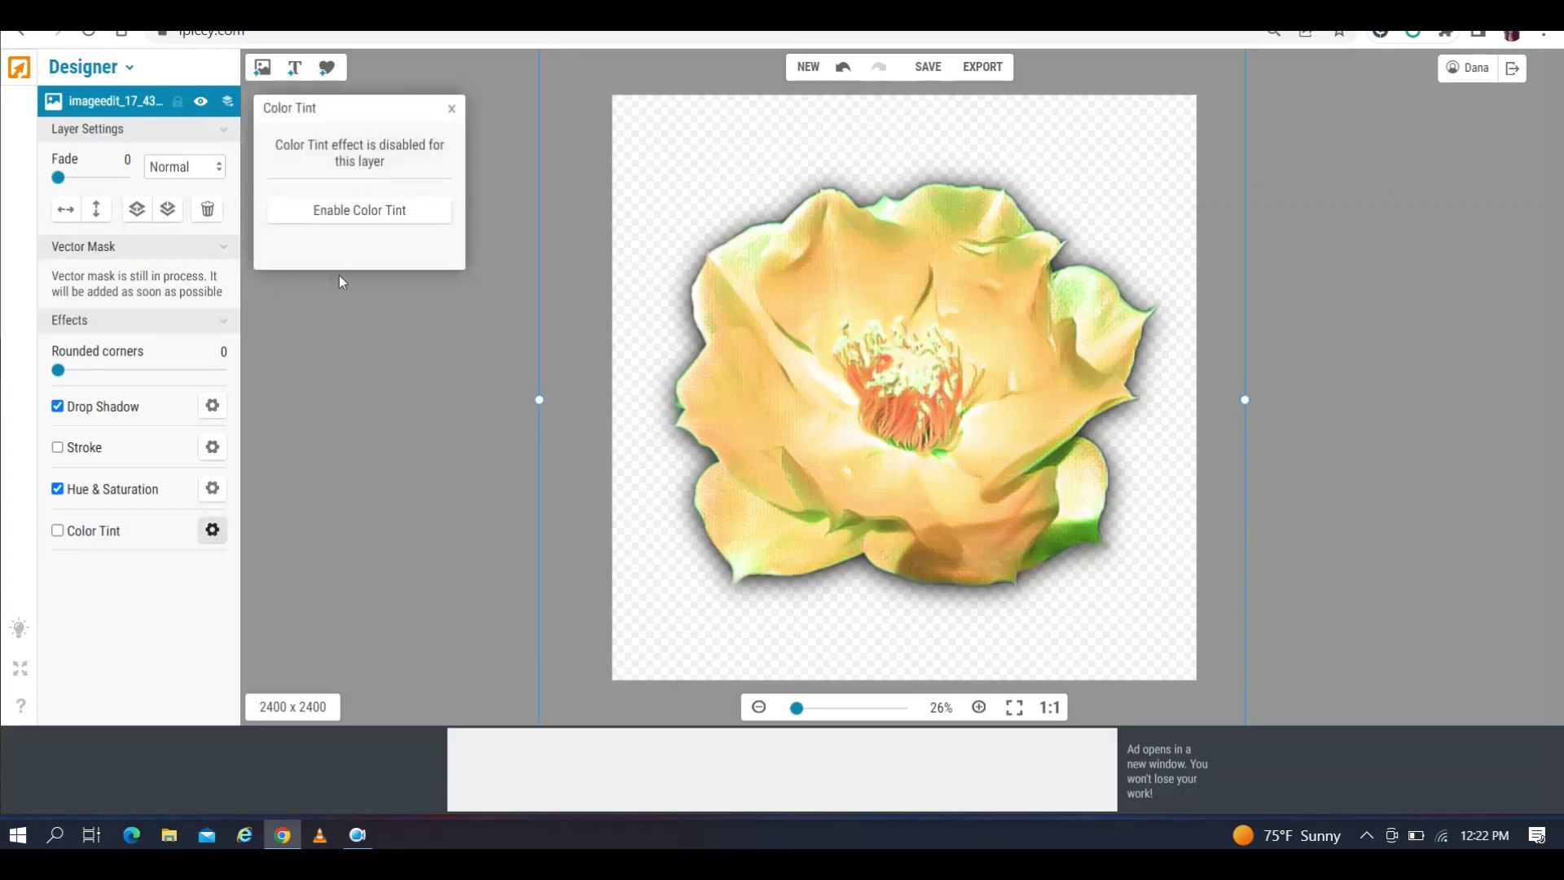
pyautogui.click(364, 212)
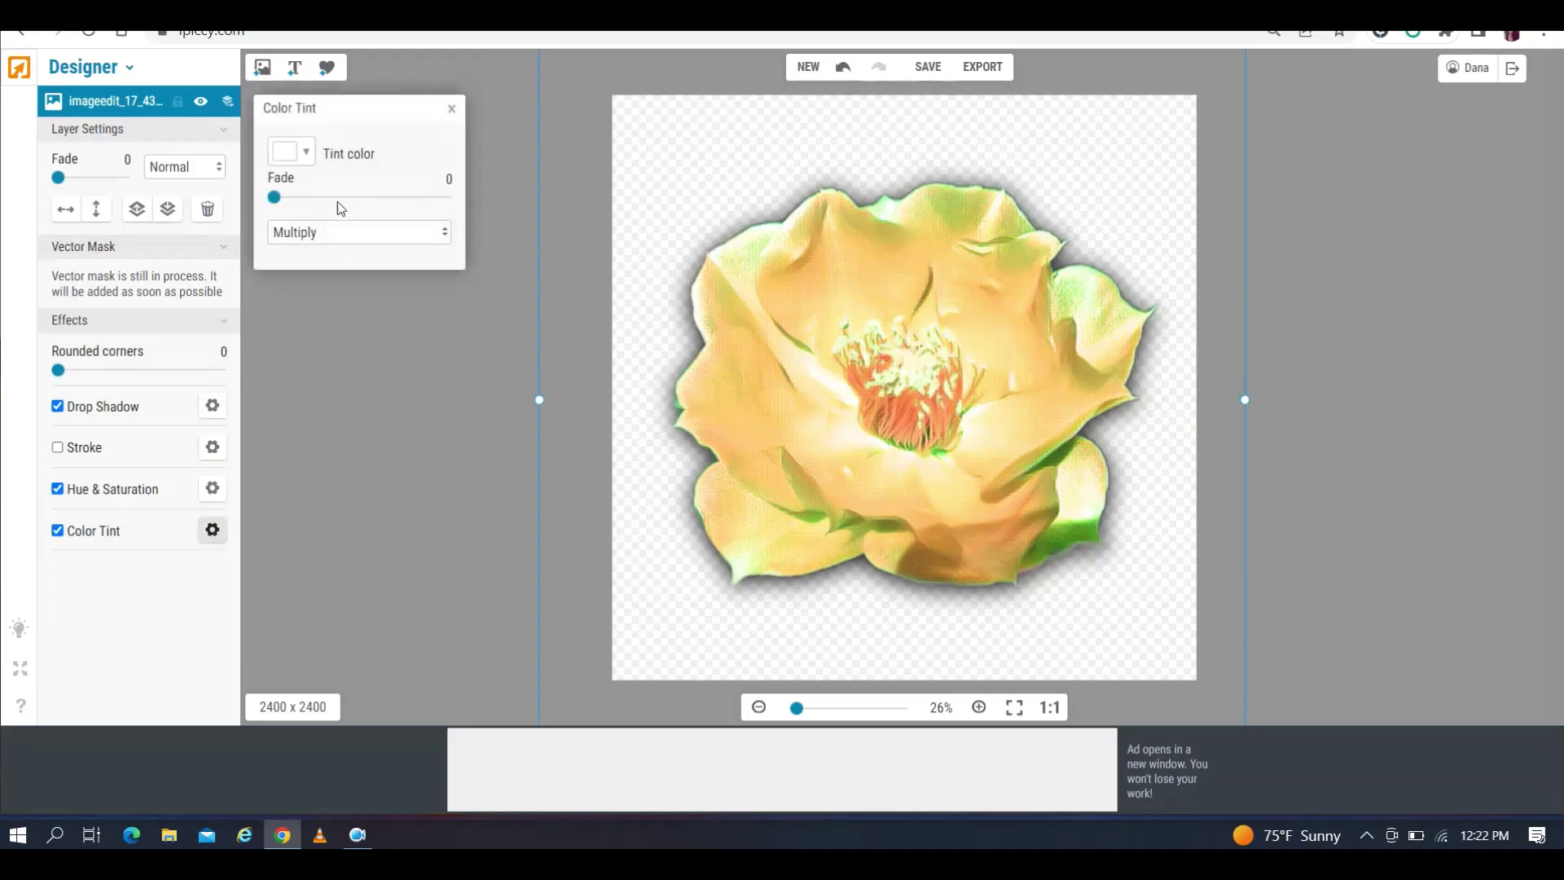
pyautogui.click(303, 146)
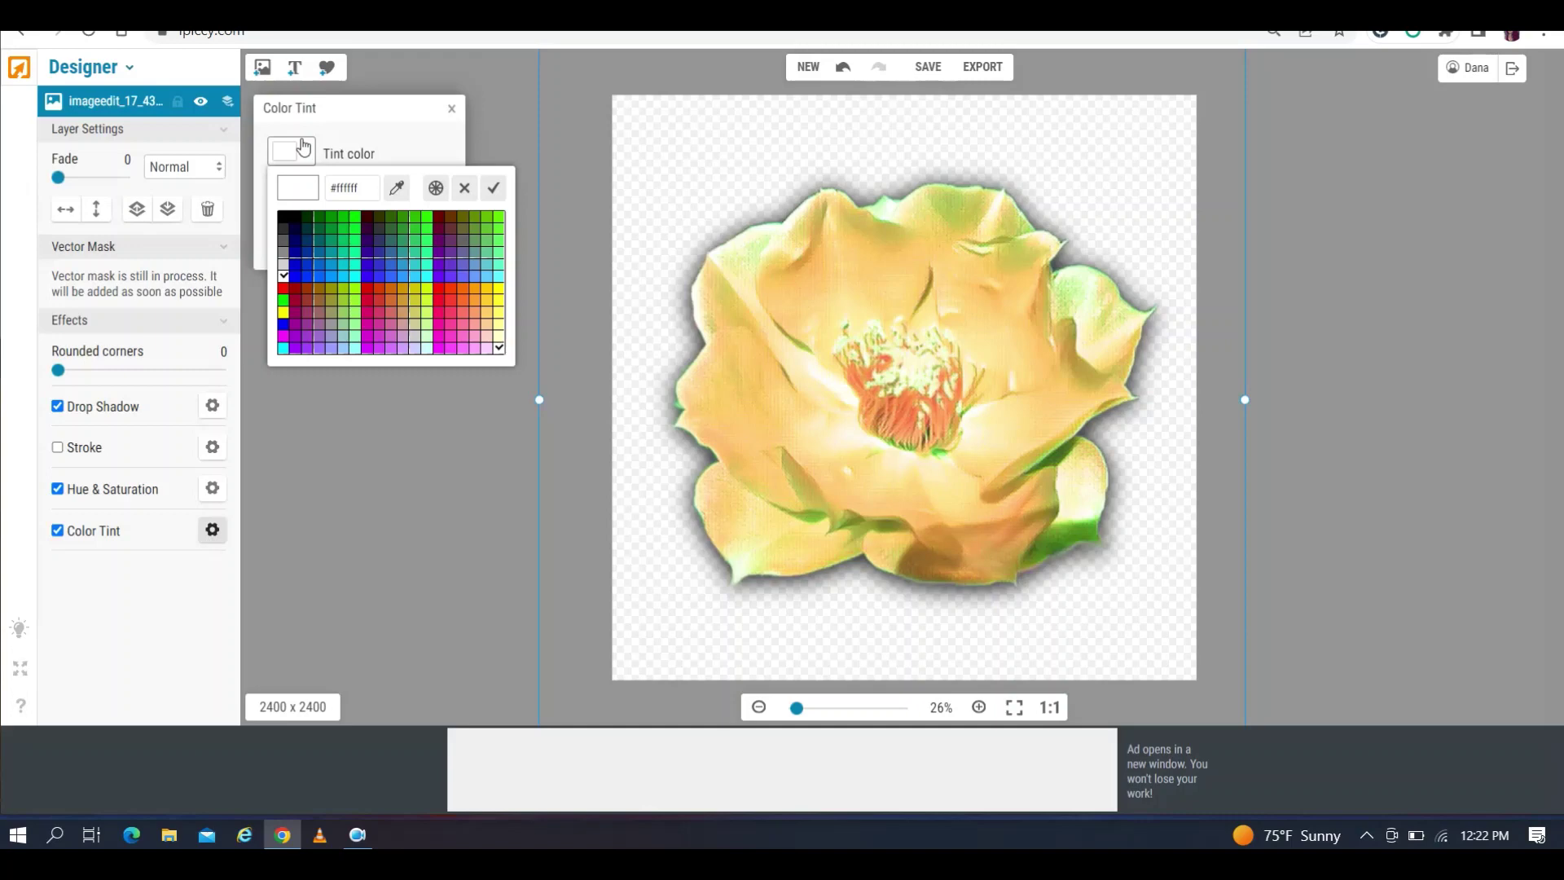
pyautogui.click(438, 289)
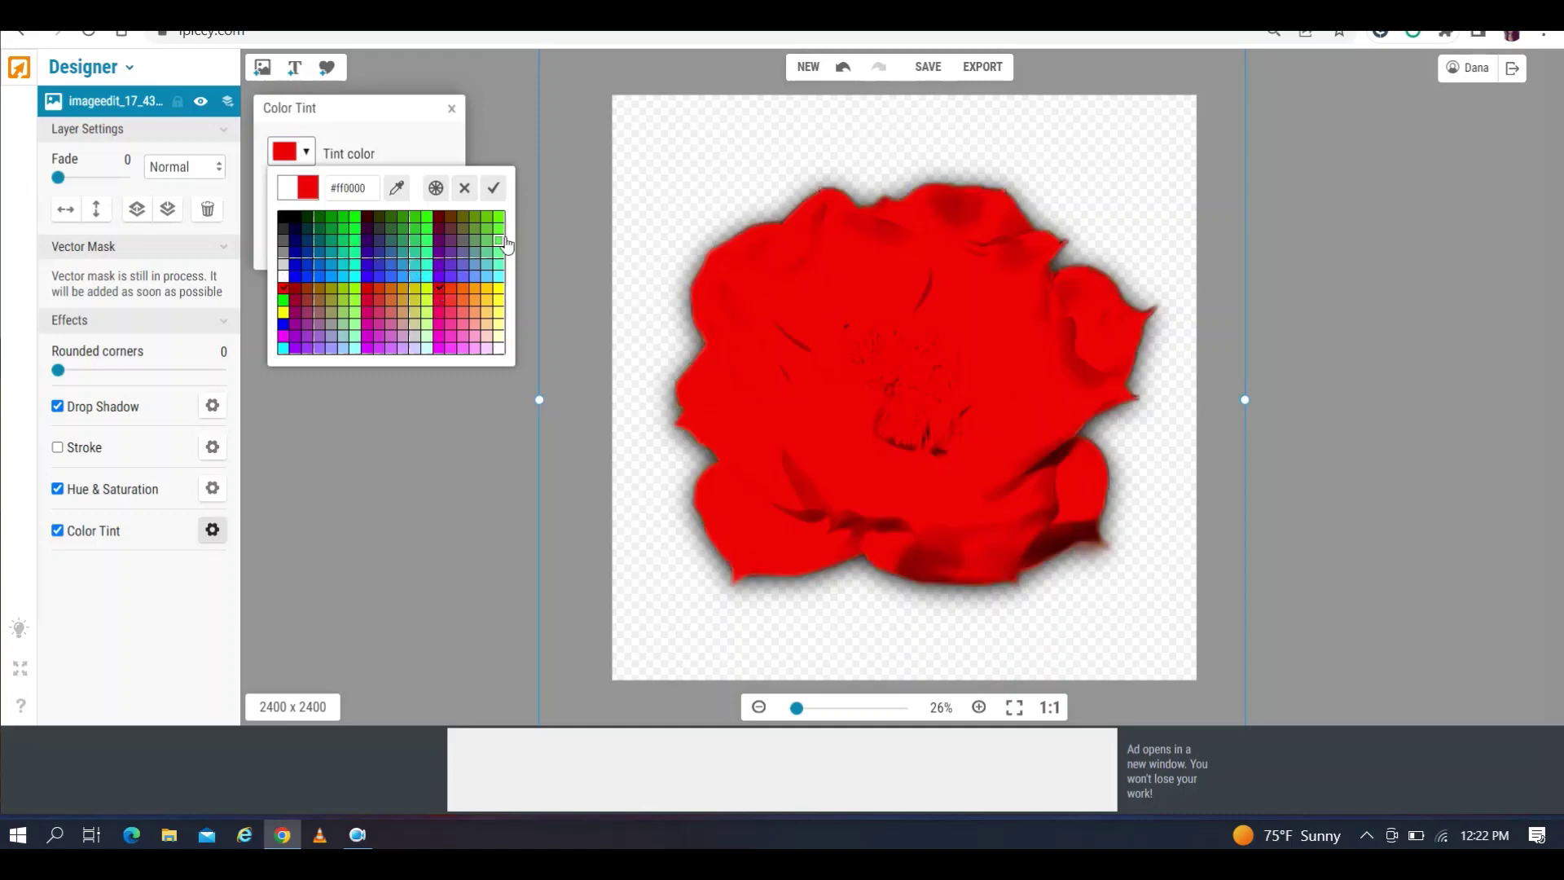
pyautogui.click(496, 190)
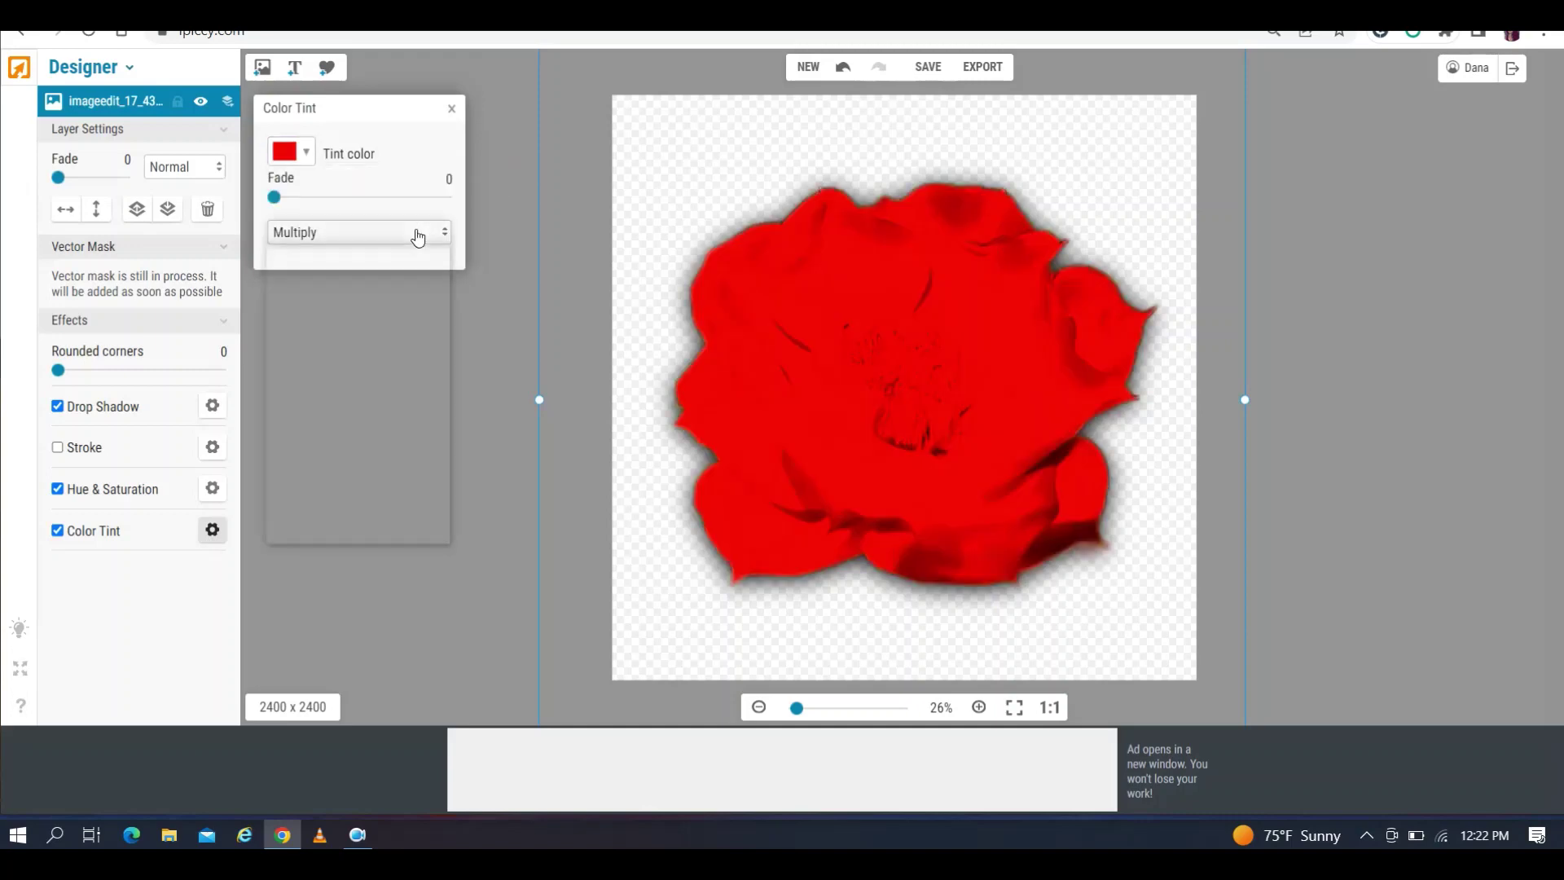
# Try the Darken, Lighten, Screen, Color Dodge and Overlay blend modes for the red tint on the flower
pyautogui.click(418, 233)
pyautogui.click(404, 269)
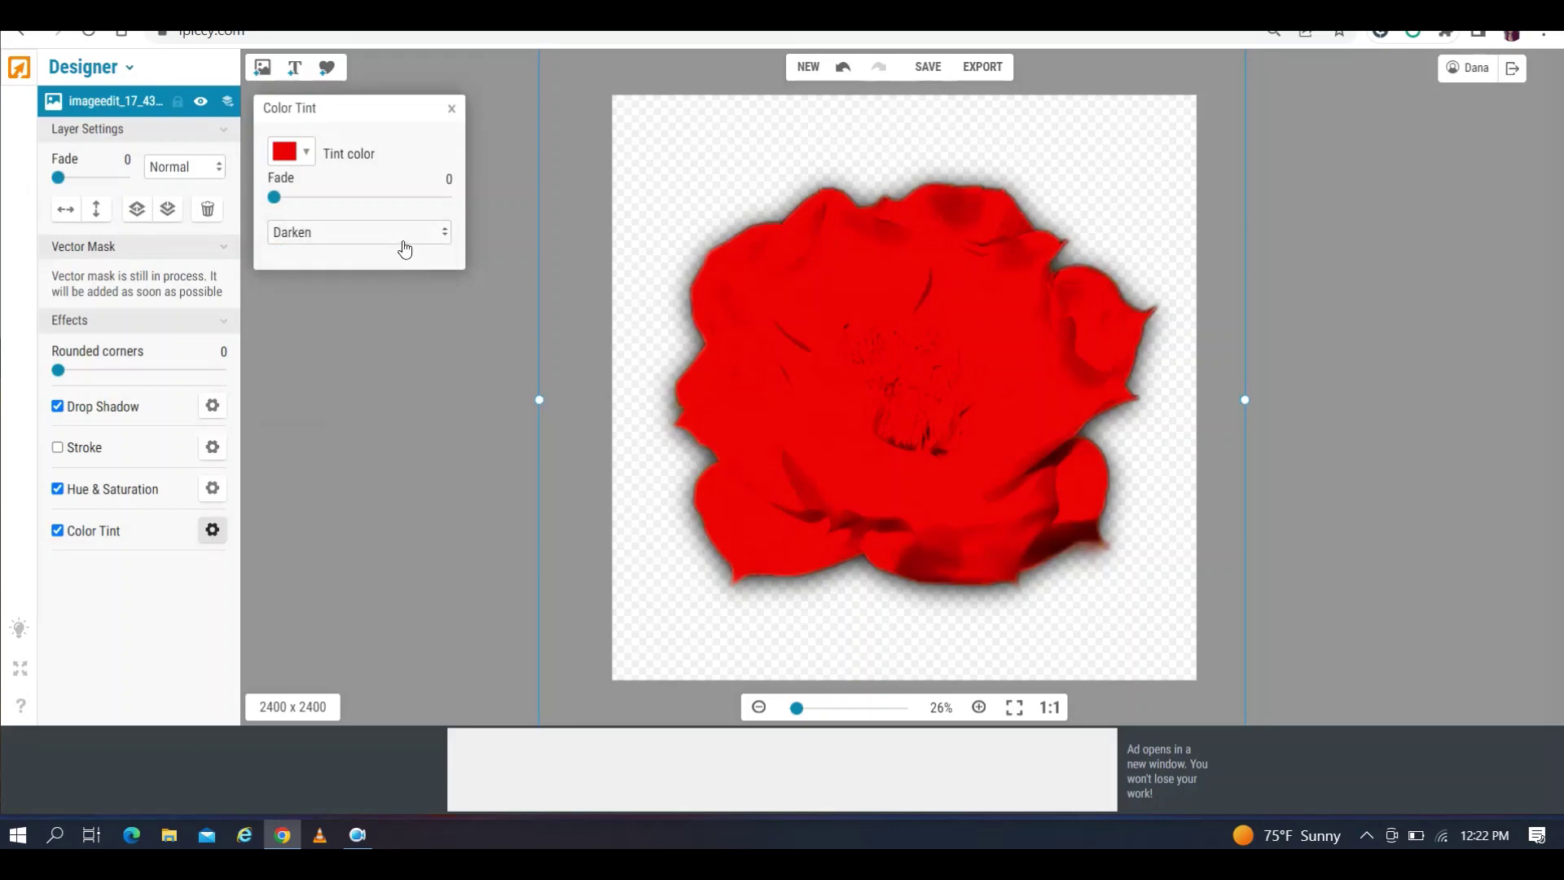
pyautogui.click(403, 238)
pyautogui.click(393, 326)
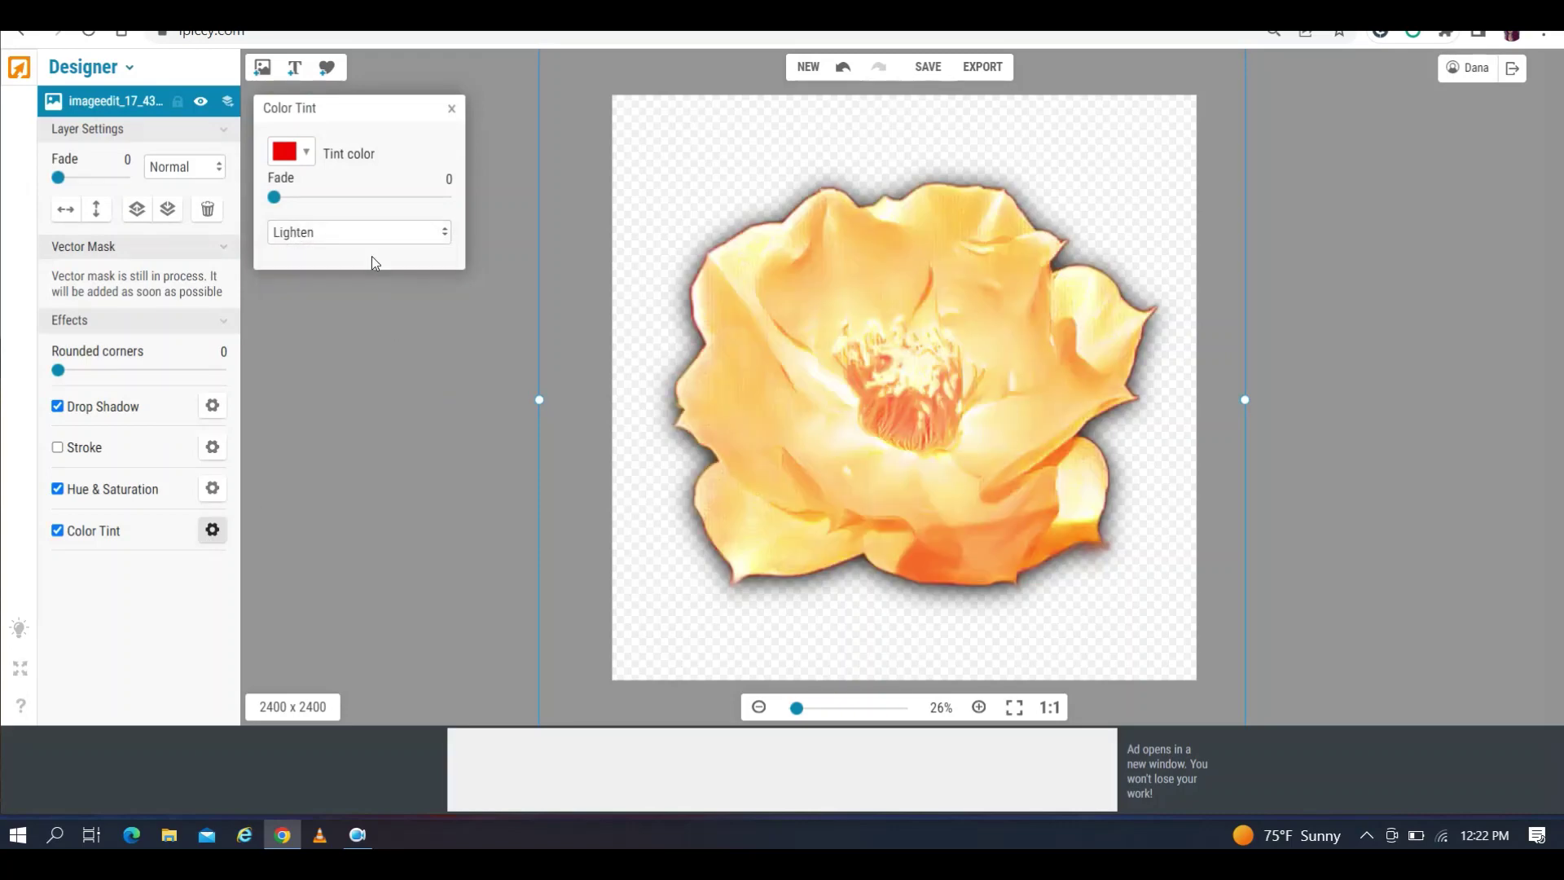
pyautogui.click(372, 233)
pyautogui.click(365, 341)
pyautogui.click(338, 237)
pyautogui.press('Escape')
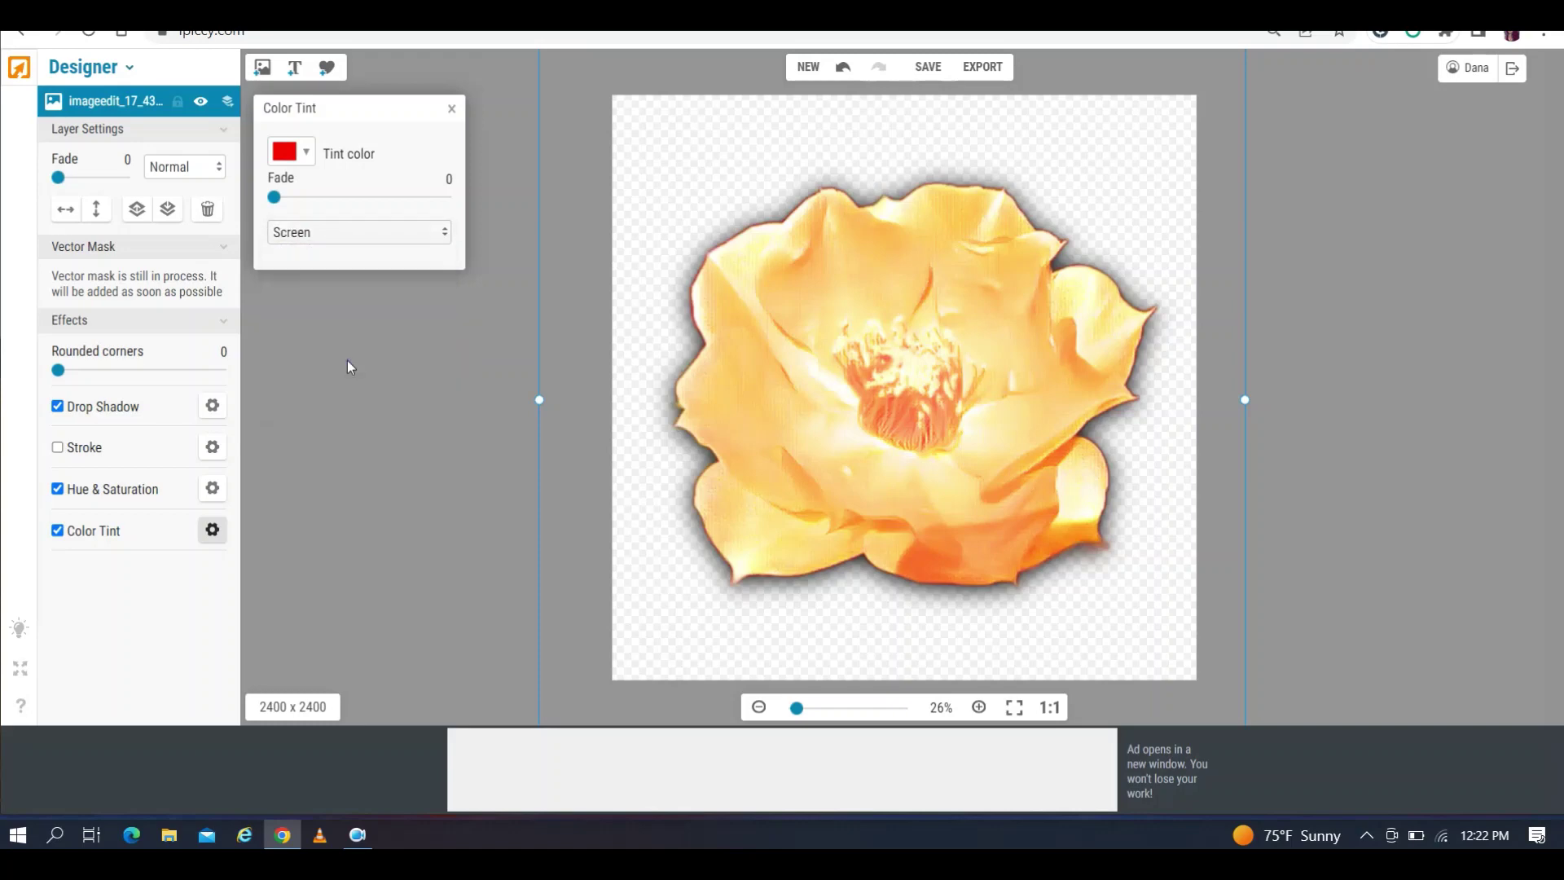
pyautogui.press('Down')
pyautogui.click(339, 233)
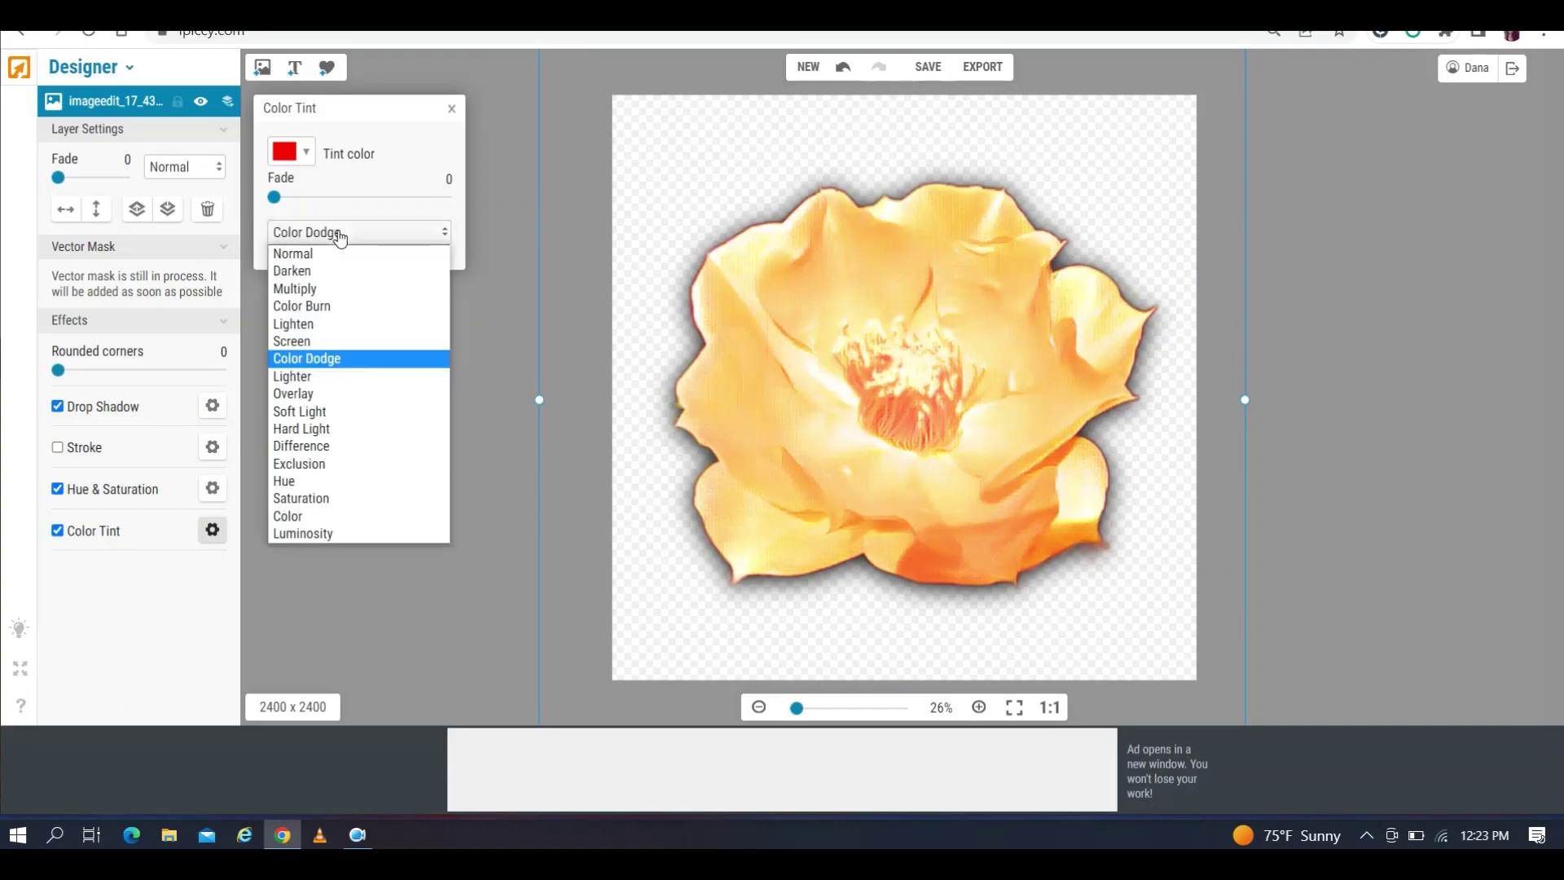
pyautogui.click(339, 393)
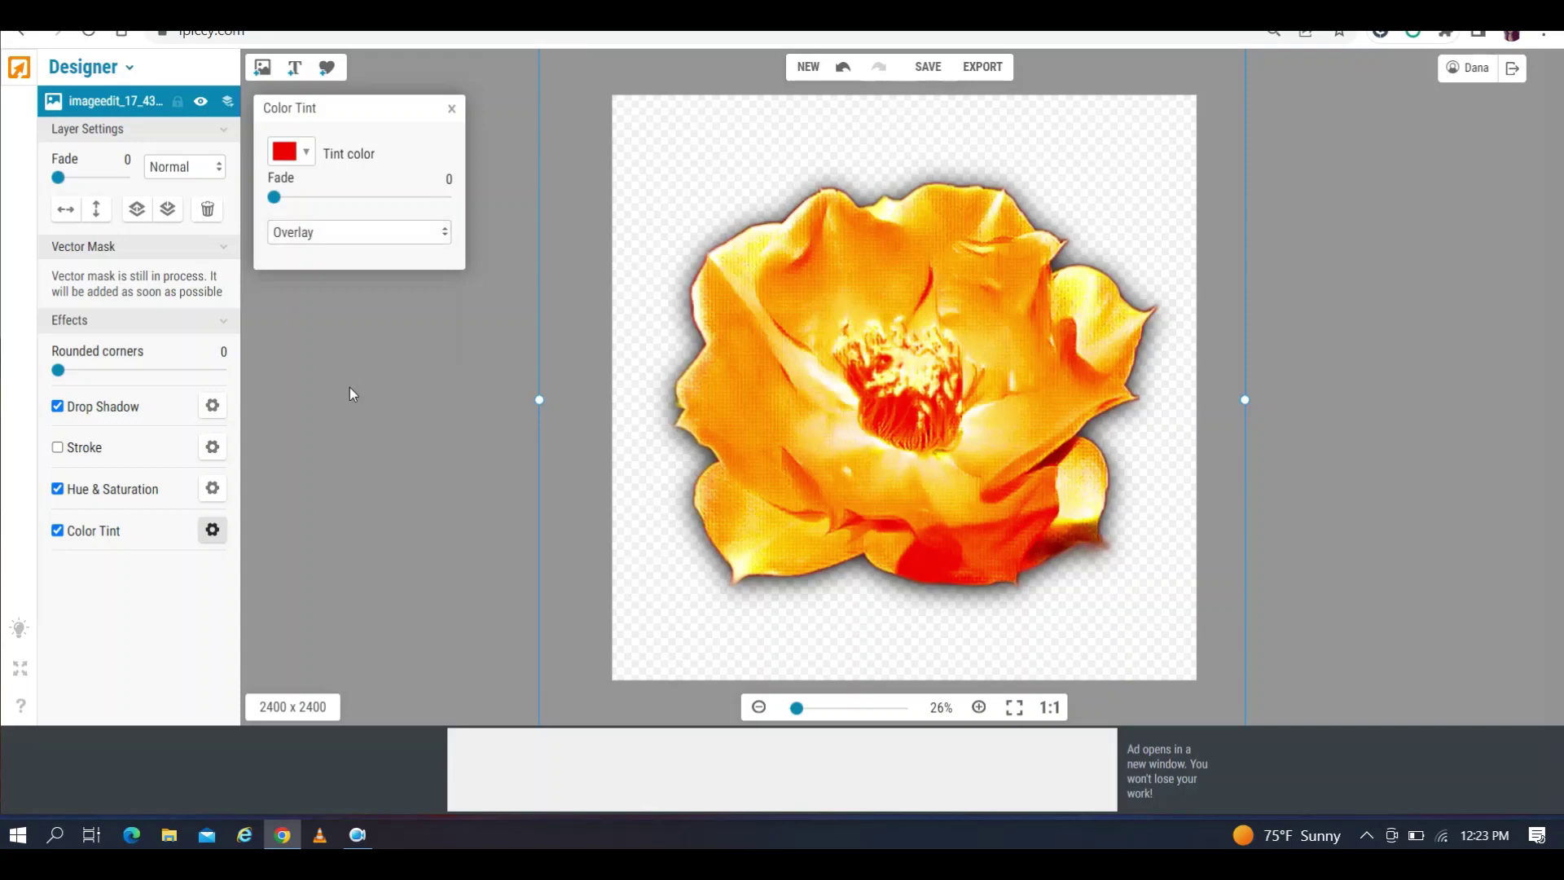
# Try the Soft Light, Difference and Hue blend modes for the flower's red tint
pyautogui.click(333, 241)
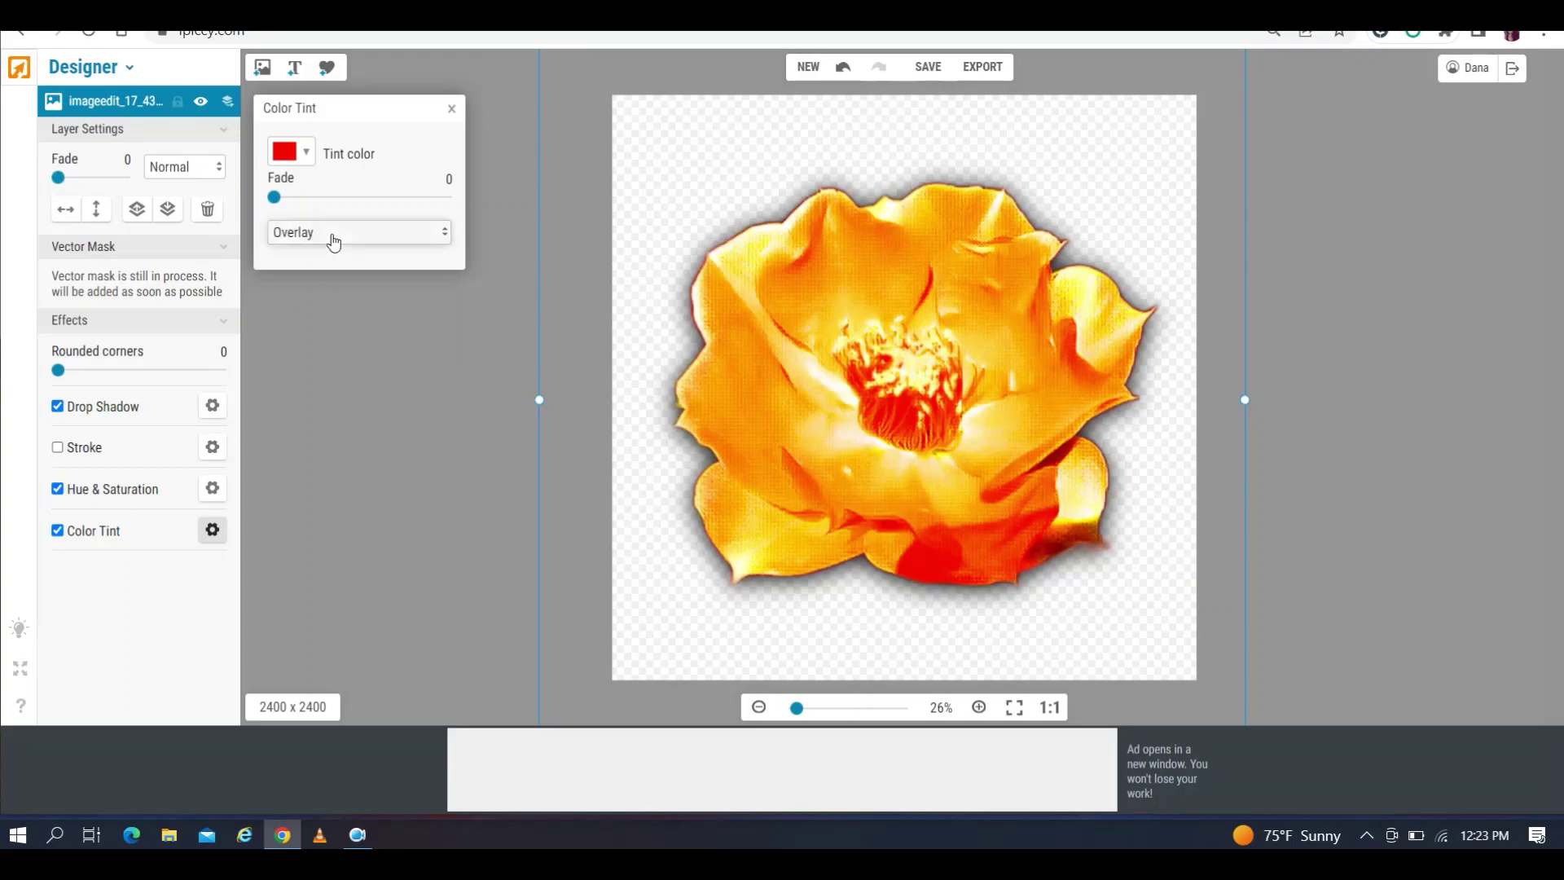
pyautogui.click(325, 412)
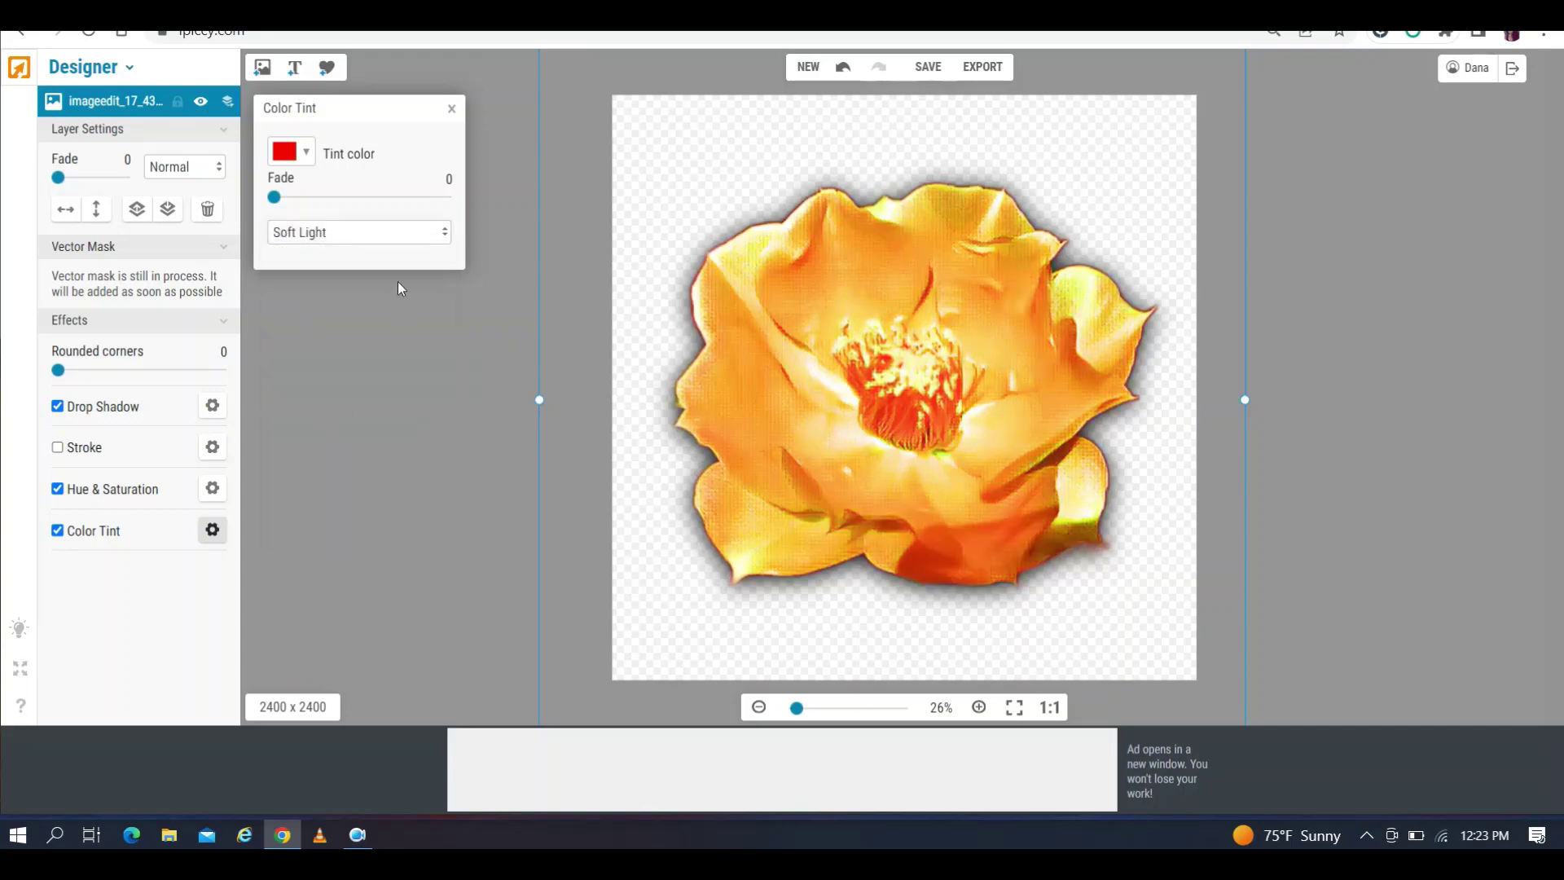
pyautogui.click(382, 233)
pyautogui.click(378, 447)
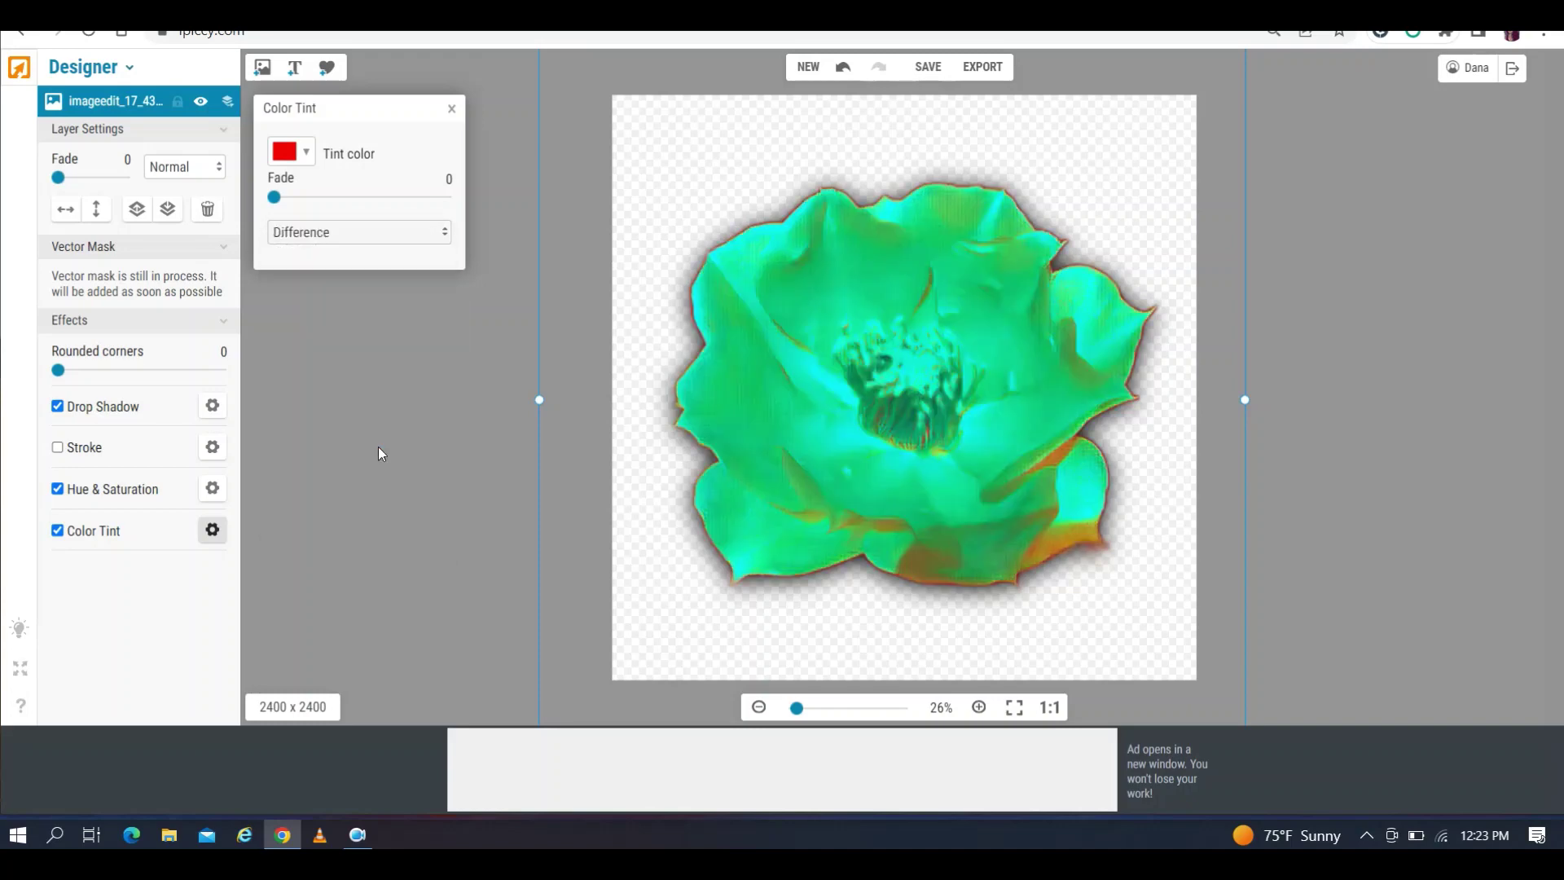
pyautogui.click(342, 233)
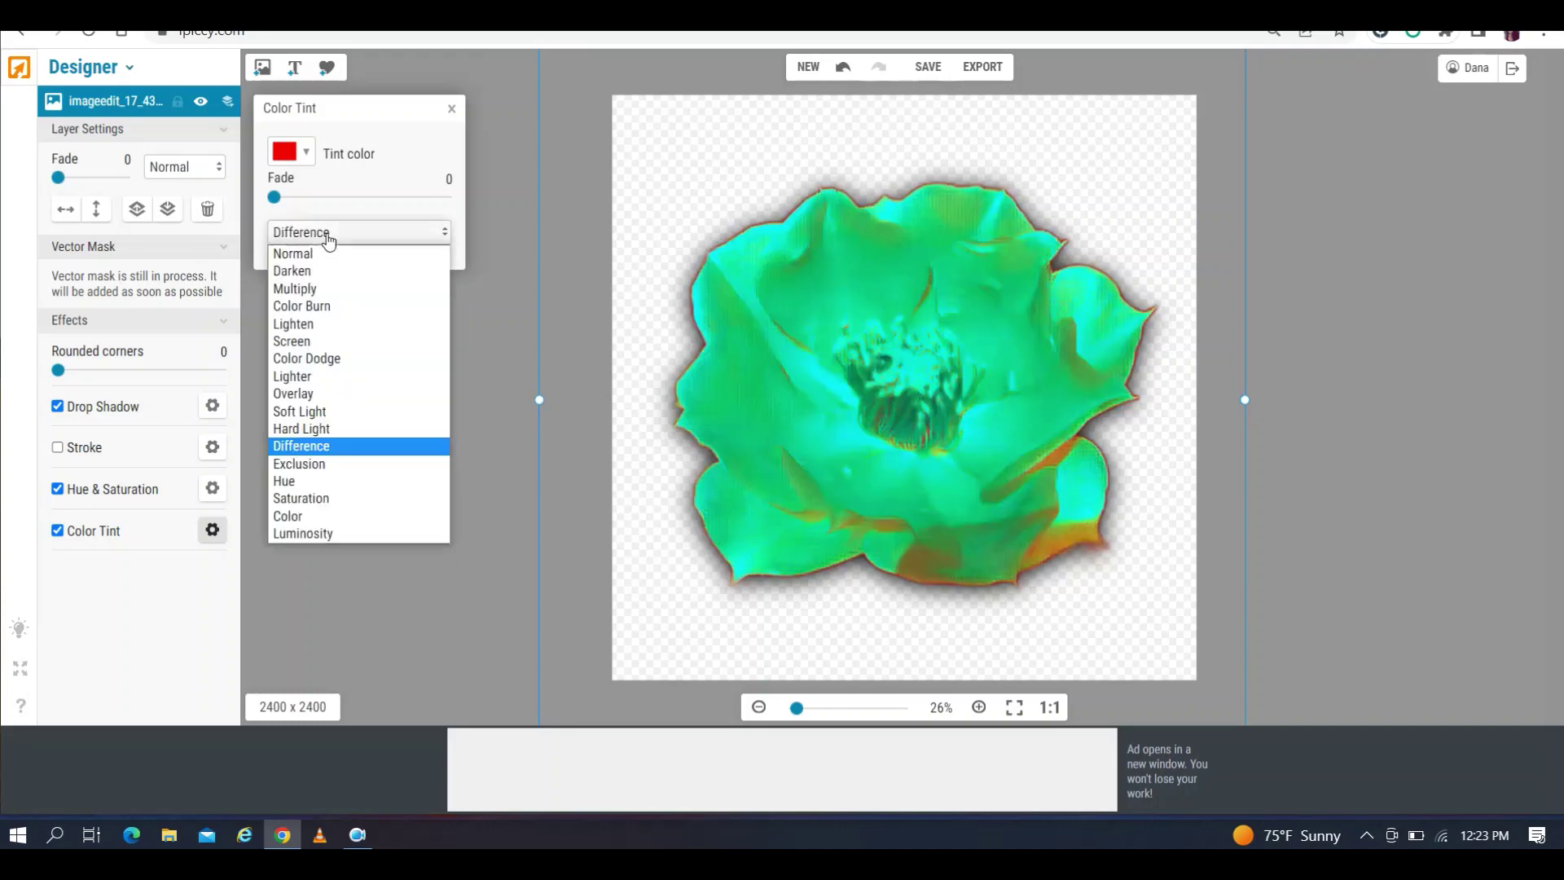
pyautogui.click(344, 479)
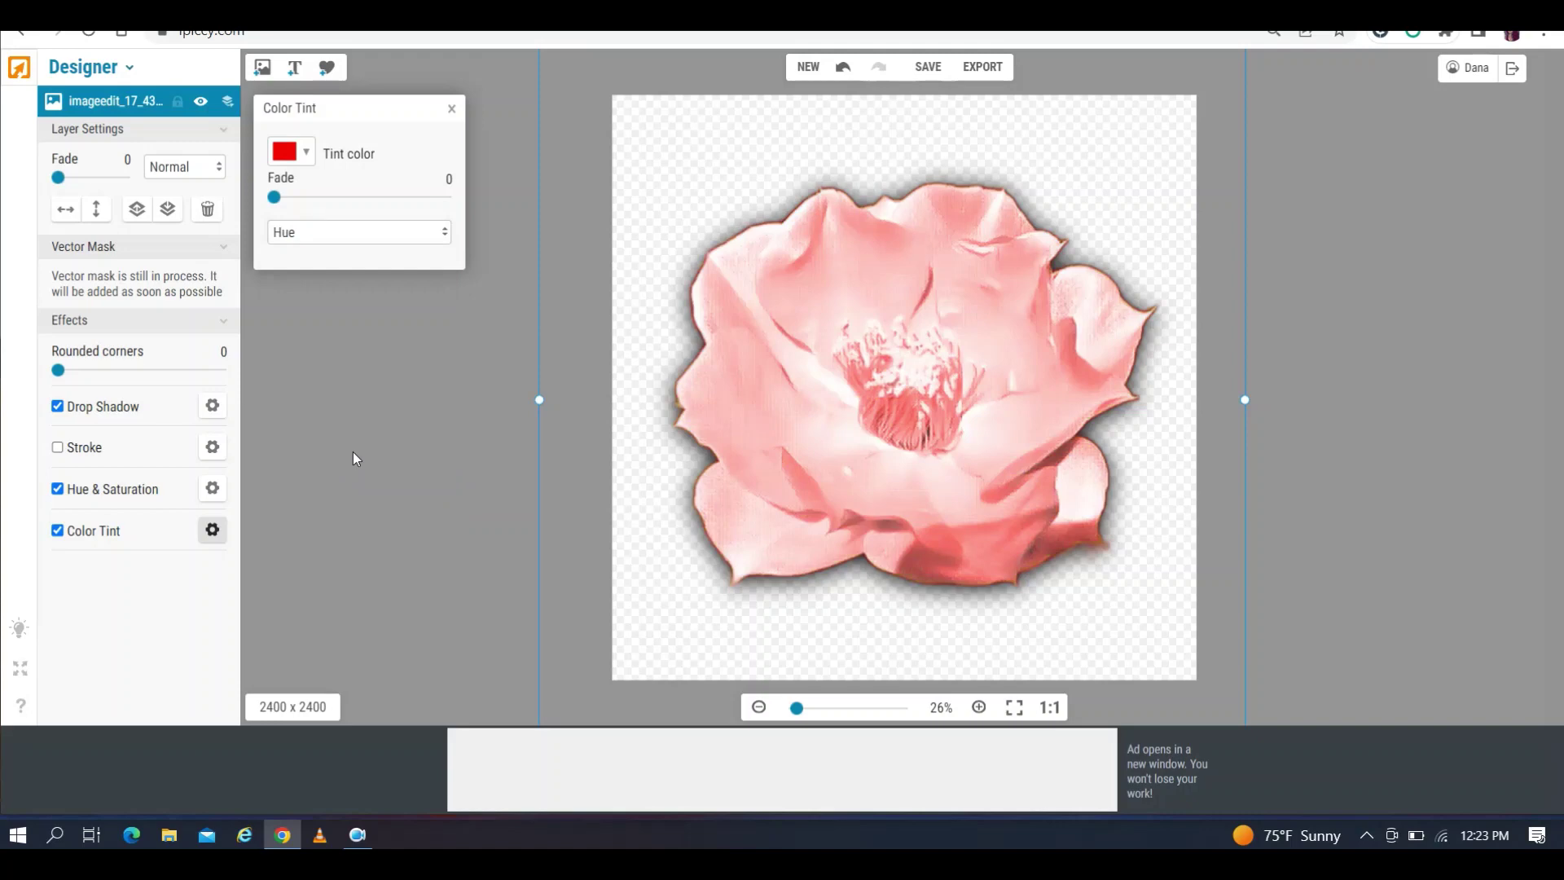
# Close the tint settings, disable Color Tint on the flower and deselect the layer
pyautogui.click(451, 109)
pyautogui.click(57, 531)
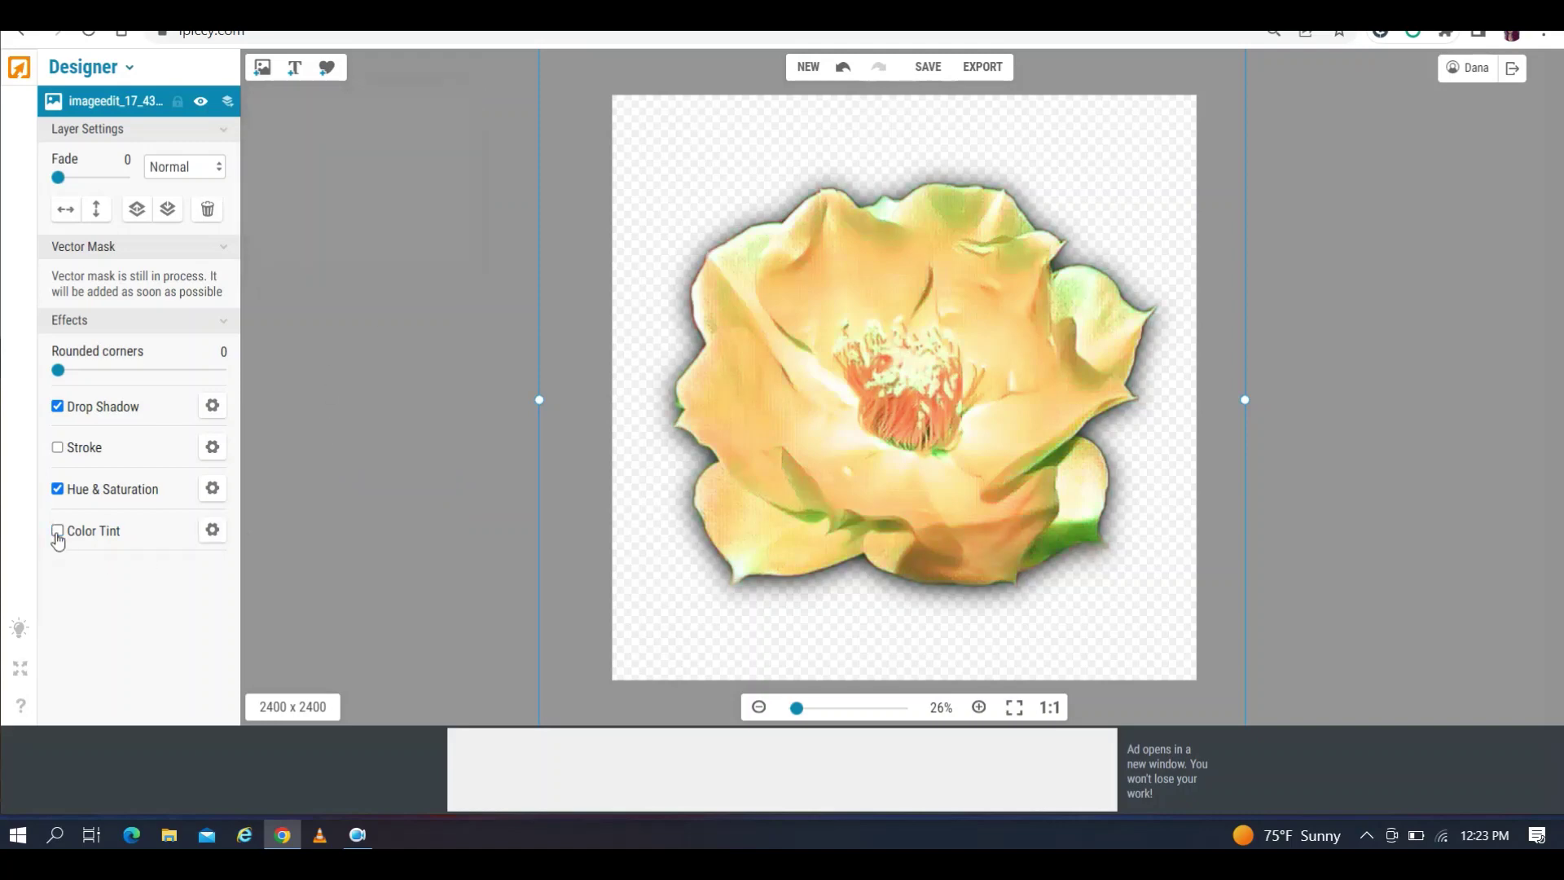
pyautogui.click(1334, 323)
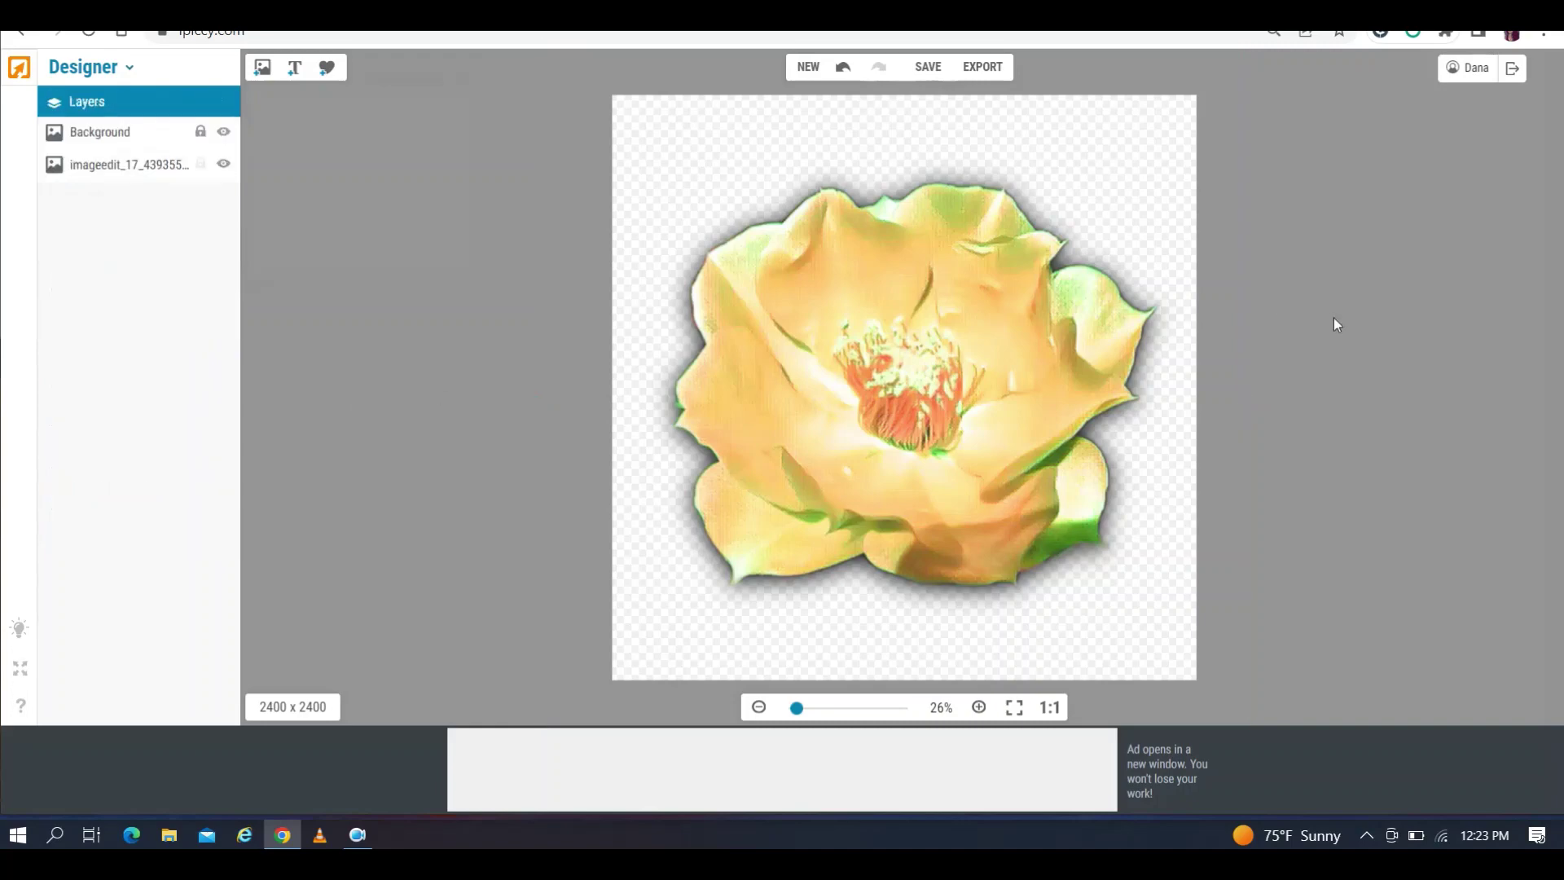
# Save the image to the computer as "cropped flower graphic" in PNG format and return to the design
pyautogui.click(927, 68)
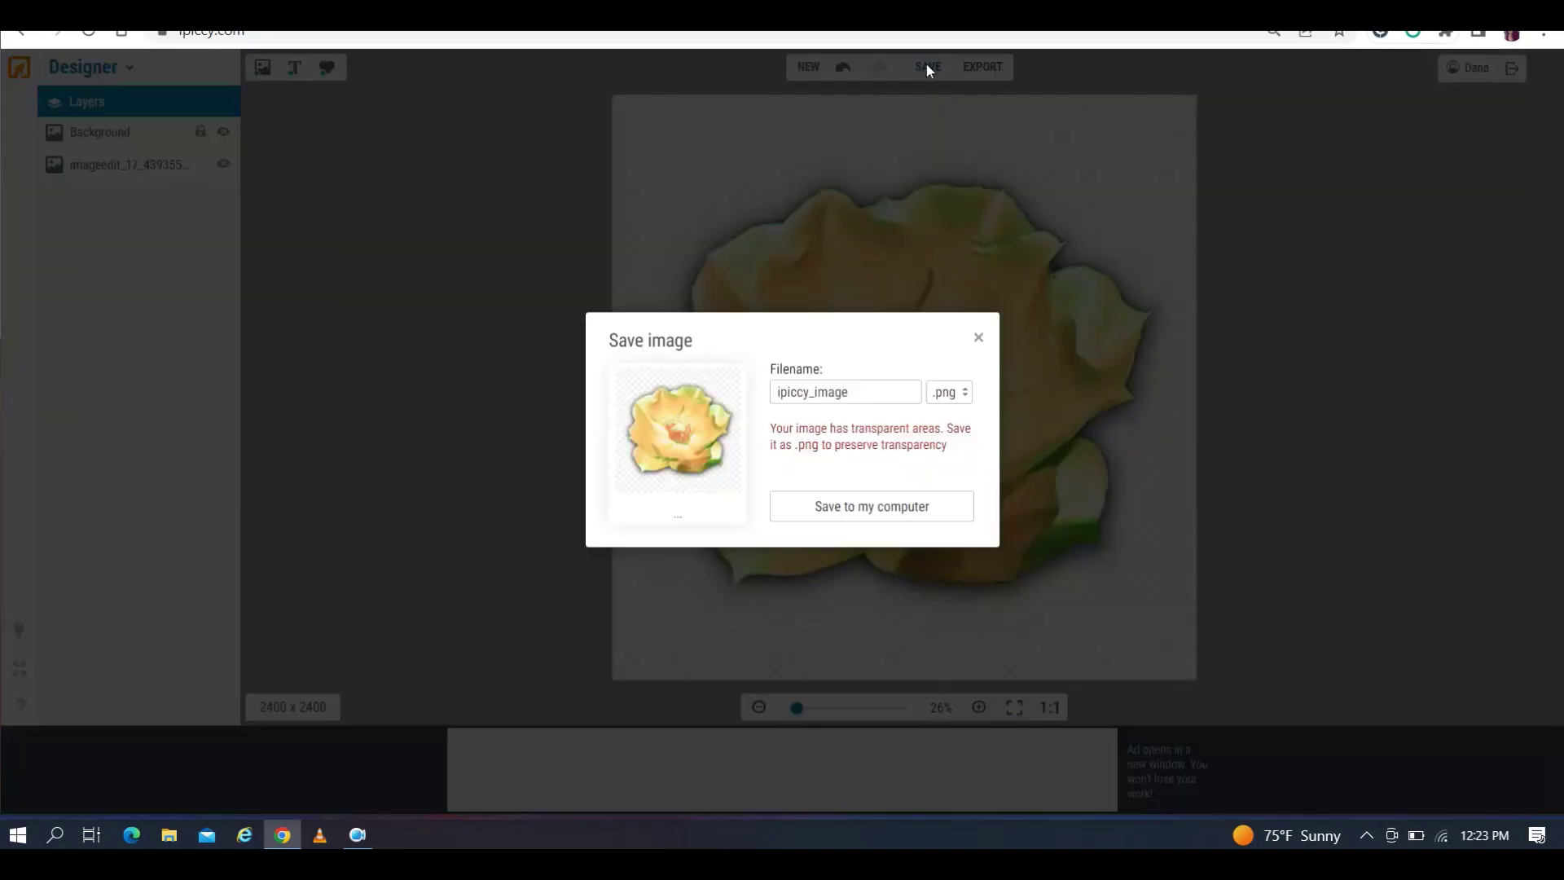
pyautogui.doubleClick(865, 393)
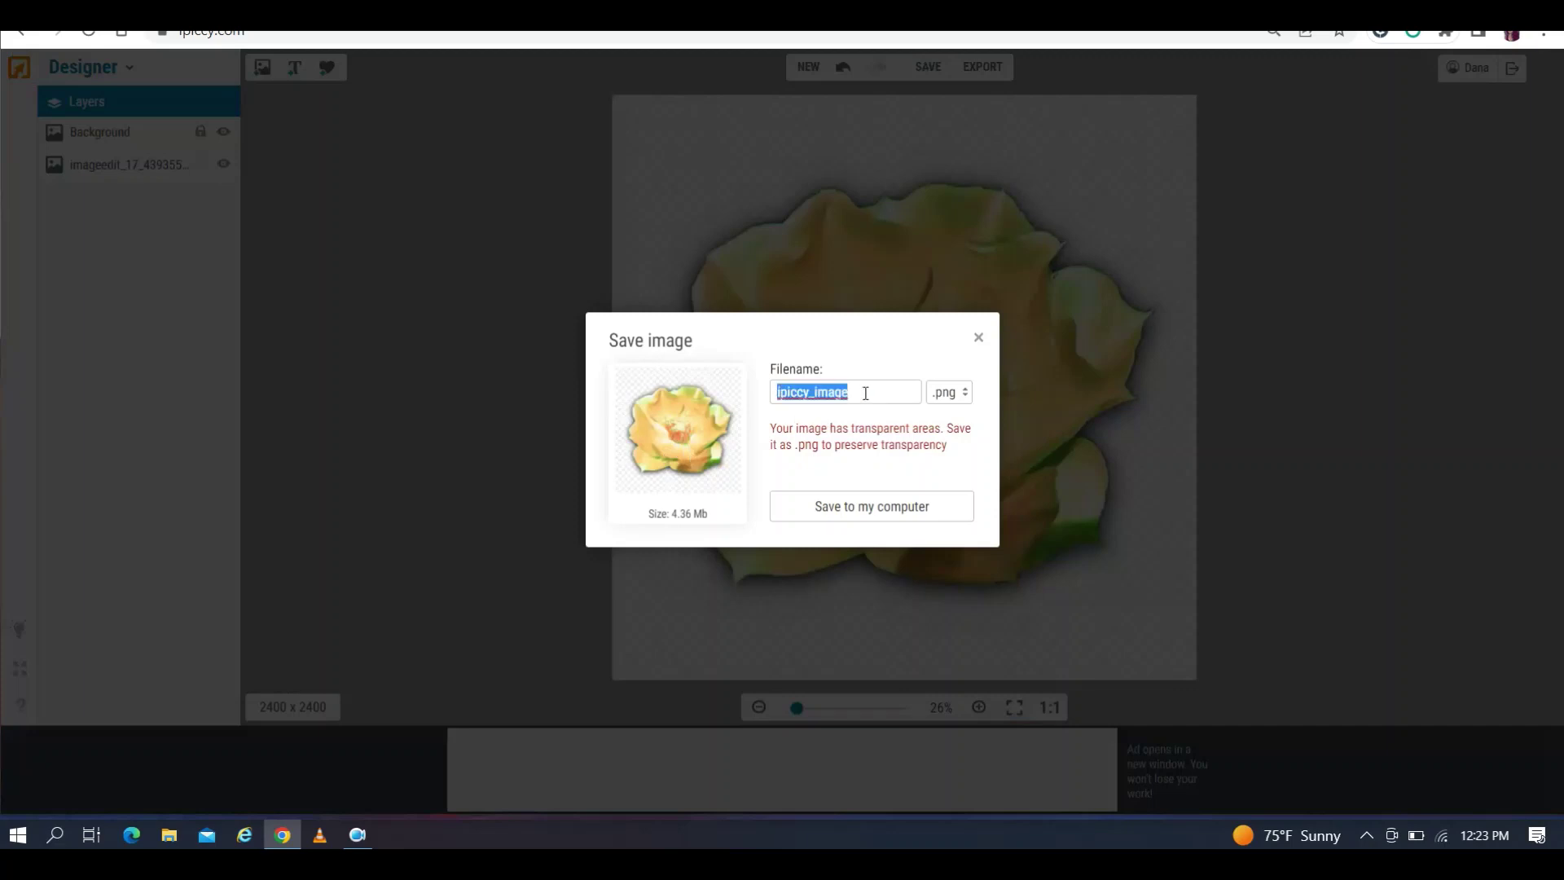
pyautogui.write('cropped flower gr')
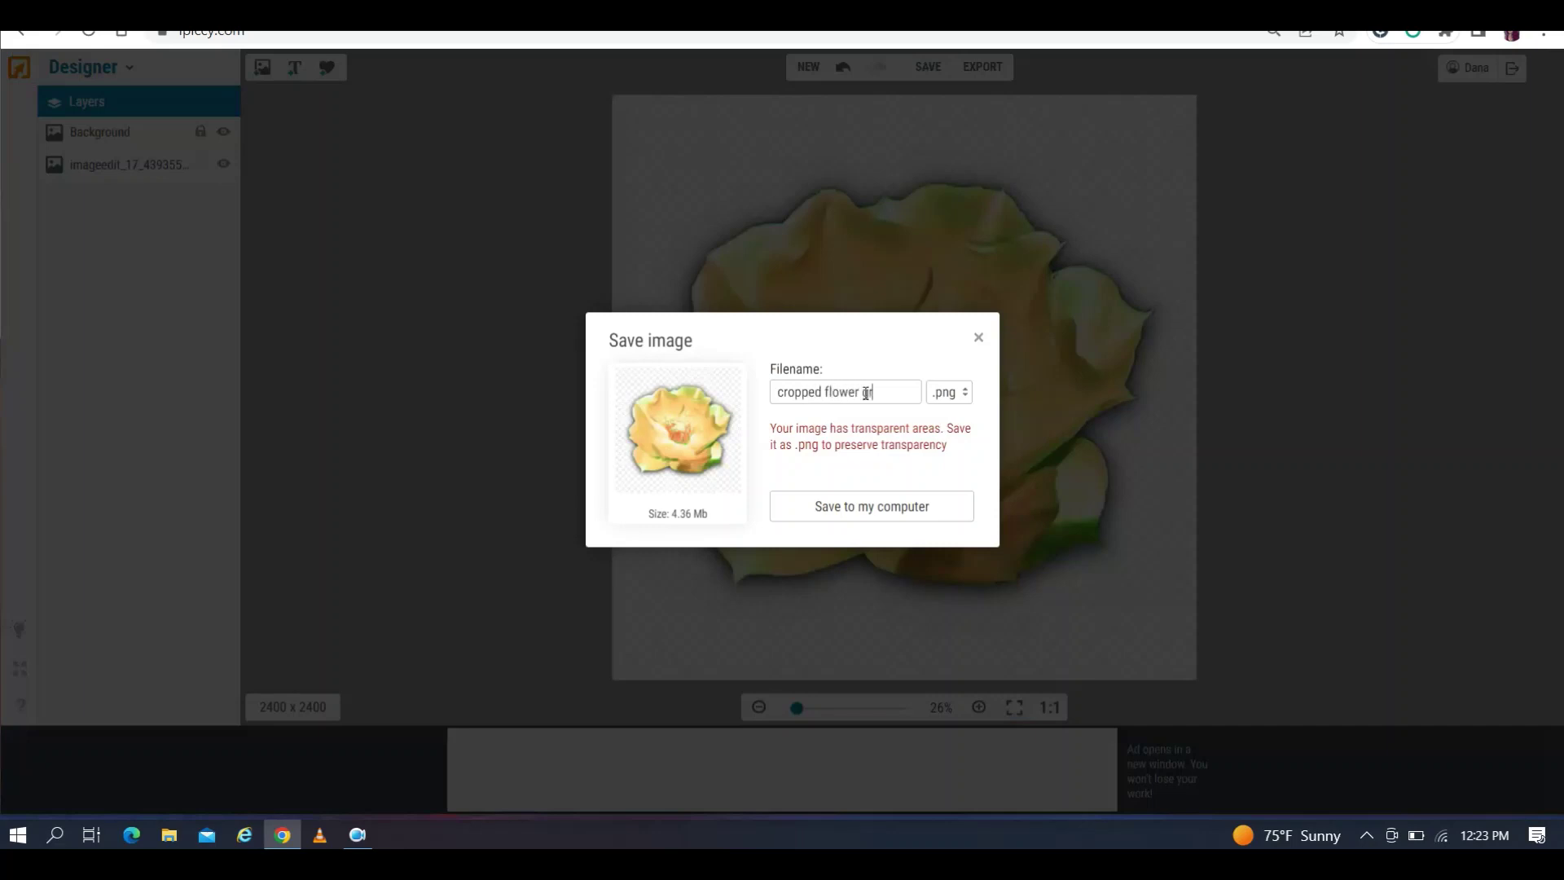
pyautogui.write('aphic')
pyautogui.click(894, 507)
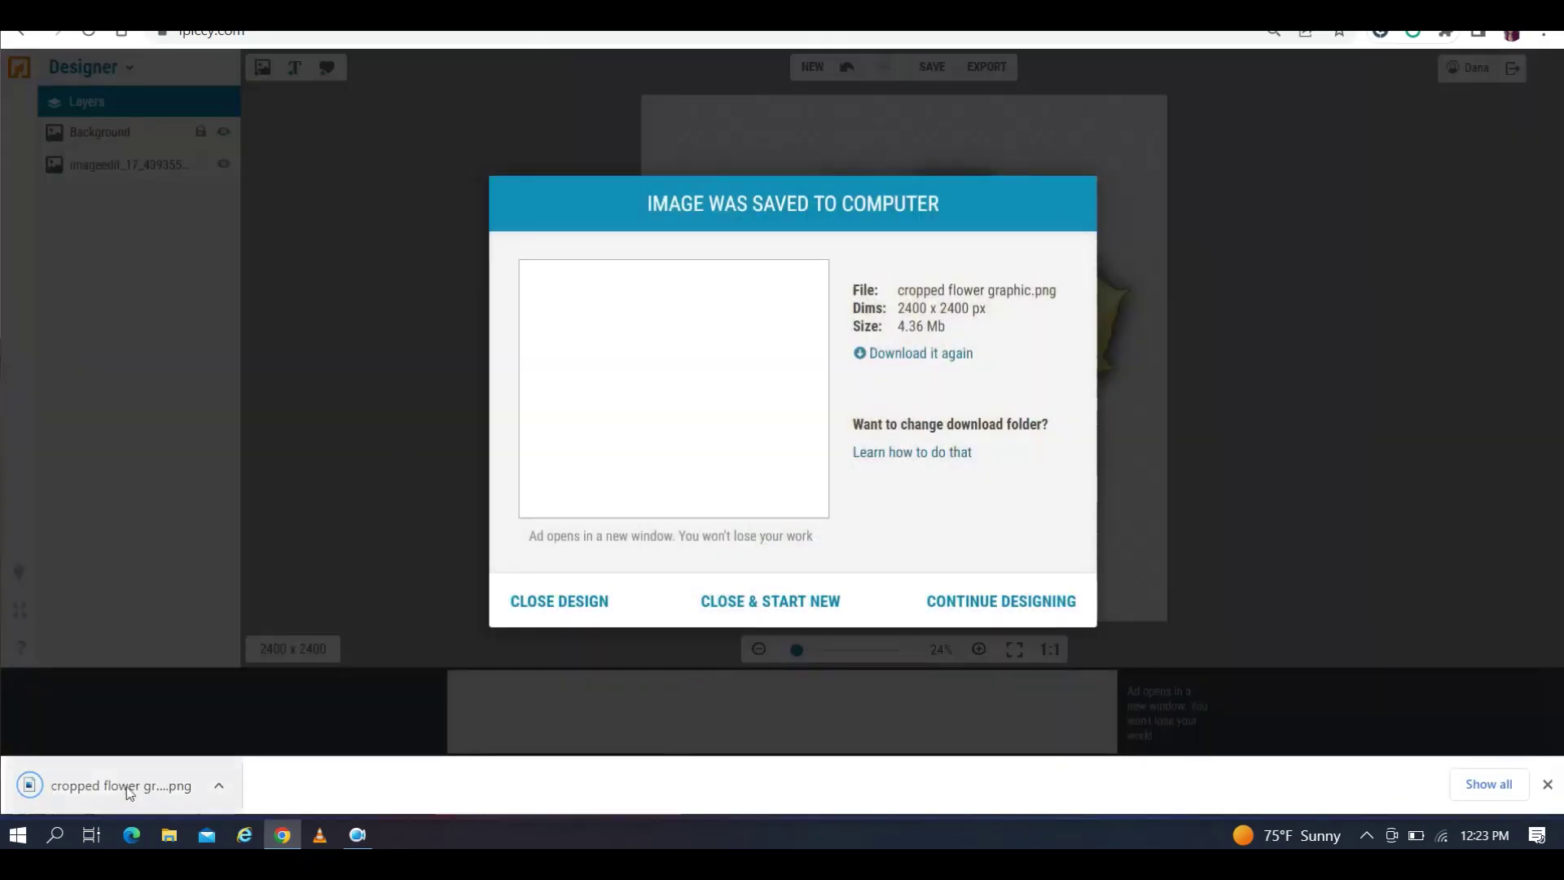
pyautogui.click(1547, 785)
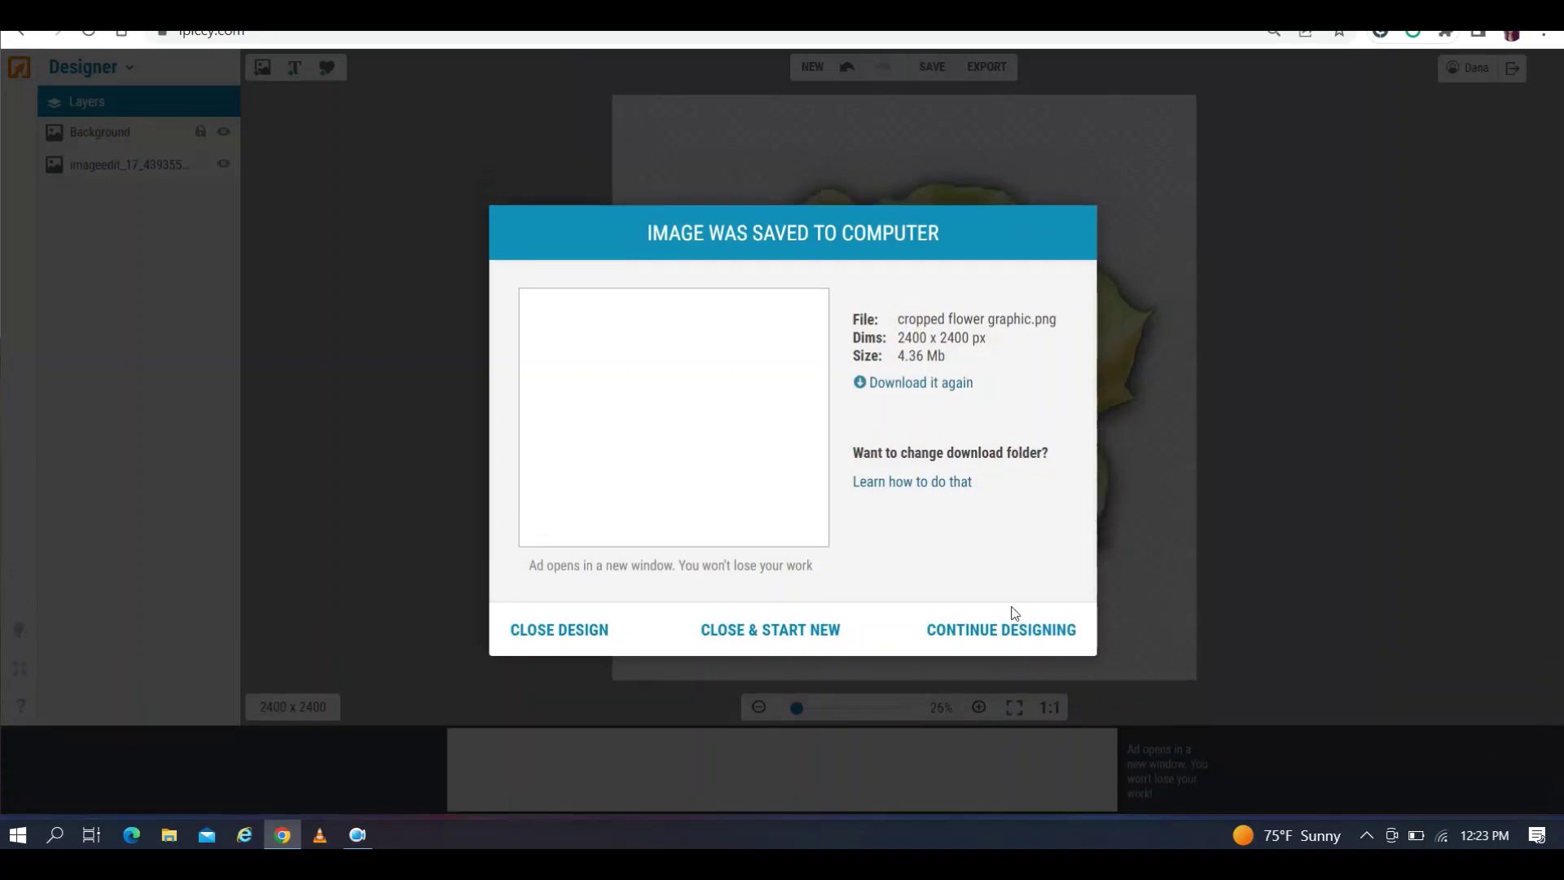
pyautogui.click(1010, 637)
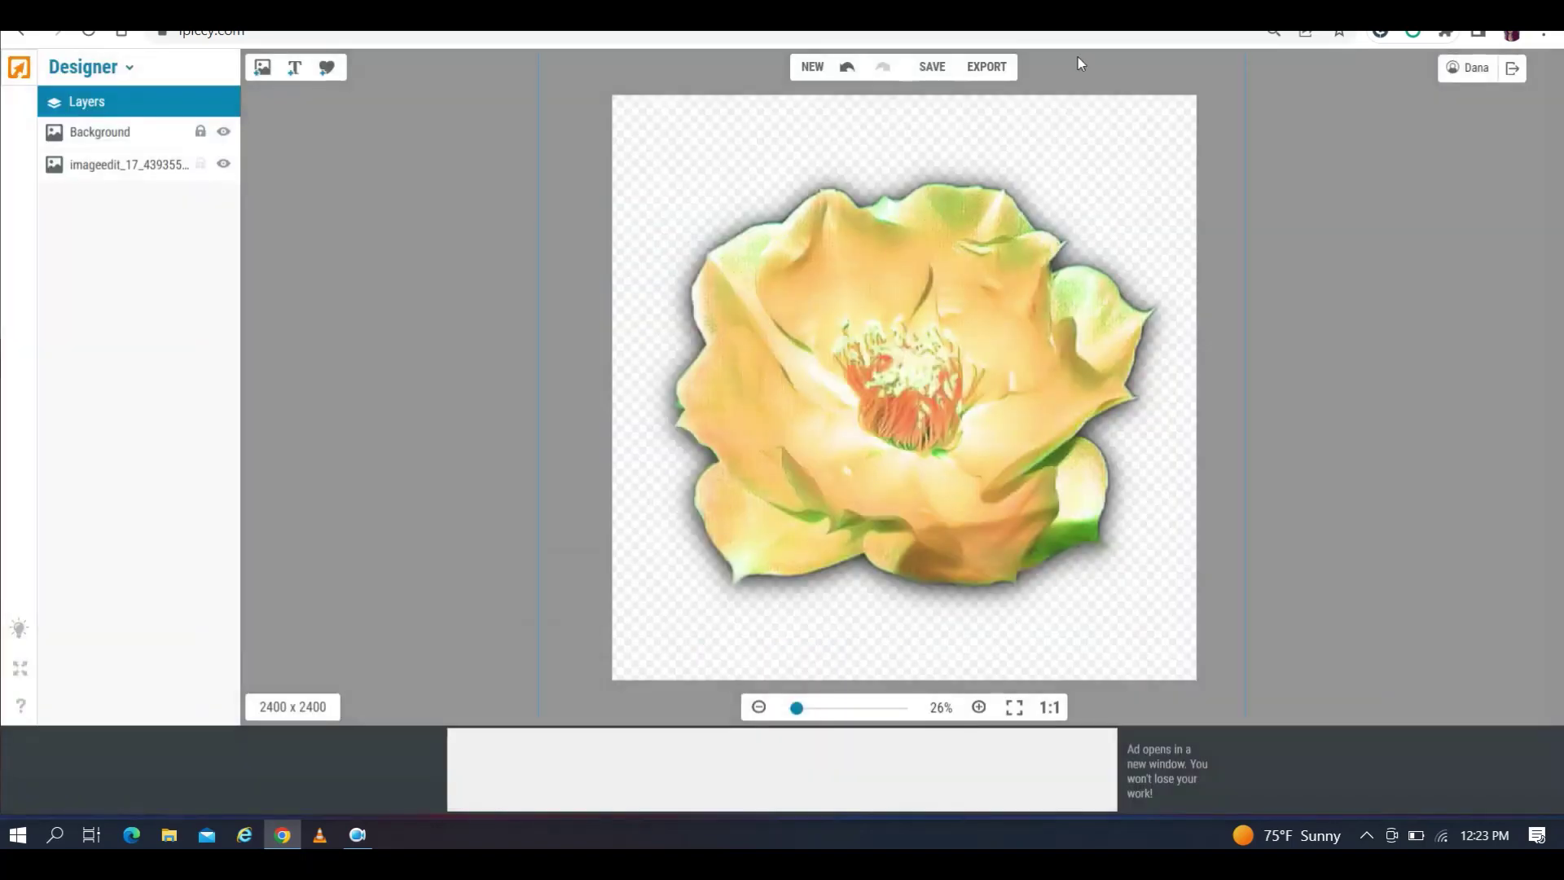
# Export the flower design to the Editor and apply Vibrance at 100
pyautogui.click(981, 70)
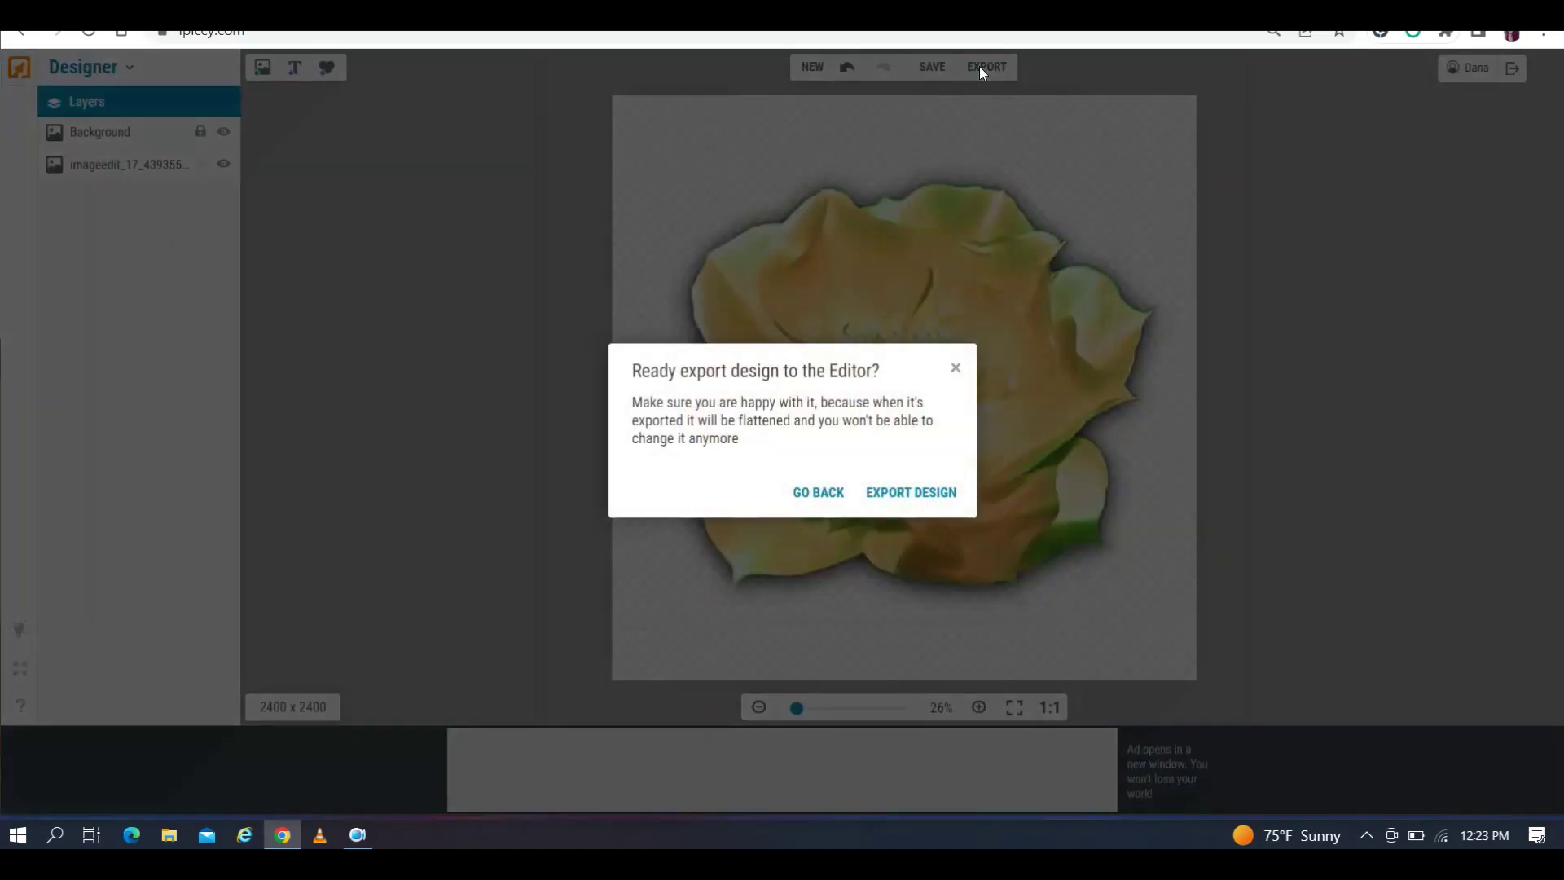
pyautogui.click(912, 493)
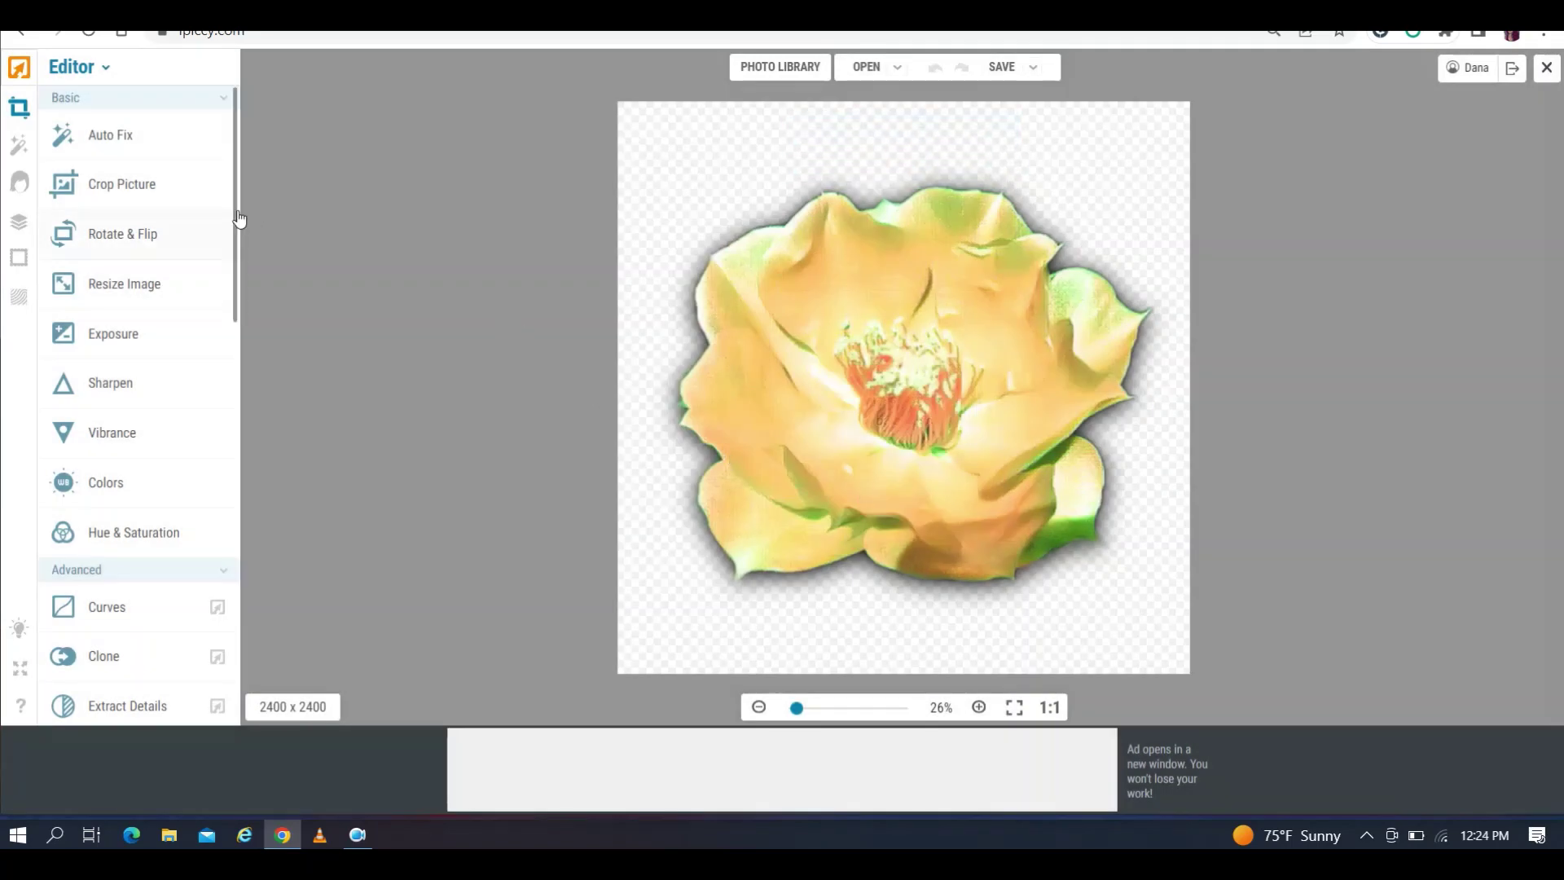
pyautogui.click(114, 438)
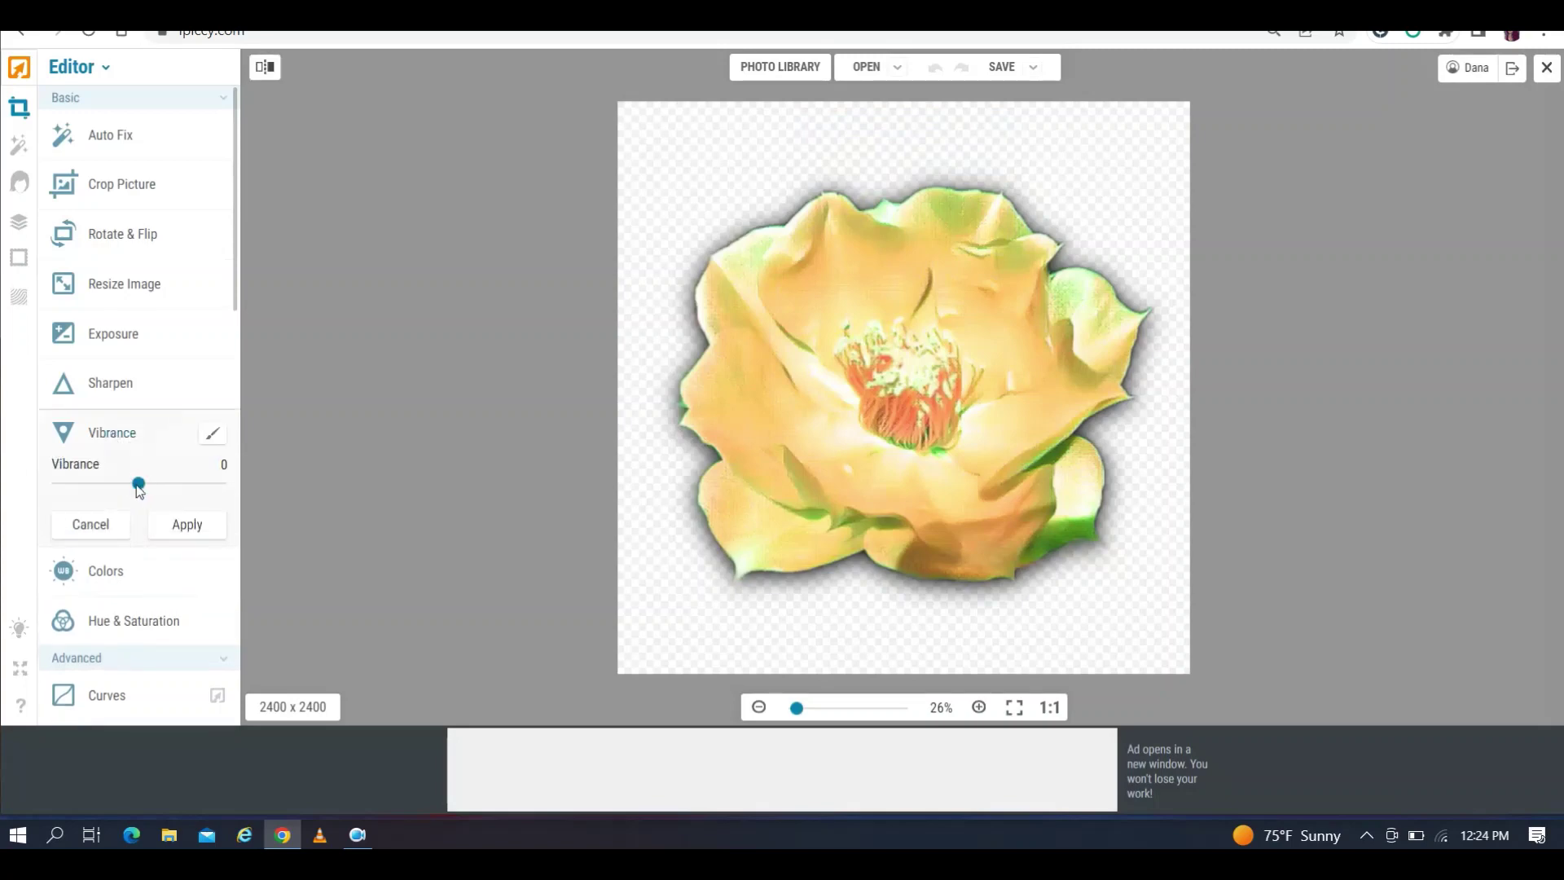
pyautogui.moveTo(138, 485); pyautogui.dragTo(238, 489)
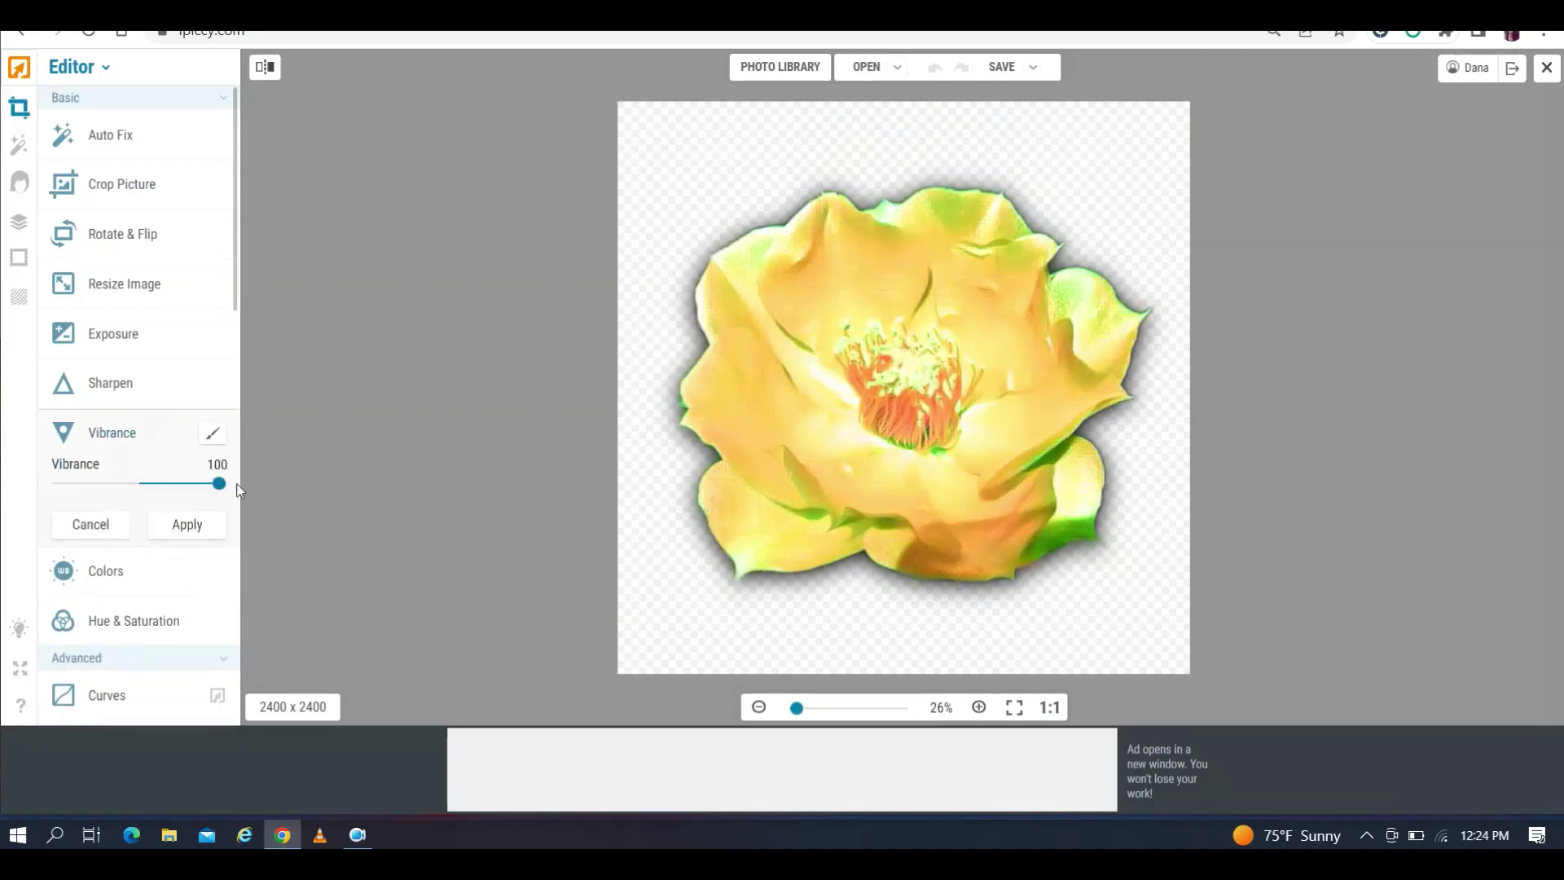
pyautogui.click(200, 528)
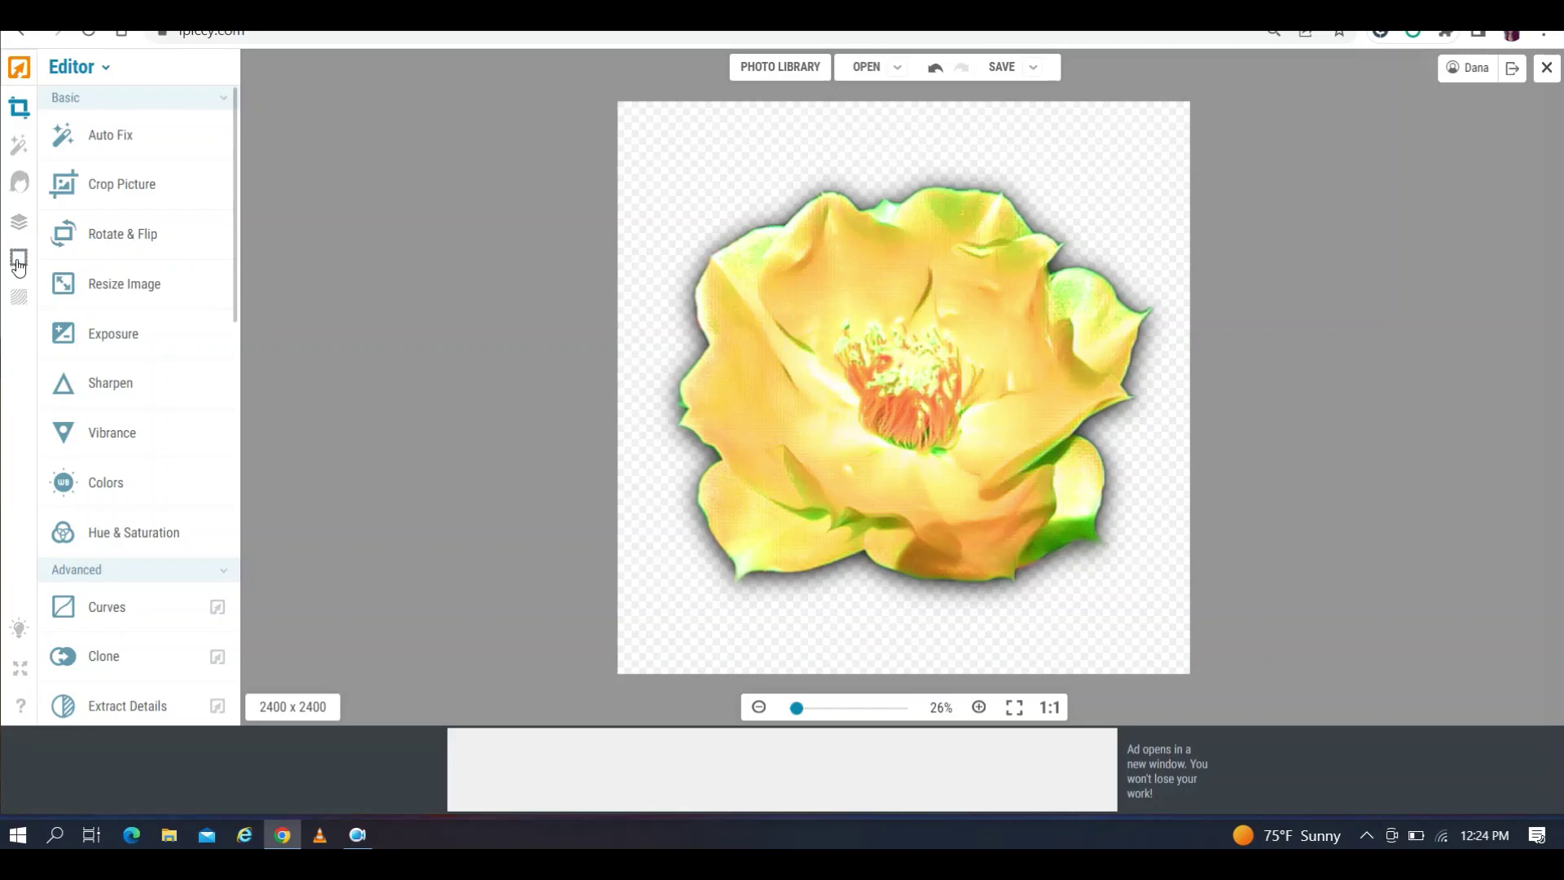
pyautogui.click(19, 222)
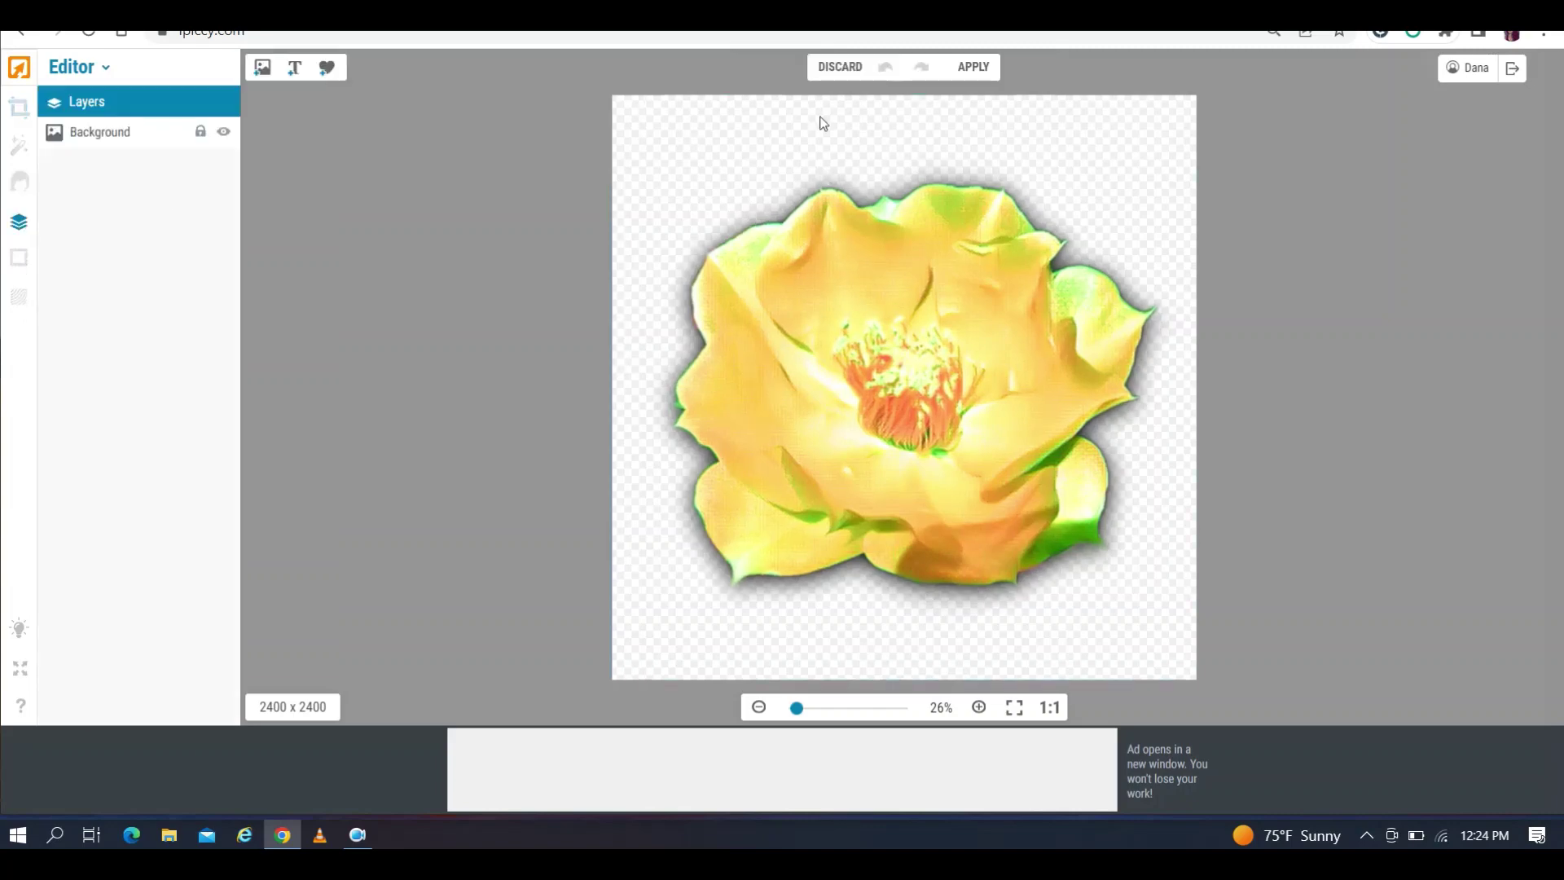
pyautogui.click(832, 69)
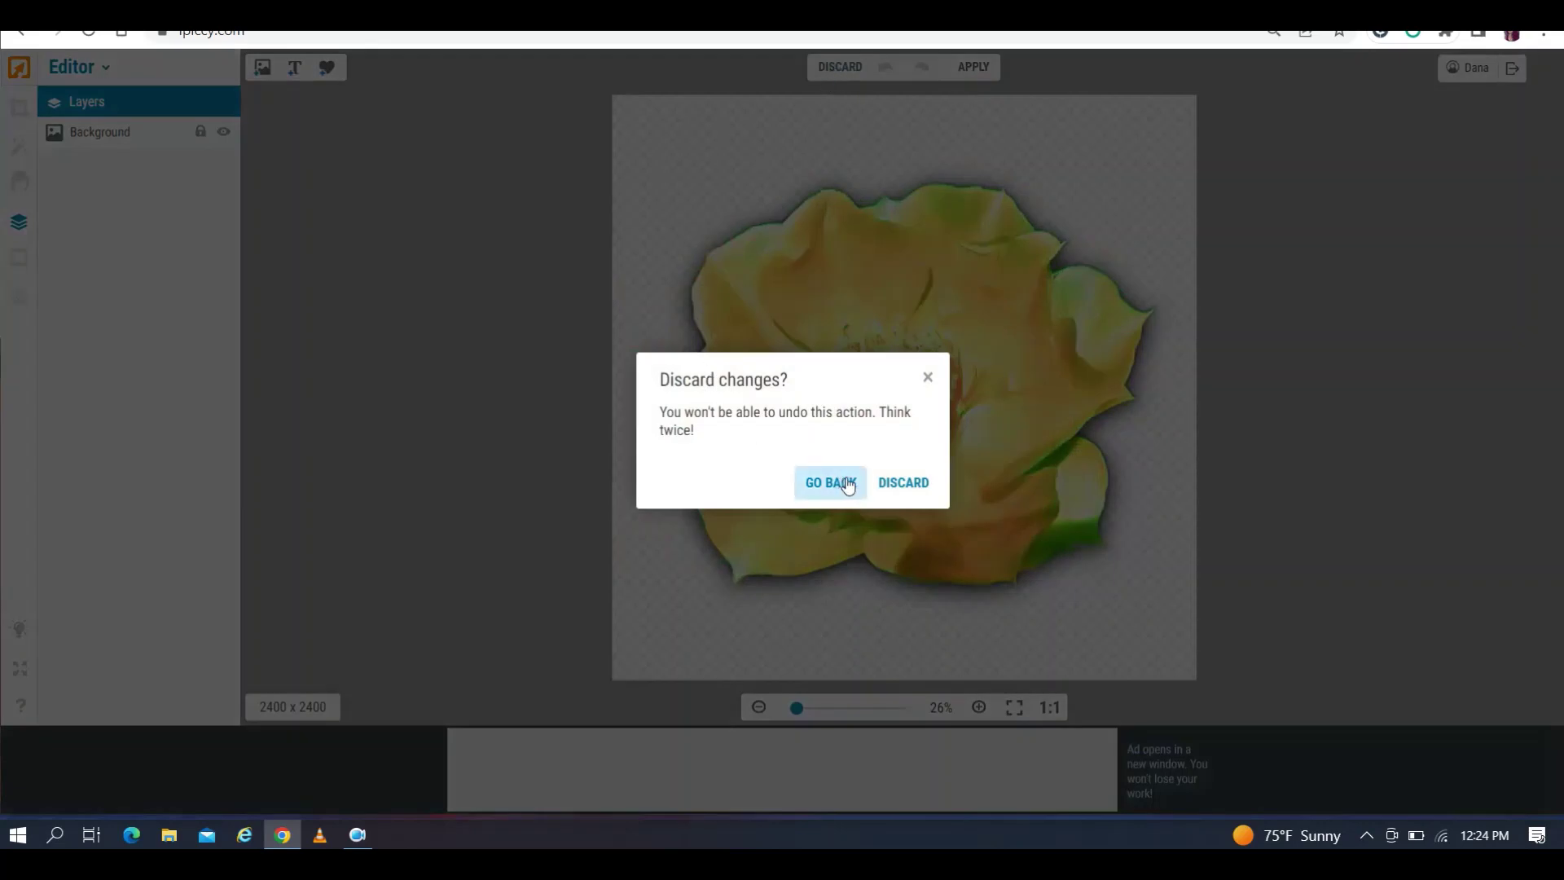
pyautogui.click(902, 482)
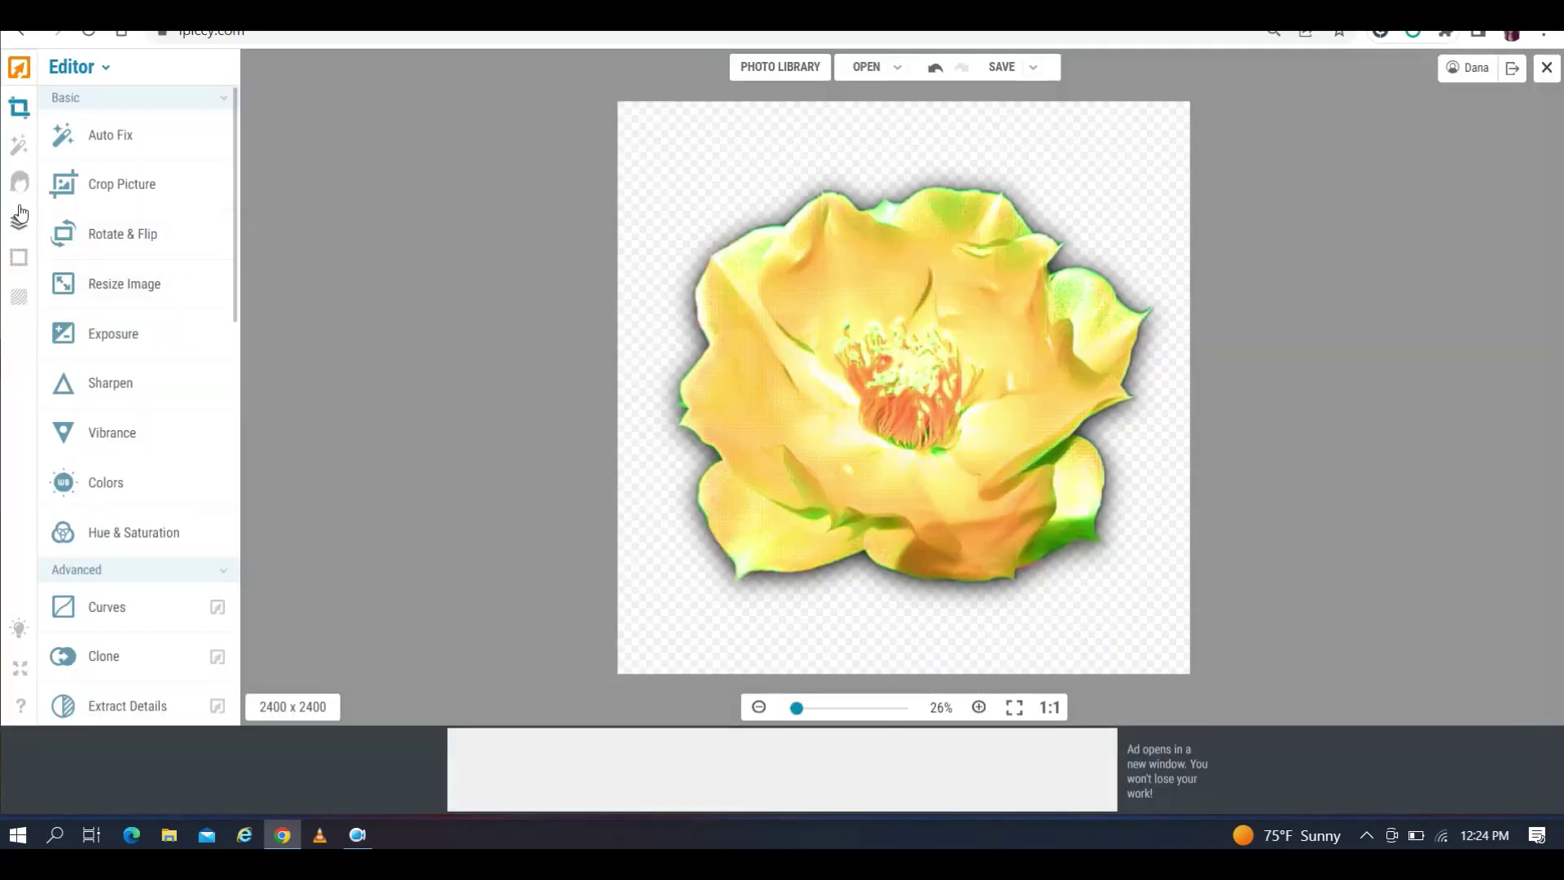
# Try the Crave, Lemonade, Sweet, Urban and Creamside effects on the flower, lowering Creamside's strength to 35, and cancel
pyautogui.click(21, 155)
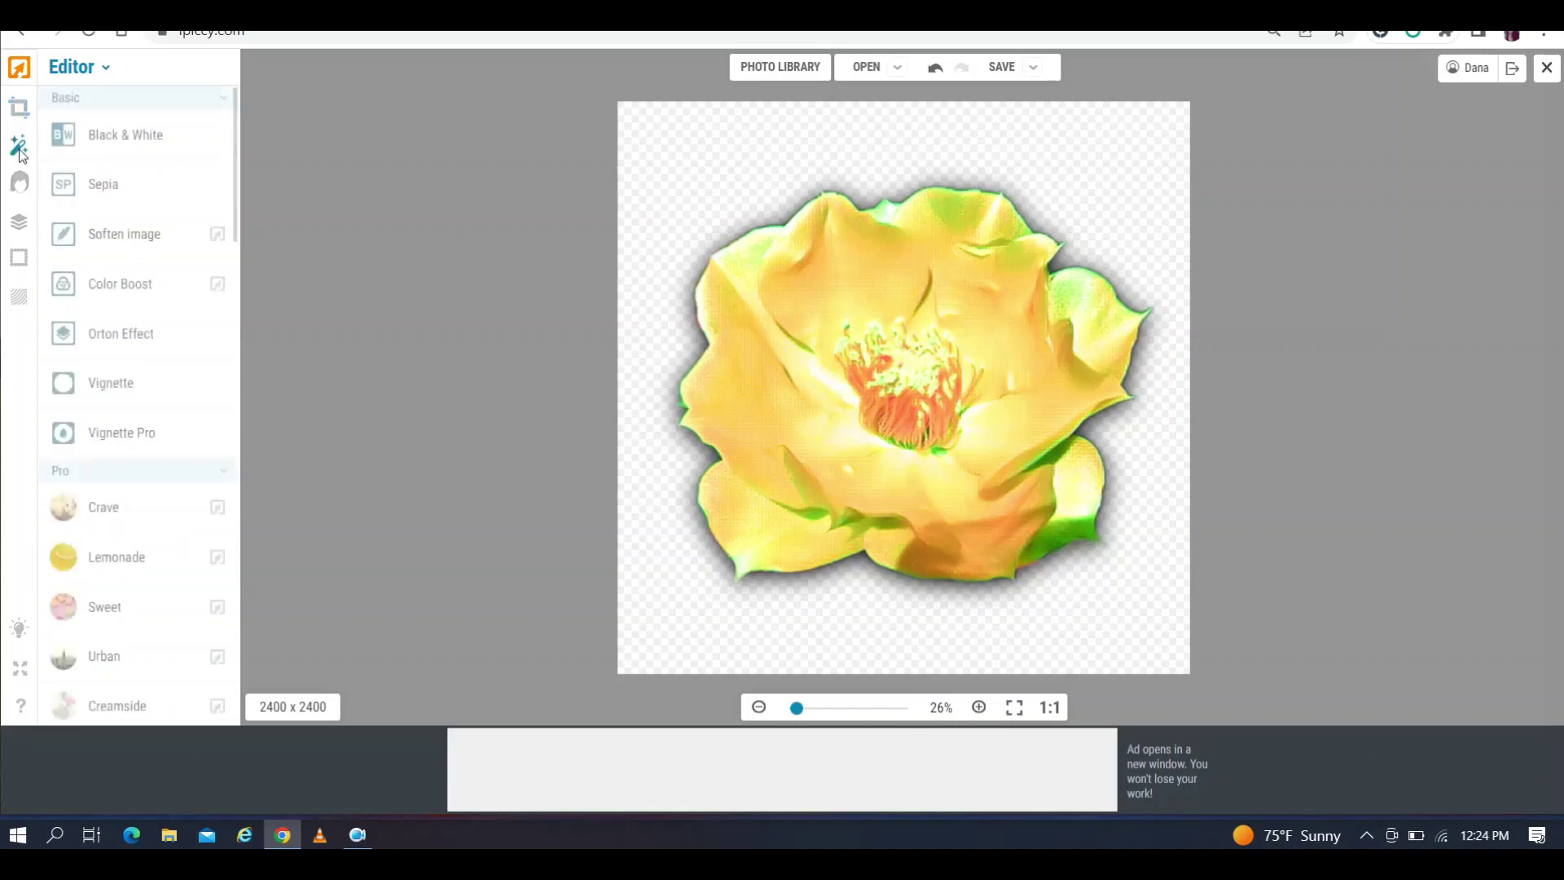
pyautogui.moveTo(238, 149); pyautogui.dragTo(237, 213)
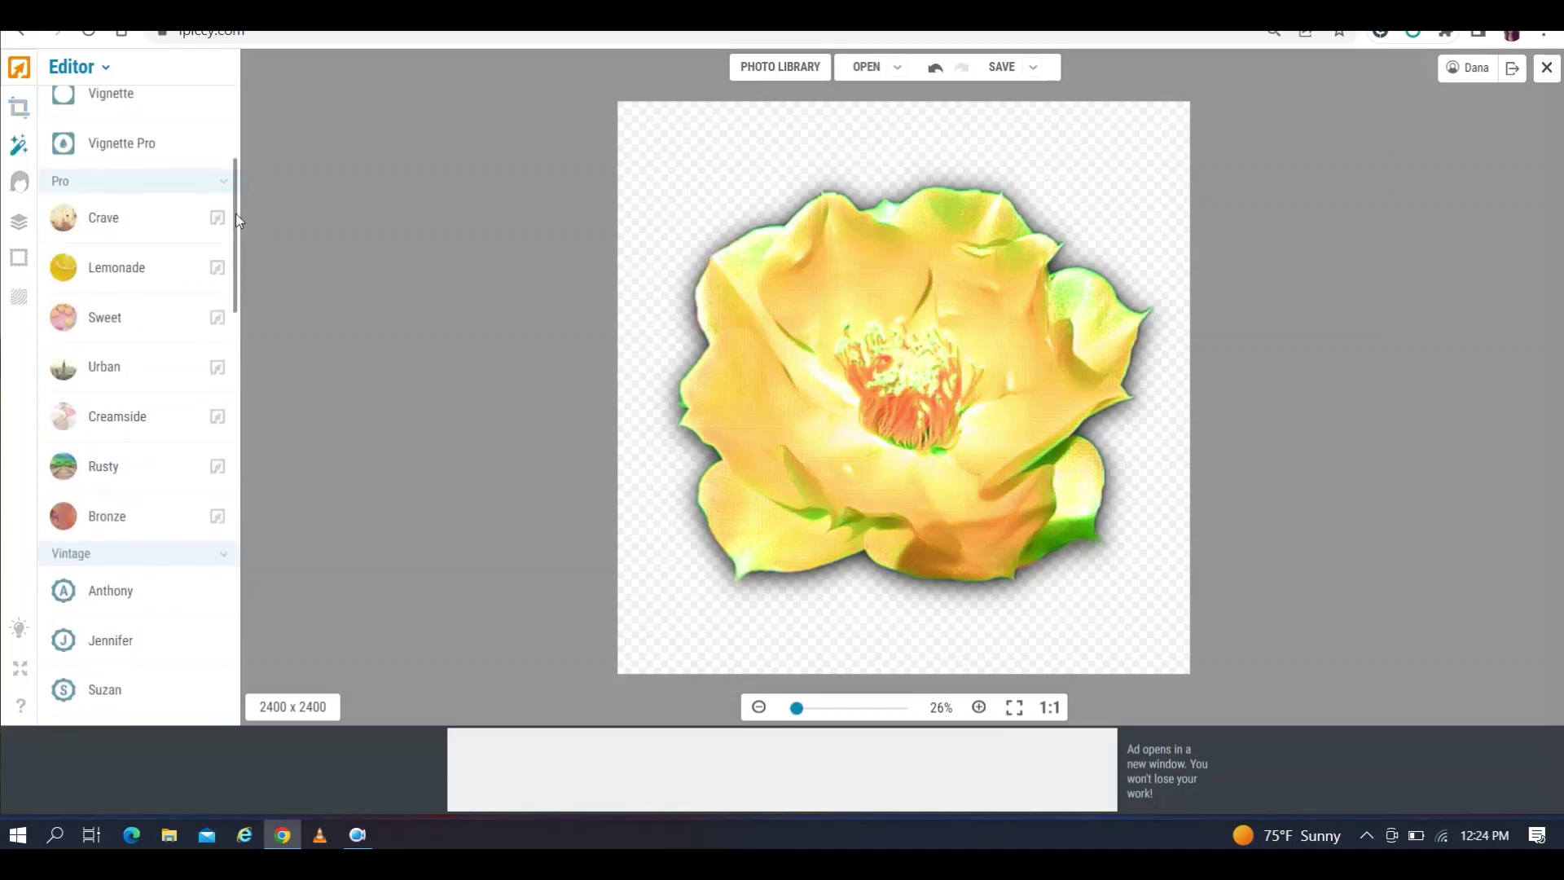
pyautogui.click(105, 217)
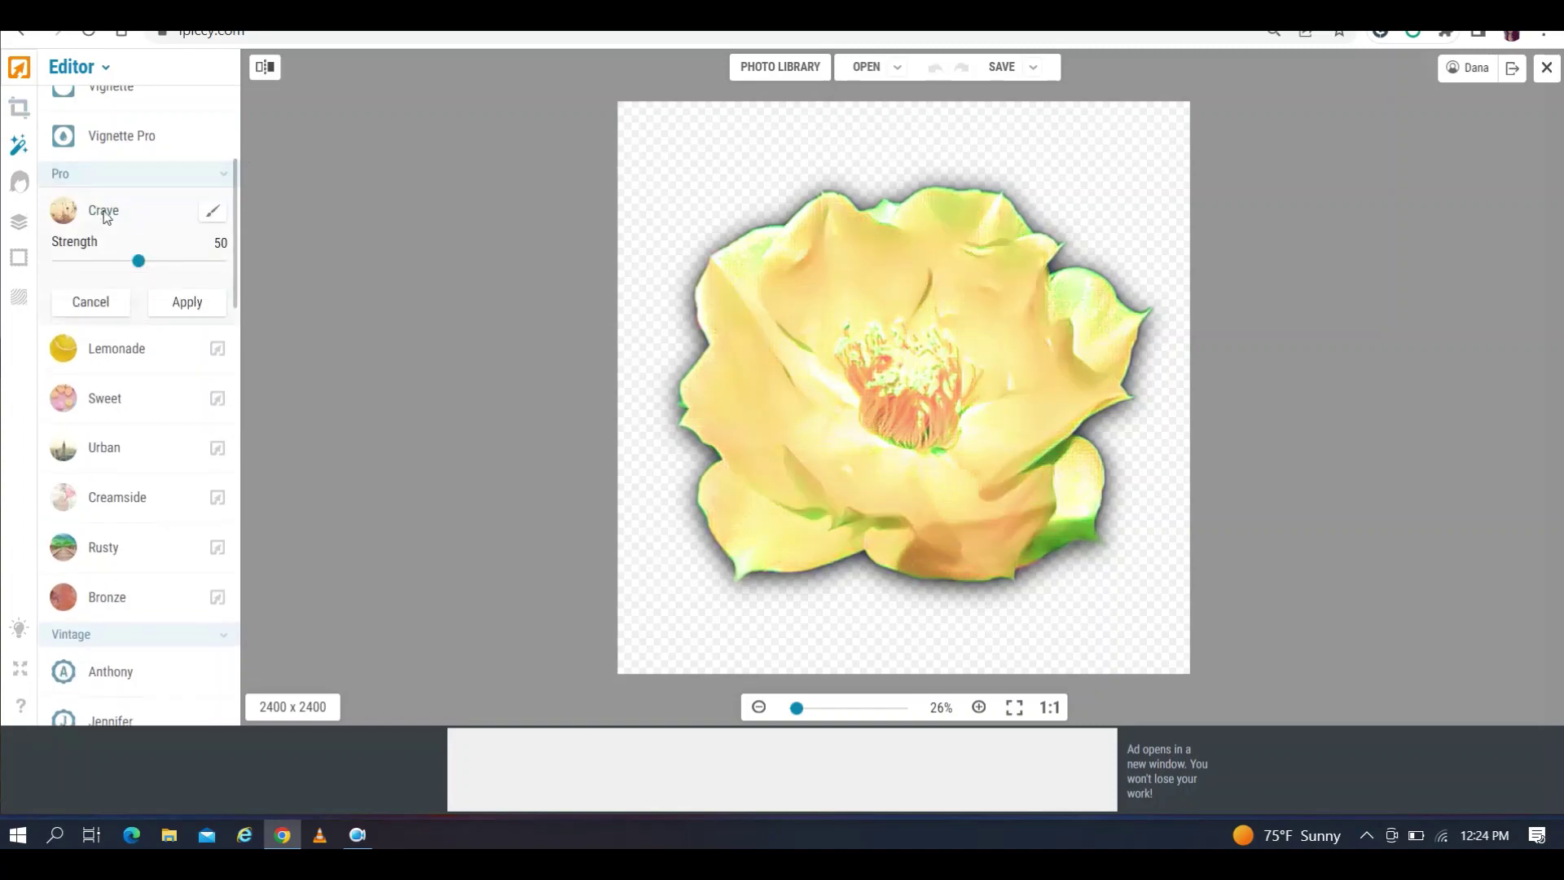
pyautogui.click(93, 362)
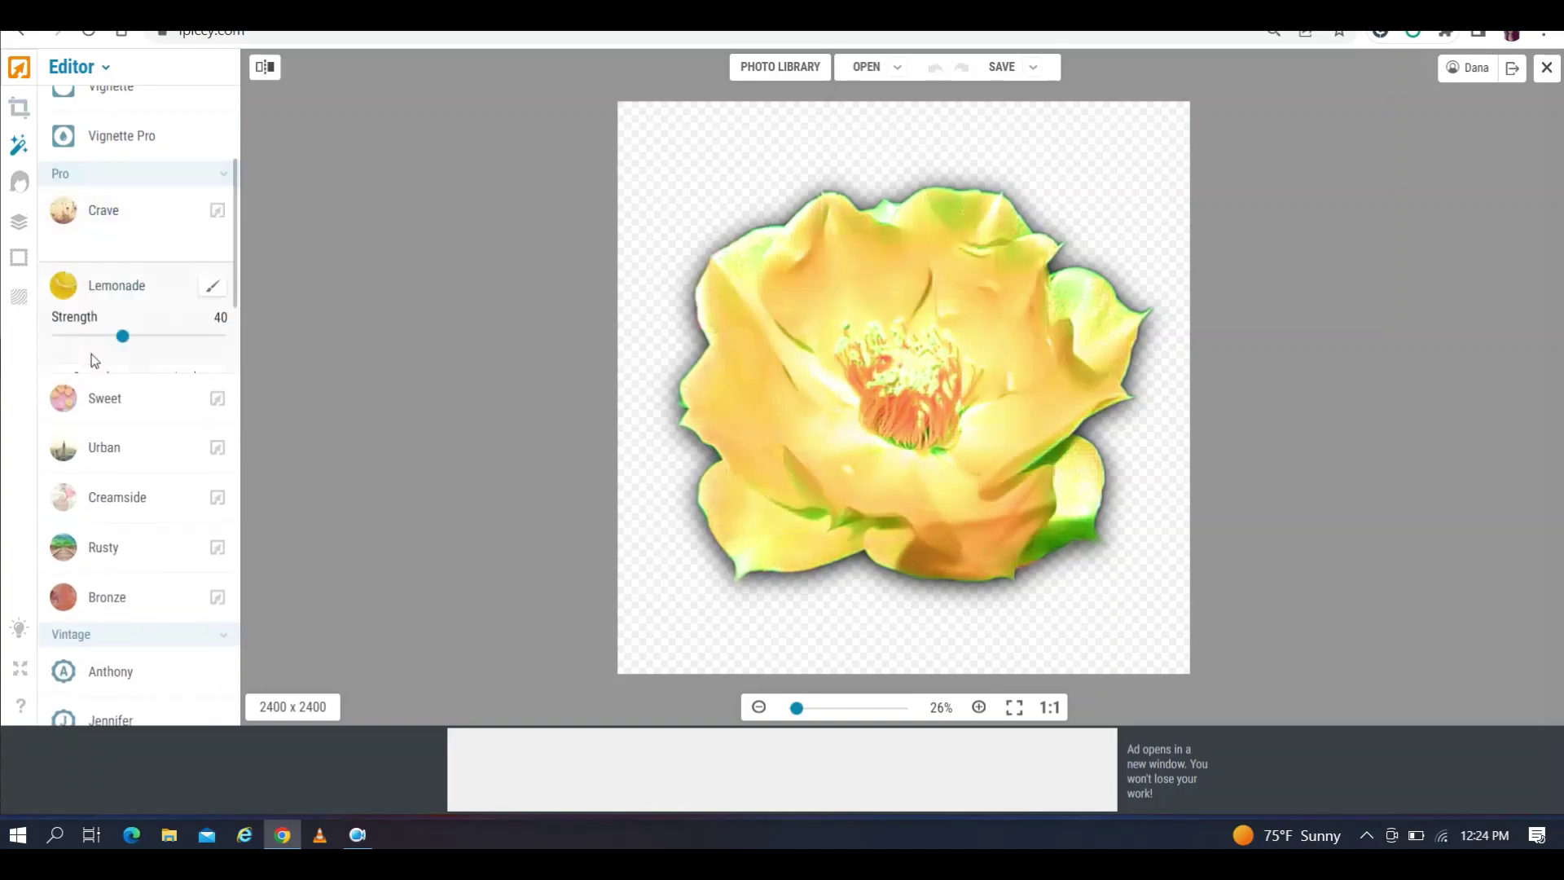
pyautogui.click(90, 406)
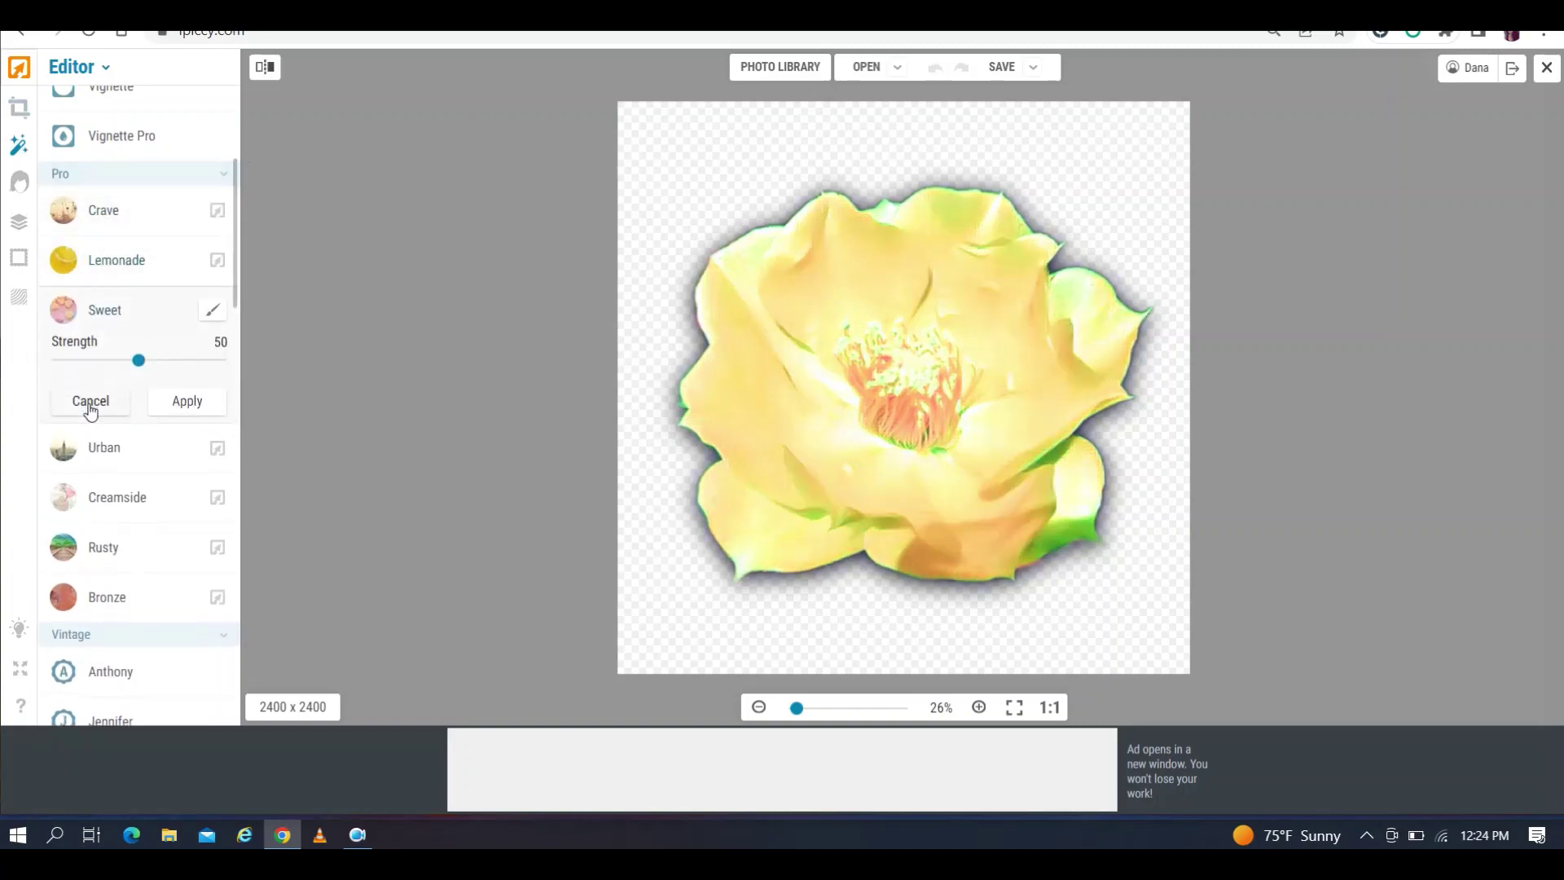
pyautogui.click(94, 454)
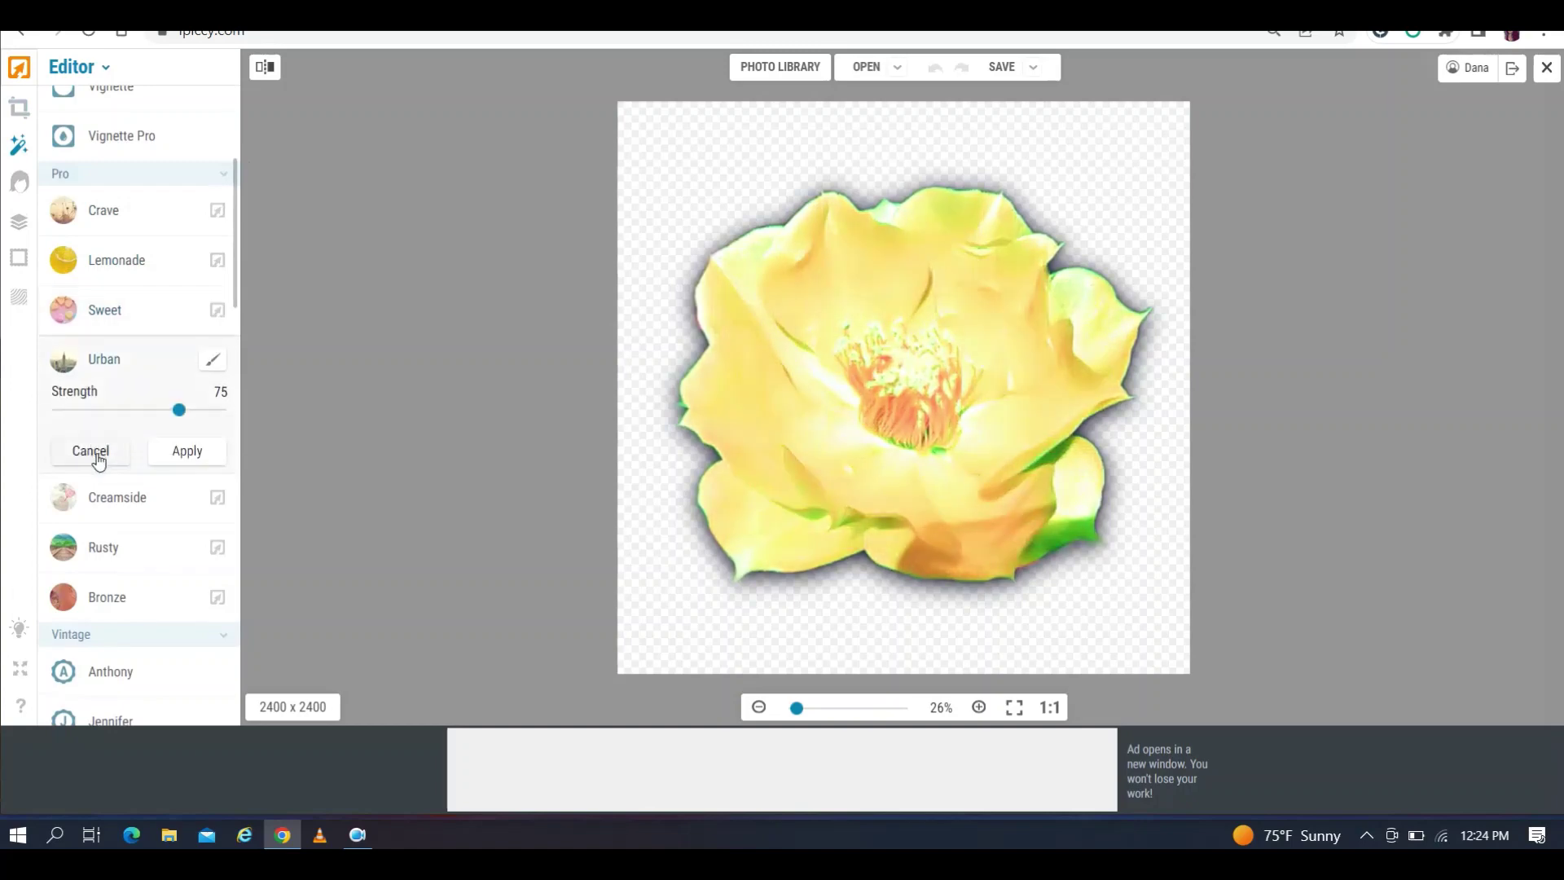
pyautogui.click(99, 498)
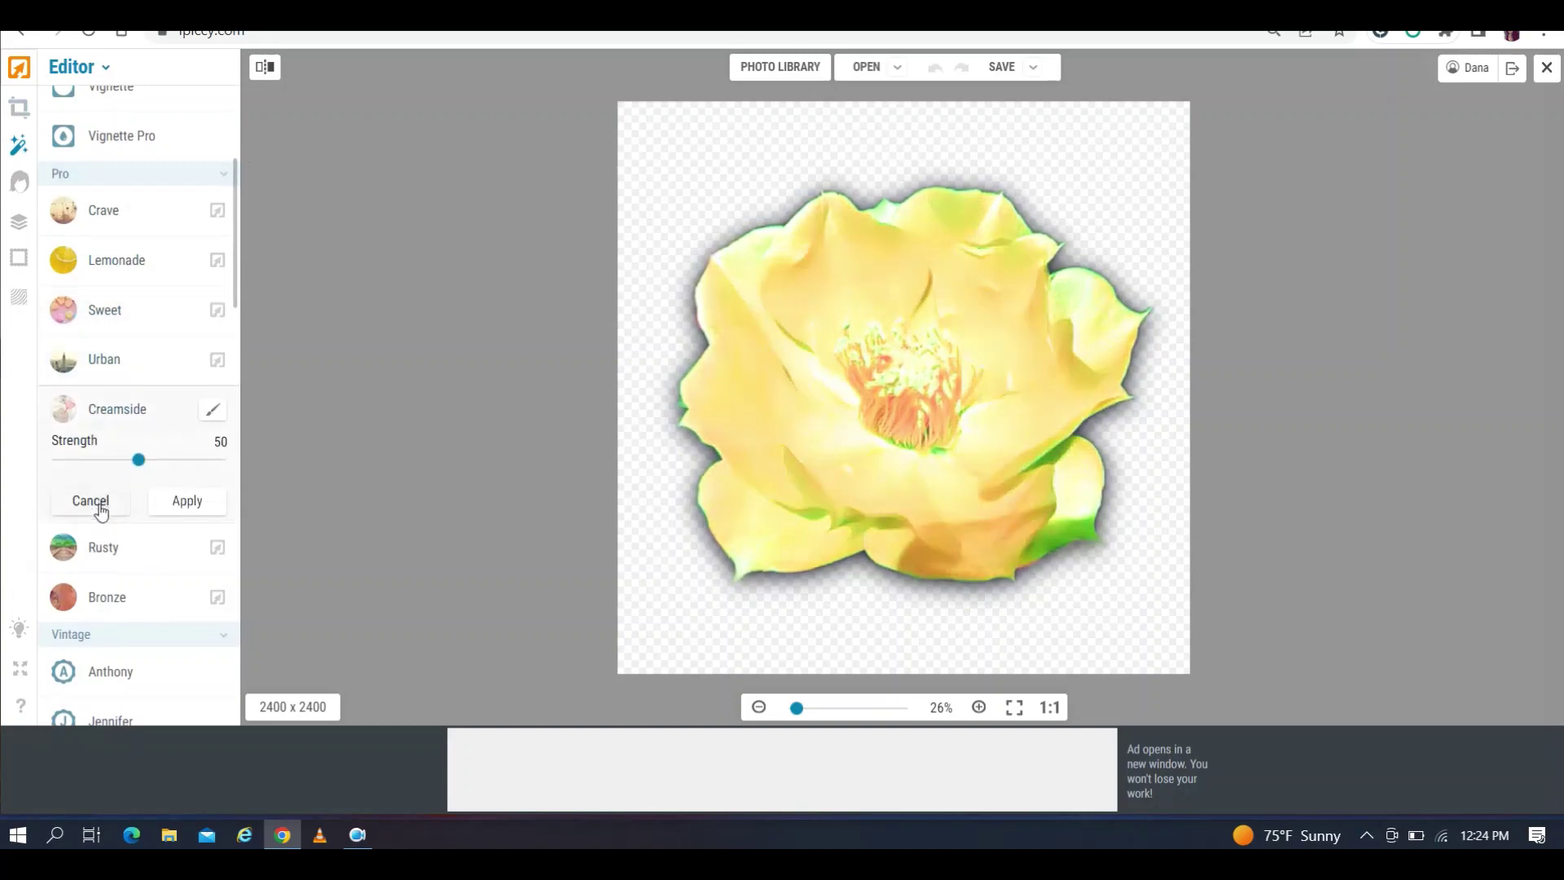
pyautogui.moveTo(138, 459)
pyautogui.mouseDown()
pyautogui.moveTo(204, 460)
pyautogui.moveTo(73, 461)
pyautogui.moveTo(129, 461)
pyautogui.moveTo(115, 461)
pyautogui.mouseUp()
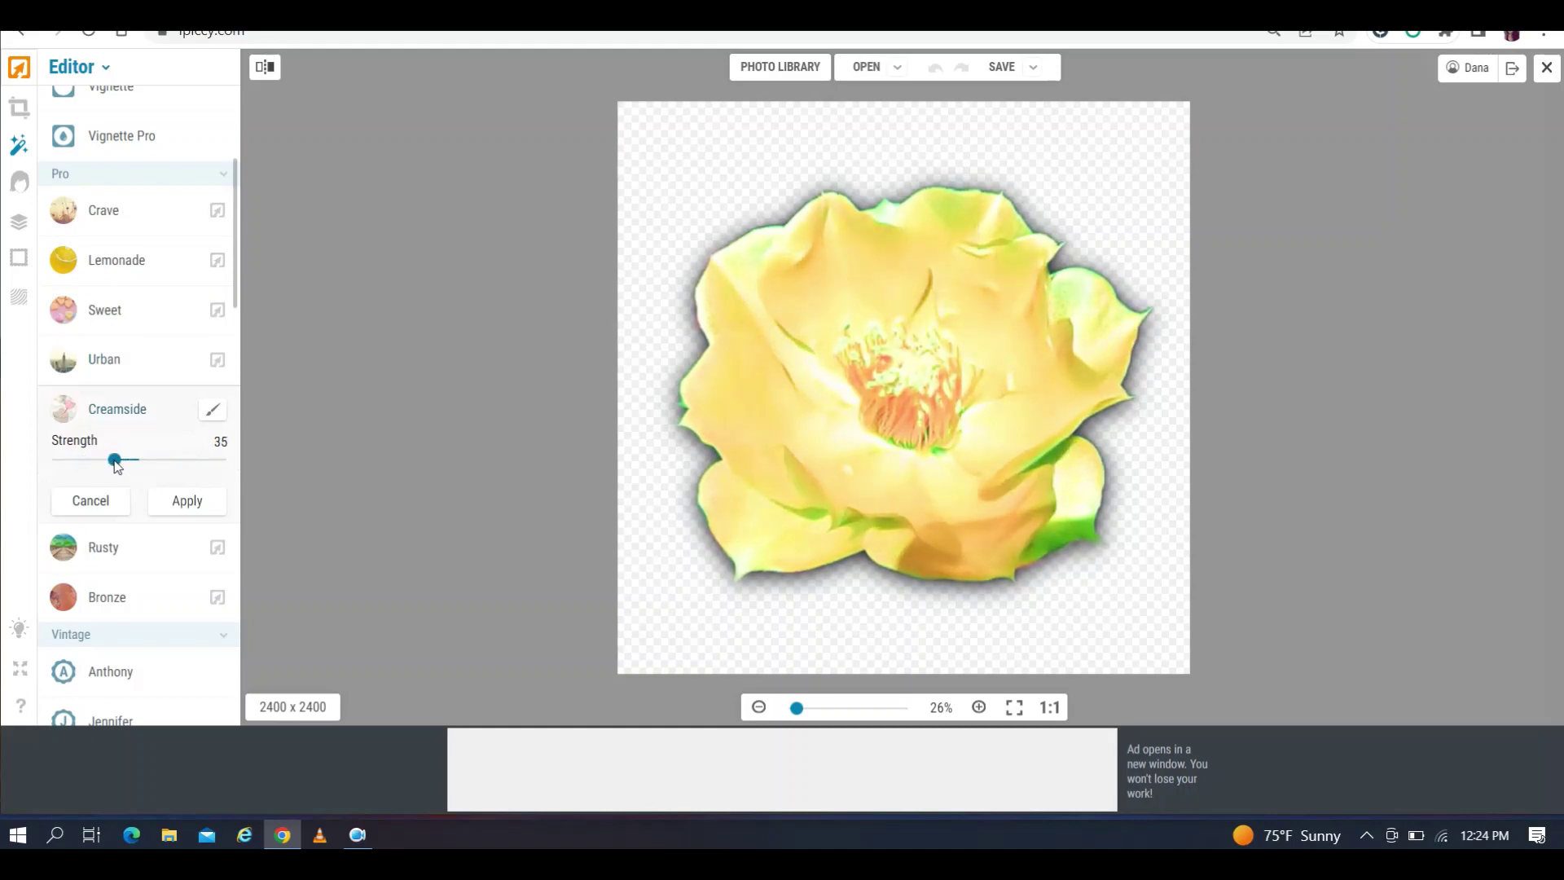
pyautogui.click(102, 510)
# Try the Lights textures on the flower, selecting the one with diagonal light rays
pyautogui.click(22, 301)
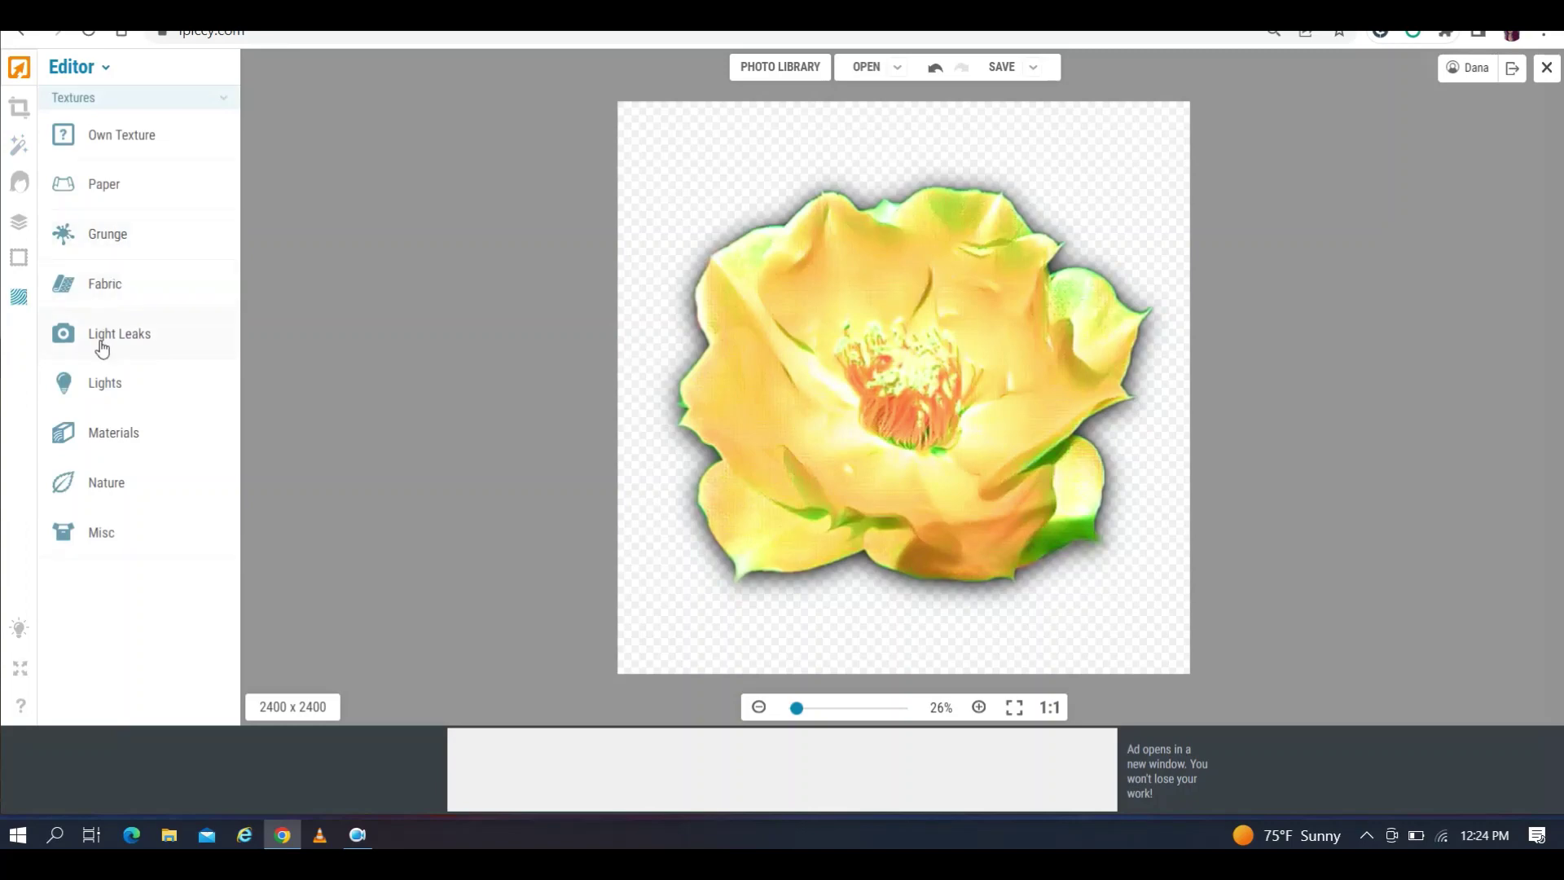
pyautogui.click(109, 383)
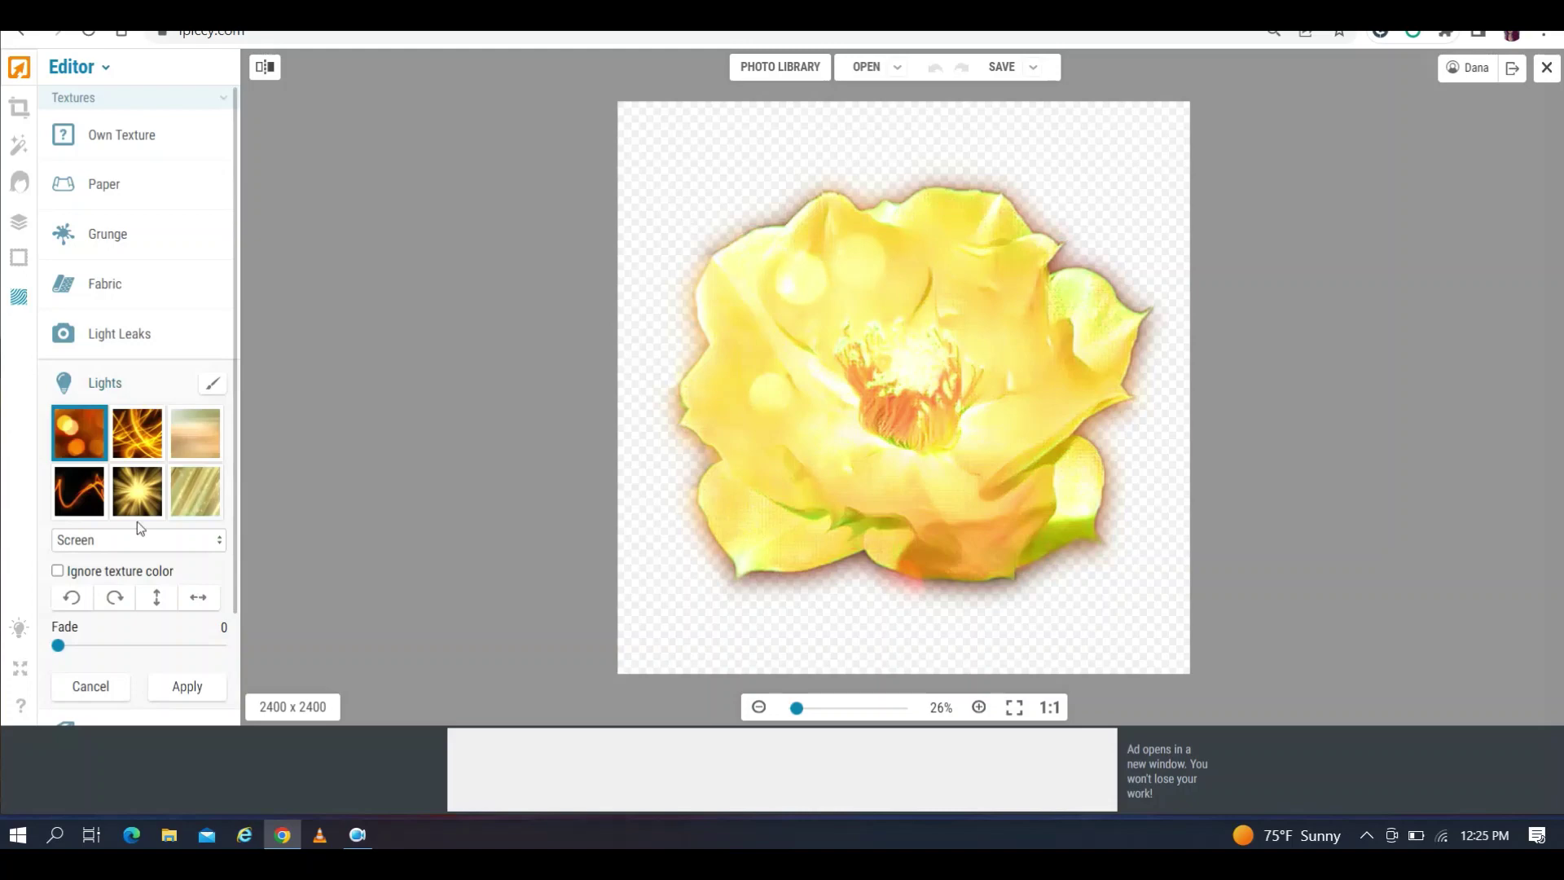
pyautogui.click(192, 440)
pyautogui.click(189, 487)
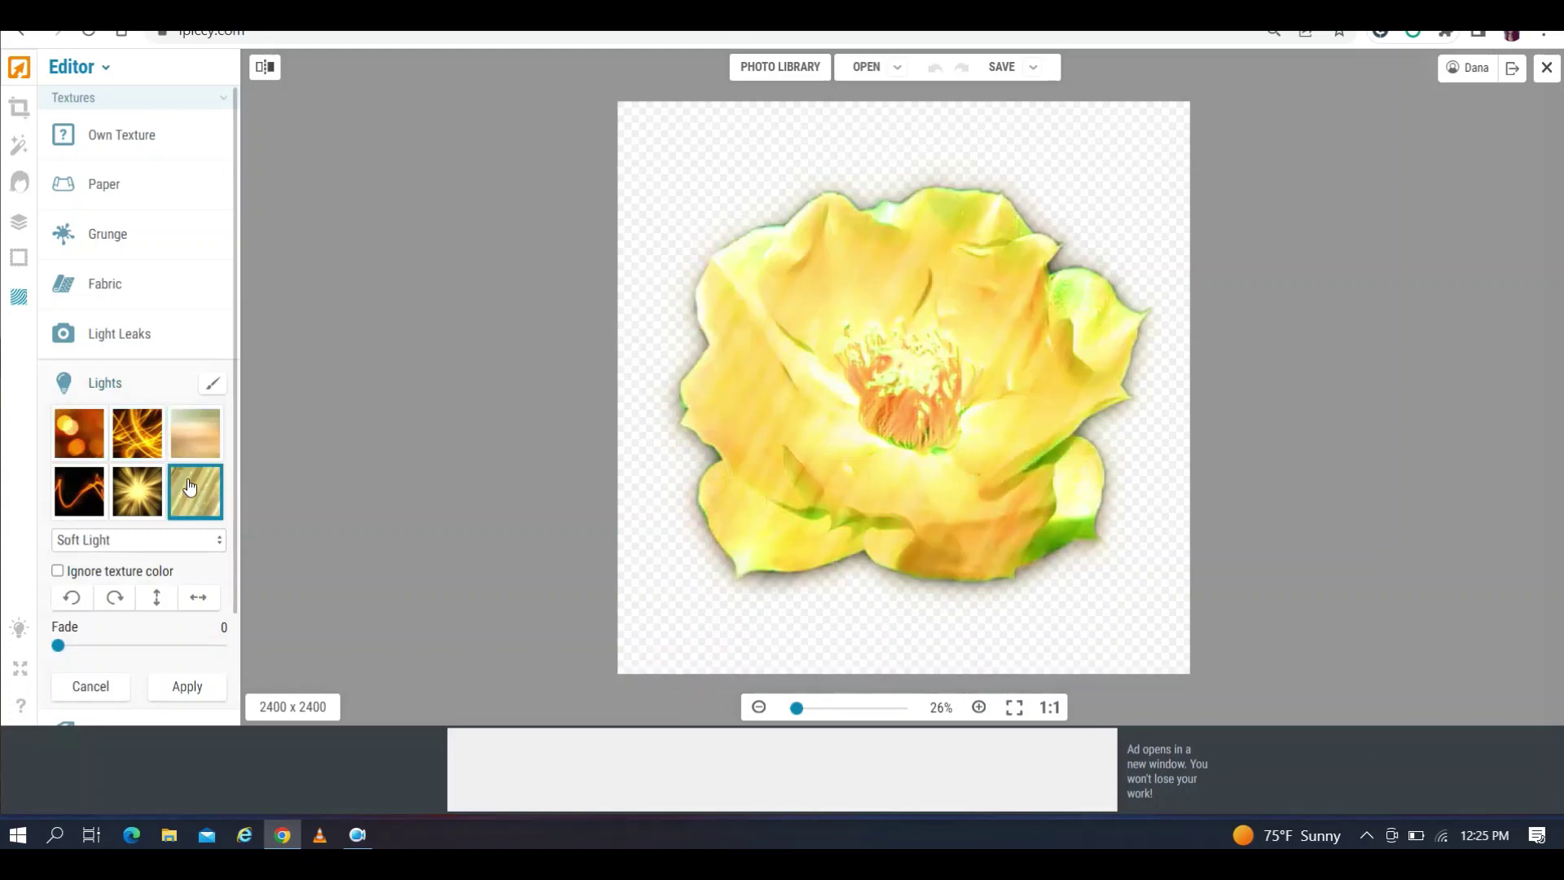
# Try the Hue, Color and Lighter blend modes for the diagonal light-ray texture and cancel it
pyautogui.click(160, 542)
pyautogui.click(145, 465)
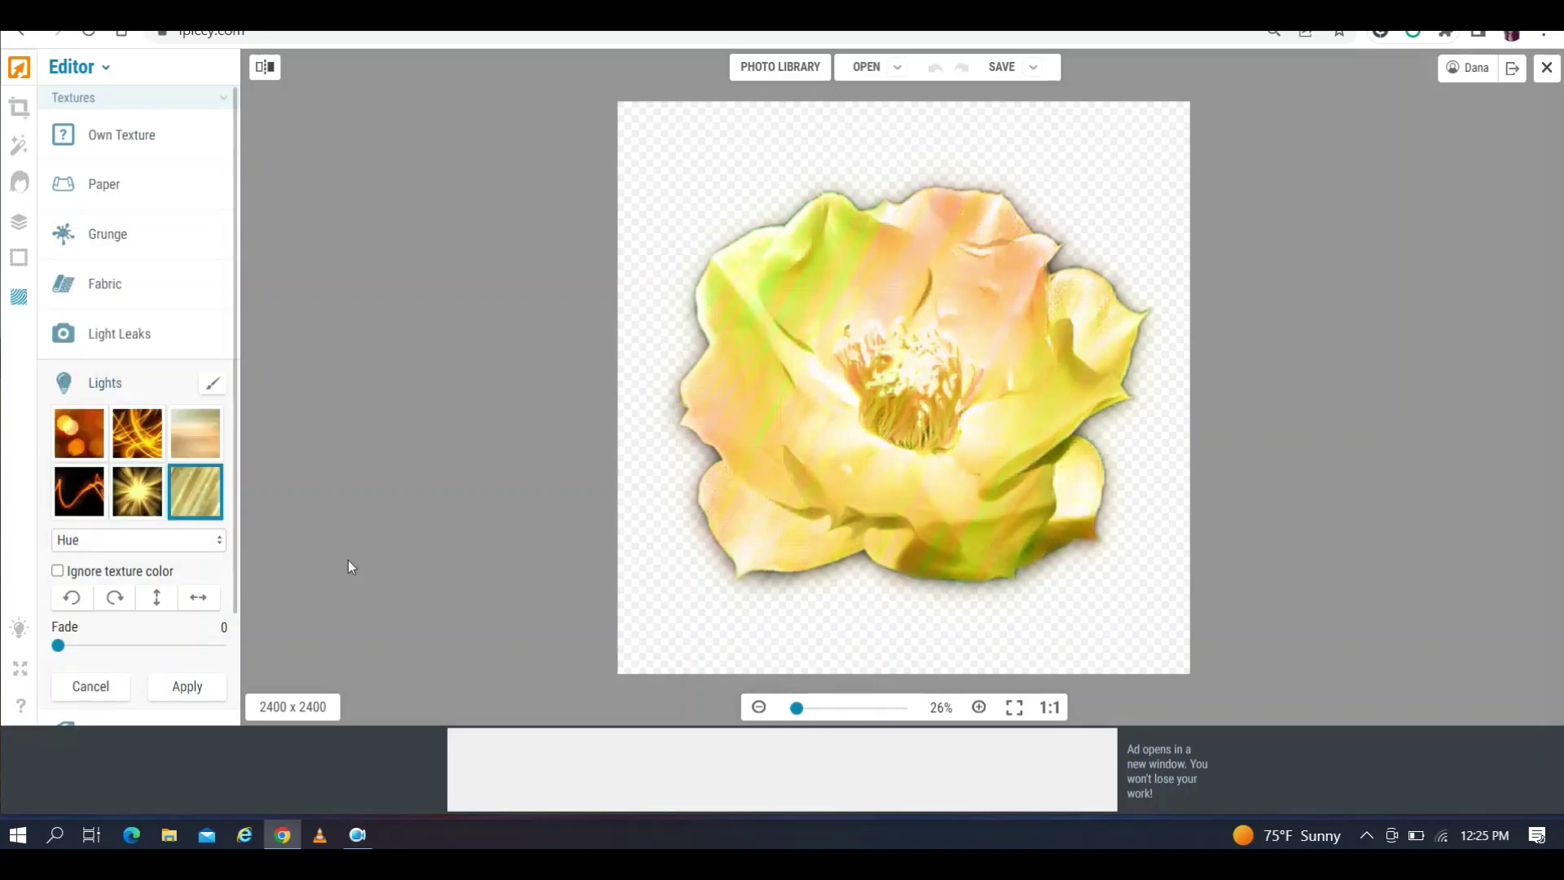
pyautogui.click(154, 546)
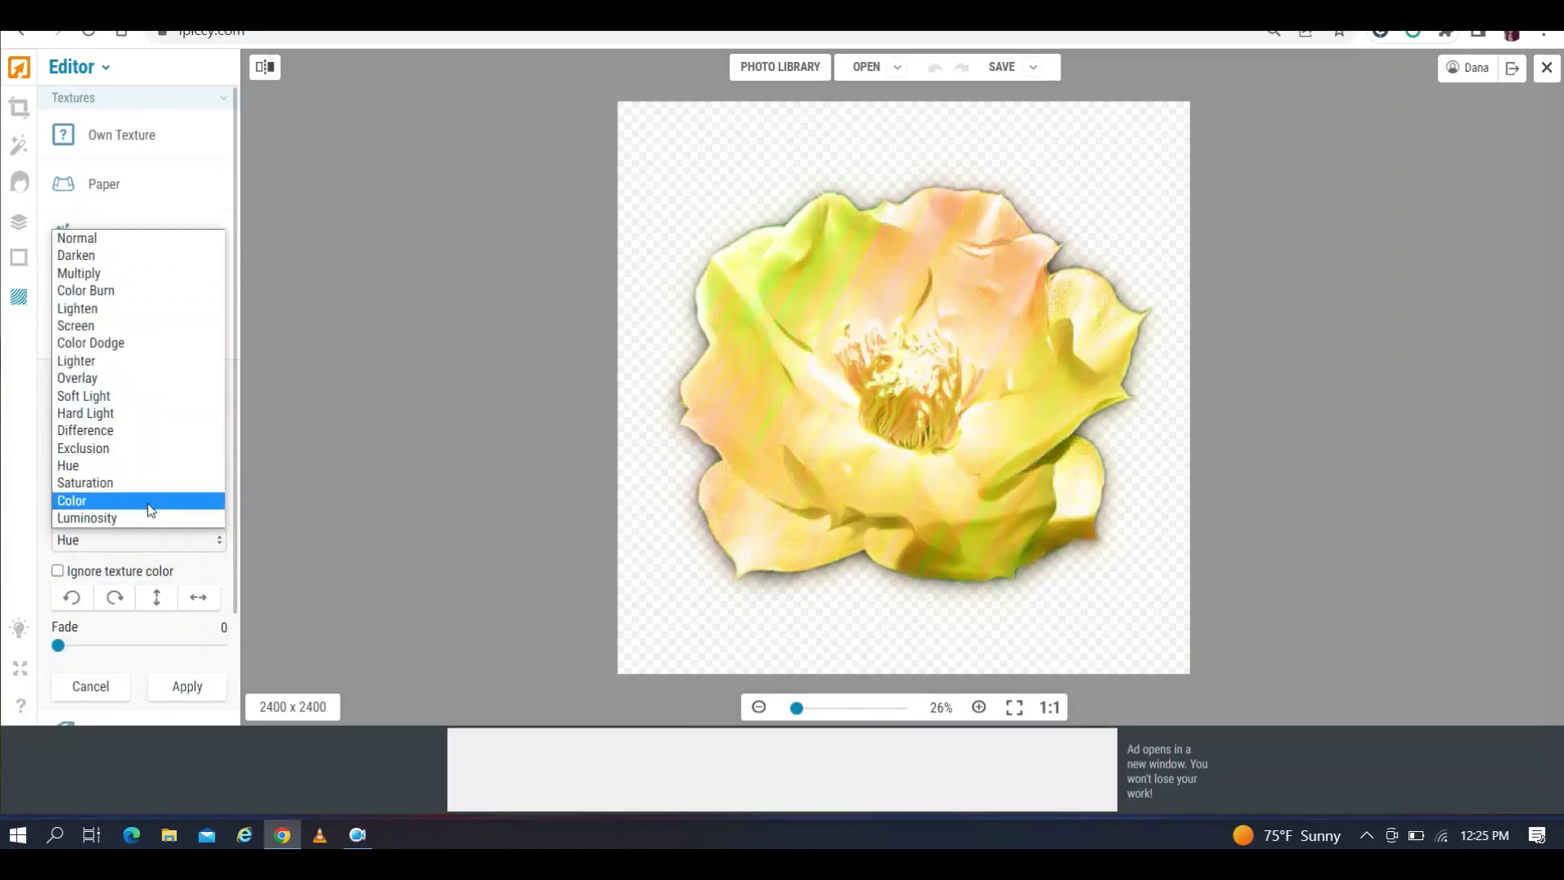
pyautogui.click(153, 500)
pyautogui.click(146, 541)
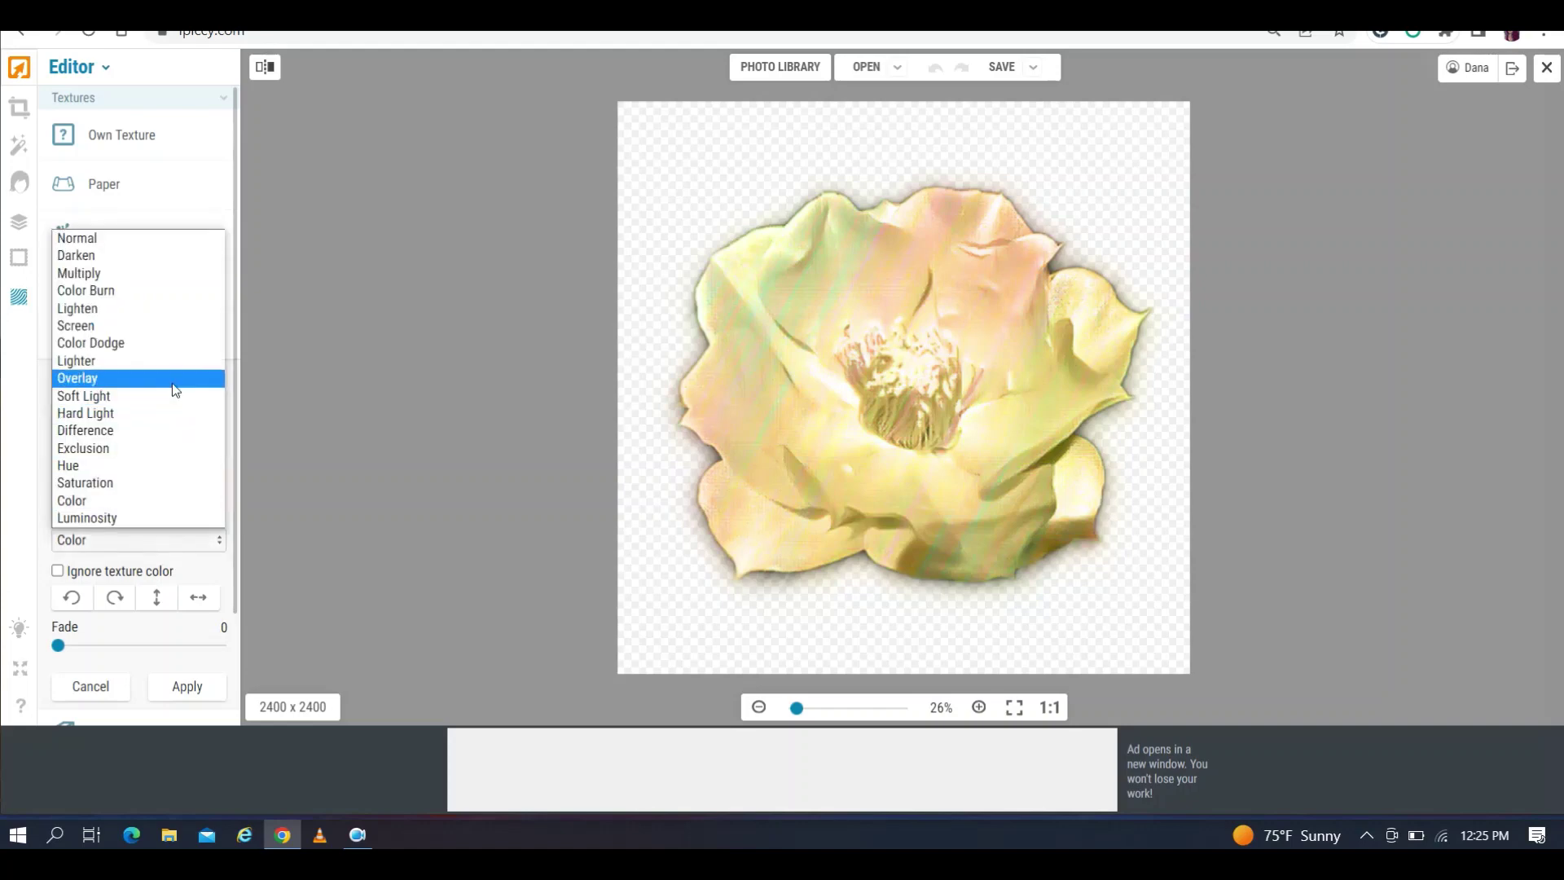
pyautogui.click(171, 362)
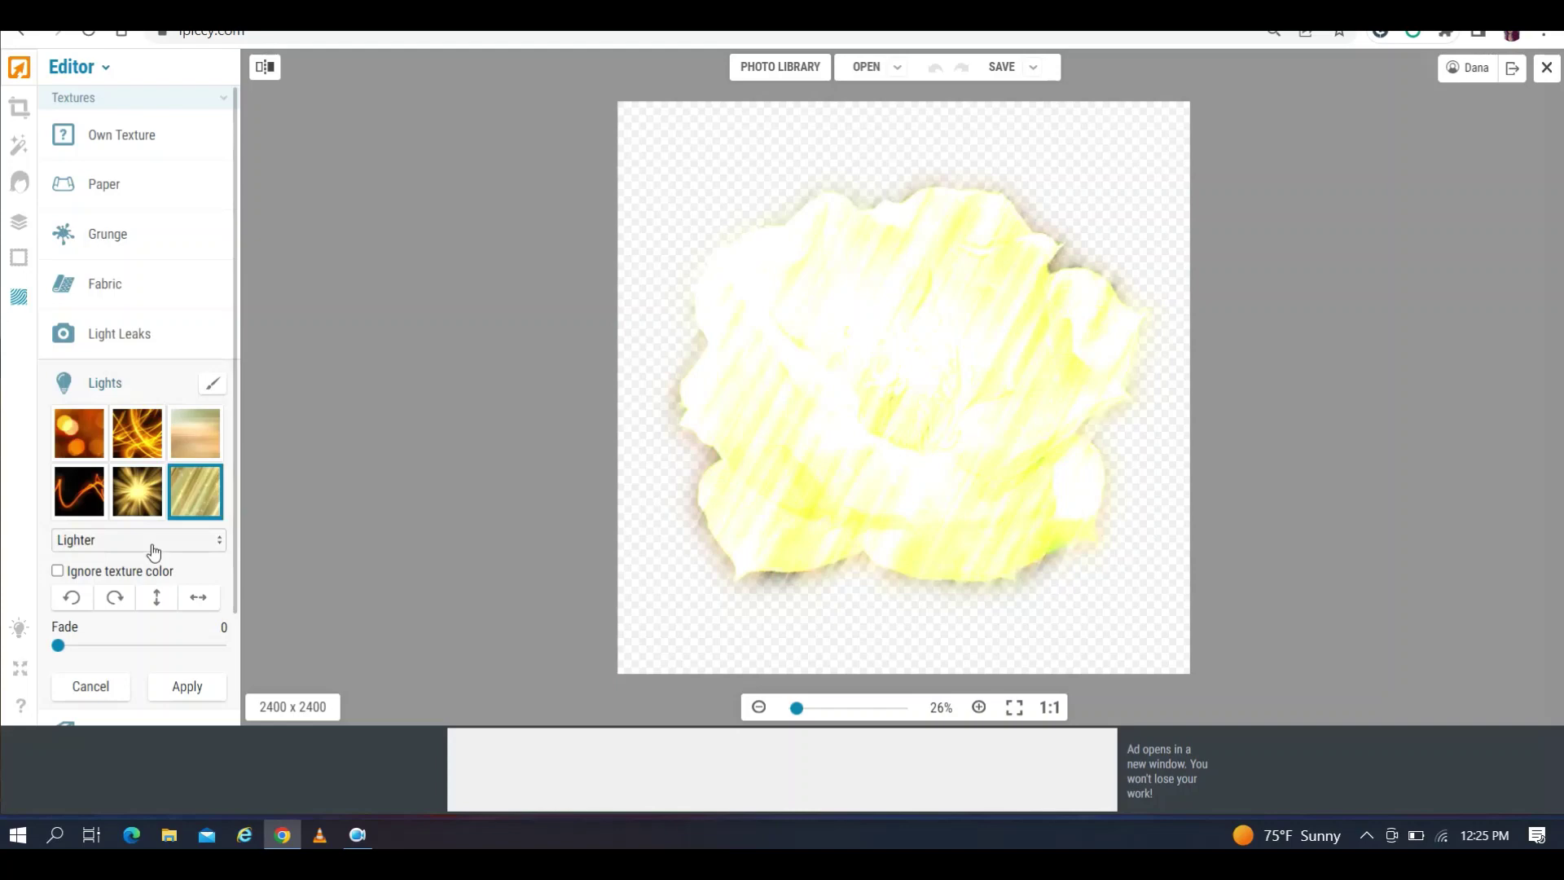
pyautogui.click(95, 689)
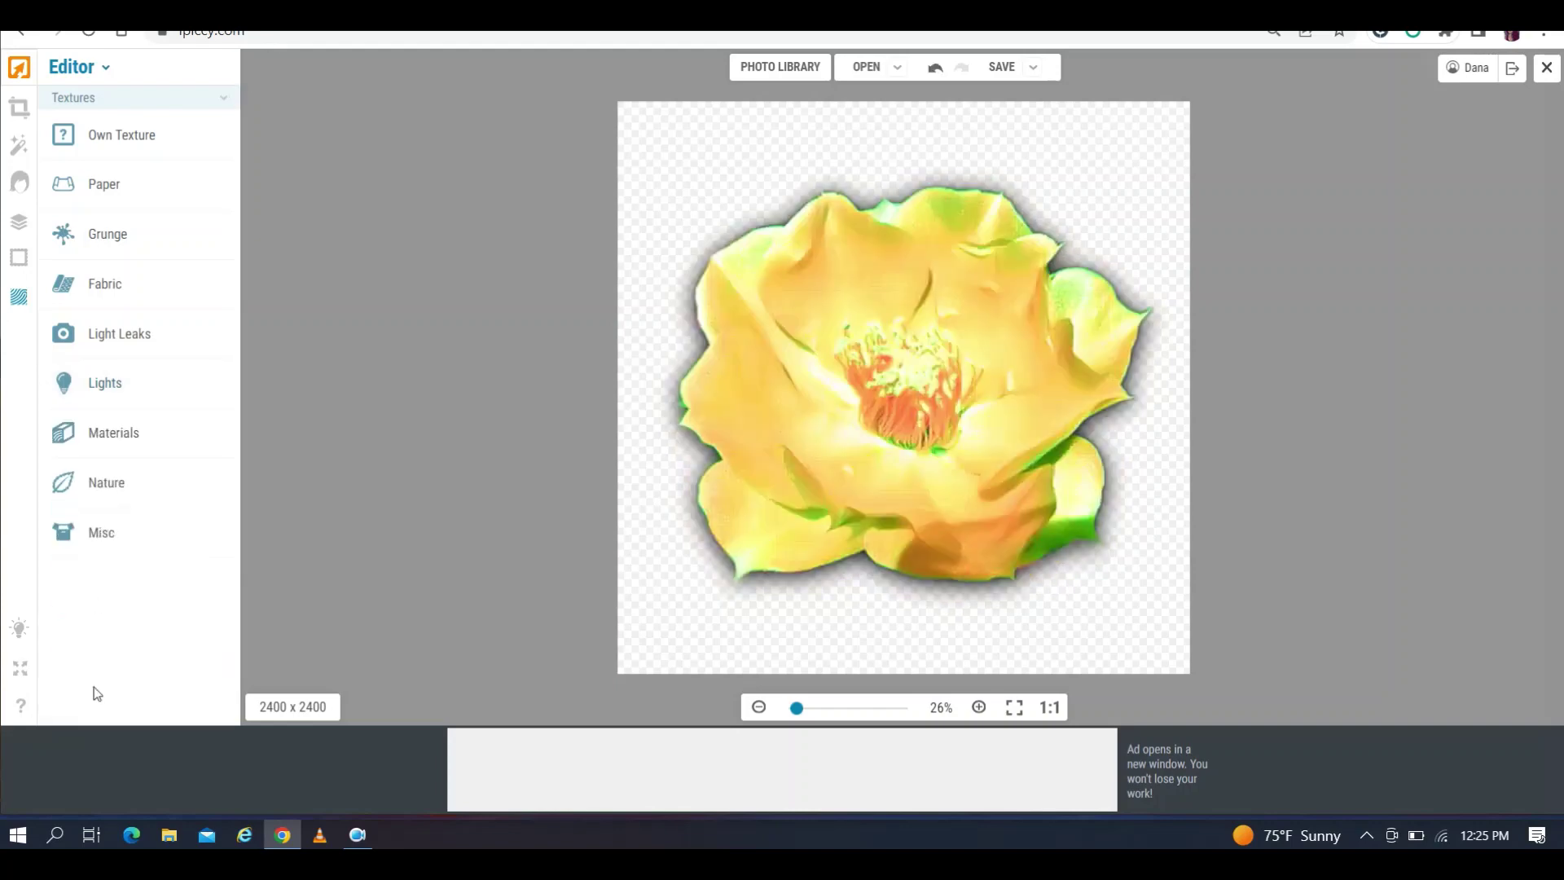
# Try the Nature water-drop texture at Fade 44 with the Hue and Lighter blend modes and cancel it
pyautogui.click(114, 492)
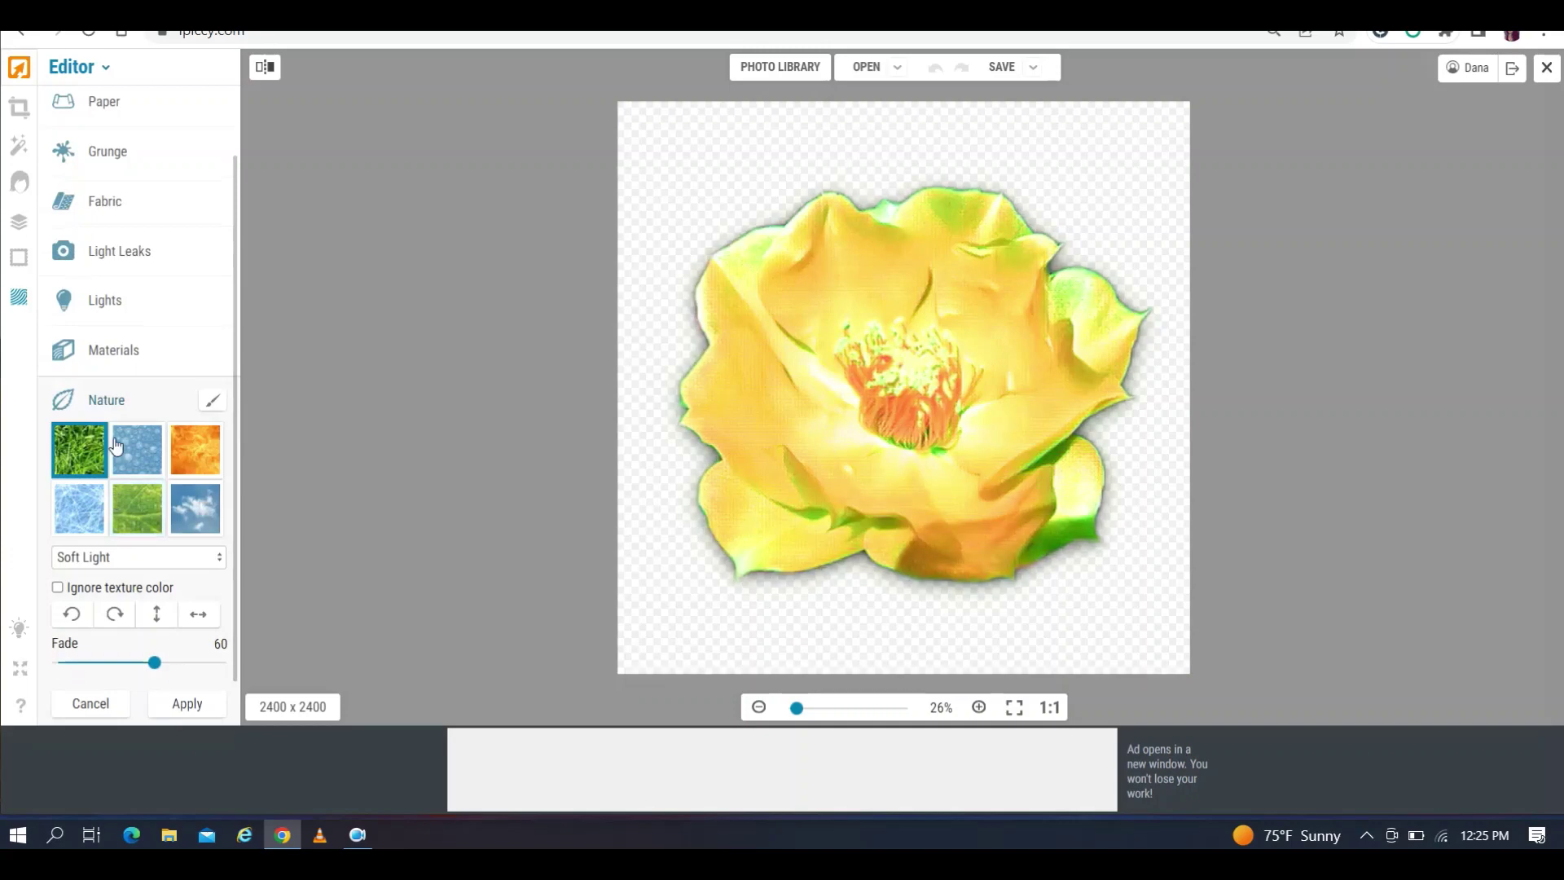
pyautogui.click(124, 451)
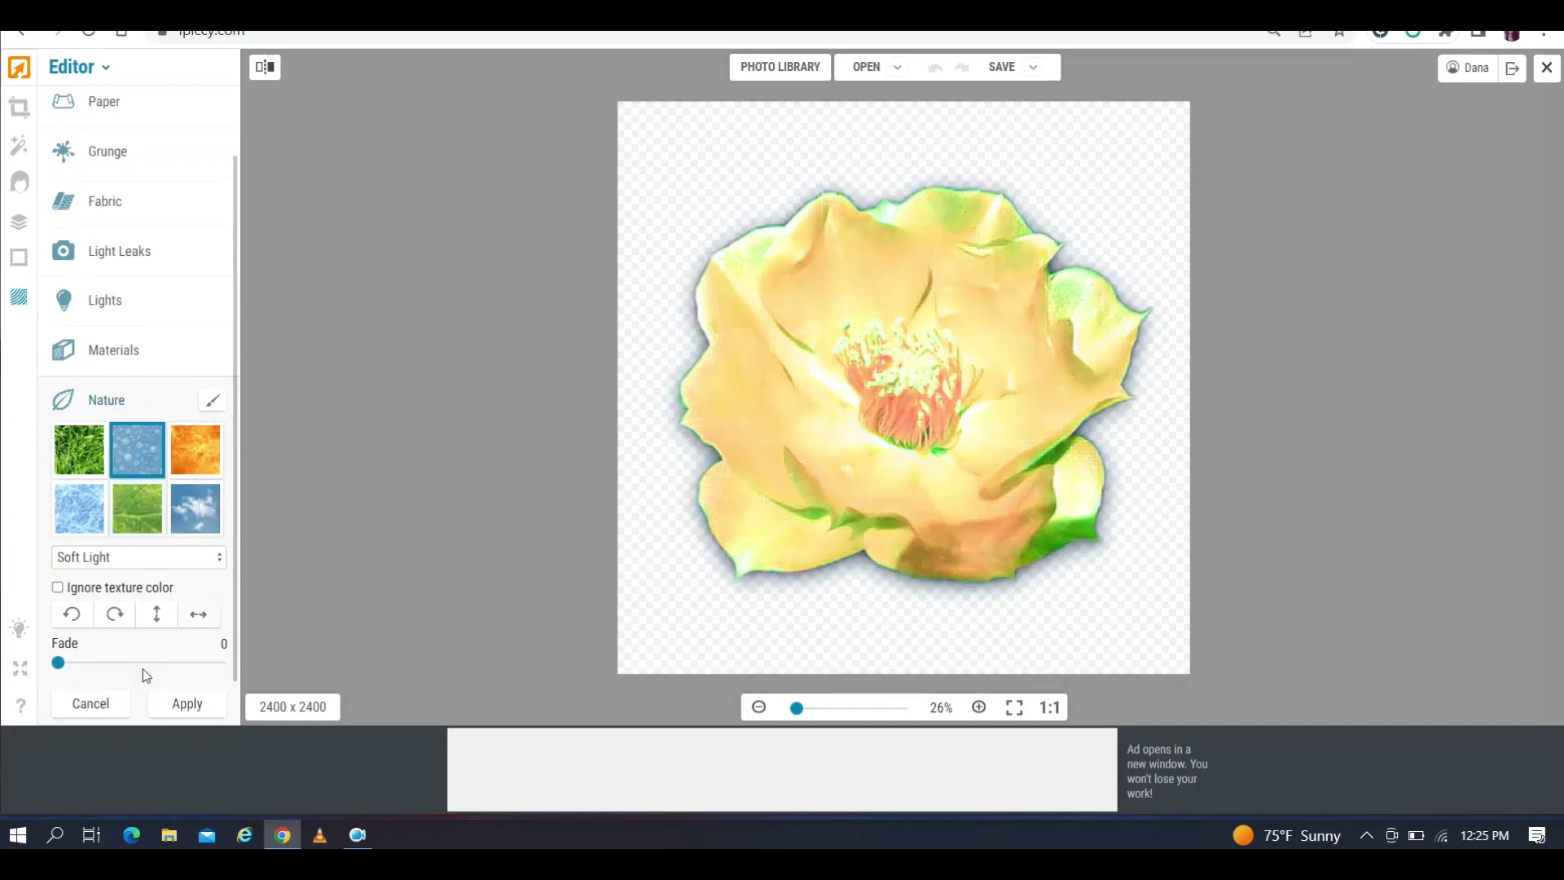
pyautogui.moveTo(76, 662); pyautogui.dragTo(131, 656)
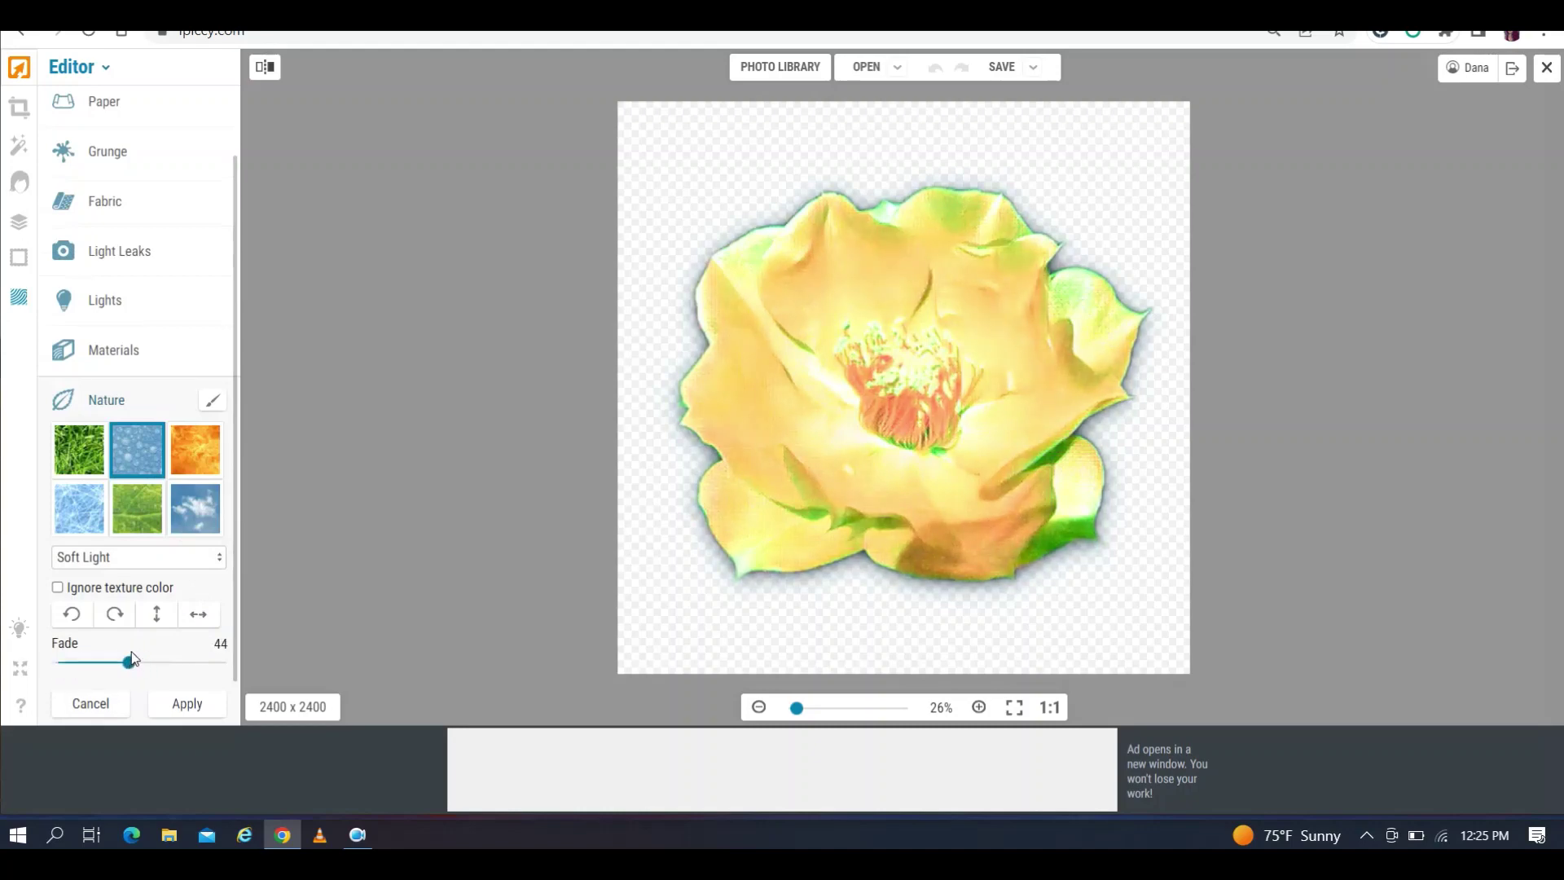
pyautogui.click(131, 559)
pyautogui.click(115, 484)
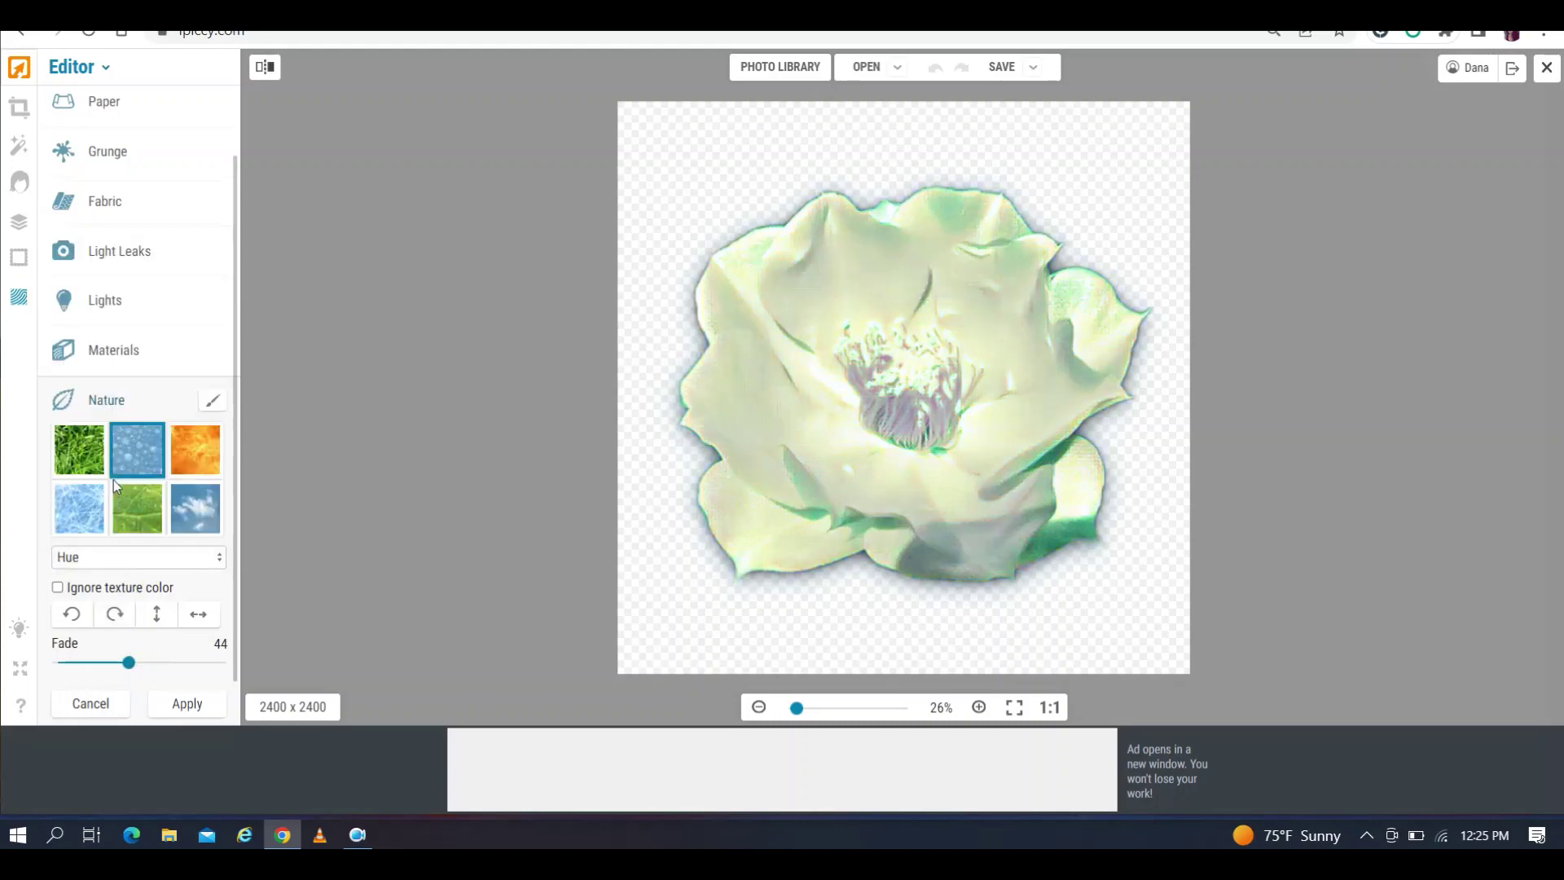
pyautogui.click(128, 559)
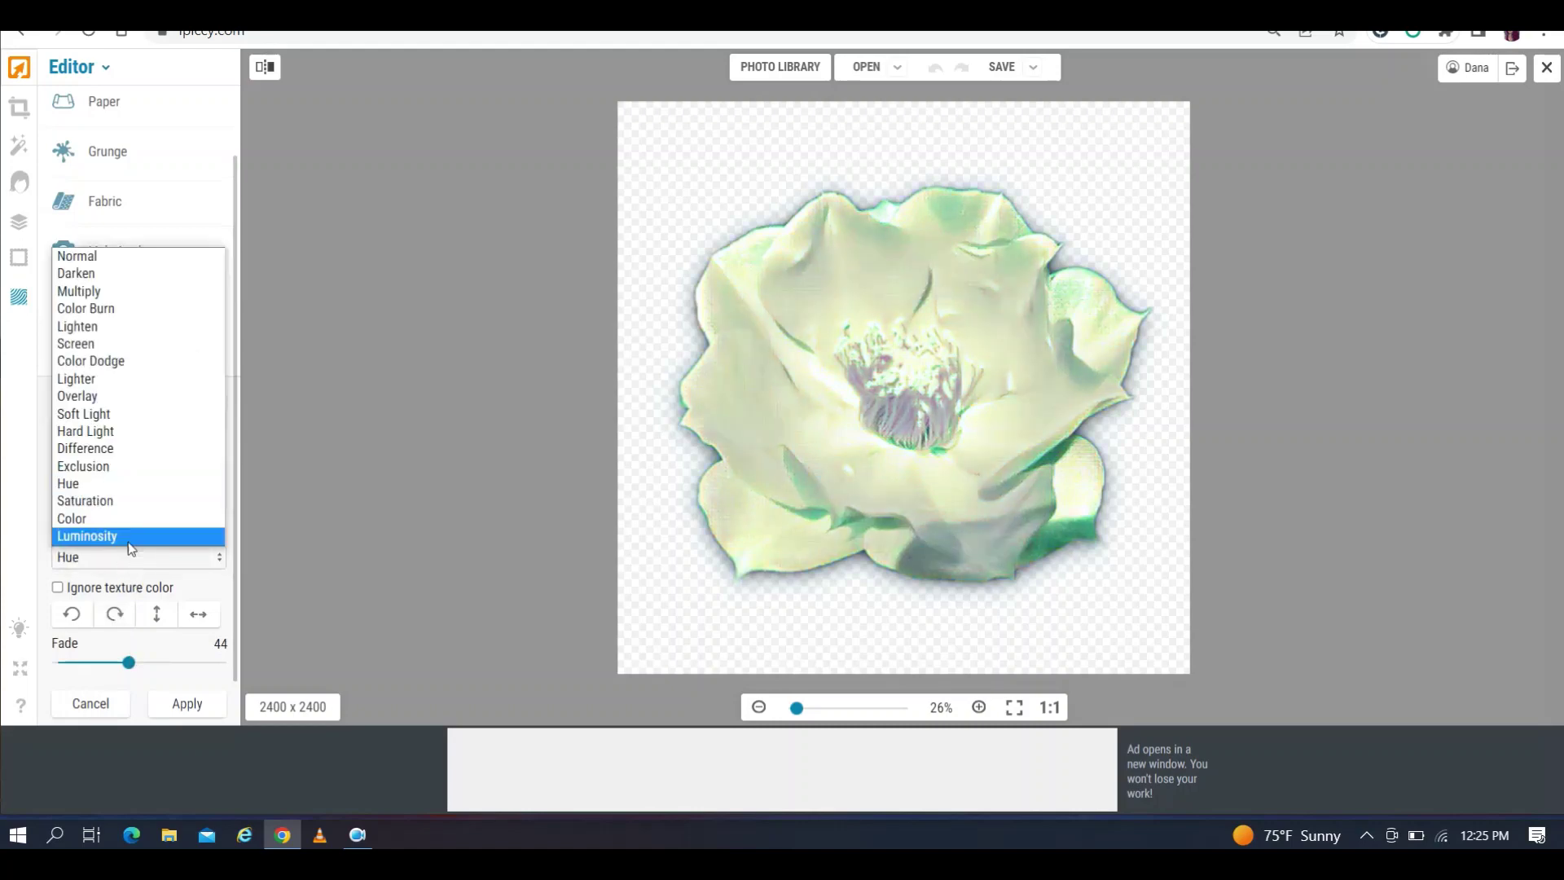
pyautogui.click(145, 380)
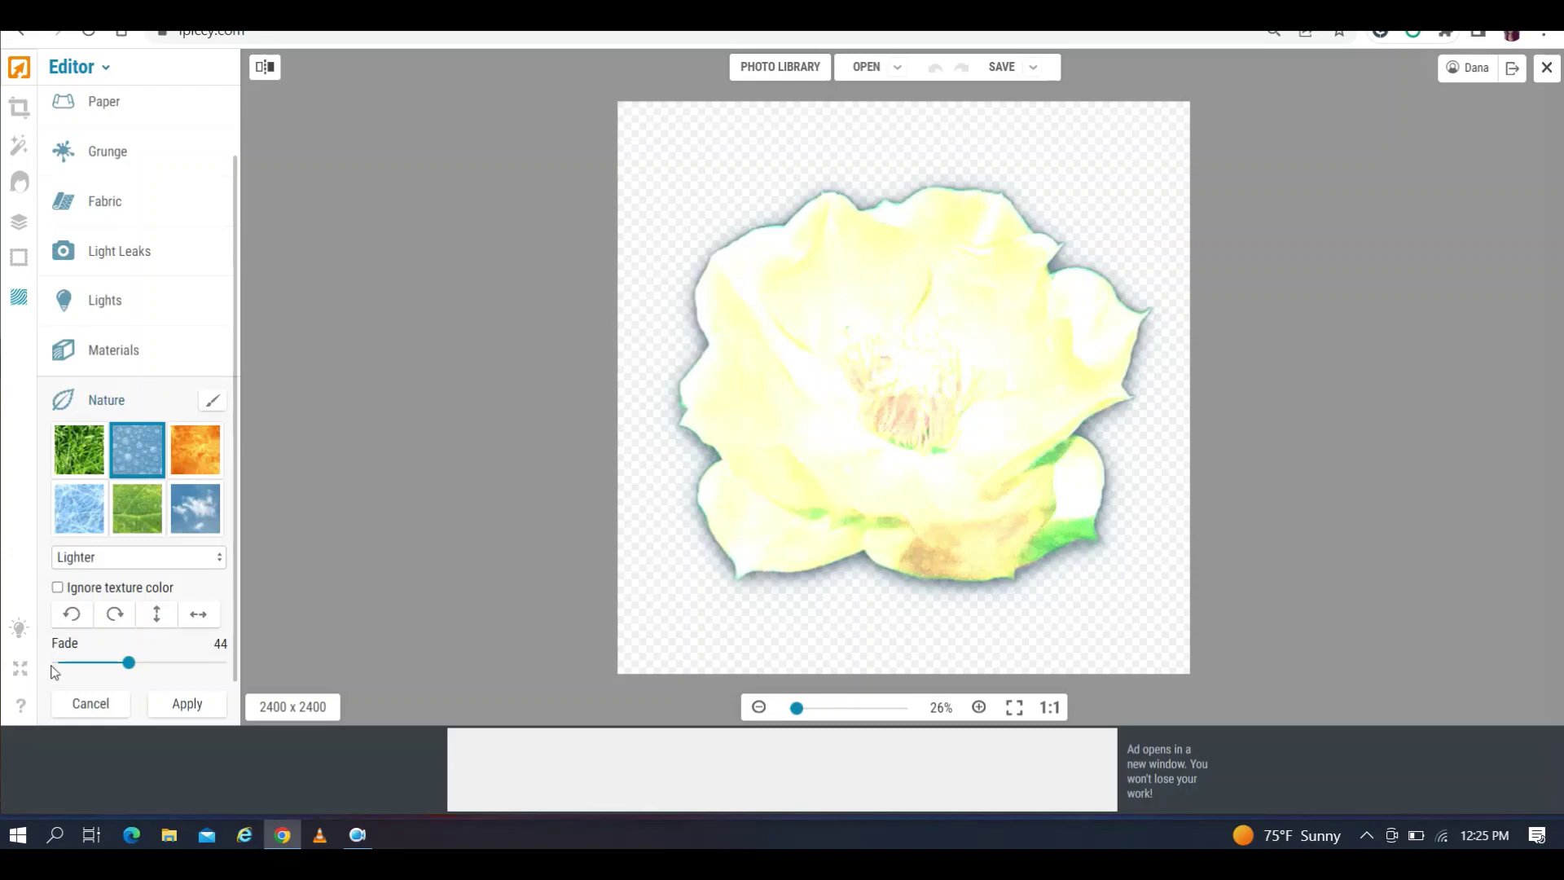
pyautogui.click(91, 713)
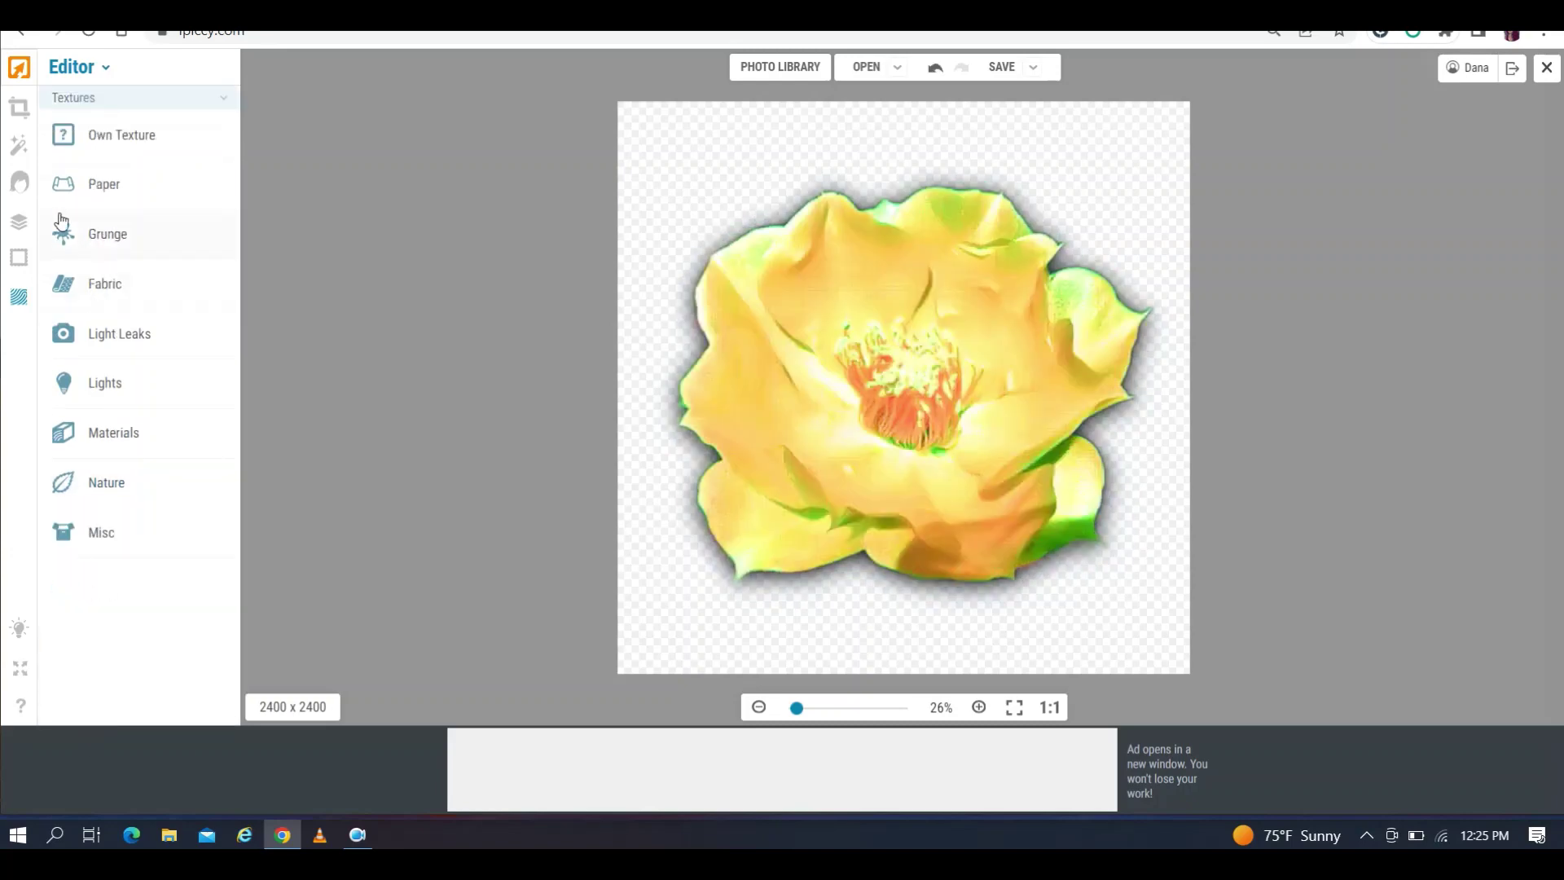
# Compare Auto Fix's Light & Tint and Light Only options on the flower and apply Light & Tint
pyautogui.click(20, 117)
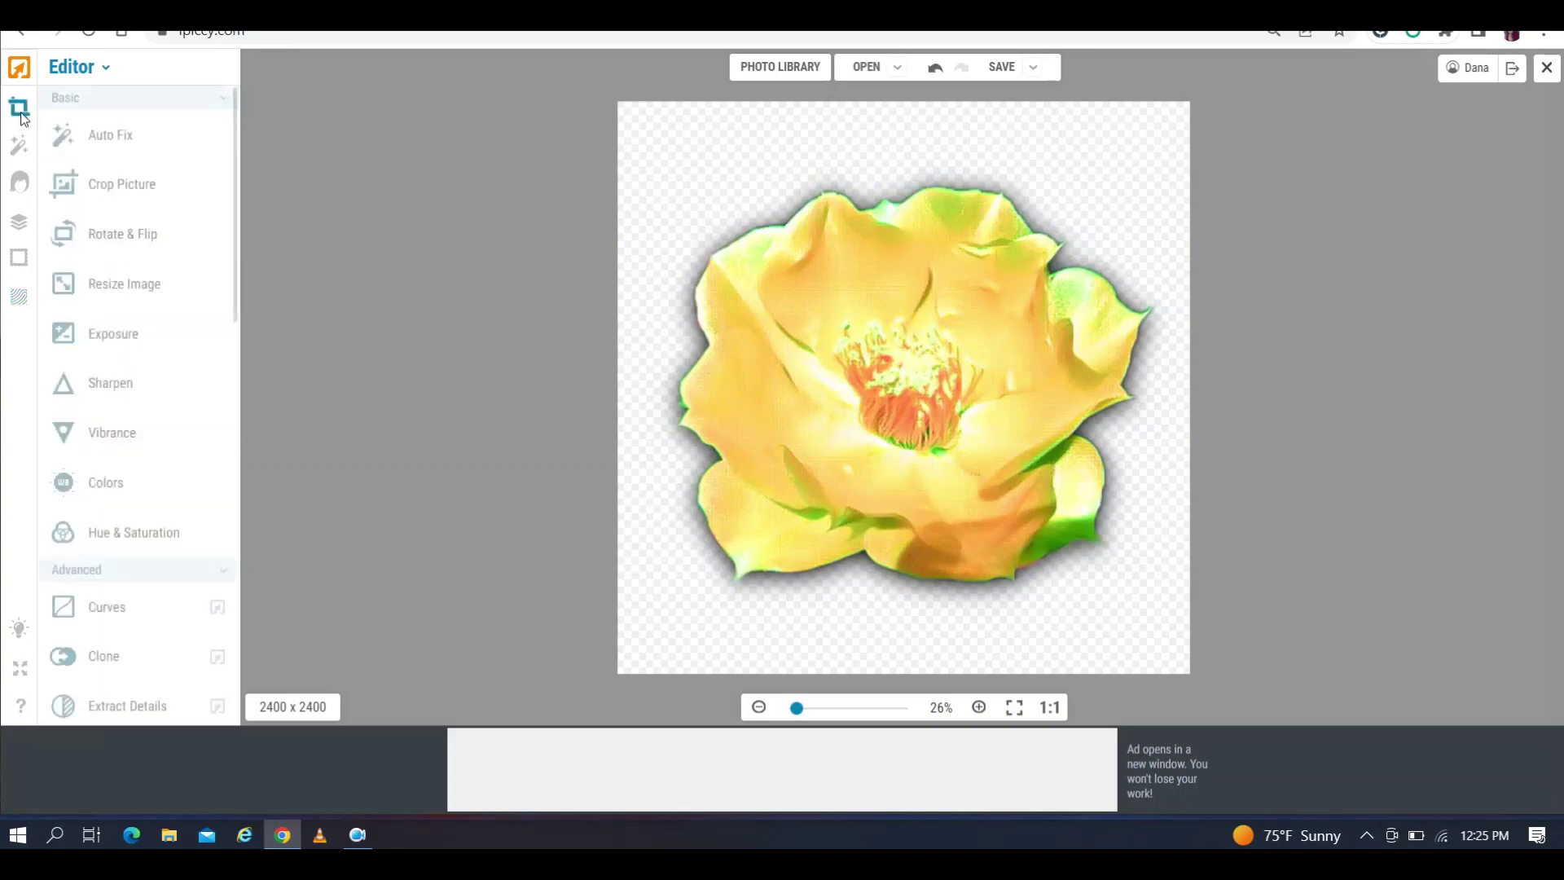
pyautogui.click(144, 142)
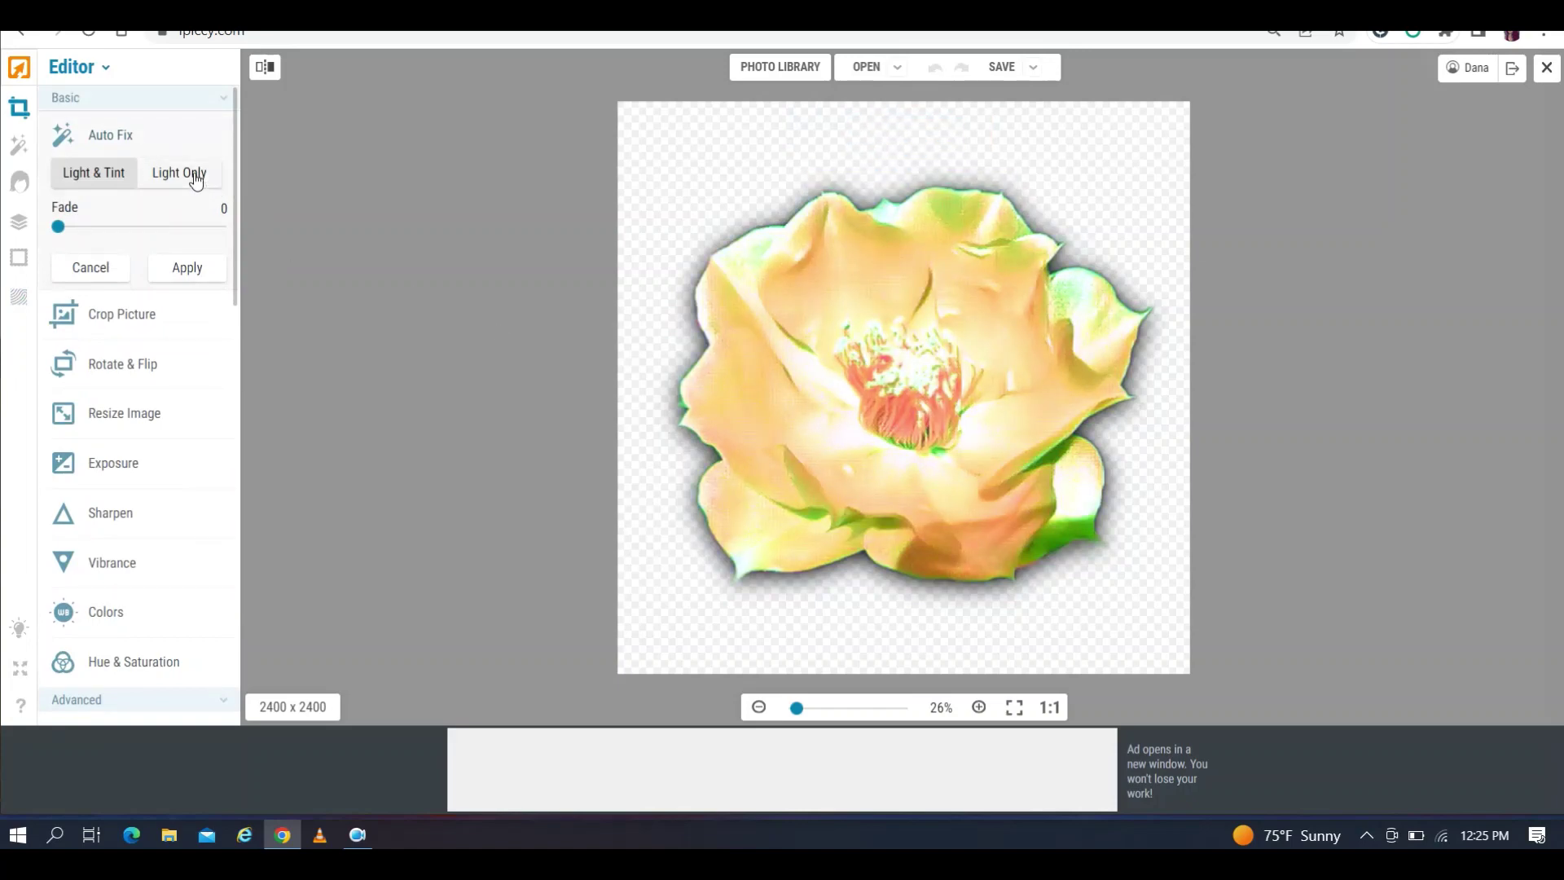
pyautogui.click(85, 181)
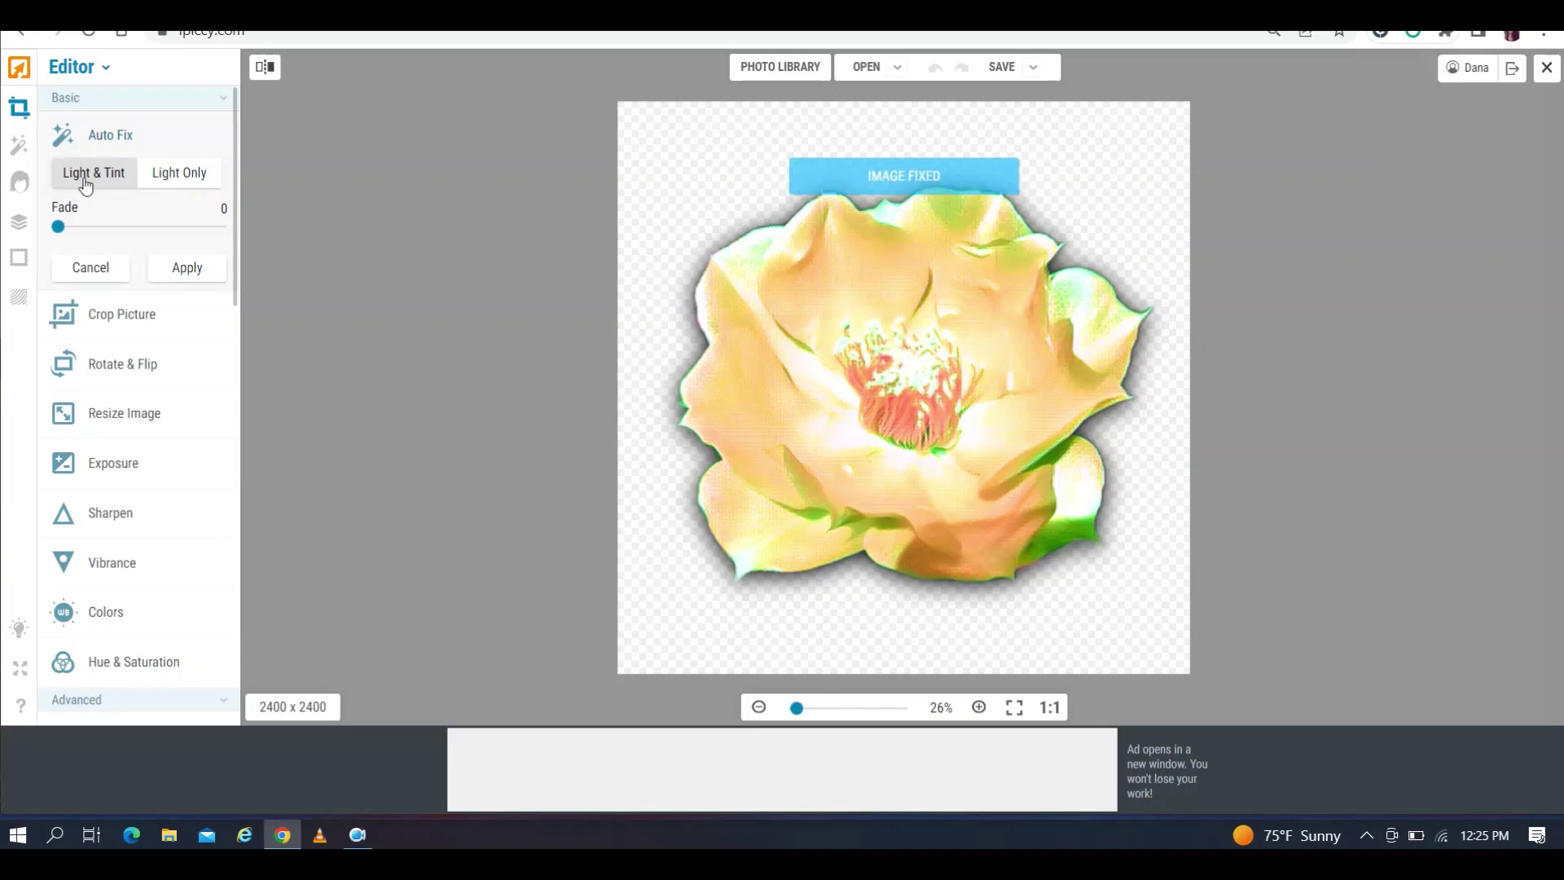
pyautogui.click(193, 182)
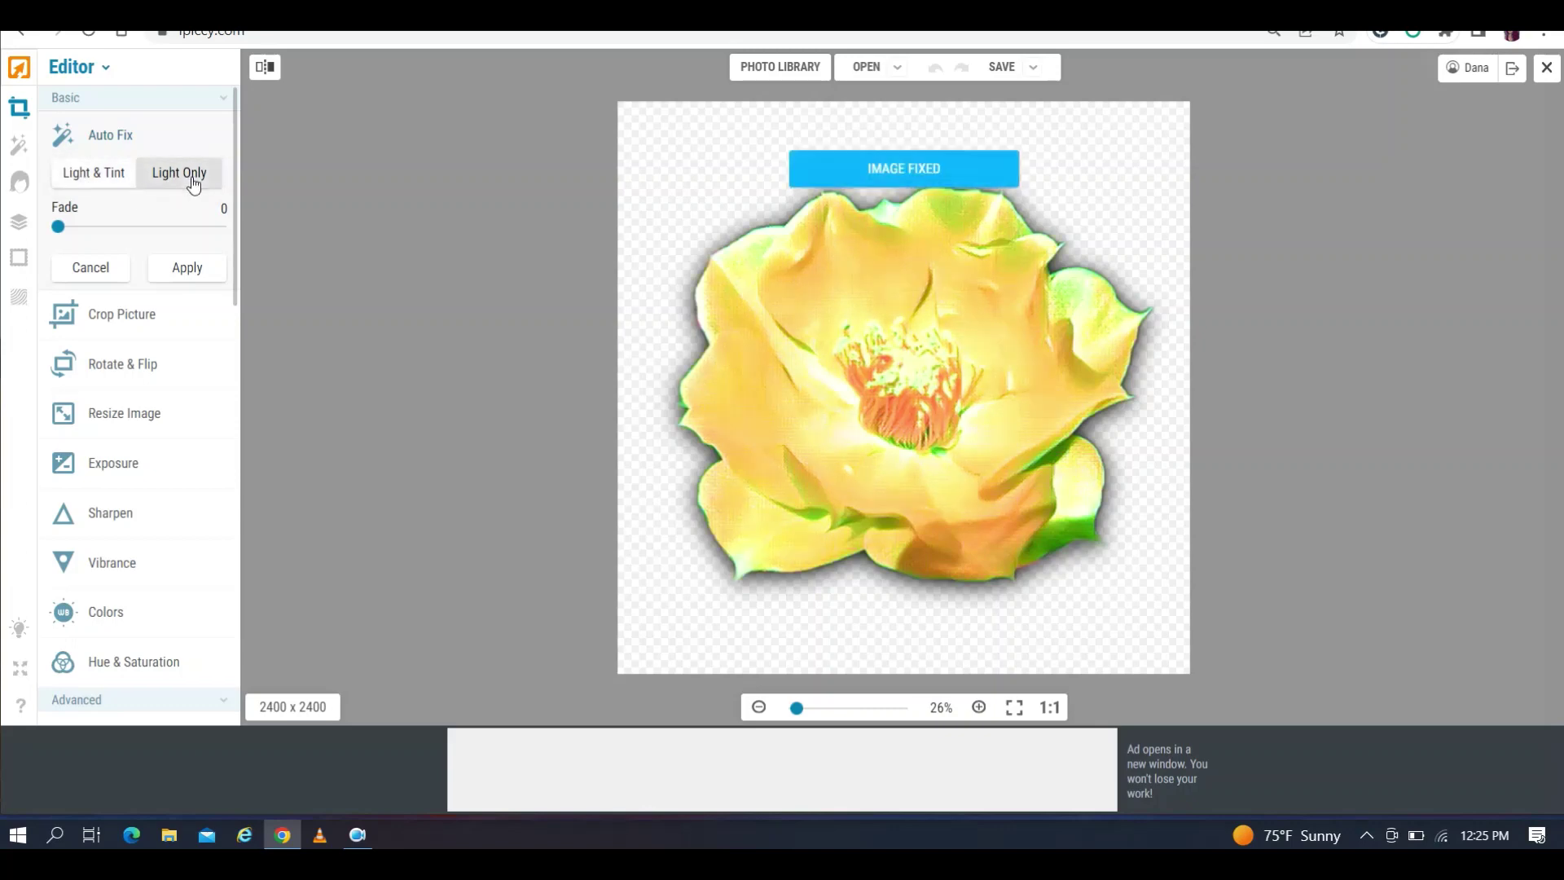
pyautogui.click(109, 173)
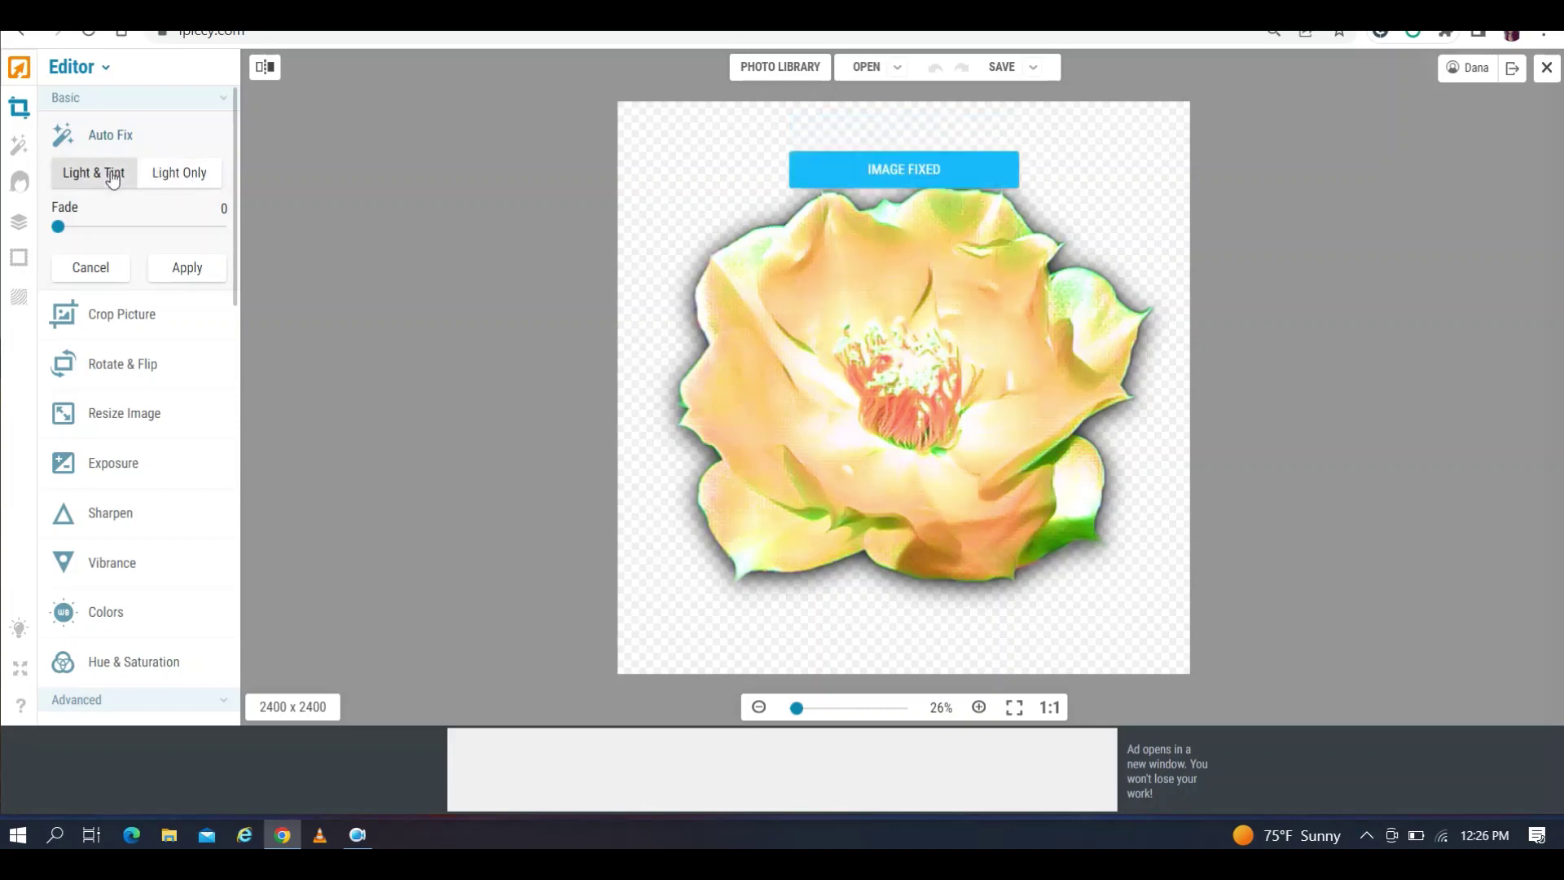
pyautogui.click(189, 269)
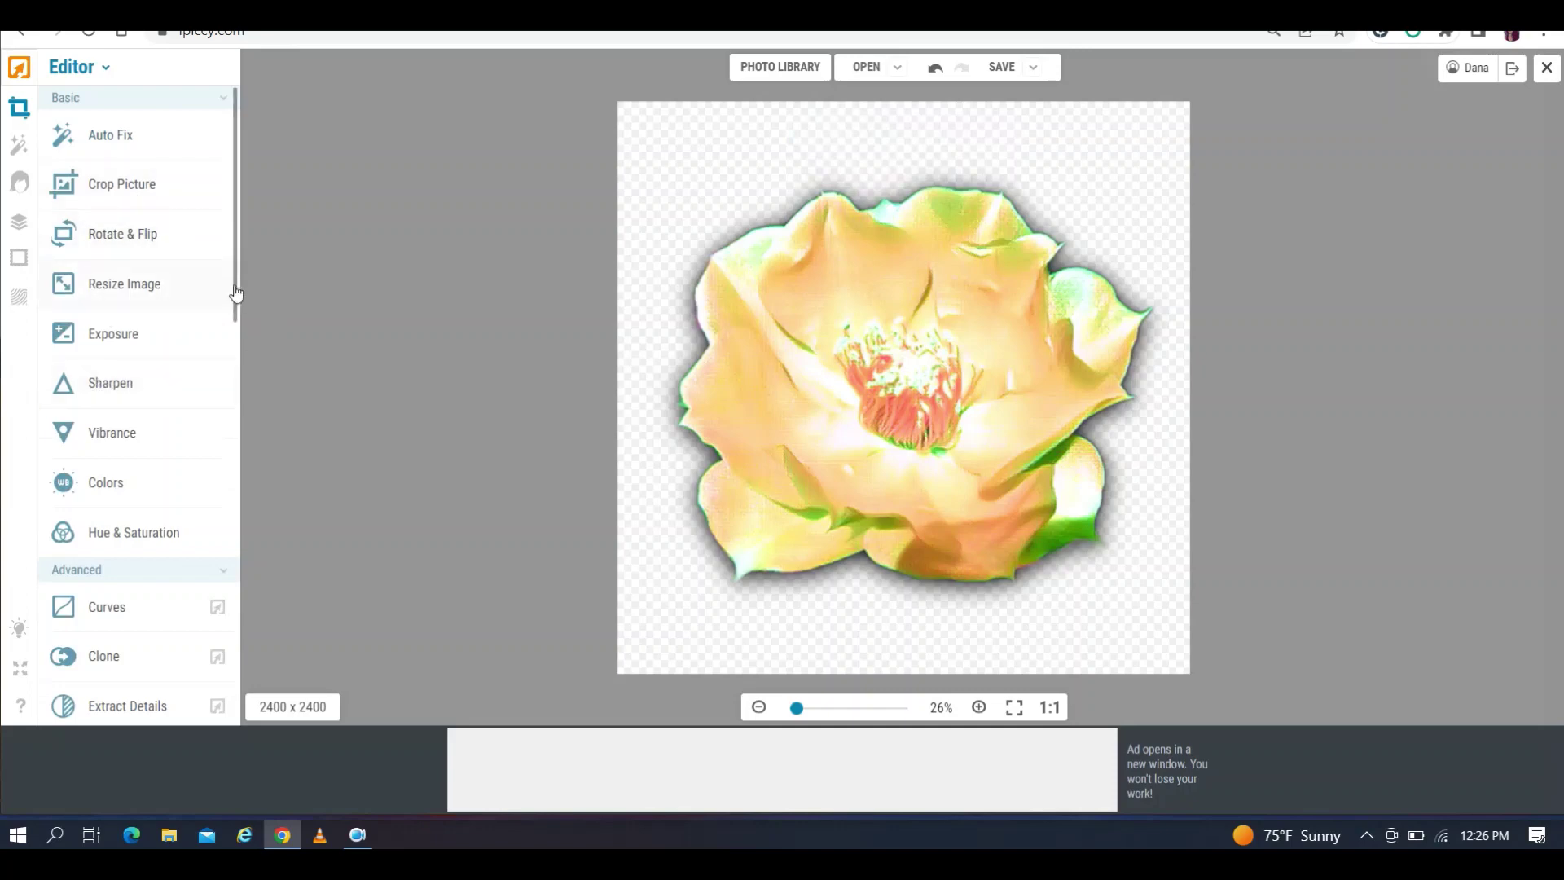
# Save the image to the computer as "flower image edited 1" in PNG format and close the photo
pyautogui.moveTo(237, 293)
pyautogui.mouseDown()
pyautogui.moveTo(234, 659)
pyautogui.moveTo(274, 494)
pyautogui.mouseUp()
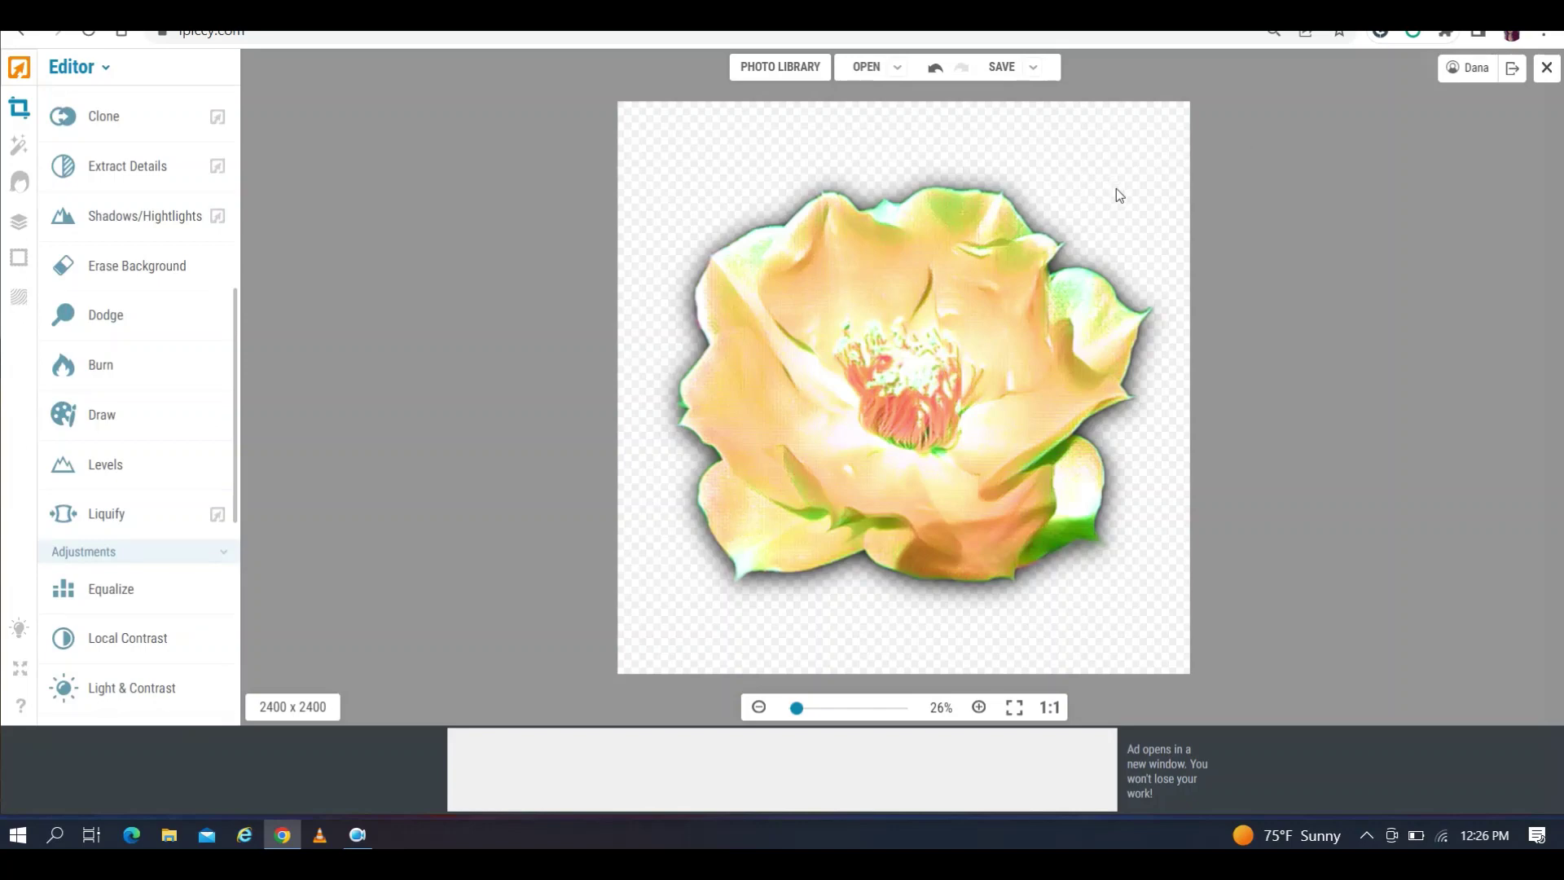
pyautogui.click(1003, 70)
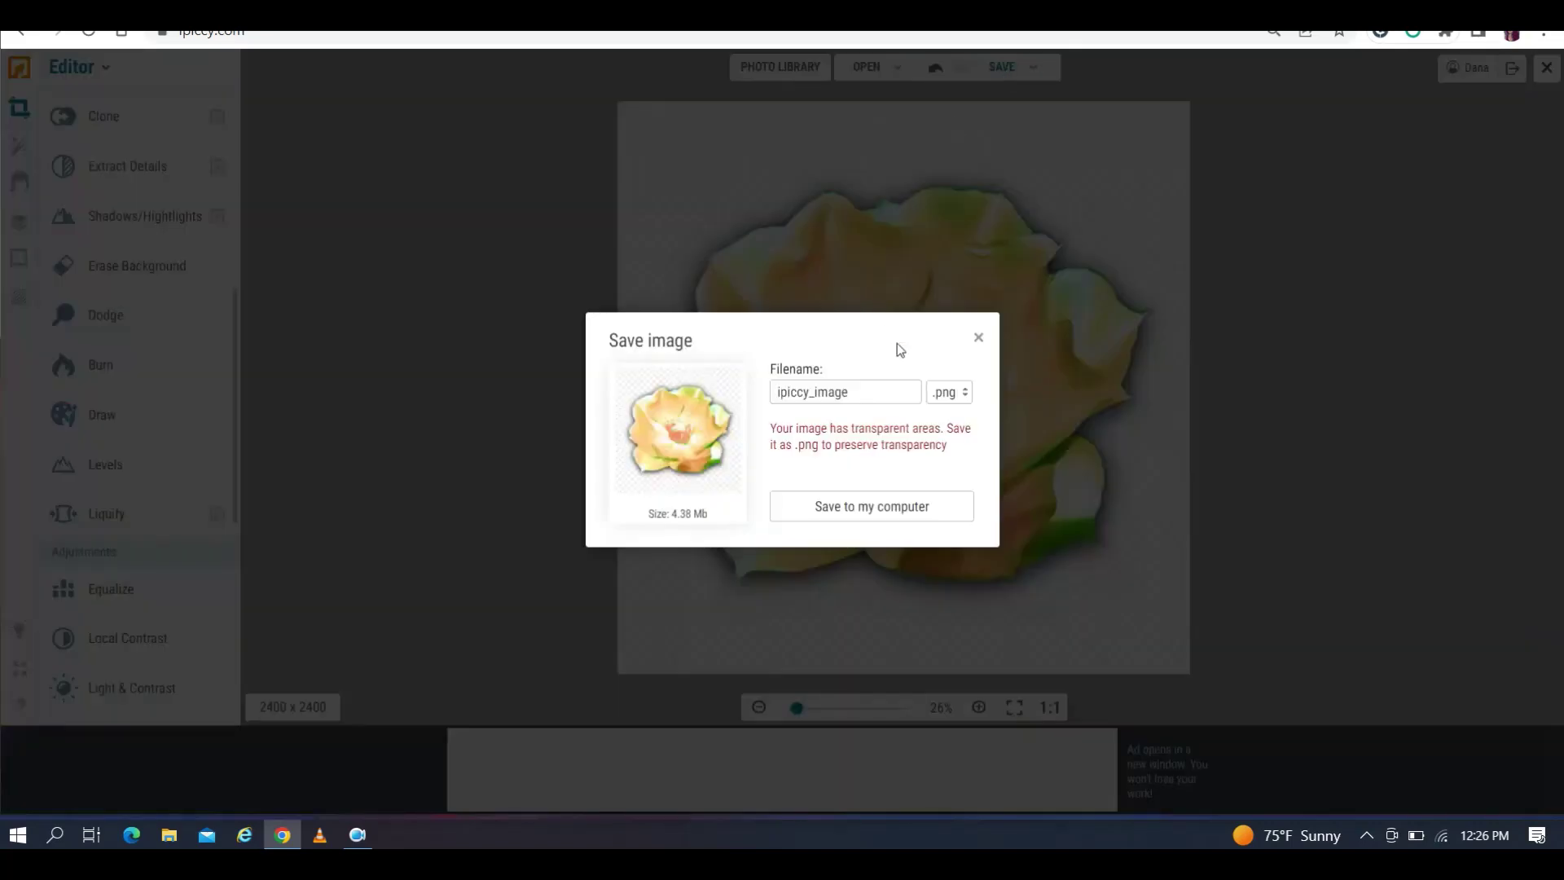
pyautogui.doubleClick(880, 391)
pyautogui.write('f')
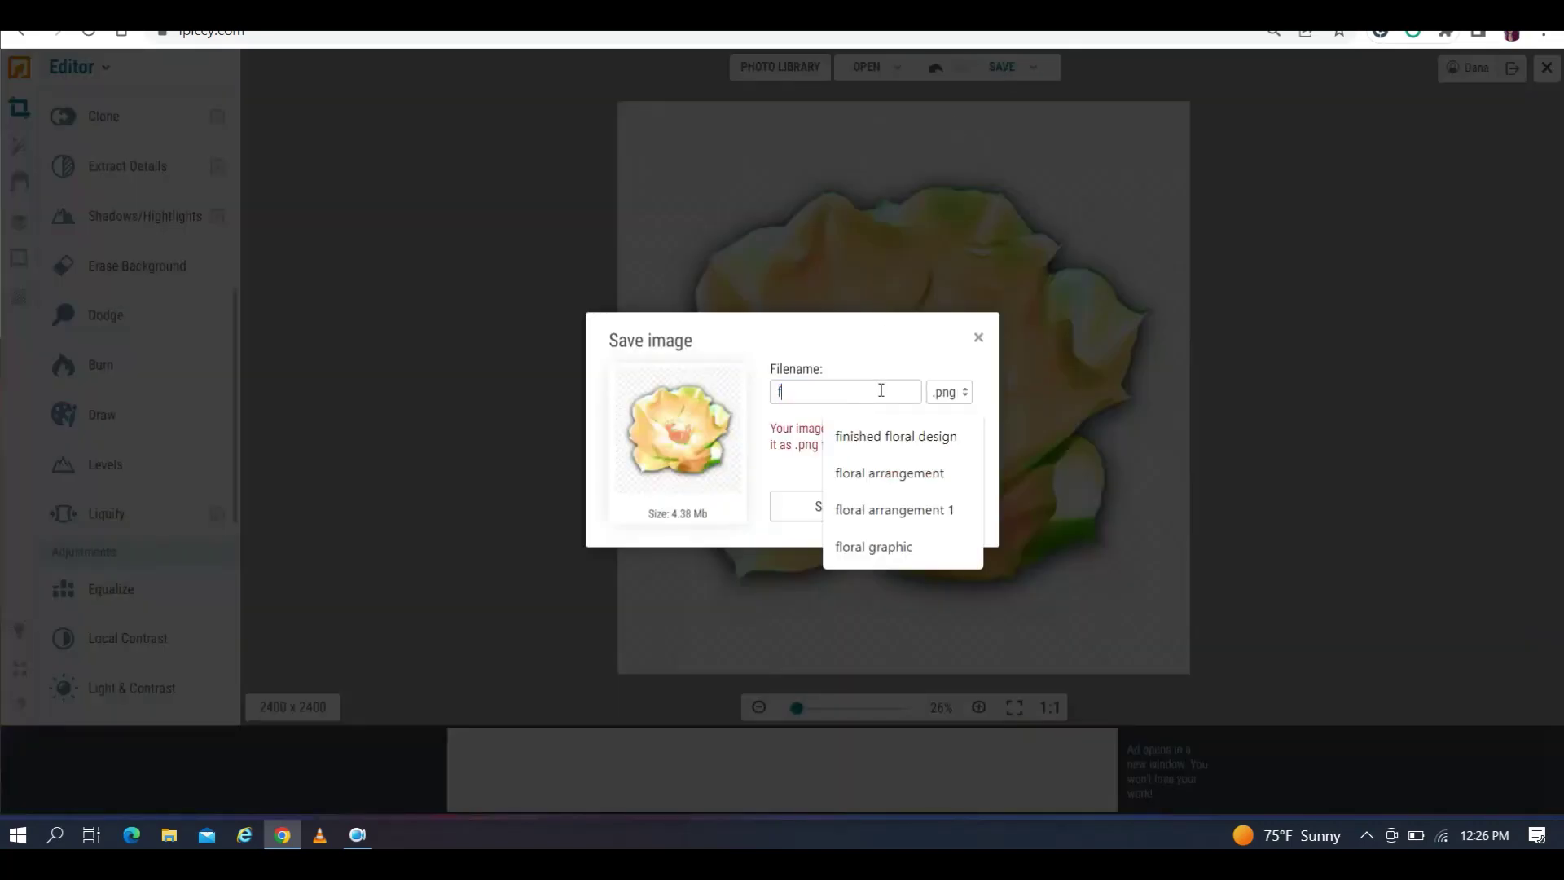
pyautogui.write('lower image')
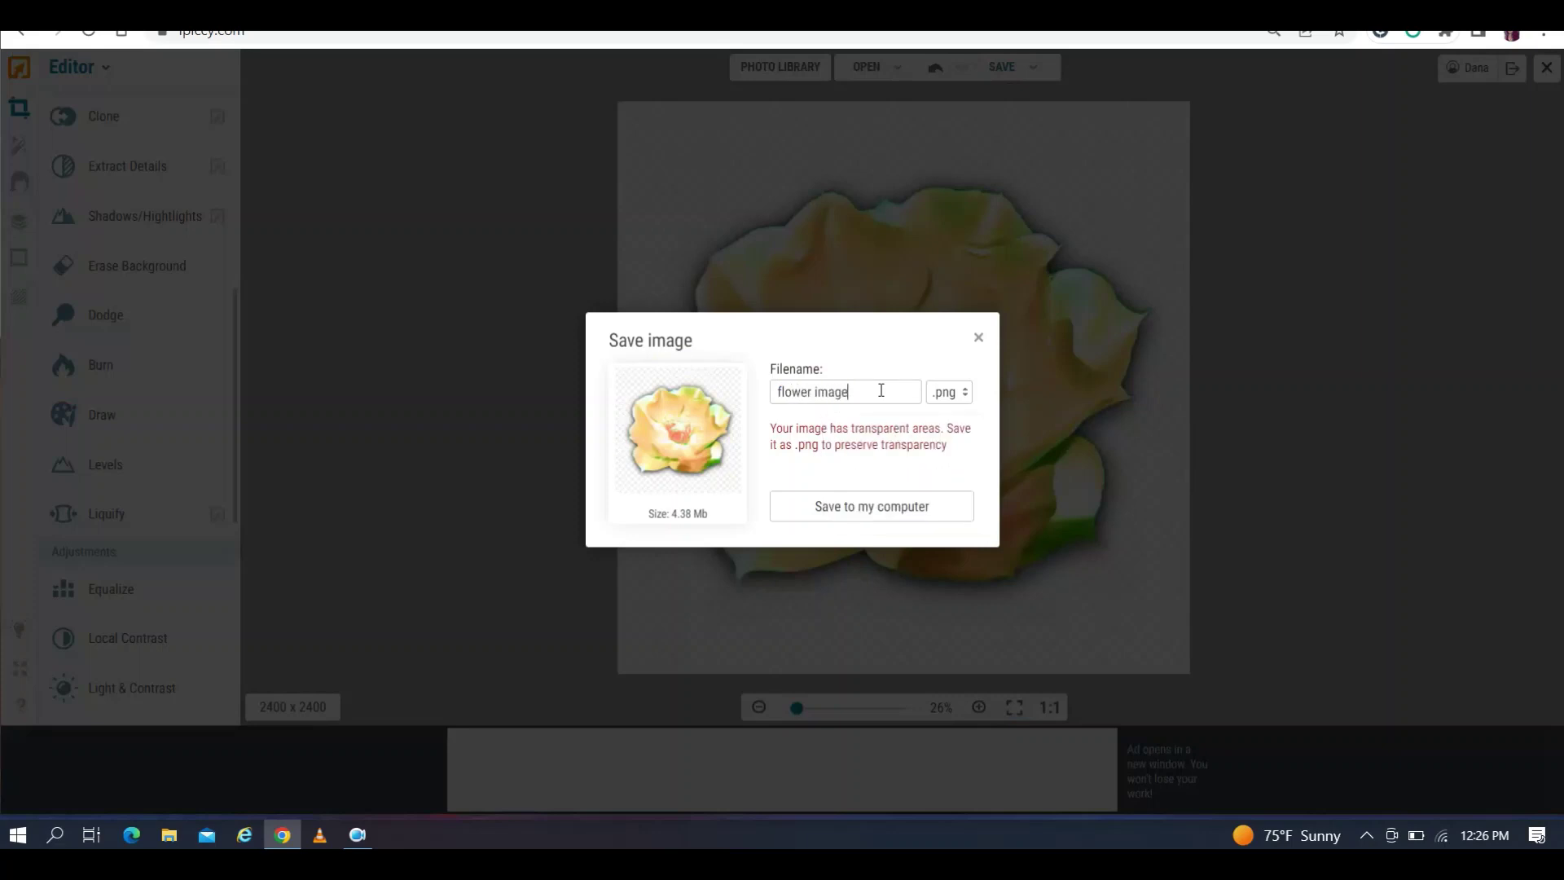
pyautogui.write(' edited')
pyautogui.write('1')
pyautogui.click(870, 515)
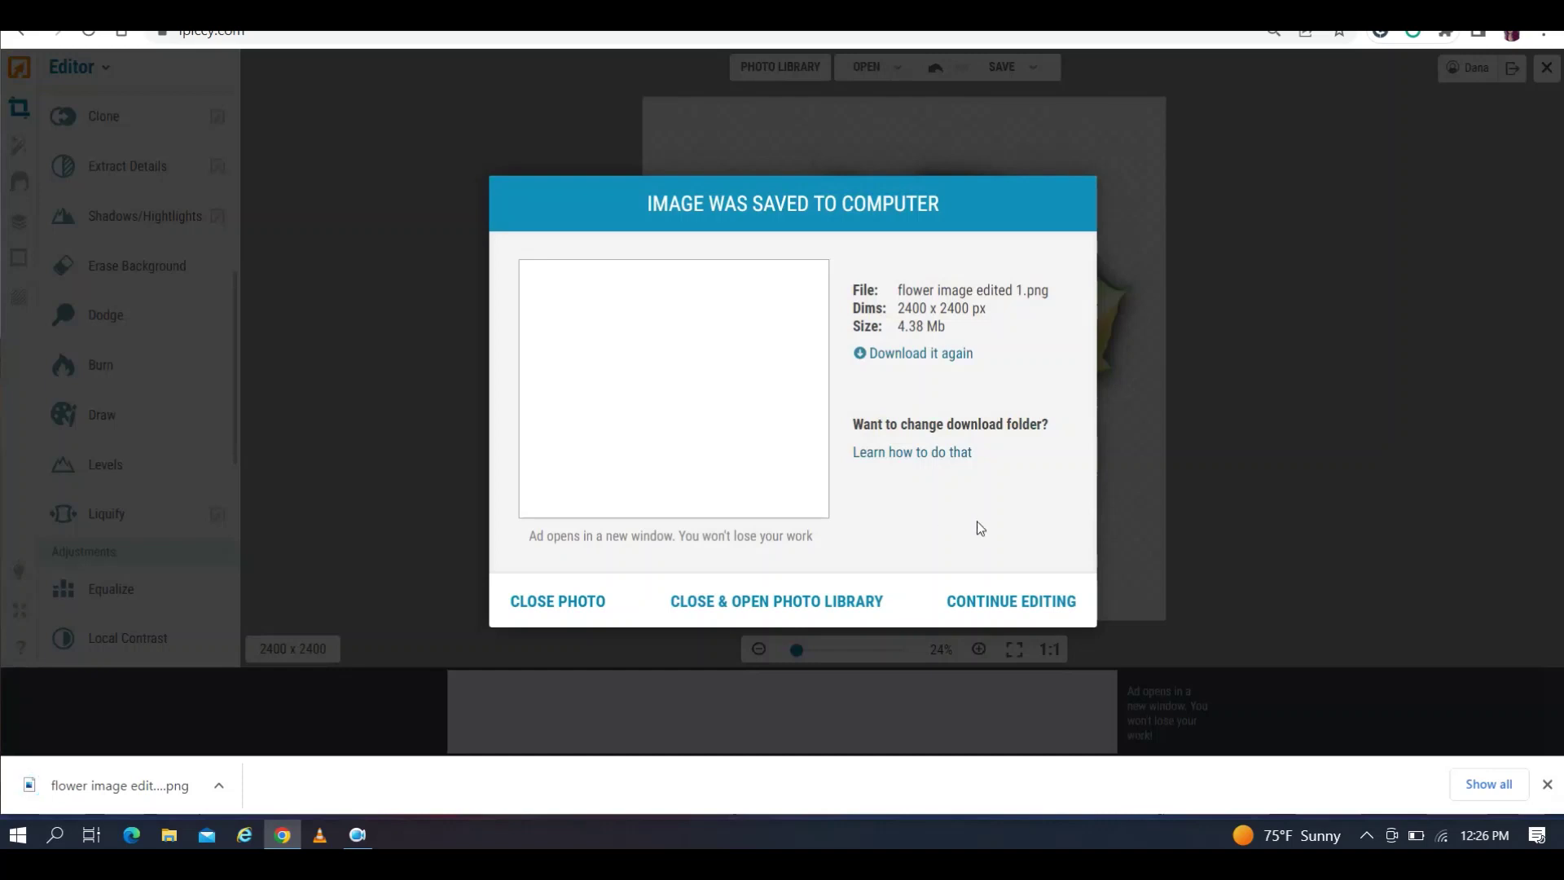
pyautogui.click(580, 601)
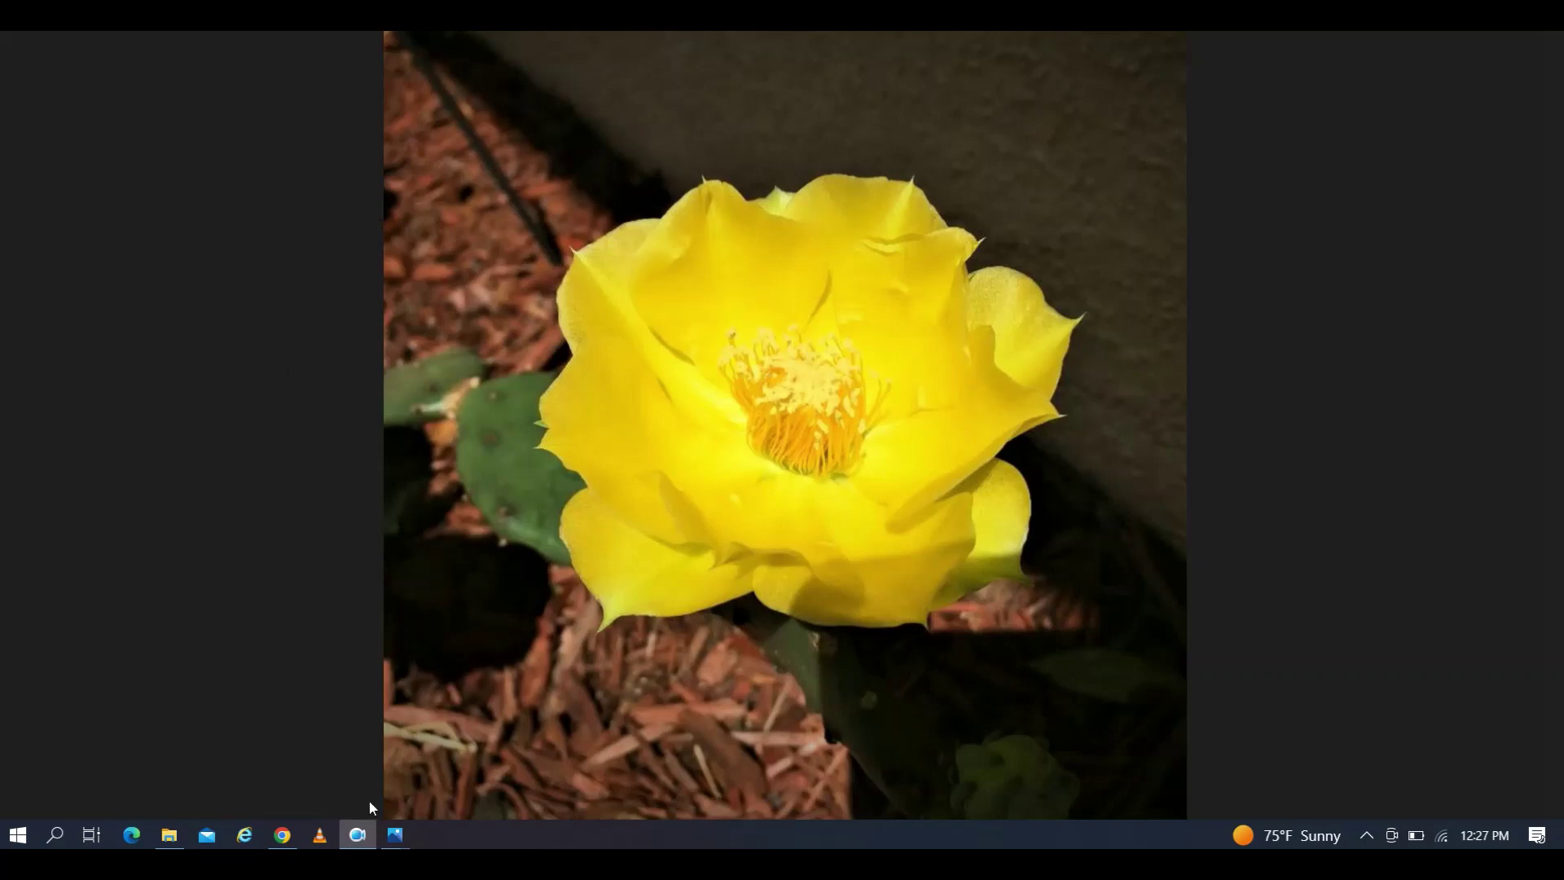
# View the edited flower image and the floral arrangement, and switch to the browser's licence page on digital end products
pyautogui.moveTo(397, 840)
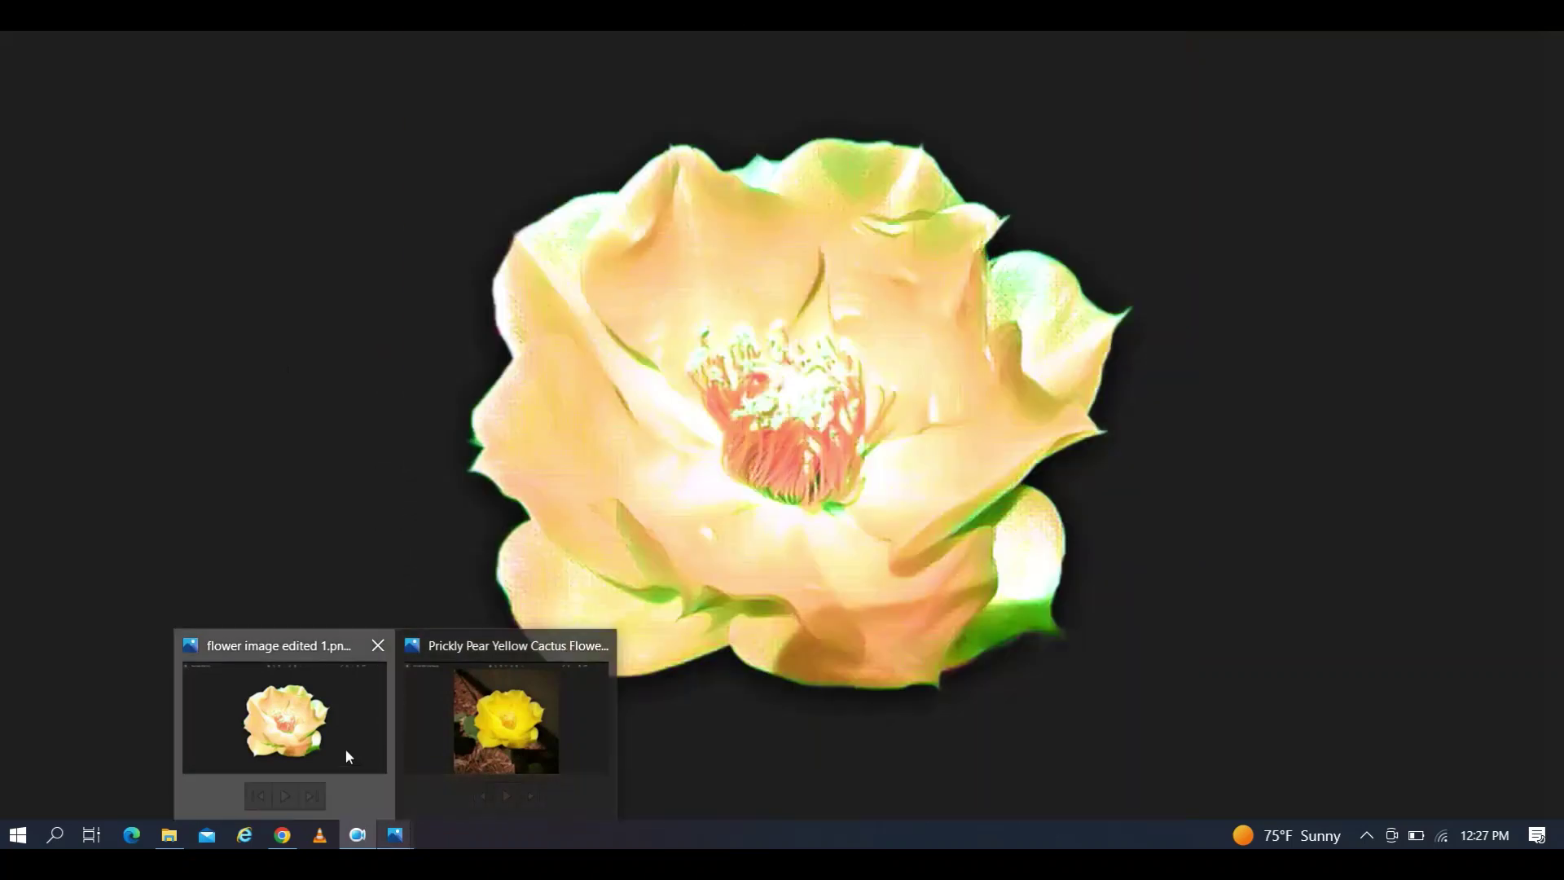
pyautogui.click(345, 748)
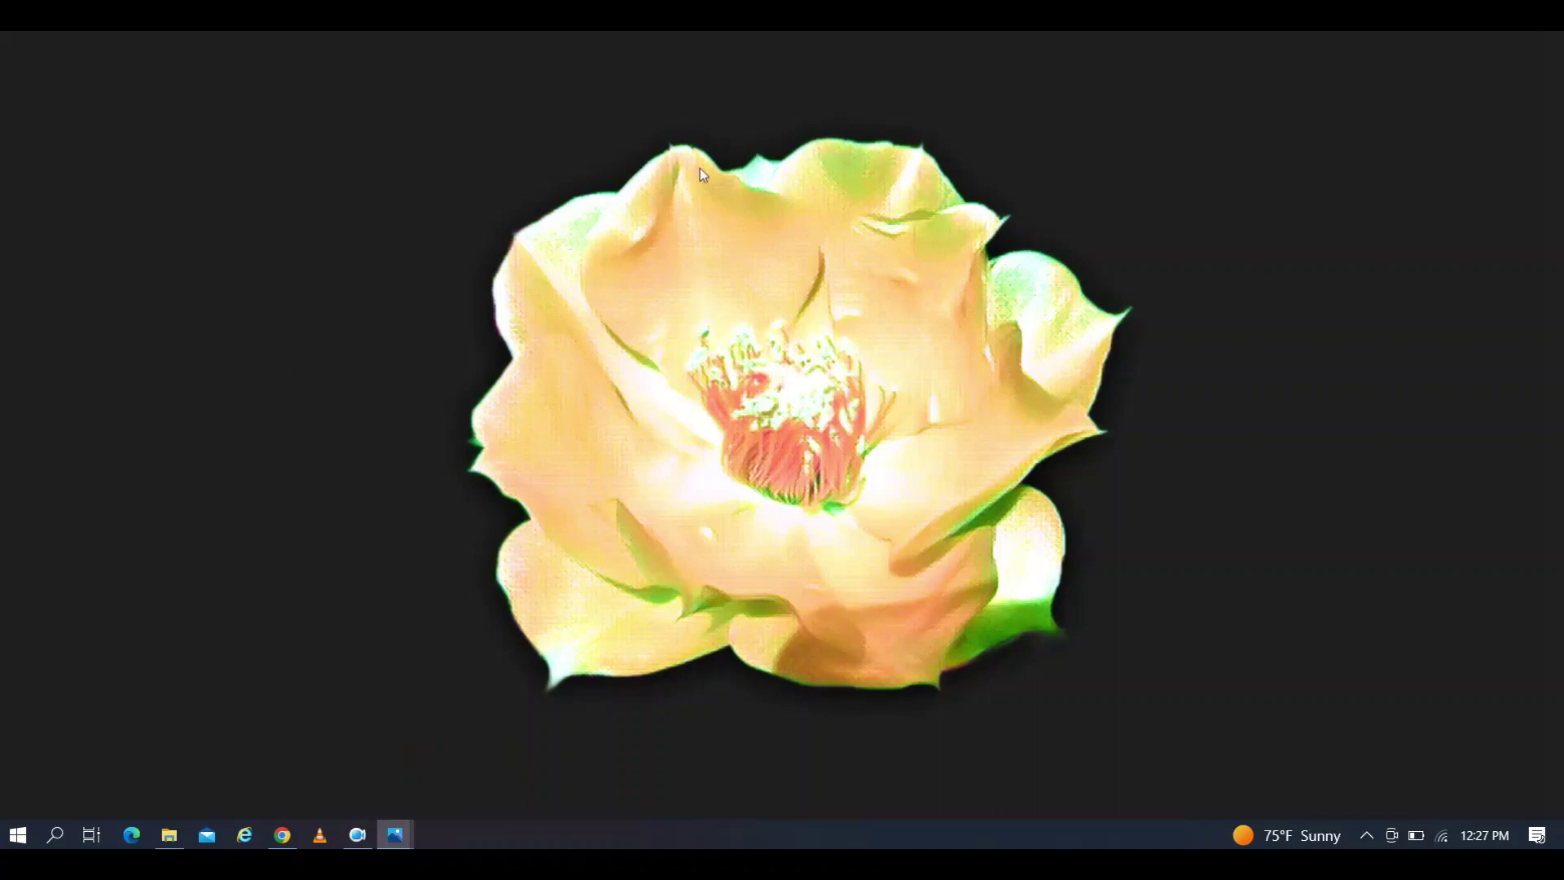
pyautogui.hotkey('alt', 'Tab')
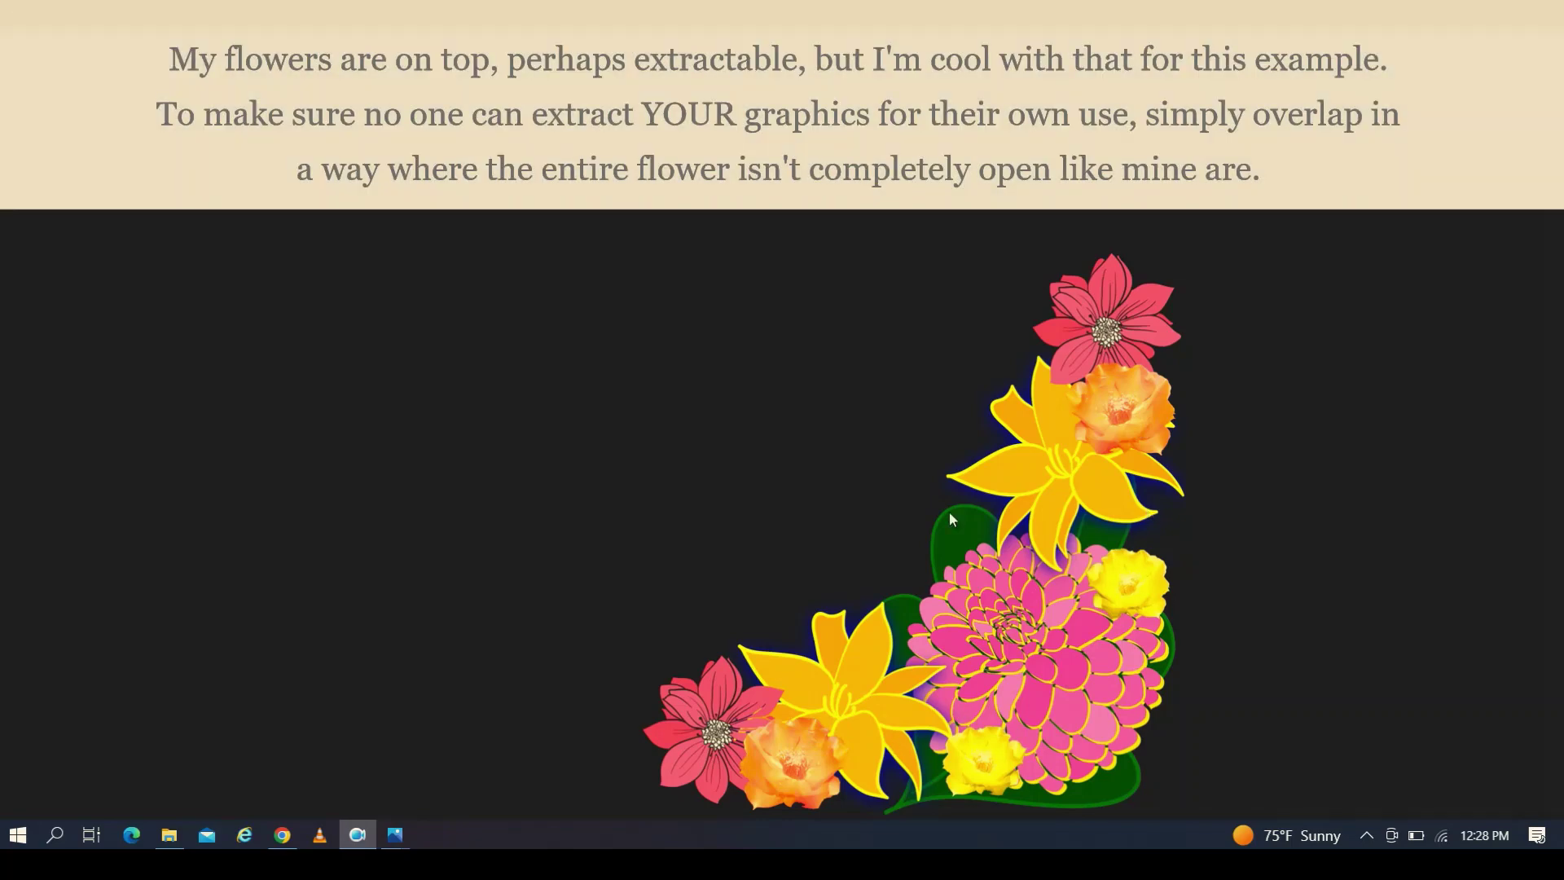
pyautogui.click(278, 838)
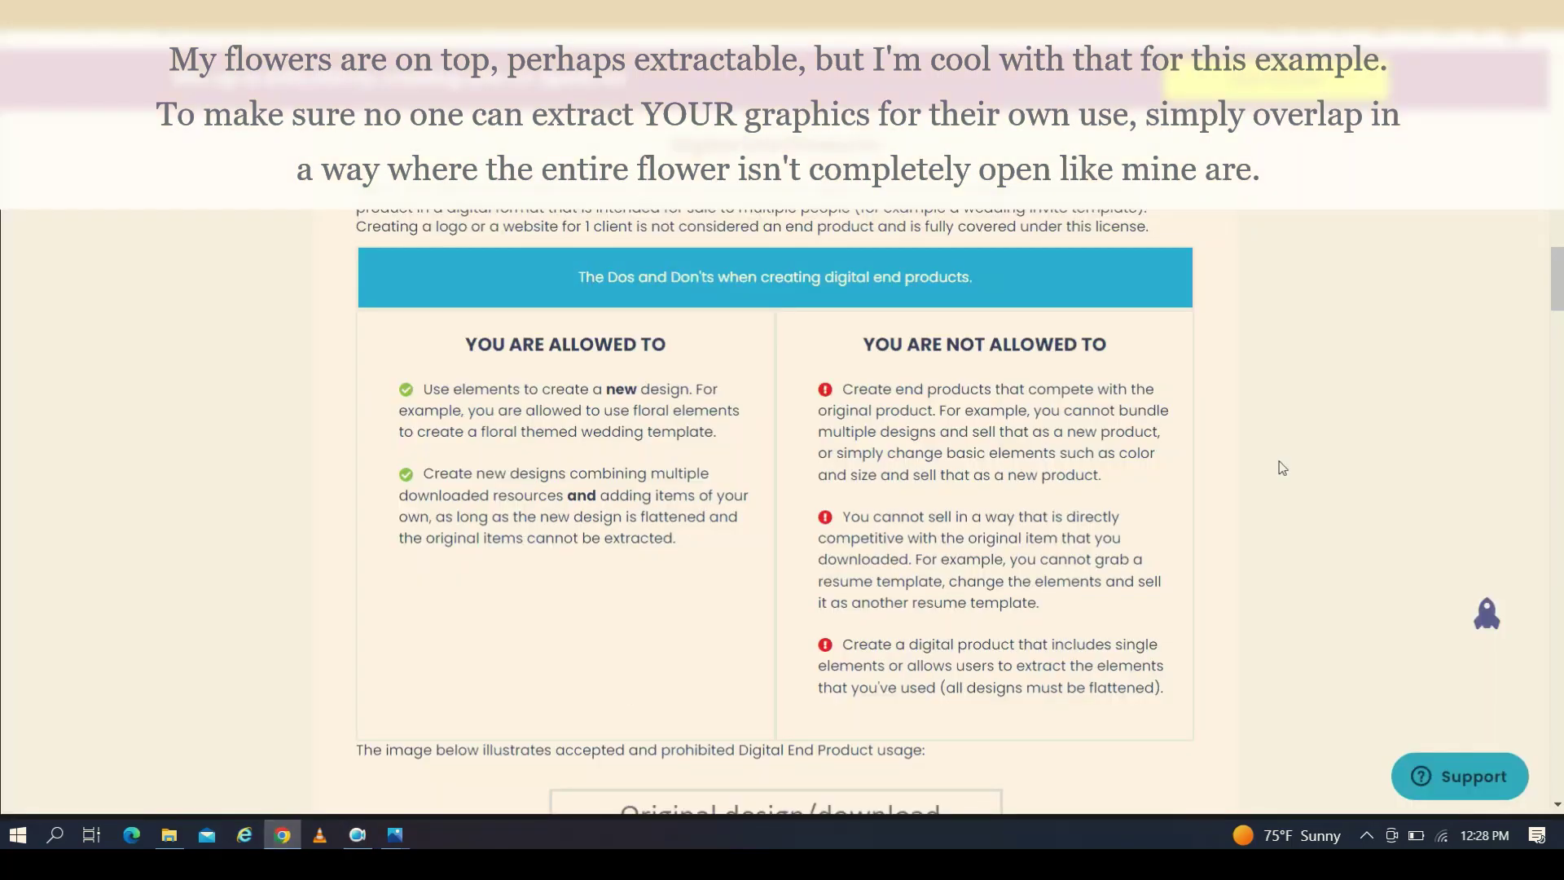